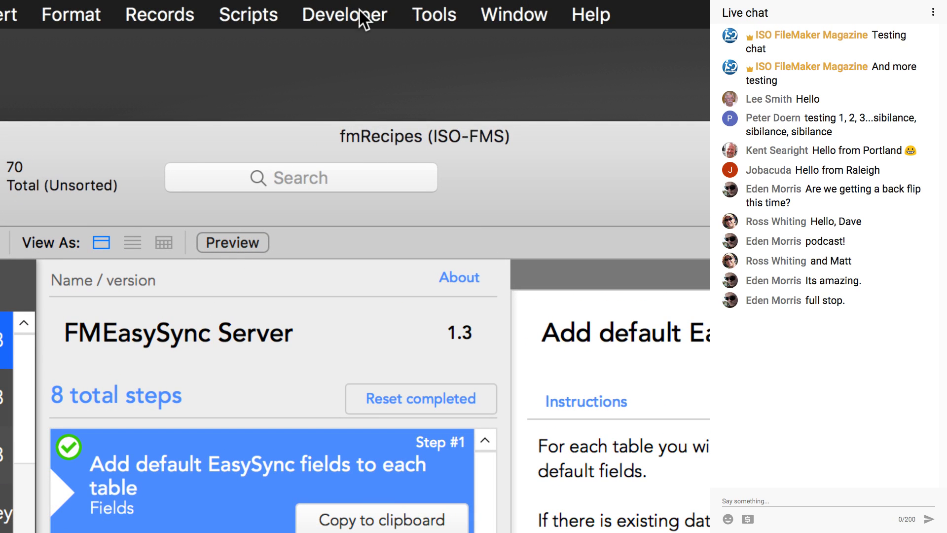
Open the Database Design Report settings for fmRecipes and review the elements offered for the report, selecting the Scripts entry
click(363, 17)
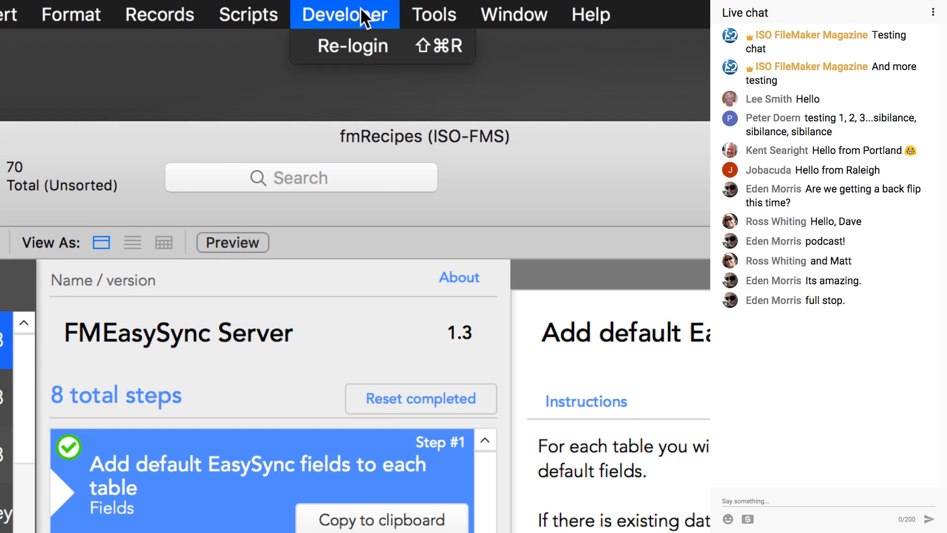
mouse_move(441, 19)
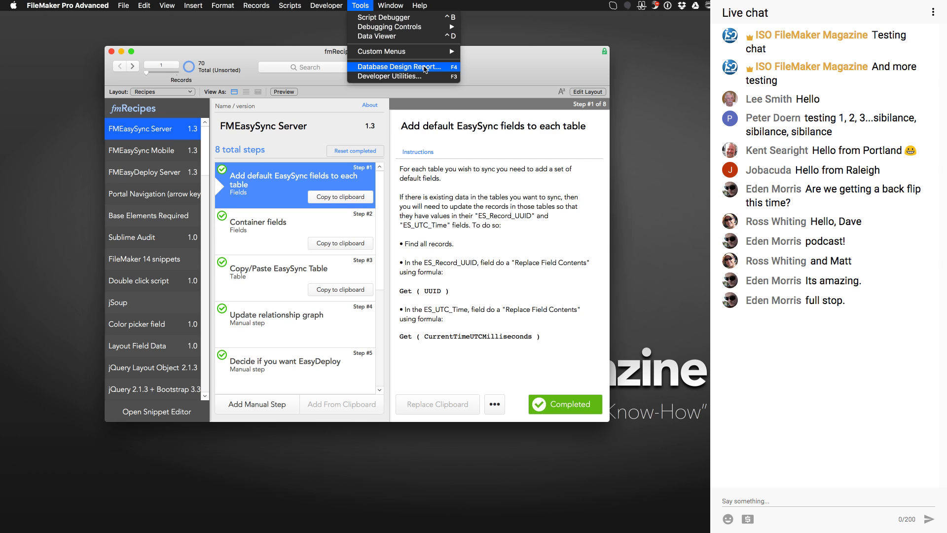
click(424, 68)
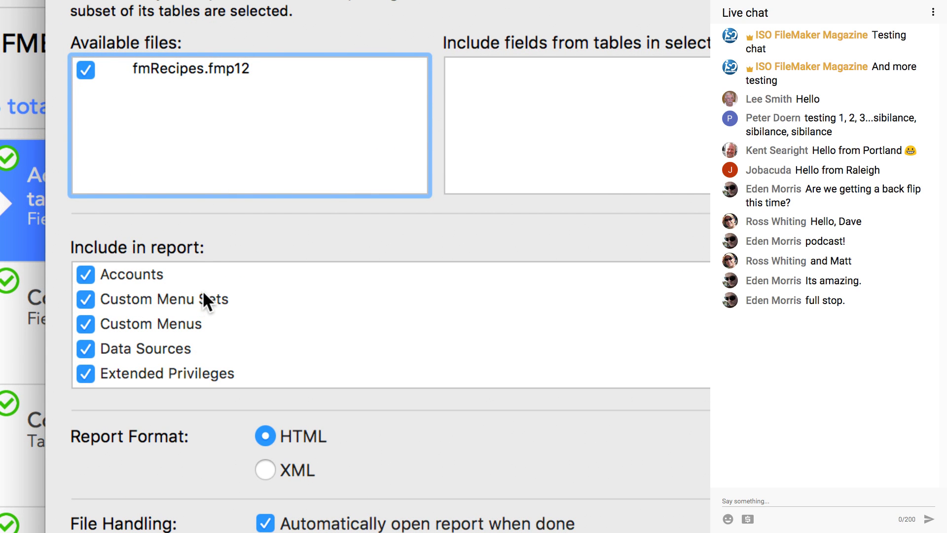
scroll(203, 295, down, 6)
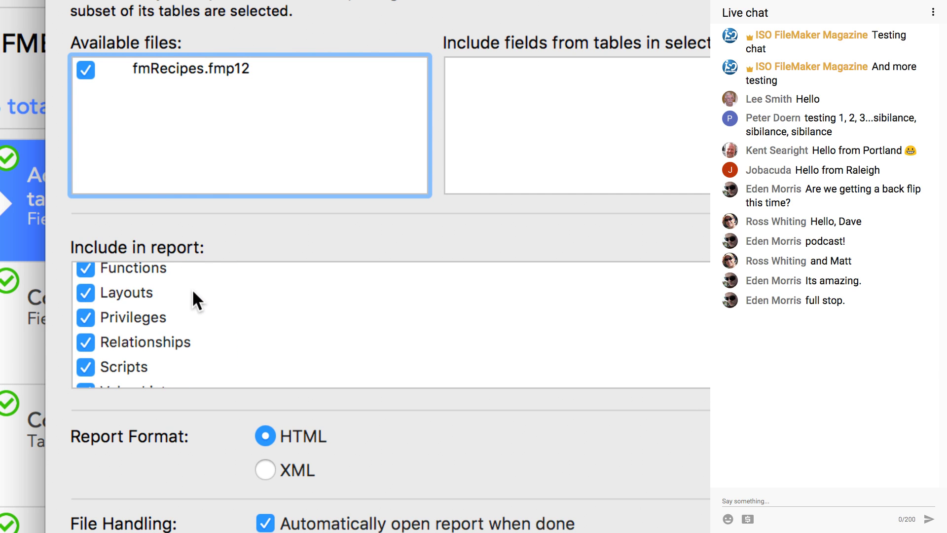
scroll(190, 320, down, 2)
click(166, 347)
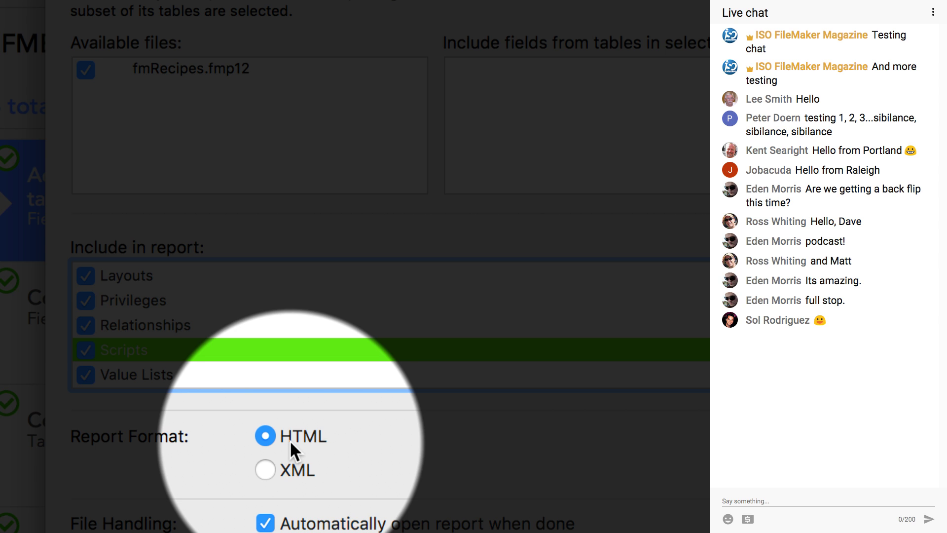
Set the report format to XML, turn off automatic opening of the report, and dismiss the settings without creating the report
click(282, 469)
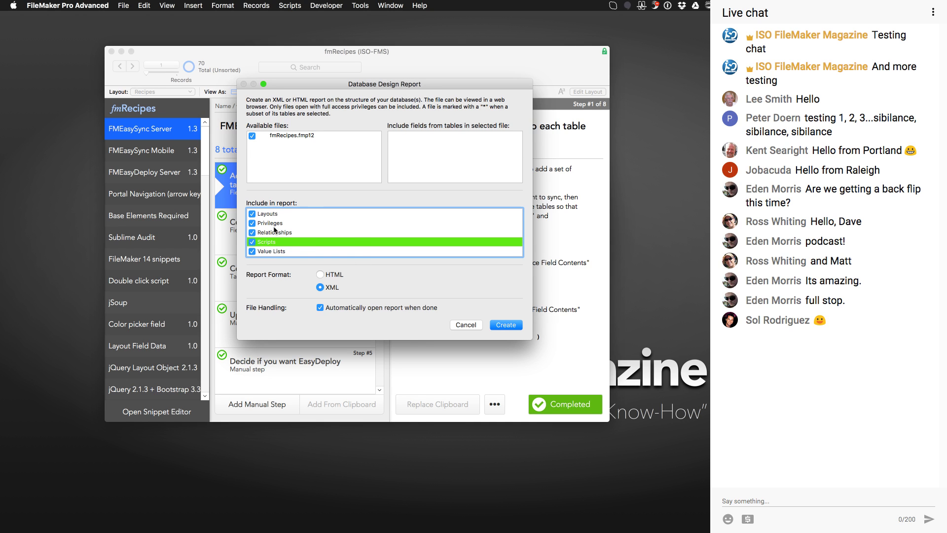
scroll(278, 238, up, 5)
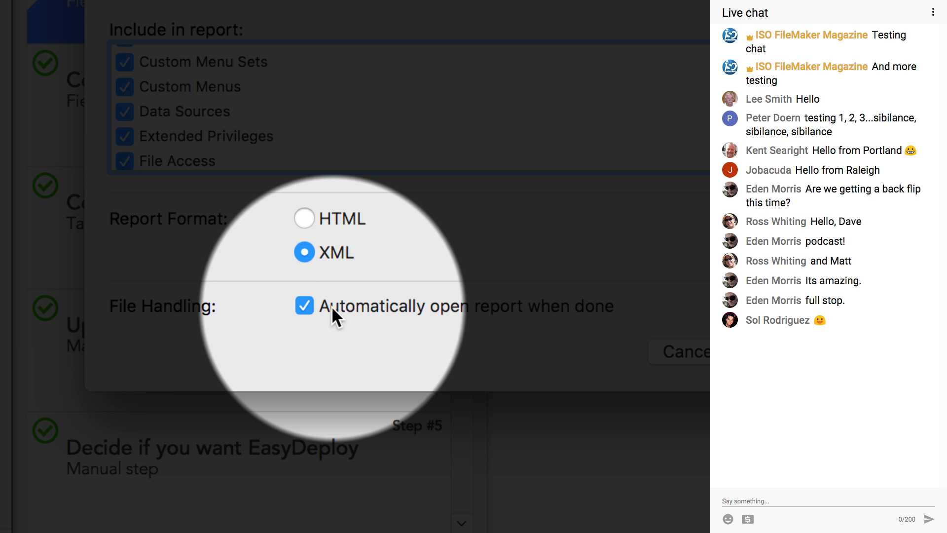
click(330, 308)
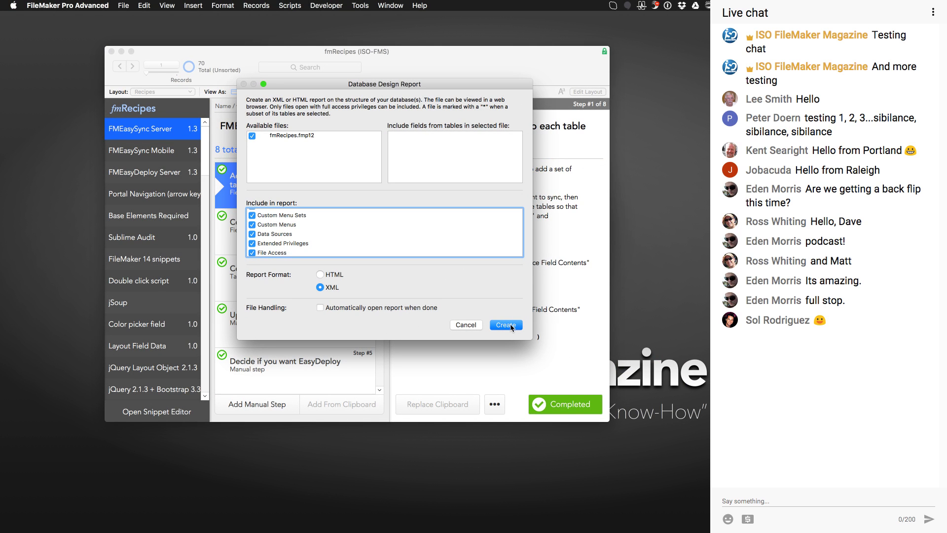
click(470, 325)
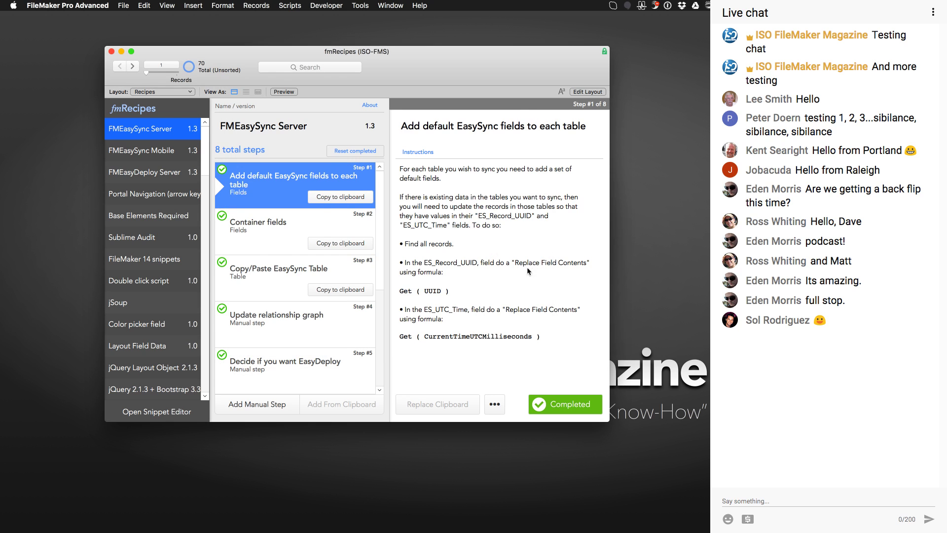
Switch to Finder, bring the DDR folder window fully into view, and collapse the CustomFunctionDB and fmRecipes folders
key(super+Tab)
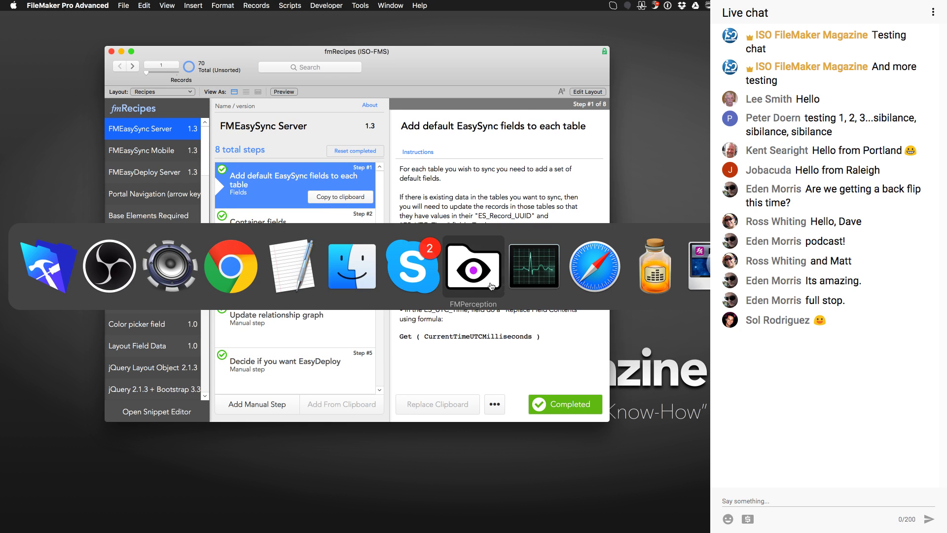
click(372, 275)
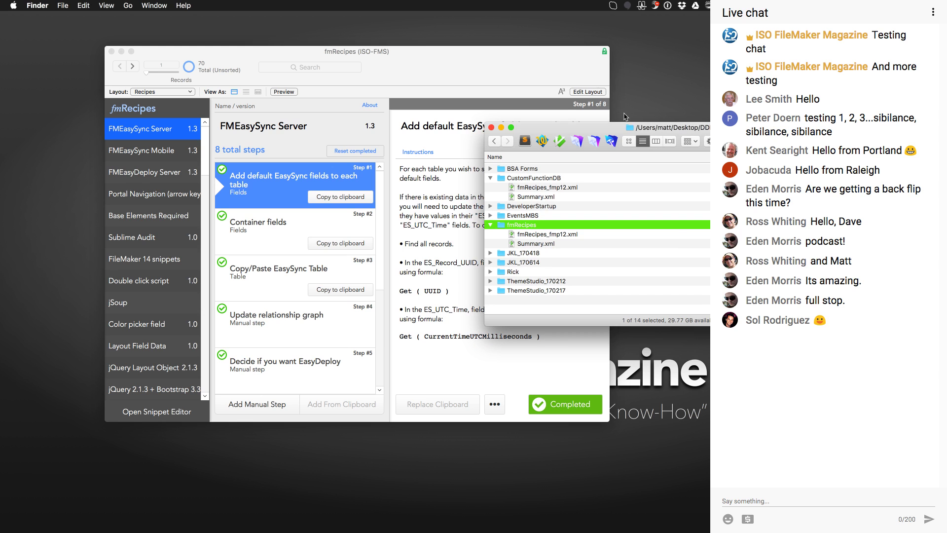
drag(668, 133, 409, 129)
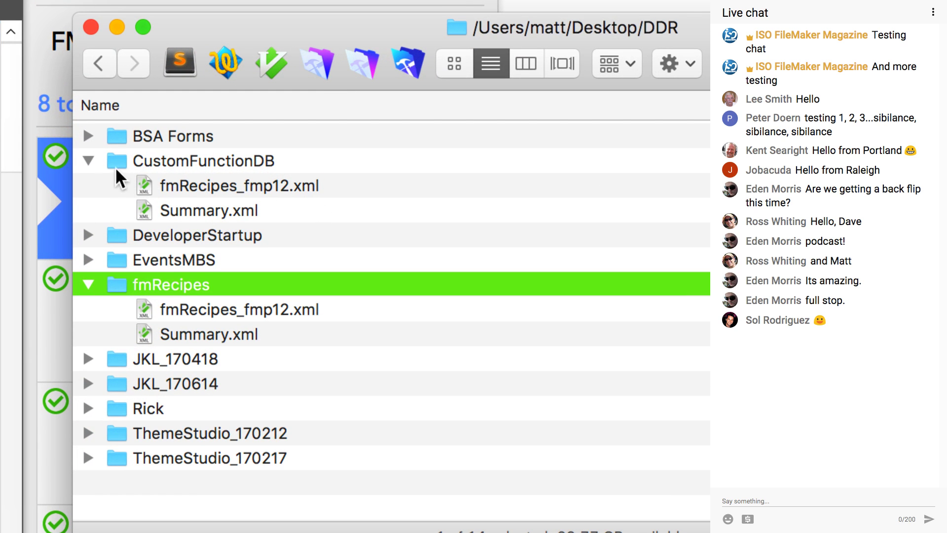
click(88, 158)
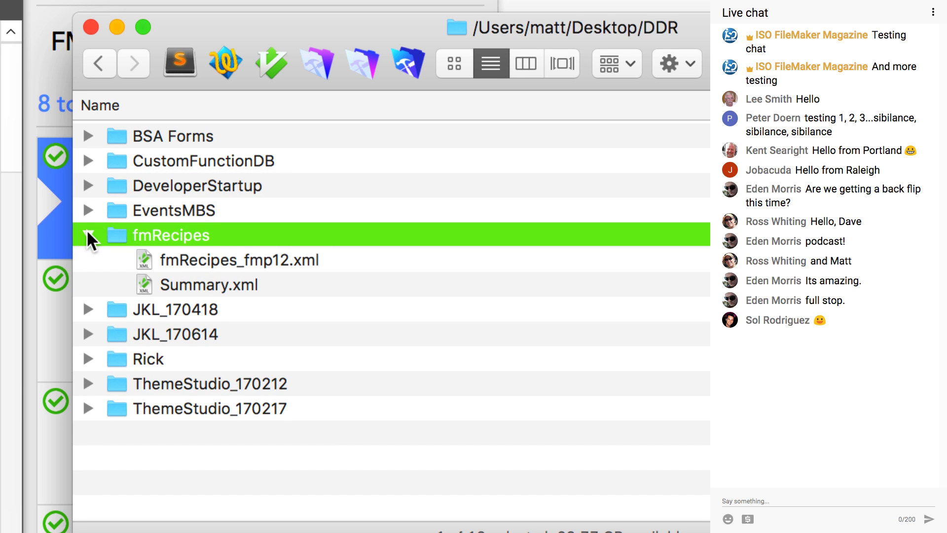
click(88, 232)
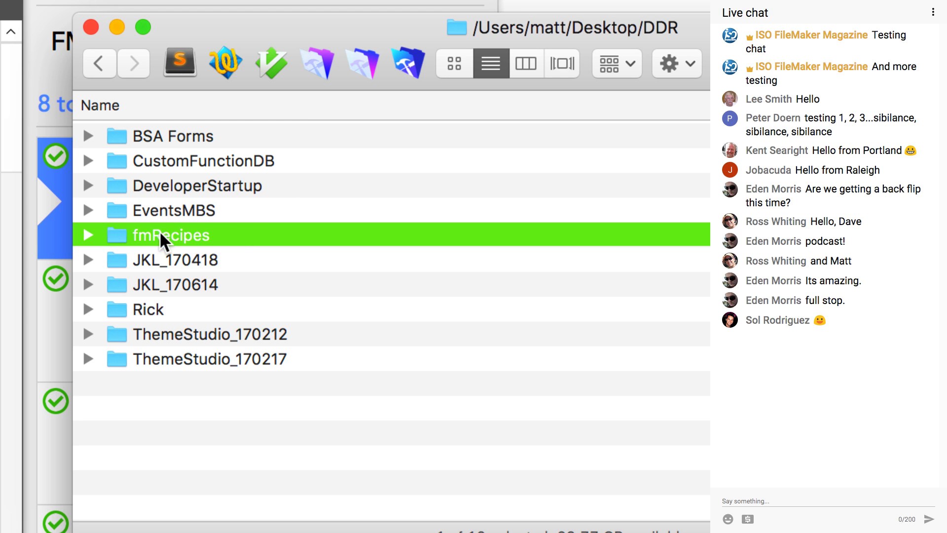
Expand the fmRecipes folder, inspect its fmRecipes_fmp12.xml and Summary.xml files, and close the folder window
click(89, 235)
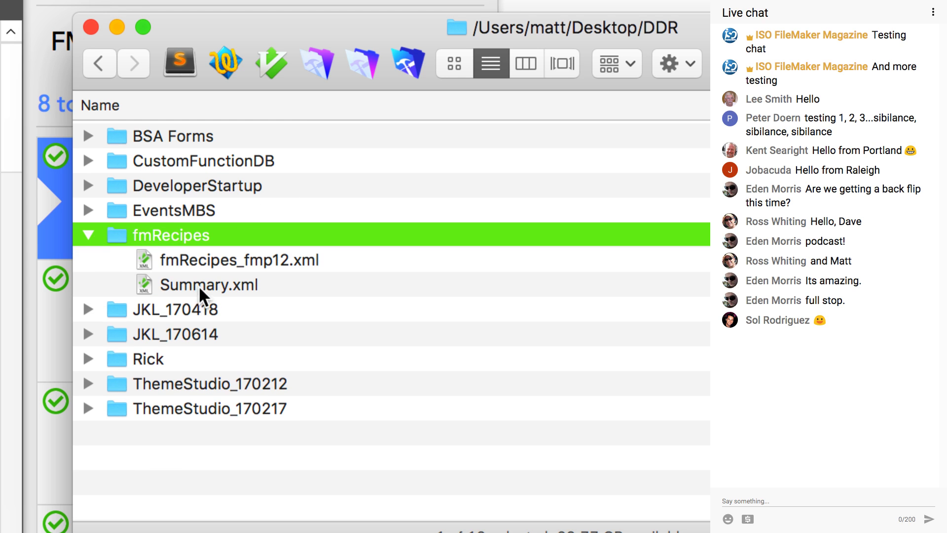
click(194, 254)
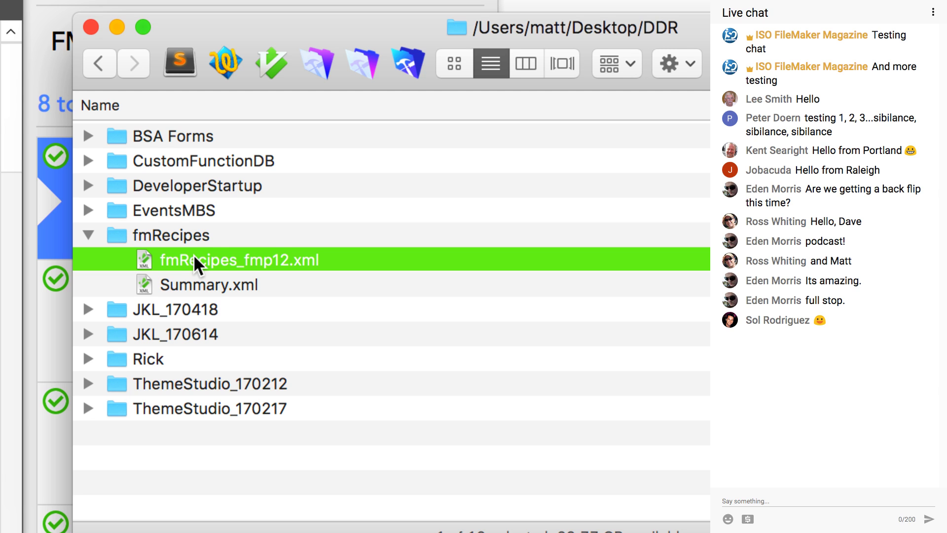
click(202, 284)
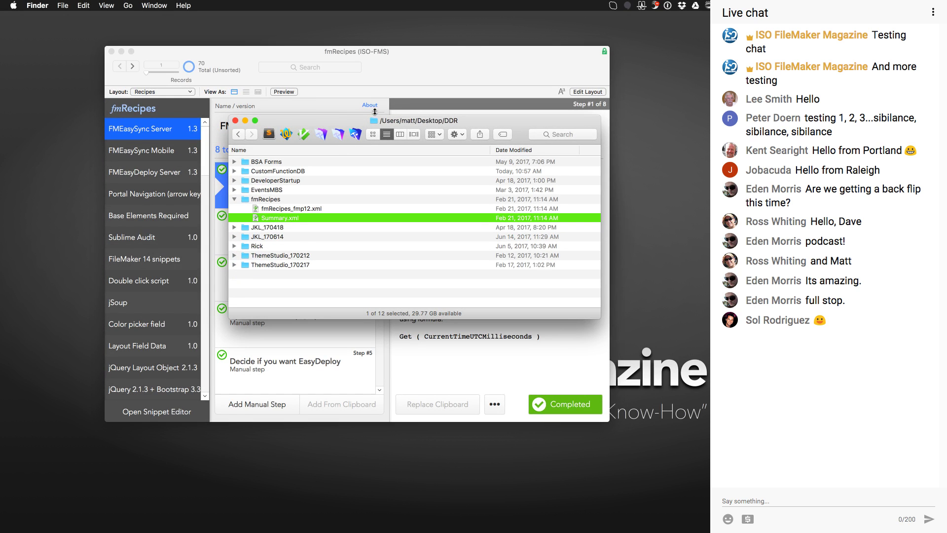
drag(347, 121, 463, 144)
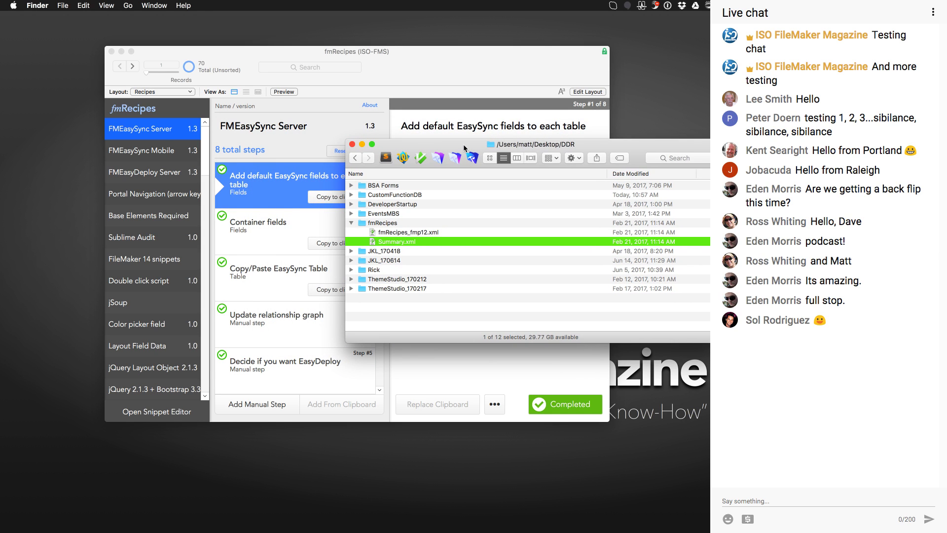
drag(463, 144, 477, 149)
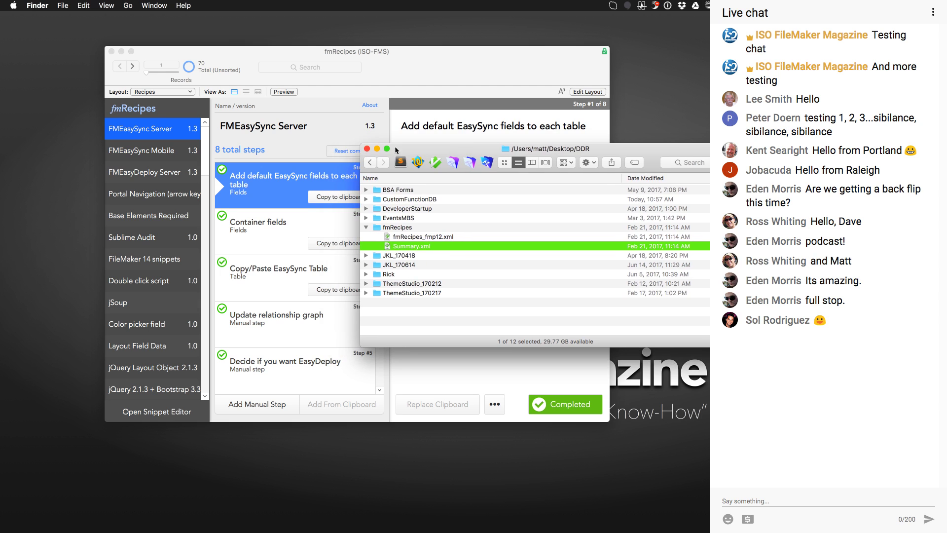
click(368, 150)
Switch to FMPerception and load Summary.xml from the fmRecipes folder as a new report
key(super+Tab)
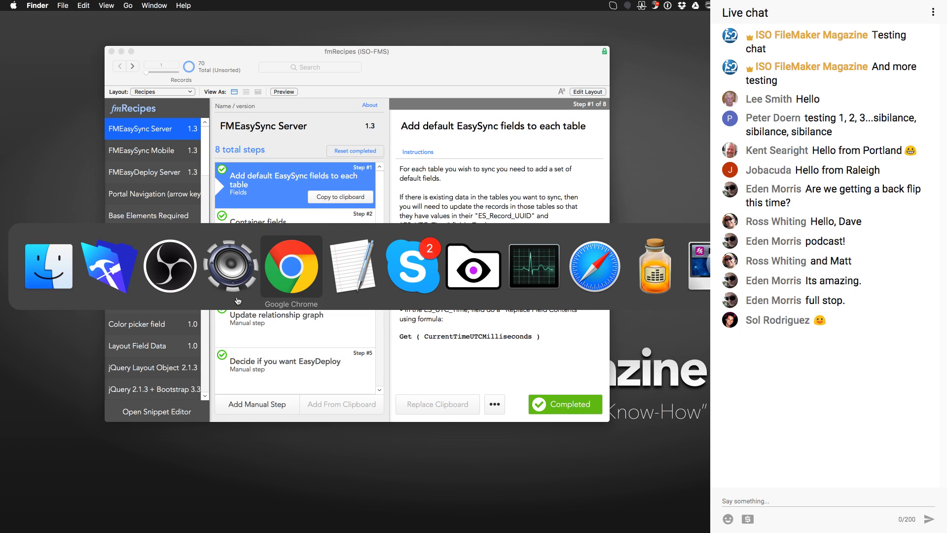
click(476, 276)
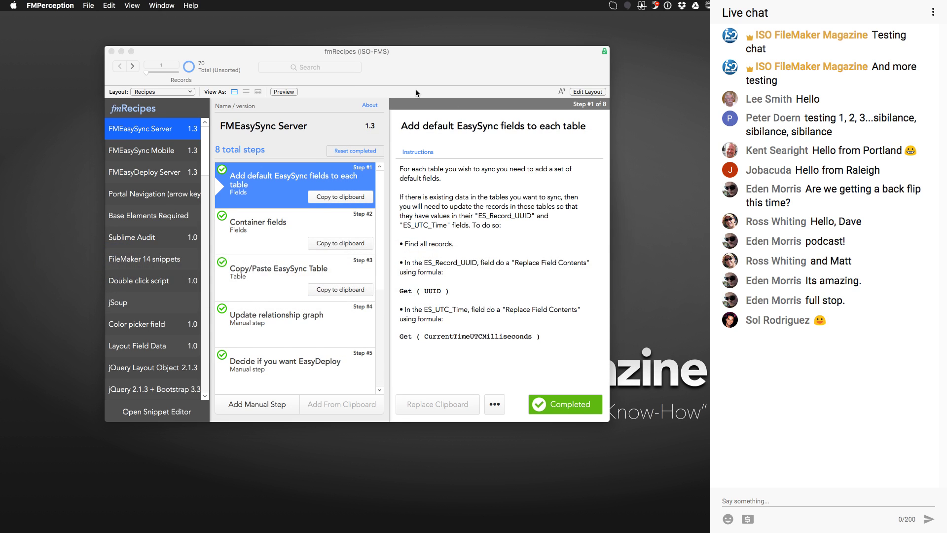
key(super+n)
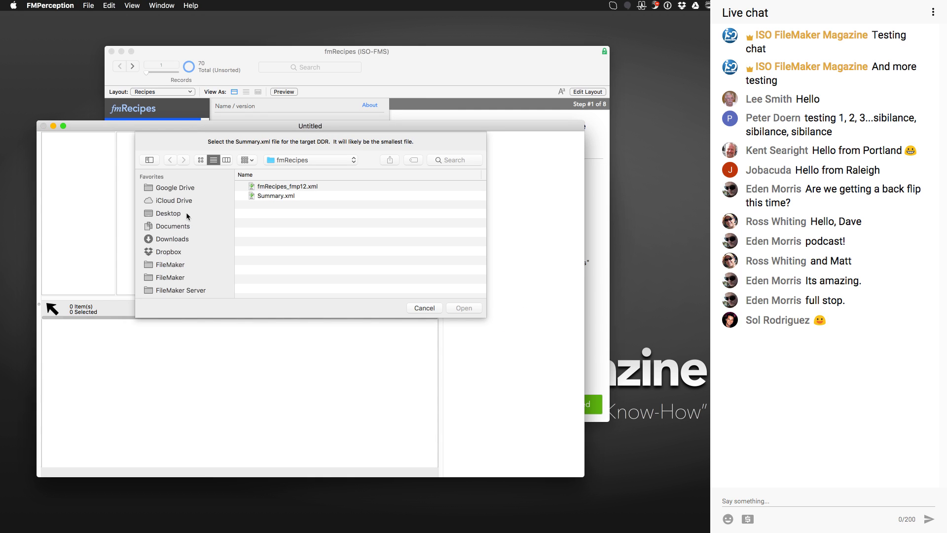
double_click(270, 196)
drag(371, 127, 408, 98)
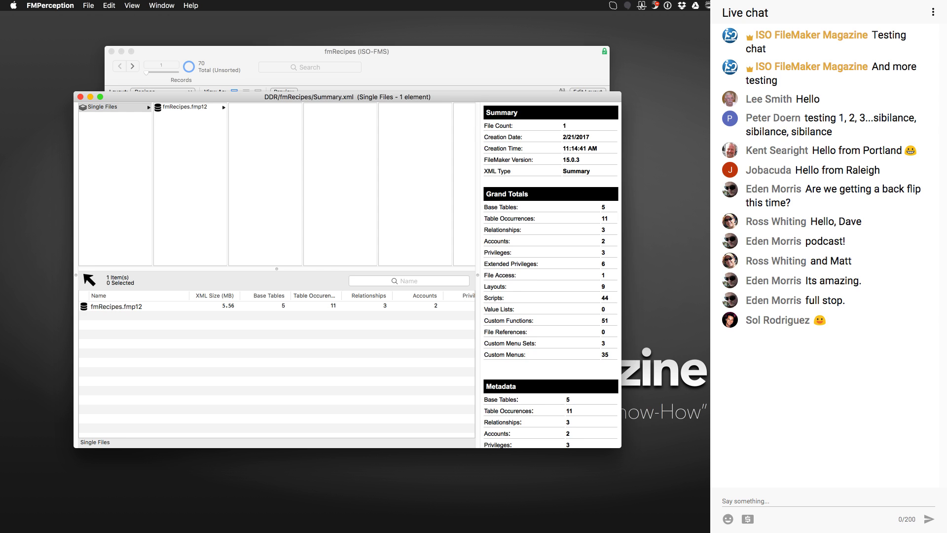
Bring the FMPerception report window back to the front, then enlarge and reposition it
key(super+Tab)
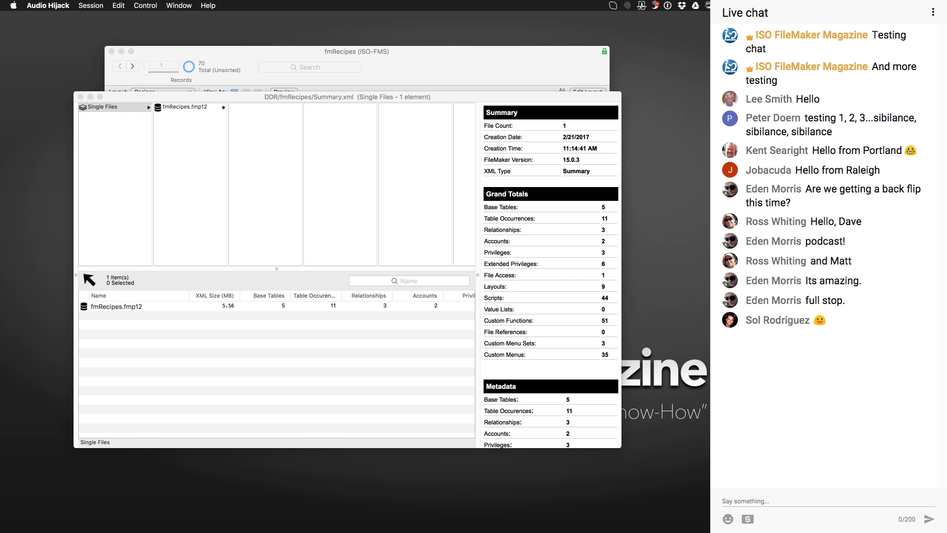
key(super+Tab)
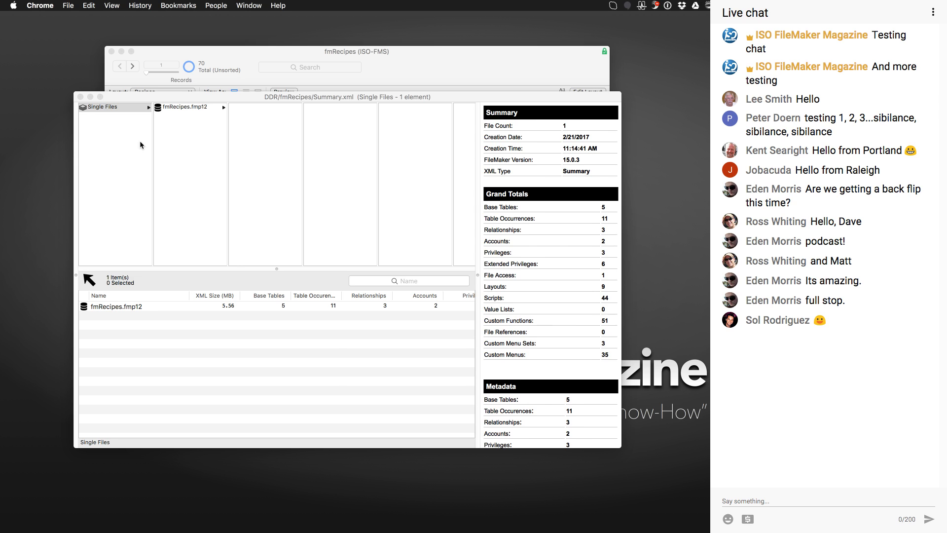
click(292, 99)
drag(314, 91, 305, 92)
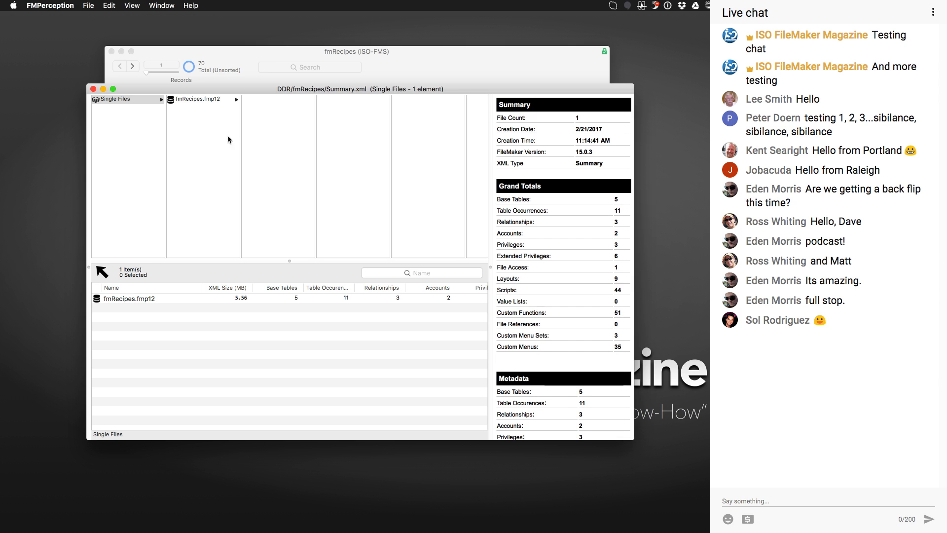
drag(633, 439, 694, 462)
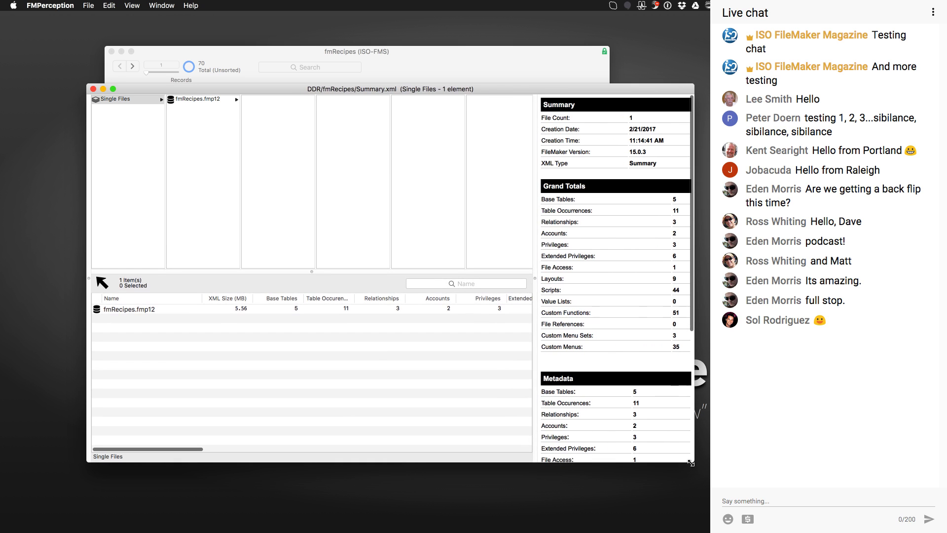
drag(371, 91, 363, 91)
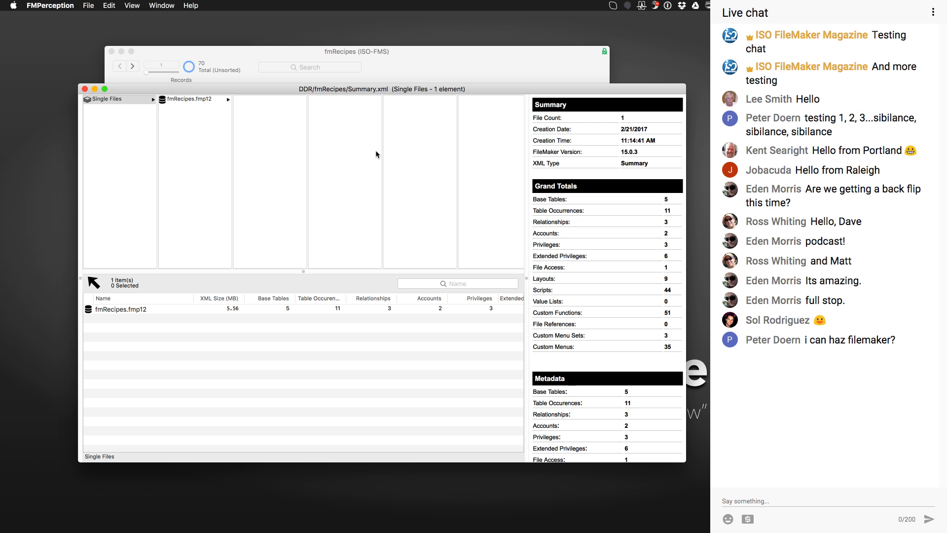
Open the fmRecipes.fmp12 file in the report browser and look through its list of element categories
click(211, 100)
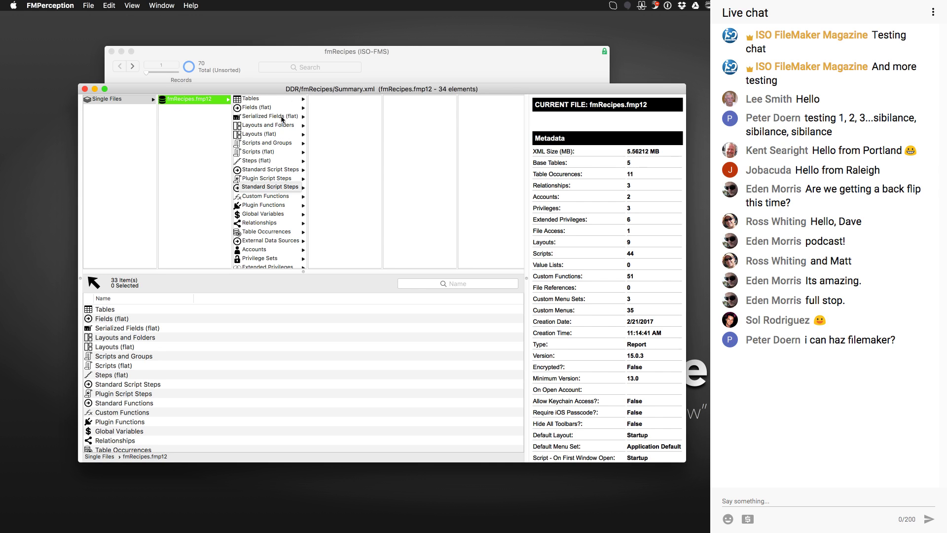
drag(290, 91, 290, 97)
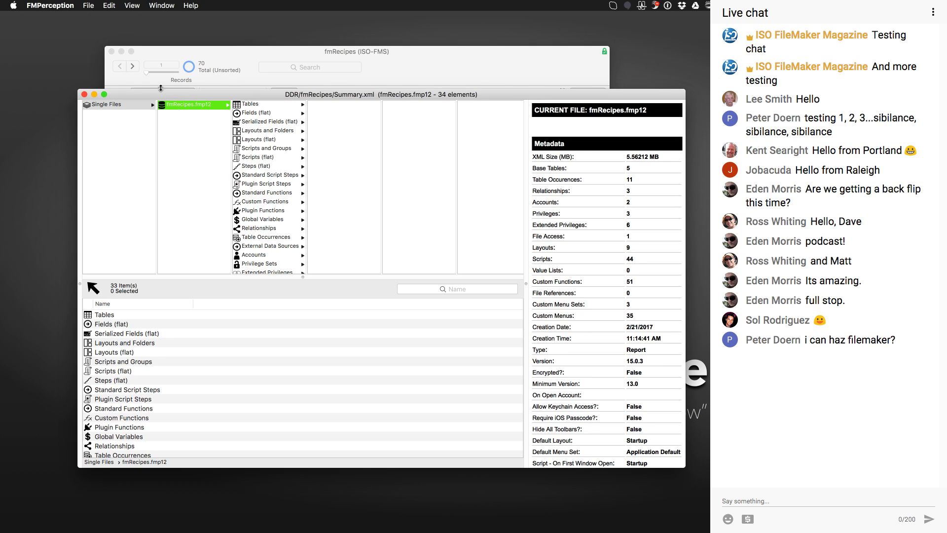
scroll(267, 117, down, 1)
scroll(267, 117, down, 1)
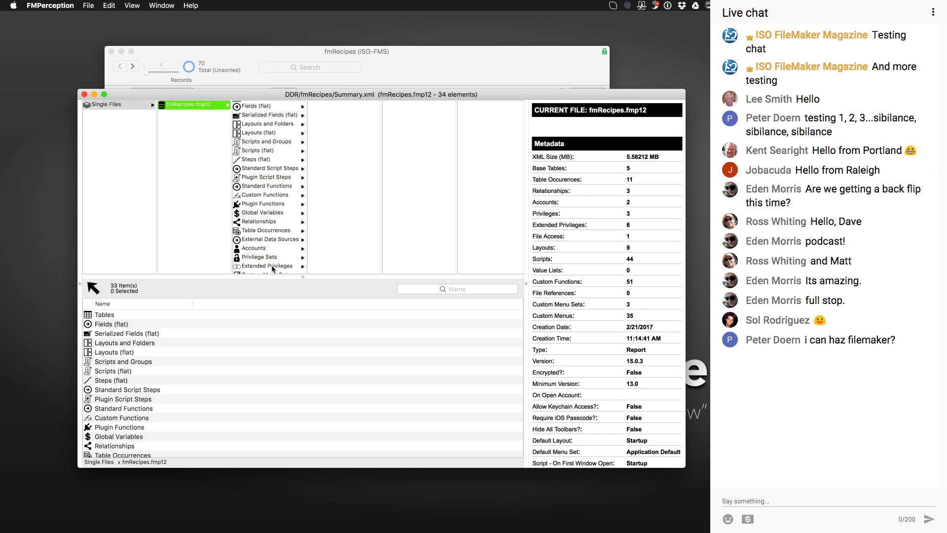
scroll(258, 112, up, 2)
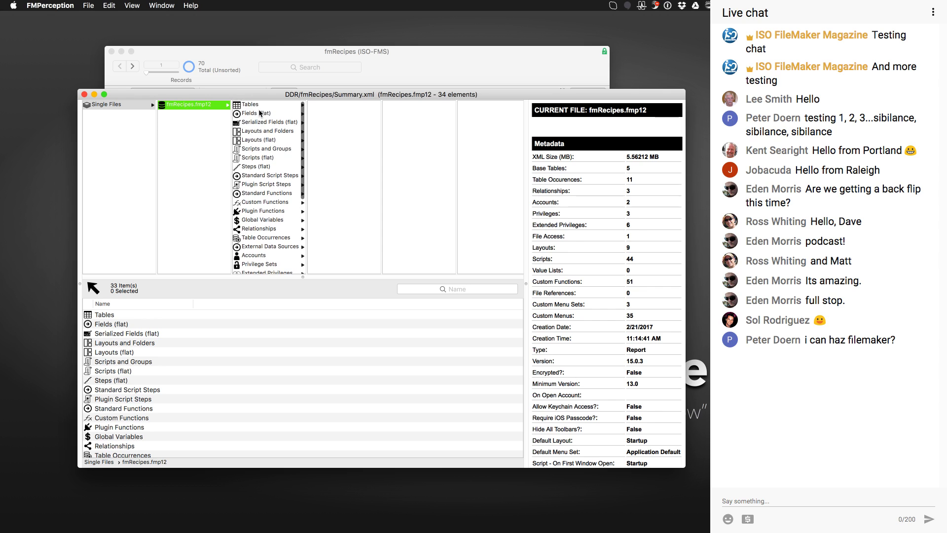
Display the Tables category of fmRecipes.fmp12 and examine the listed tables and their details
click(253, 106)
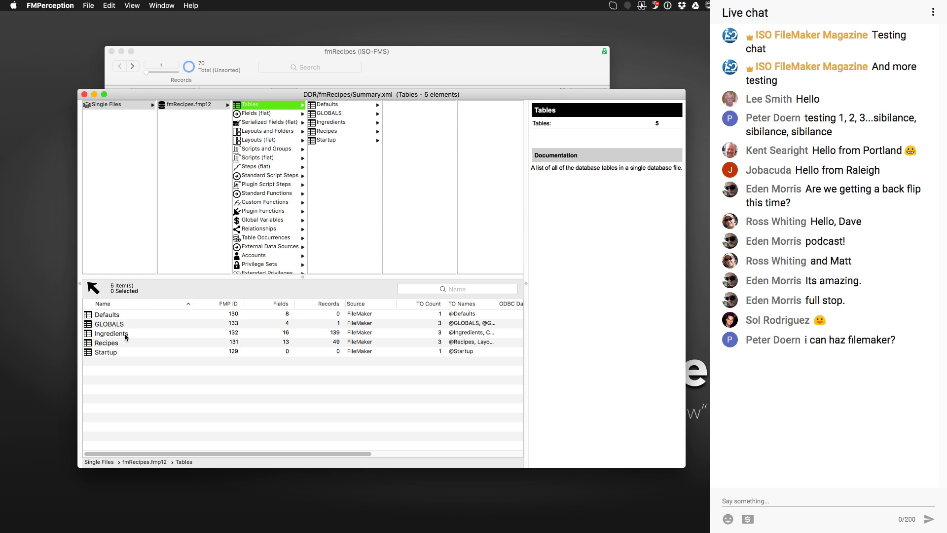
key(F1)
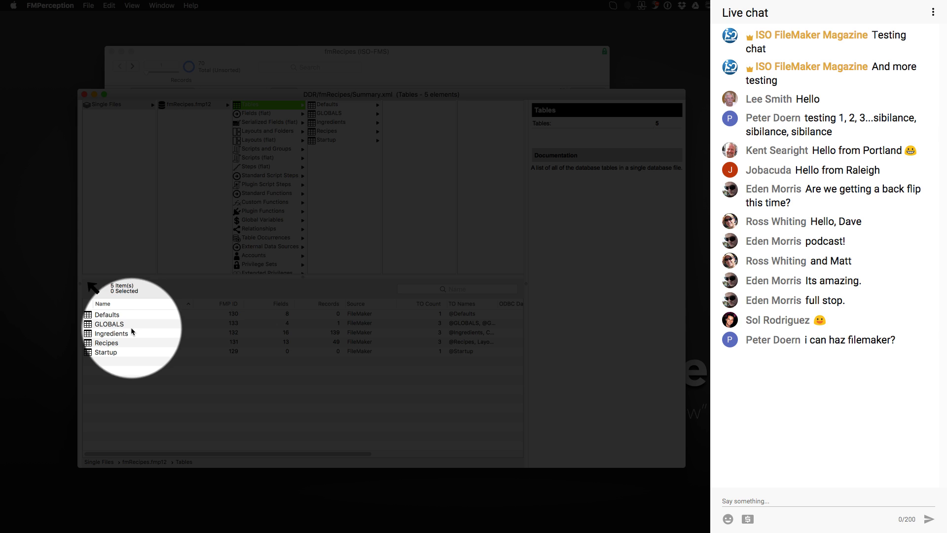
key(F1)
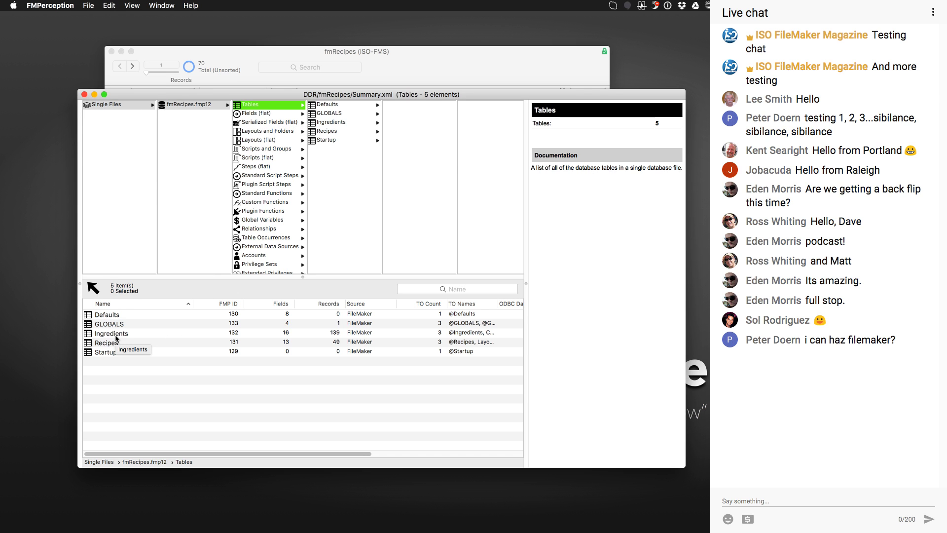
List all scripts of fmRecipes.fmp12 in the flat script category and open the Developer Startup script's elements
click(255, 159)
scroll(154, 384, down, 3)
scroll(153, 384, down, 5)
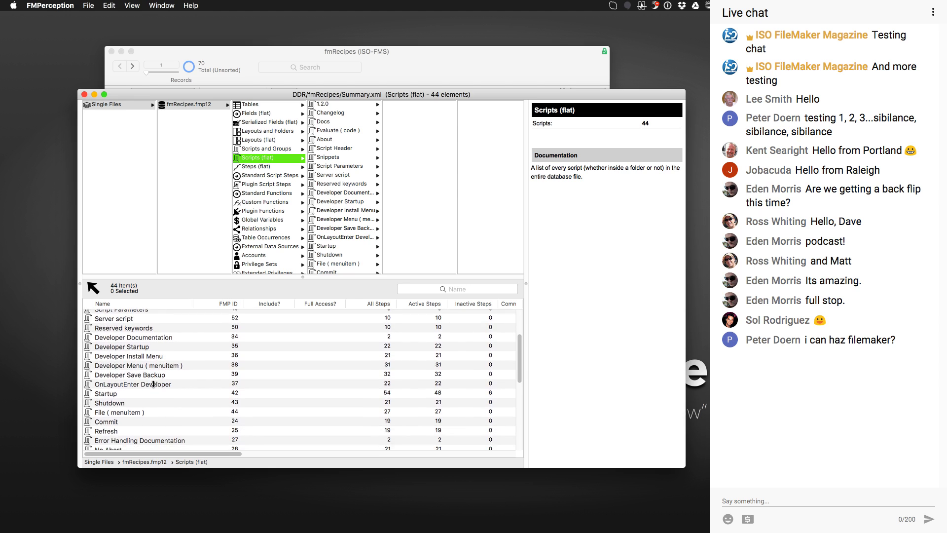
click(116, 343)
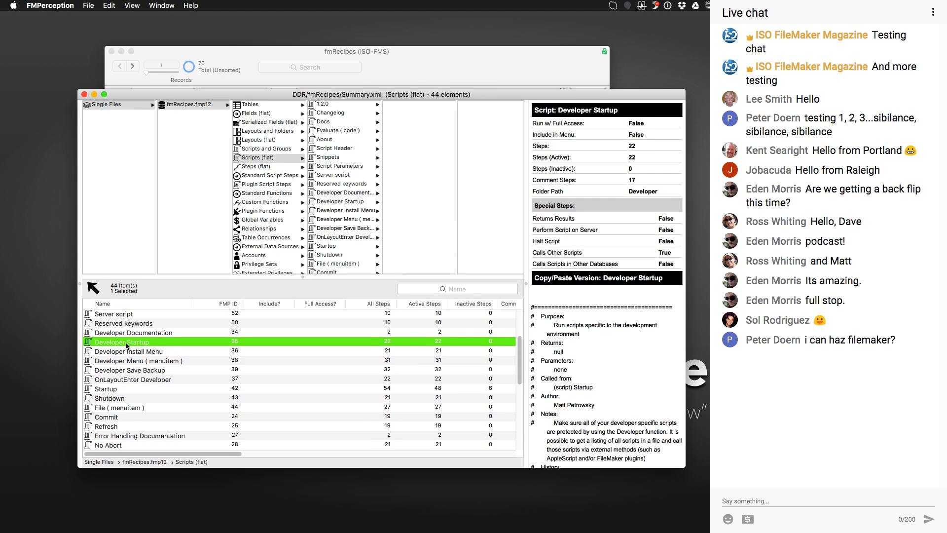
double_click(127, 345)
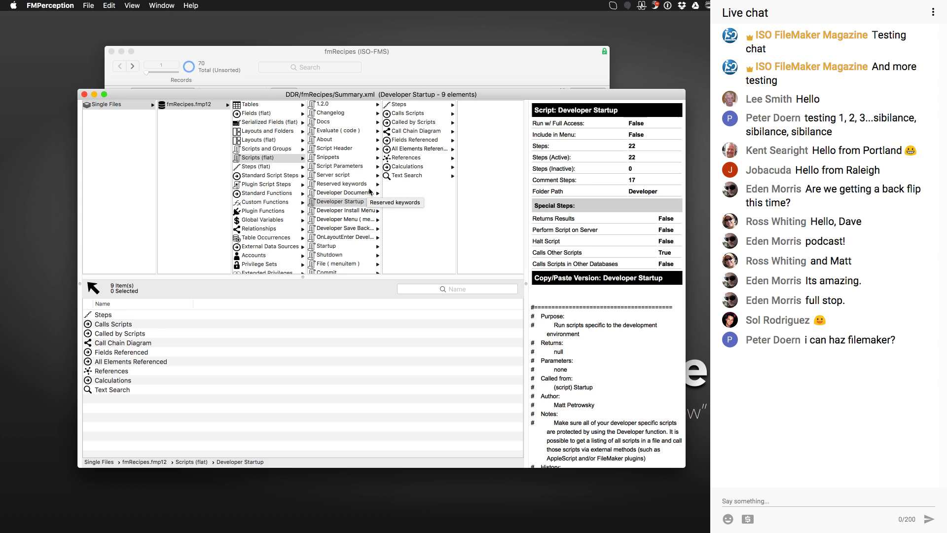
scroll(369, 191, up, 1)
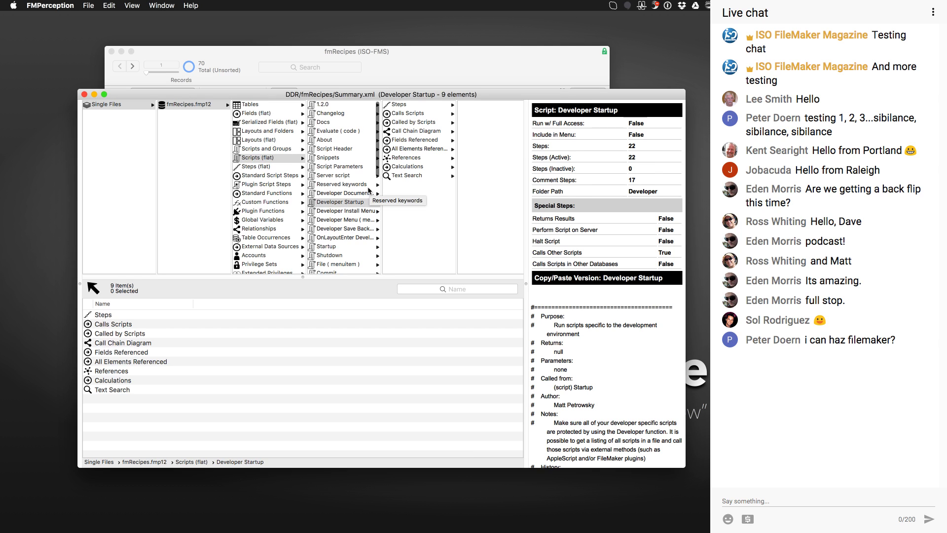
Follow the scripts called by Developer Startup to Developer Install Menu and view its Fields Referenced and hierarchy details
double_click(129, 325)
double_click(149, 315)
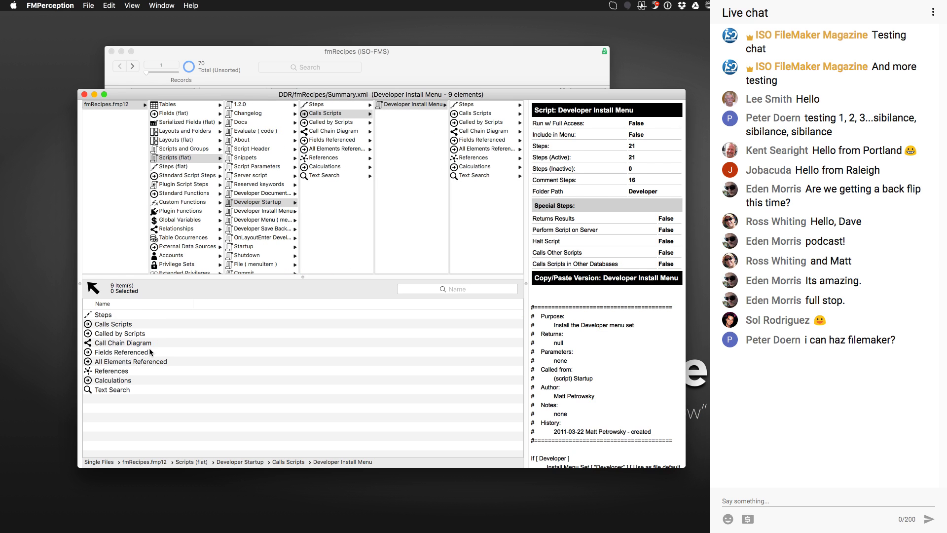
double_click(150, 351)
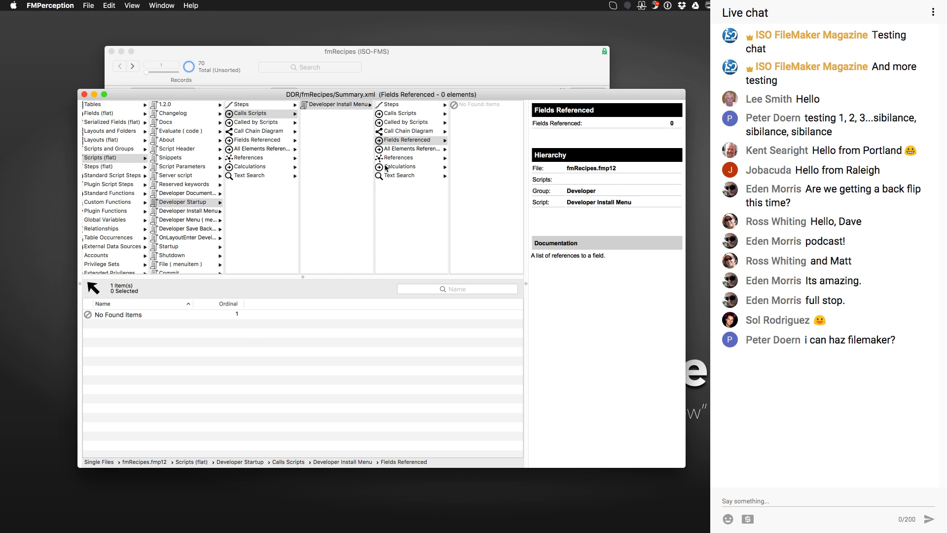
scroll(284, 181, left, 3)
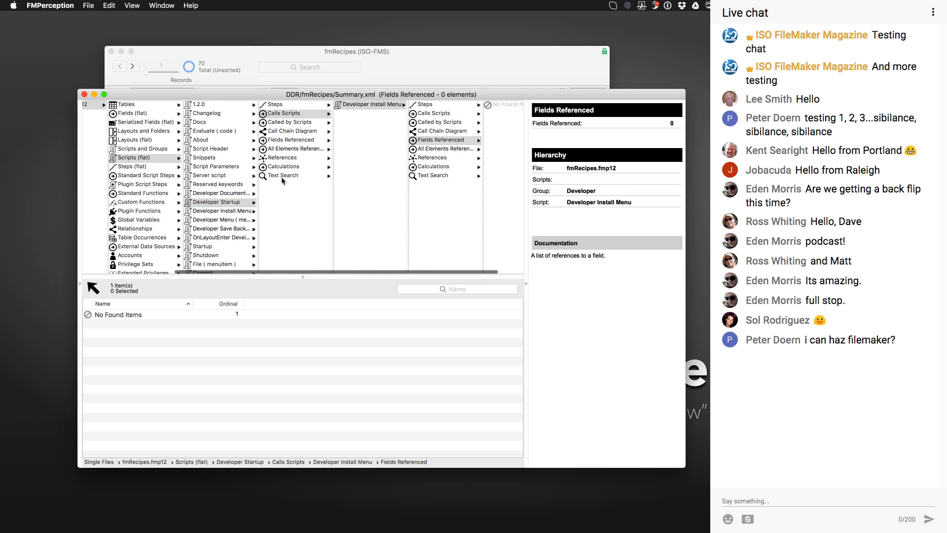
scroll(285, 182, left, 3)
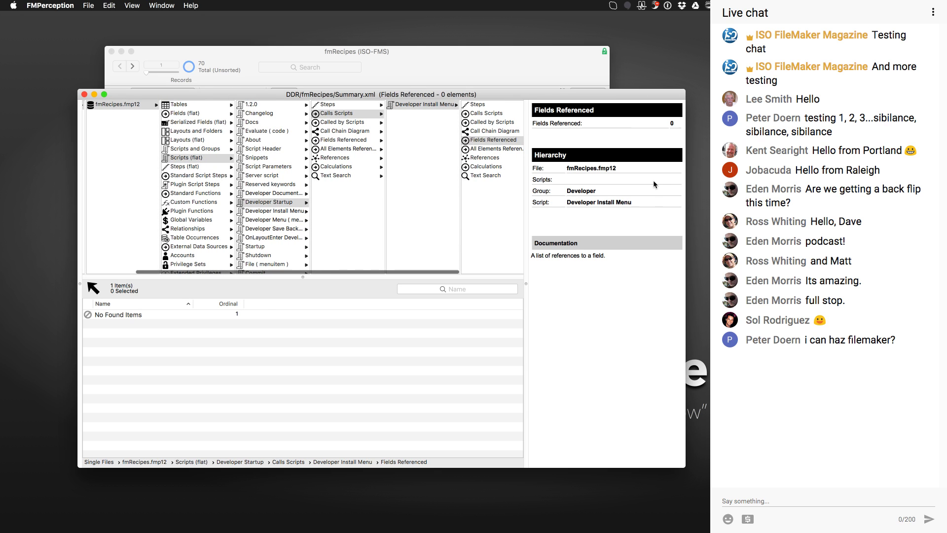
key(F1)
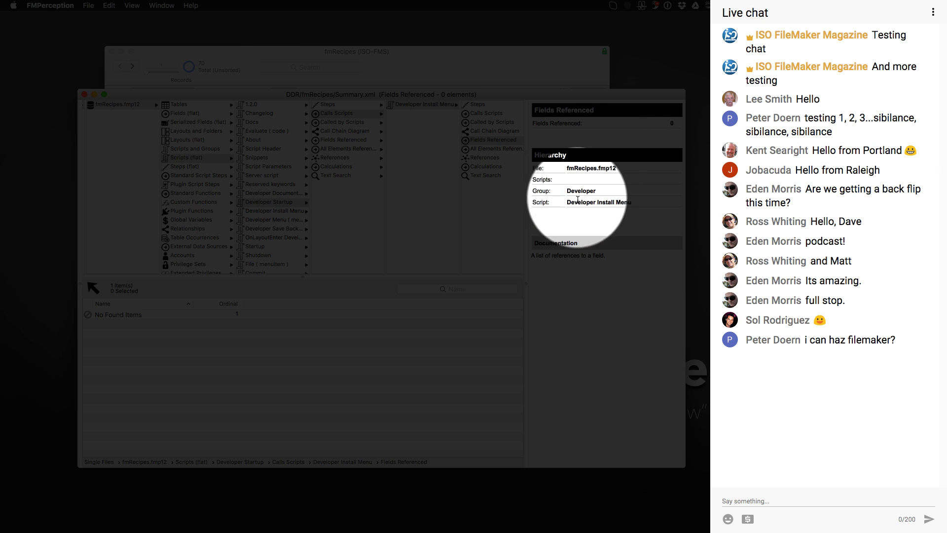
key(F1)
Shift the report window slightly, reselect the Developer Startup script and widen the details area
drag(555, 94, 547, 89)
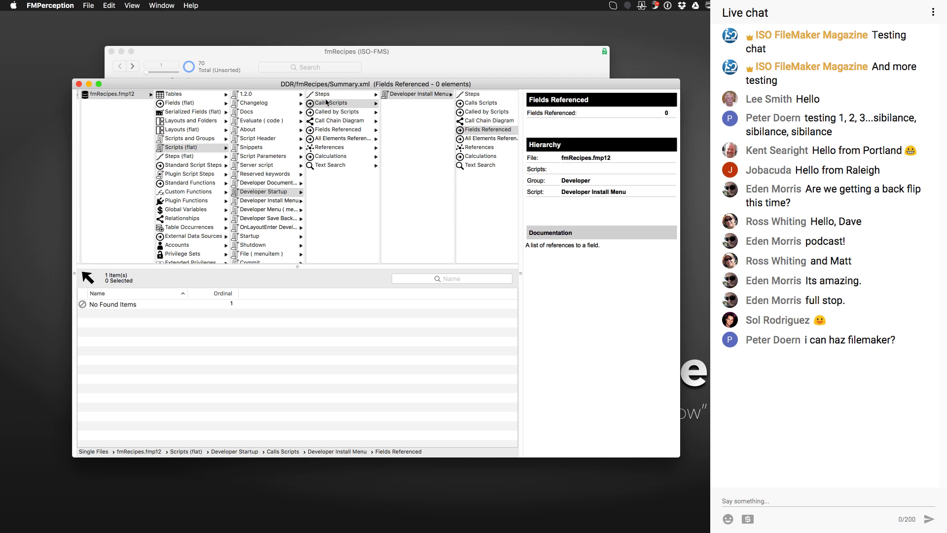
click(265, 192)
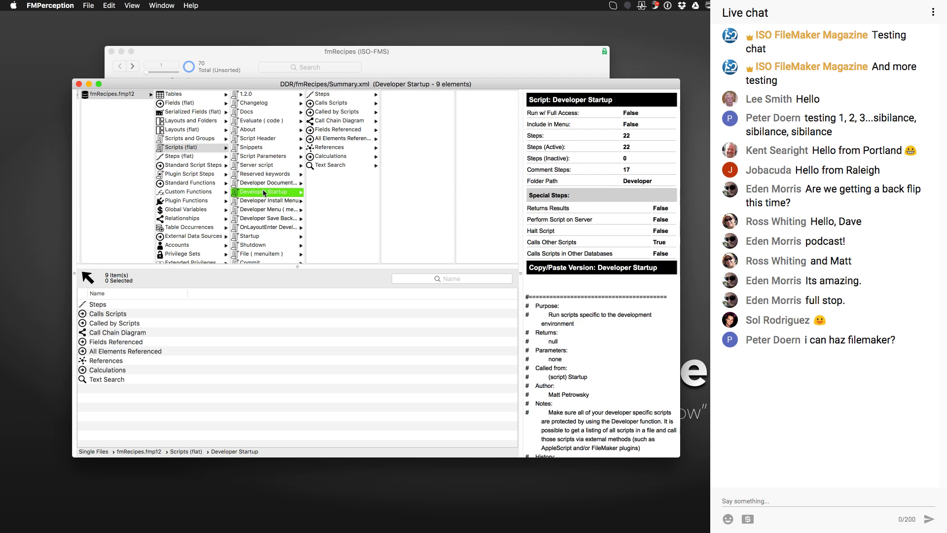
drag(520, 276, 461, 267)
Examine the Developer Startup script's details, including its special steps, script text, metadata and hierarchy
scroll(525, 277, down, 10)
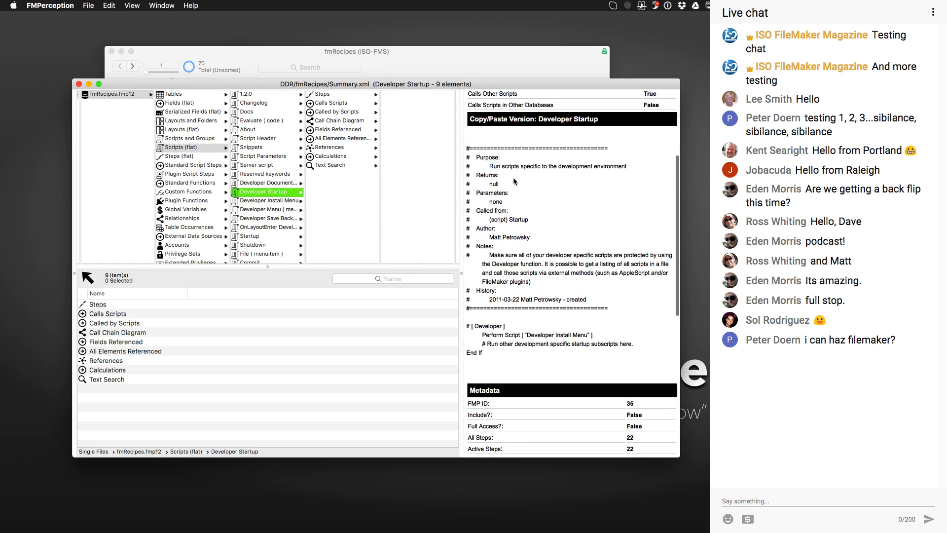
scroll(516, 247, down, 5)
scroll(516, 246, down, 5)
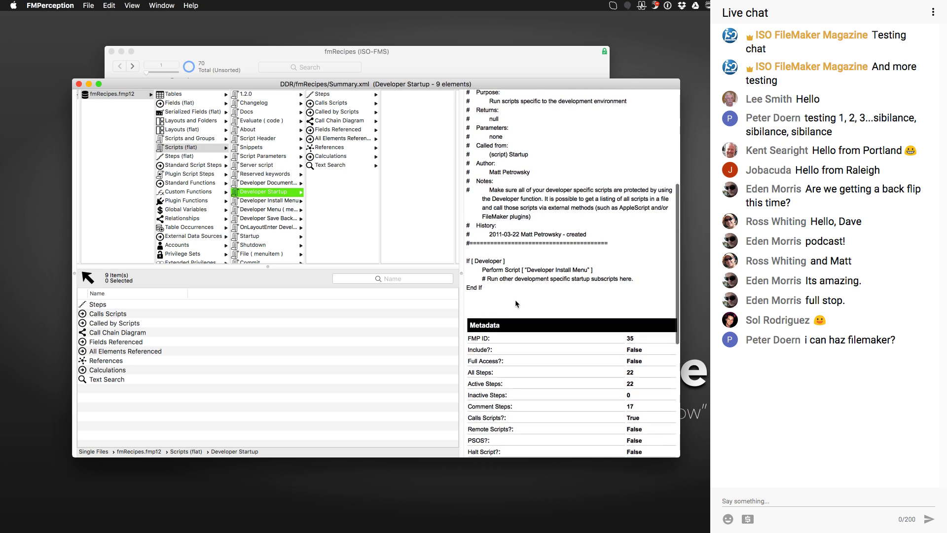
scroll(501, 277, down, 12)
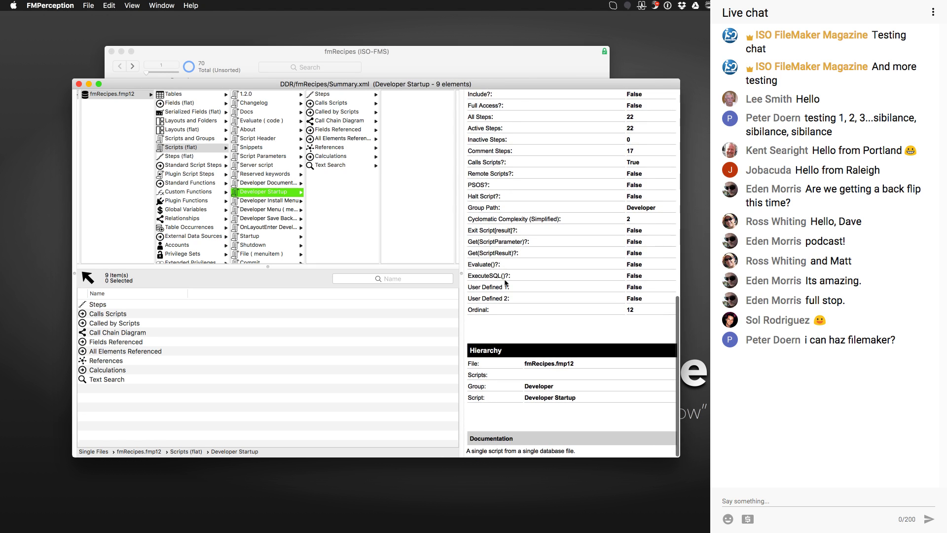
scroll(517, 355, up, 18)
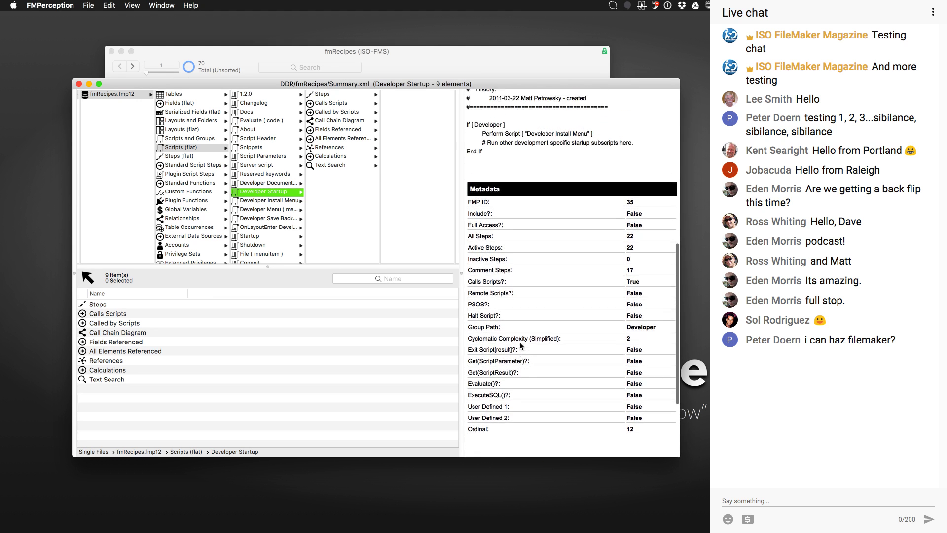
scroll(523, 322, up, 6)
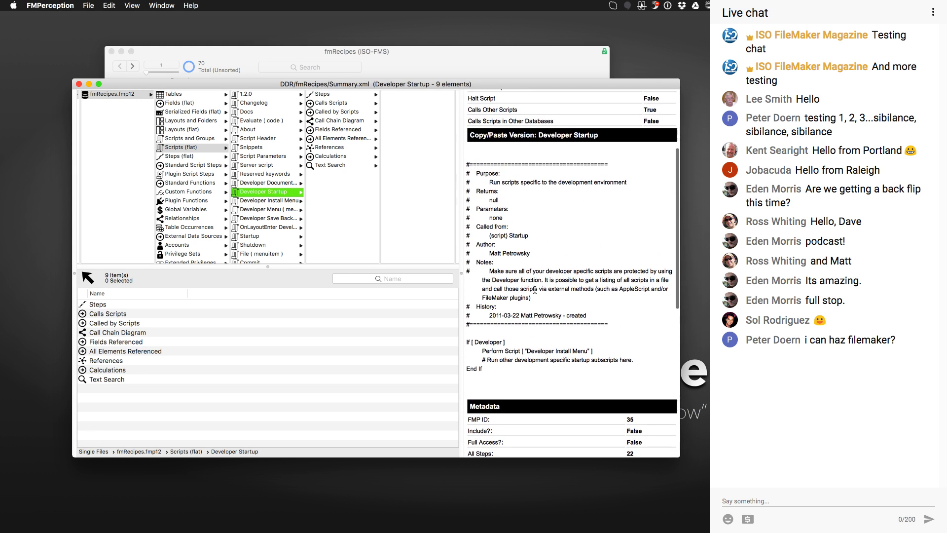
scroll(515, 162, up, 4)
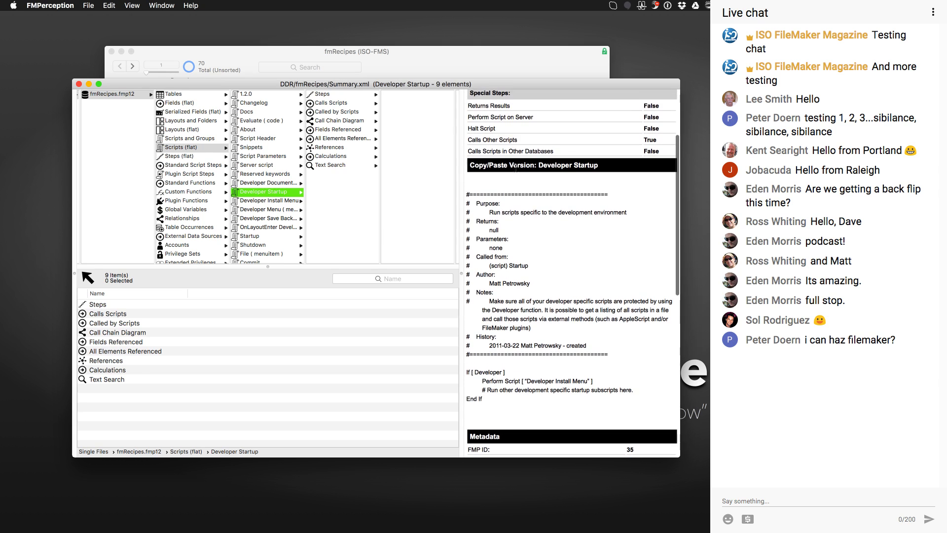
scroll(518, 176, up, 5)
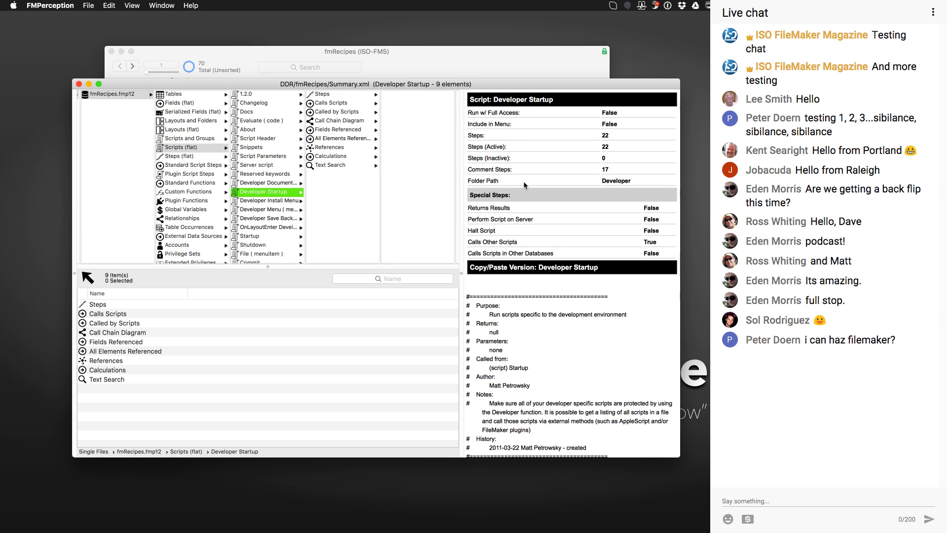
scroll(541, 306, down, 5)
scroll(541, 309, down, 3)
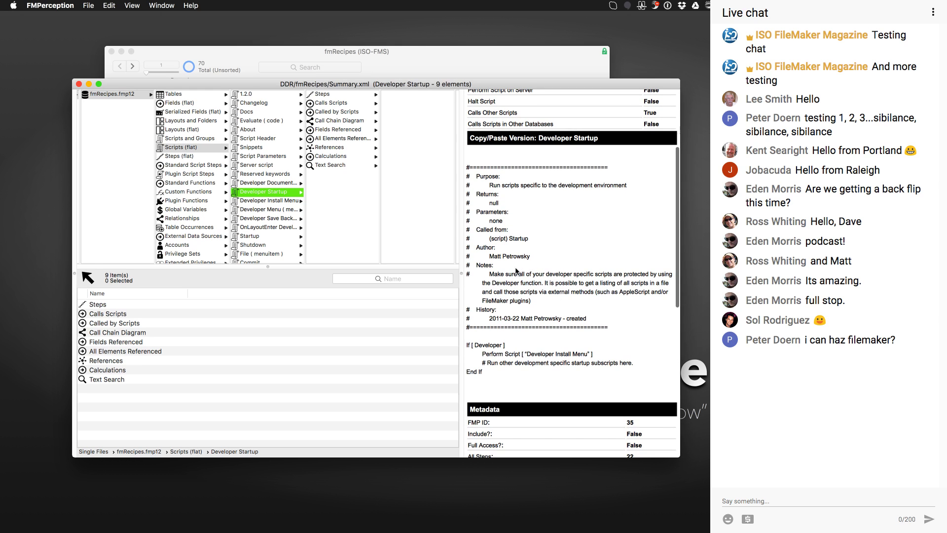
Copy the full Developer Startup script text from its Copy/Paste Version section
drag(486, 375, 461, 167)
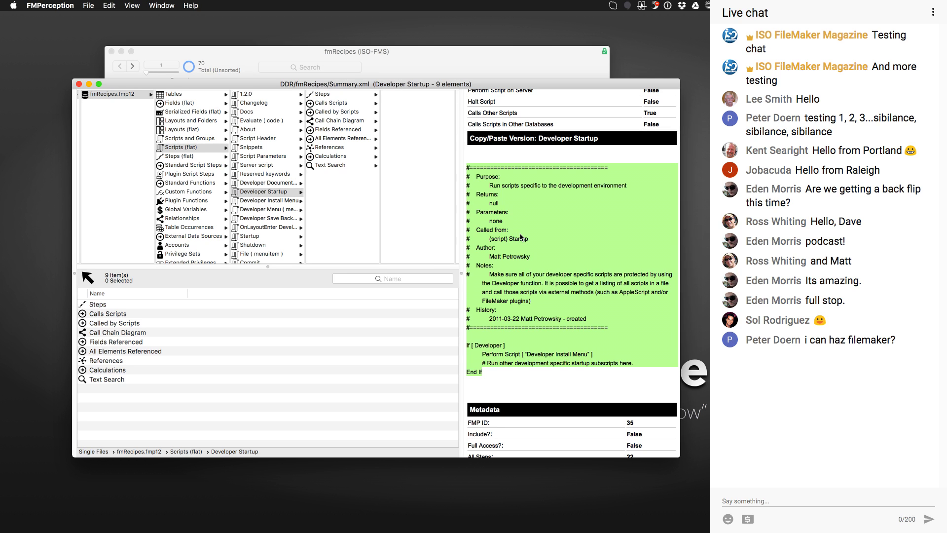
right_click(522, 237)
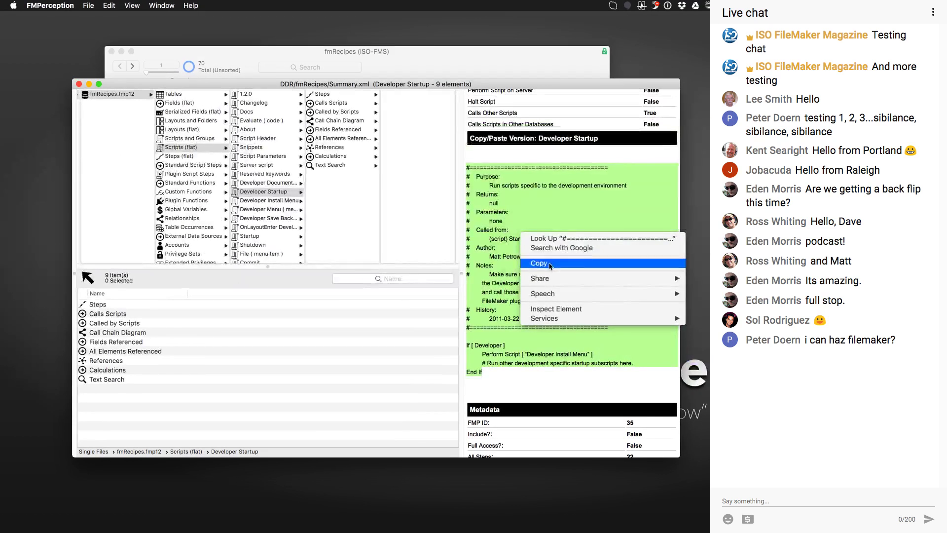
click(549, 265)
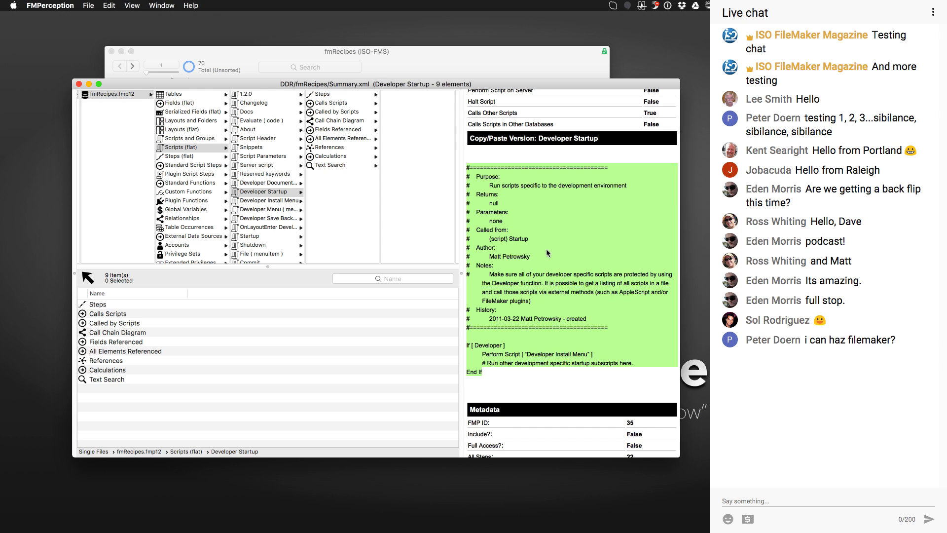
Return to the flat script list and check which copy options are offered for the Developer Startup script
click(256, 195)
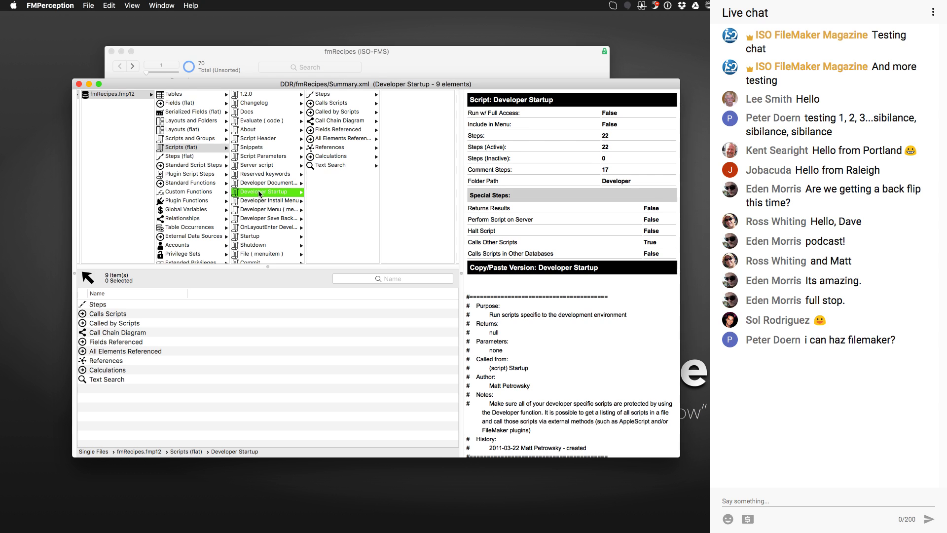
click(183, 148)
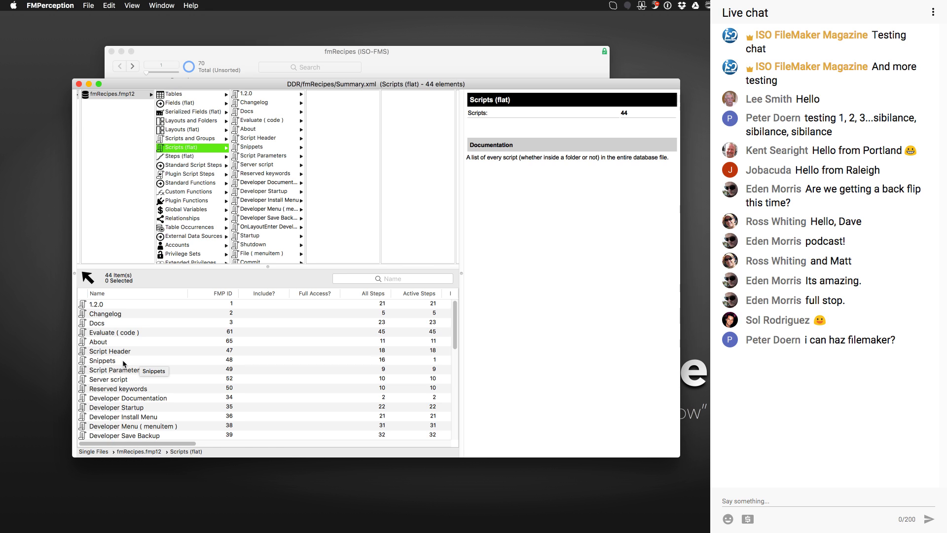
scroll(124, 365, down, 2)
click(127, 390)
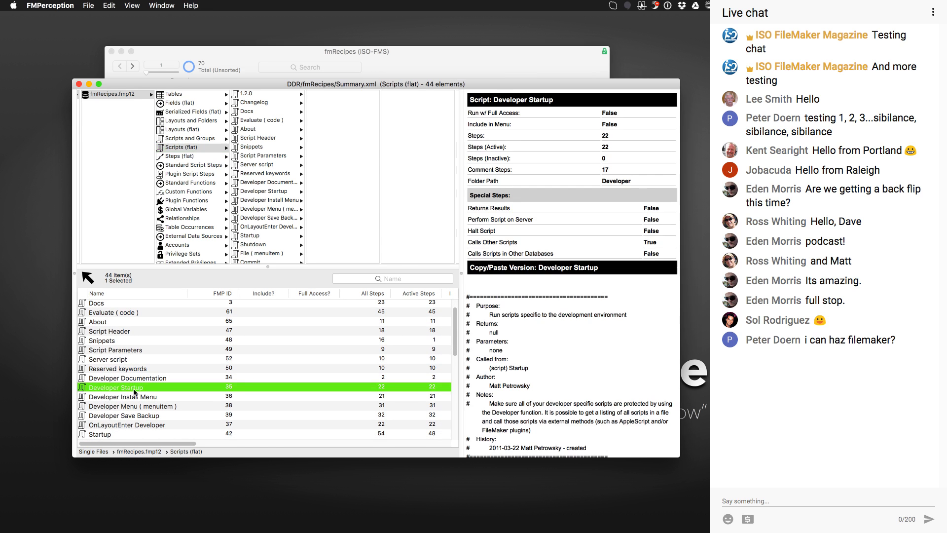
right_click(104, 390)
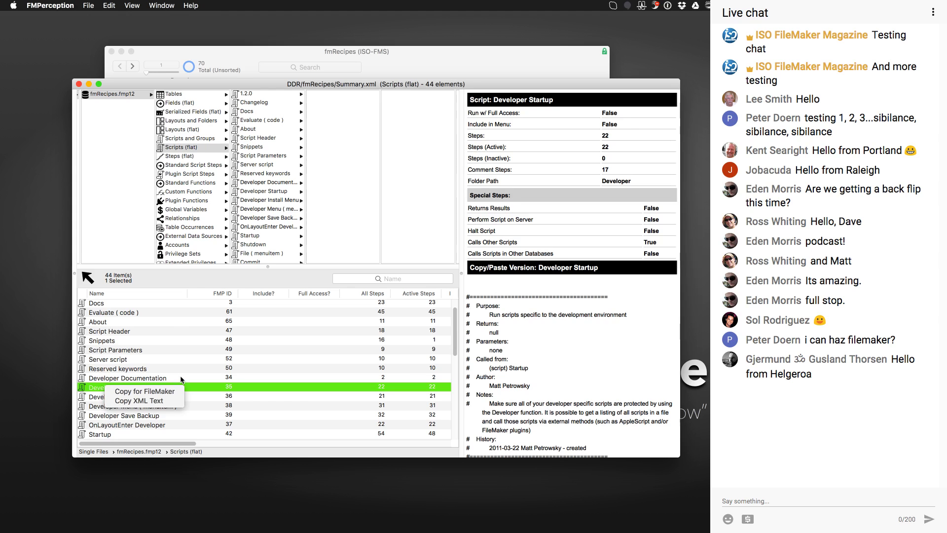
click(180, 379)
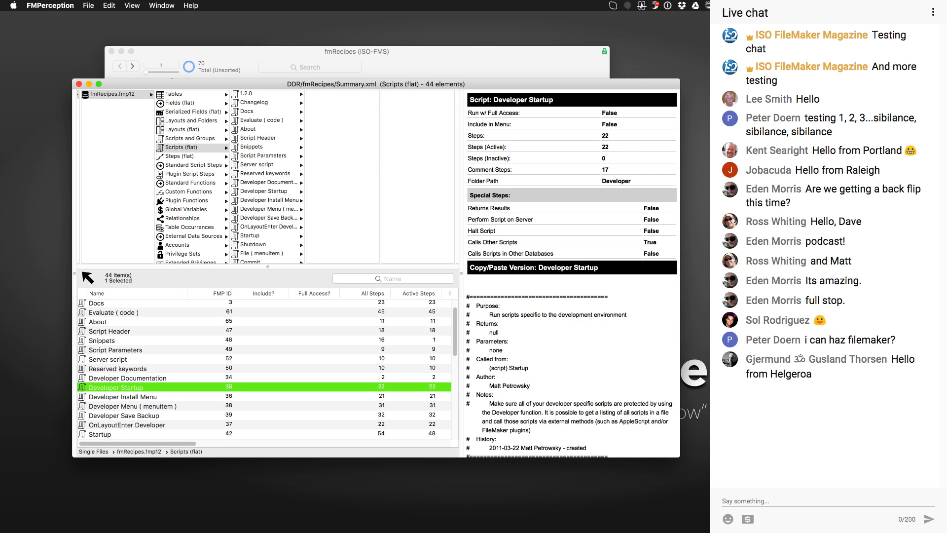
Look through the element categories, list all fields in the flat field category and view the Ingredients table's id field details
click(283, 282)
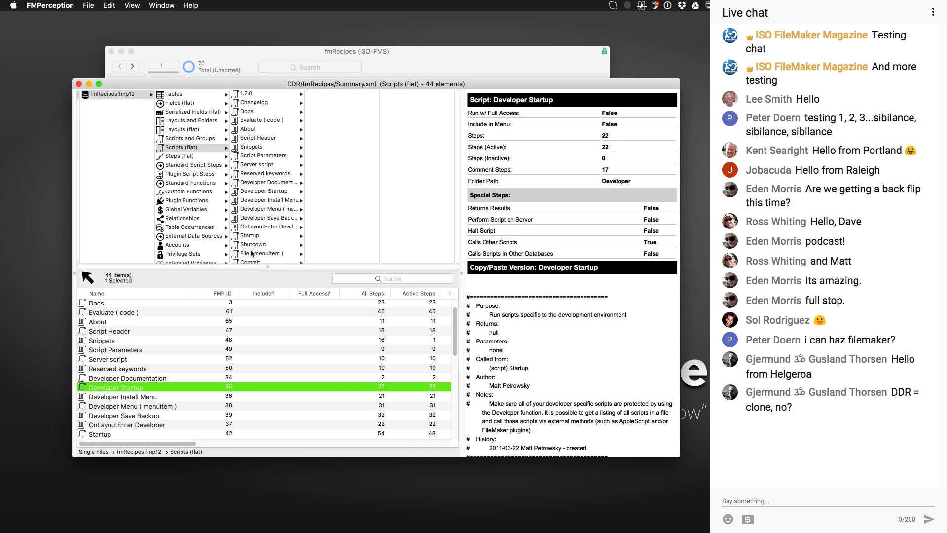
scroll(208, 195, down, 4)
scroll(208, 198, down, 3)
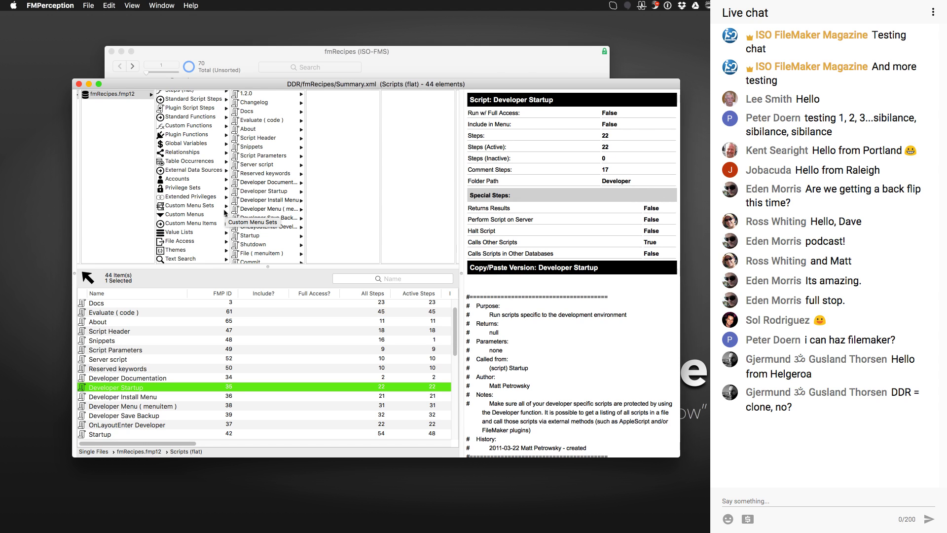
scroll(186, 126, up, 3)
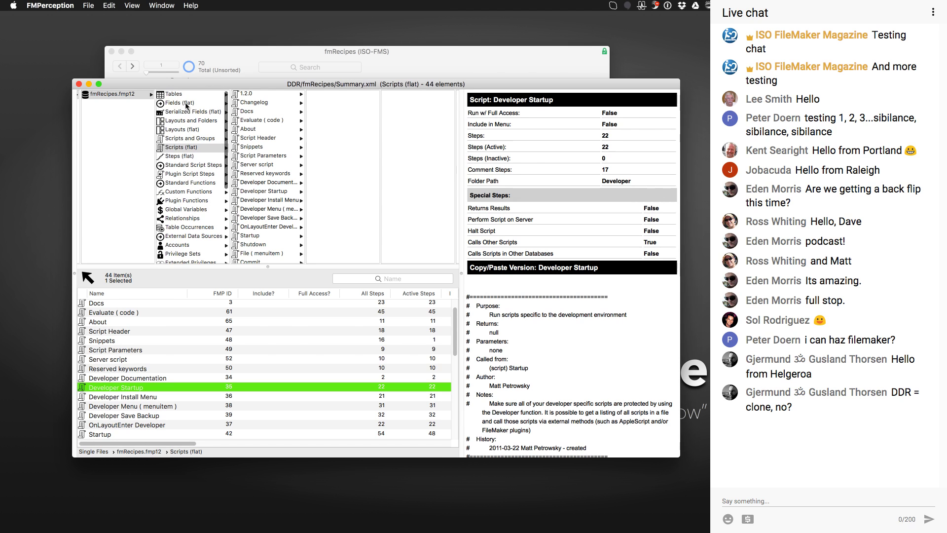
click(184, 103)
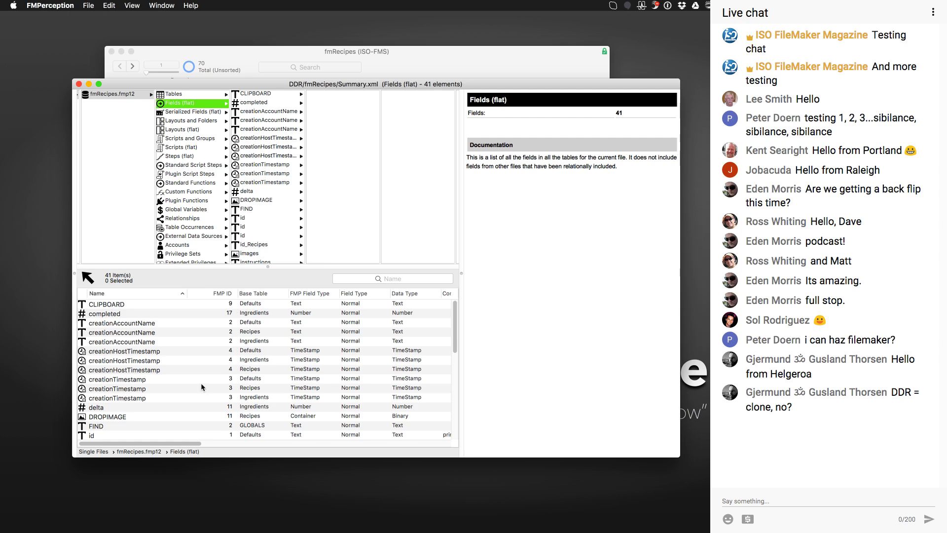
scroll(206, 390, down, 5)
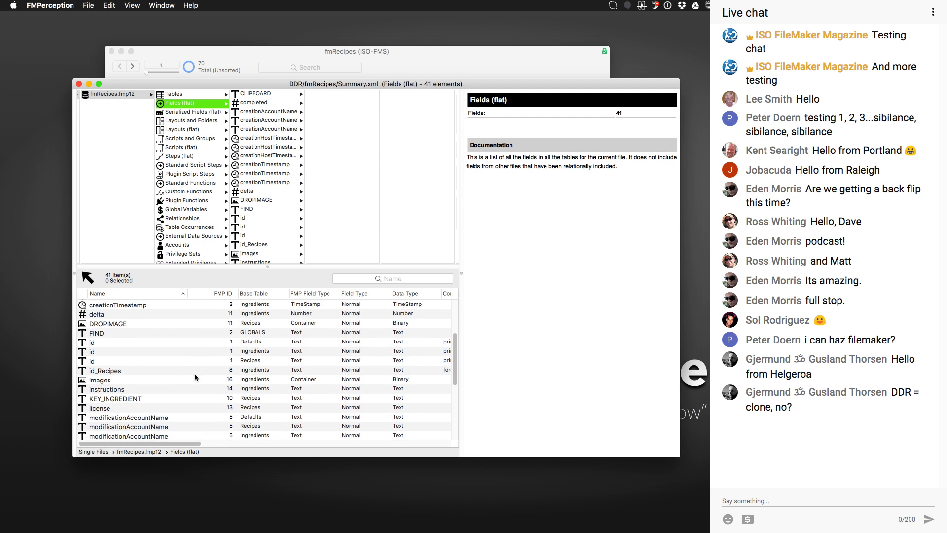
scroll(194, 377, down, 1)
click(179, 350)
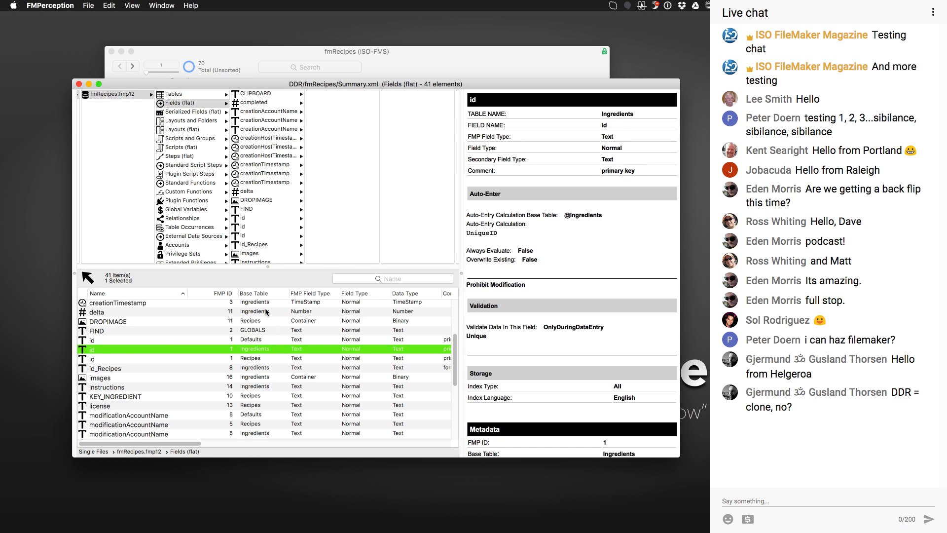
Sort the flat field list by Base Table, look through its fields and return to the Tables category
click(262, 294)
scroll(259, 346, down, 2)
scroll(256, 360, down, 5)
scroll(153, 367, up, 6)
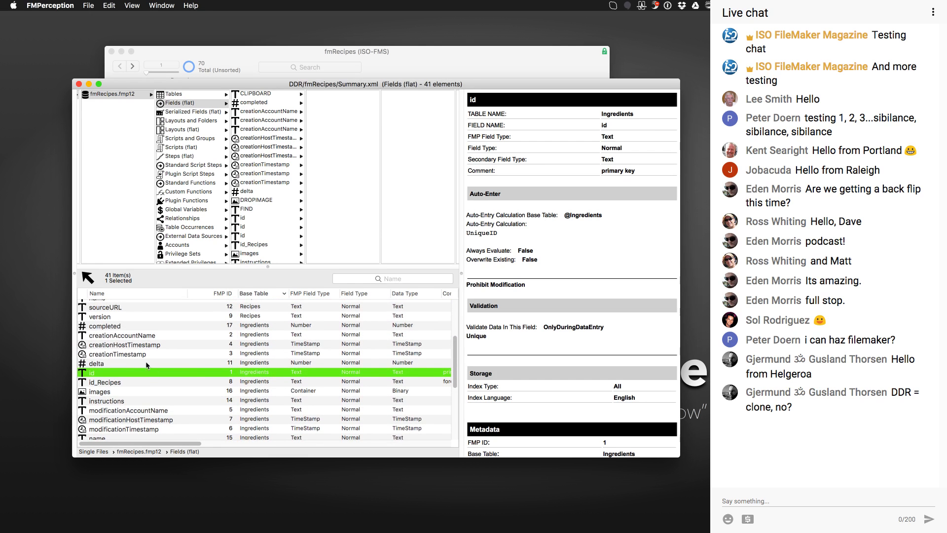
click(179, 94)
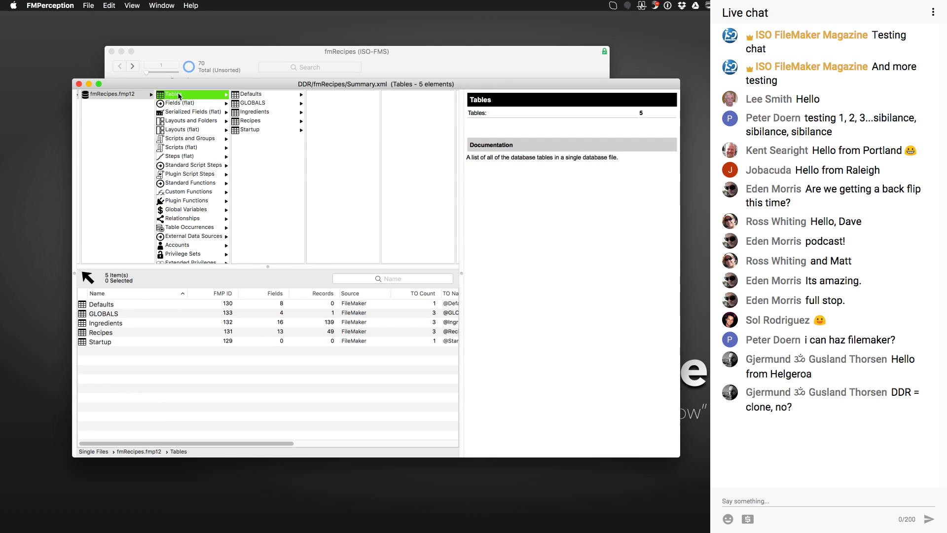
List the fields of the Ingredients table, then return to the flat list of all fields
click(253, 113)
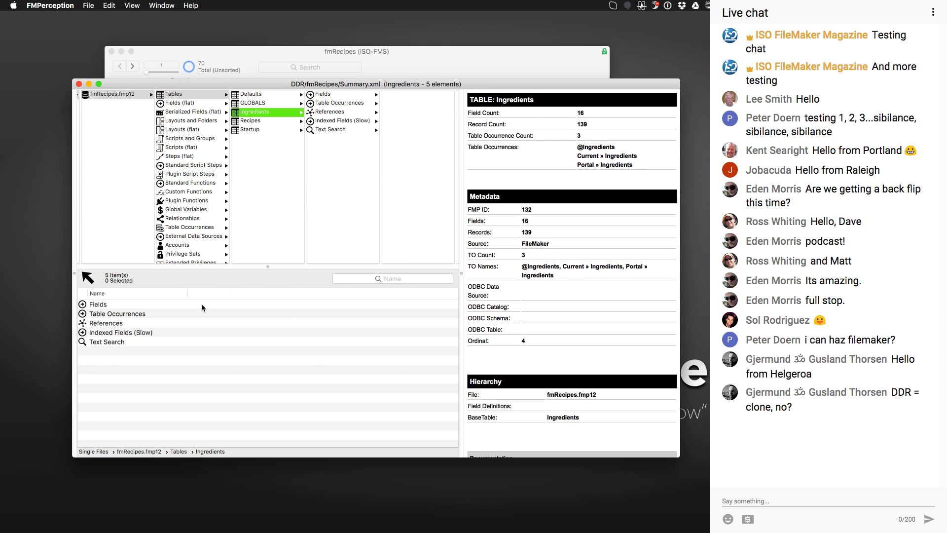
click(333, 92)
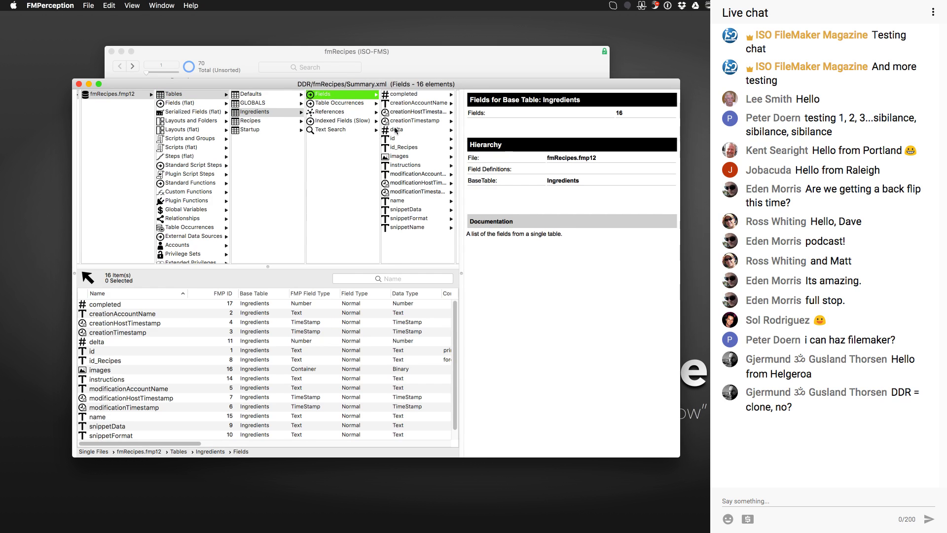
click(187, 103)
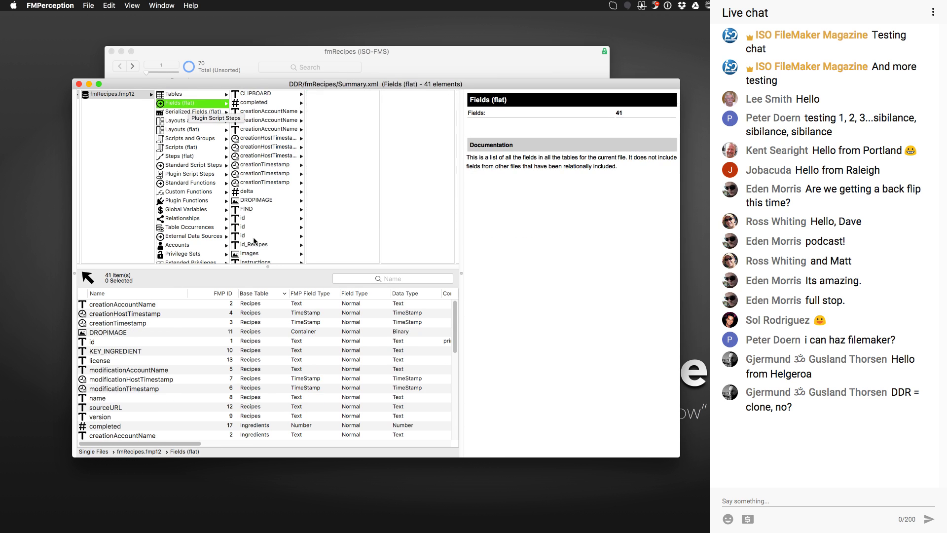
Sort the flat field list by FMP Field Type and look through its entries
scroll(286, 320, down, 8)
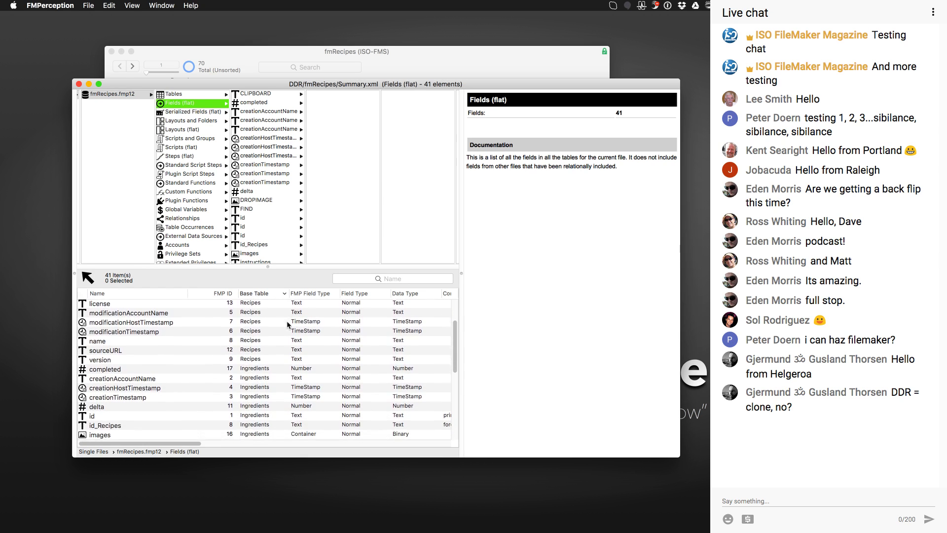
click(318, 293)
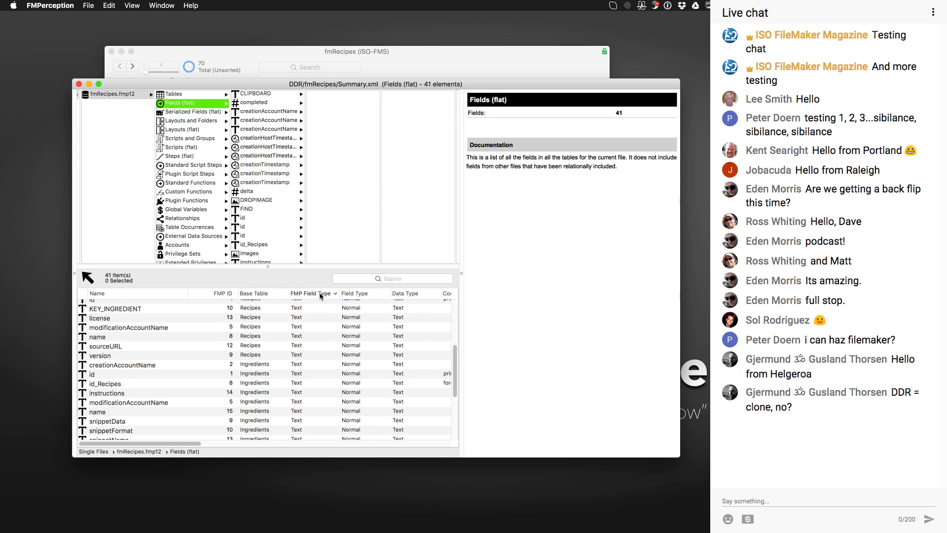
scroll(320, 321, down, 5)
scroll(320, 320, up, 4)
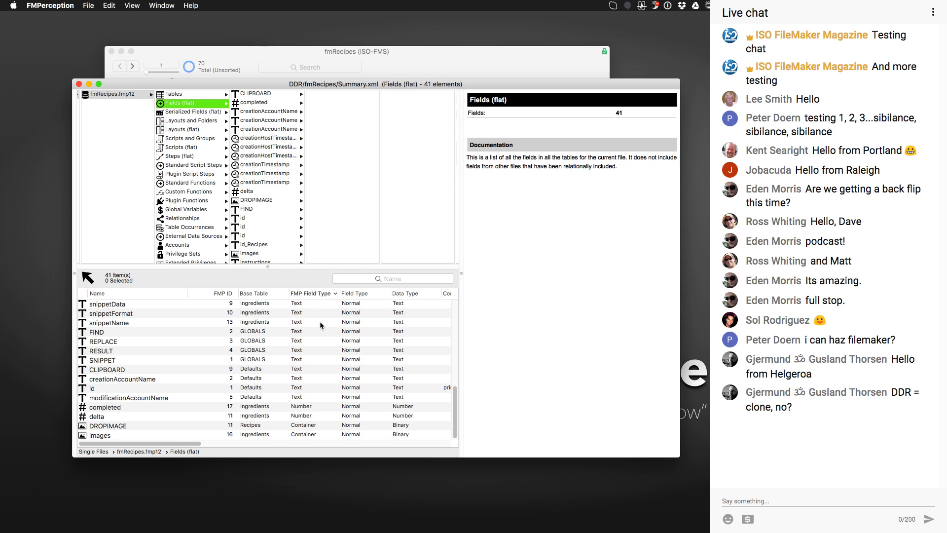
scroll(320, 319, up, 6)
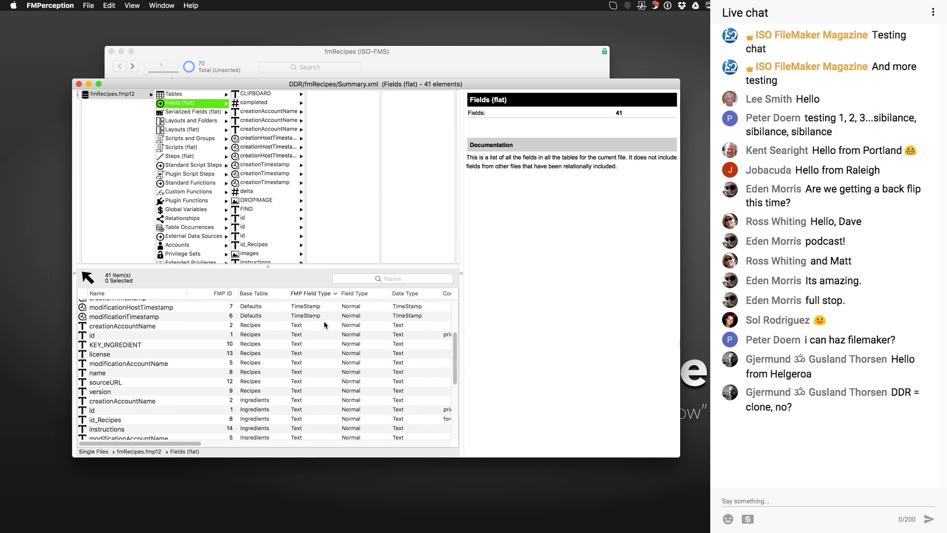
Filter the flat field list by name for "reci" and "ingre", and clear the filter
click(377, 279)
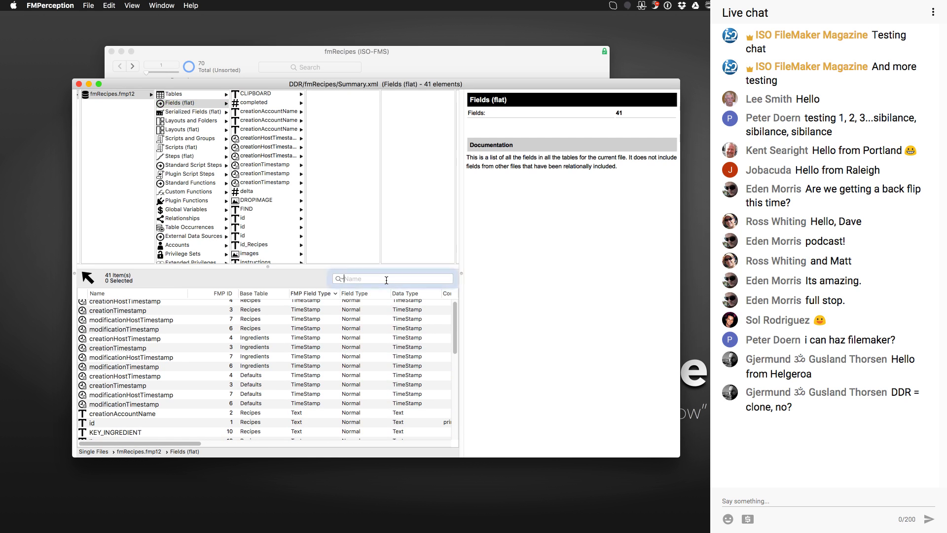
text(rec)
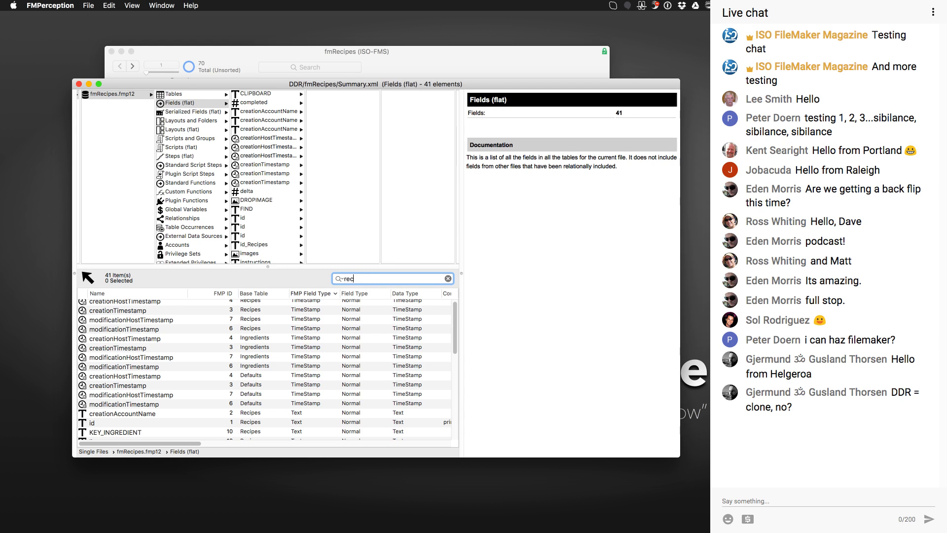
text(i)
key(super+a)
text(ing)
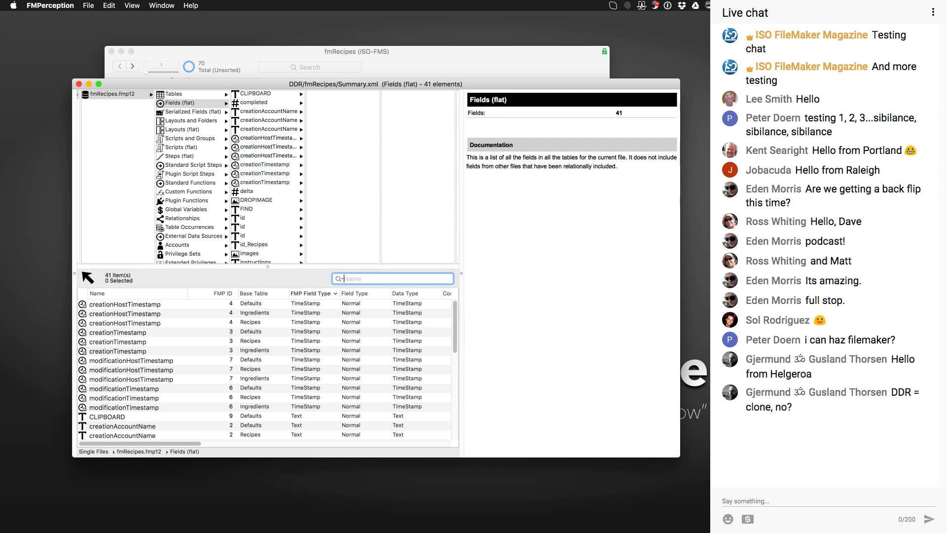
text(re)
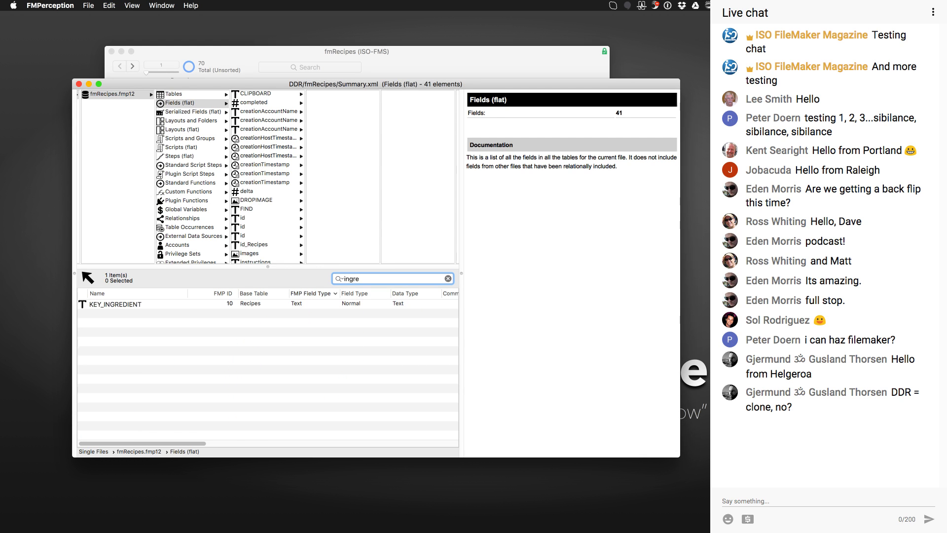
key(BackSpace)
key(BackSpace)
key(BackSpace)
key(BackSpace)
key(BackSpace)
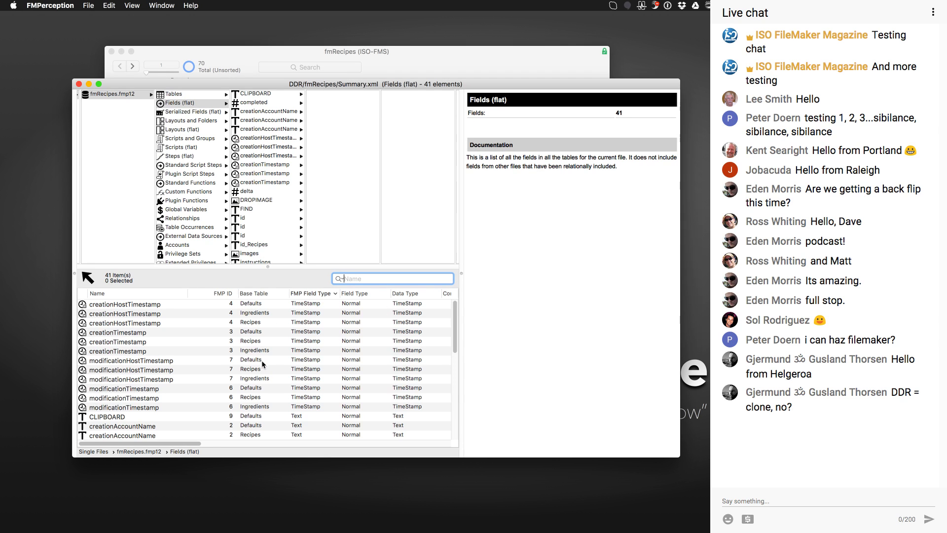
Revisit the Tables category, return to the flat field list and slightly enlarge the window
click(182, 97)
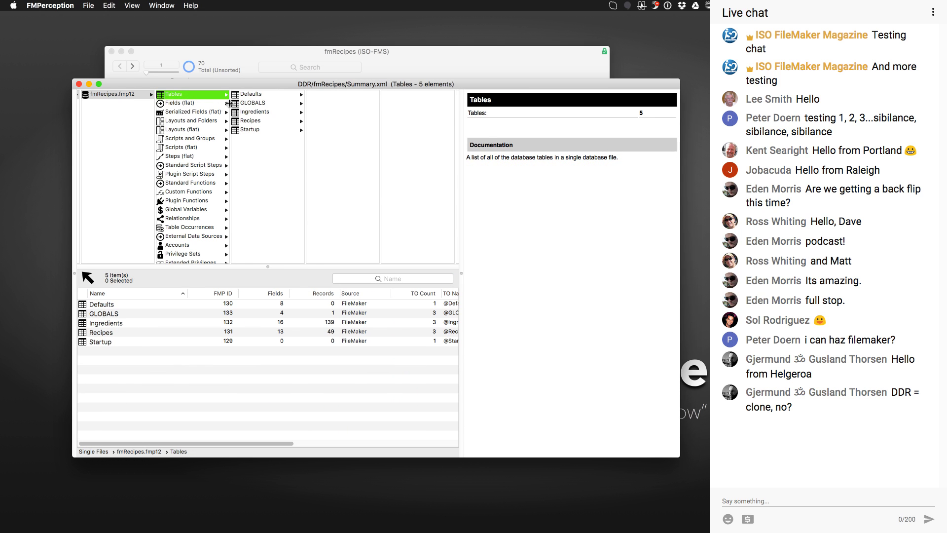
click(183, 103)
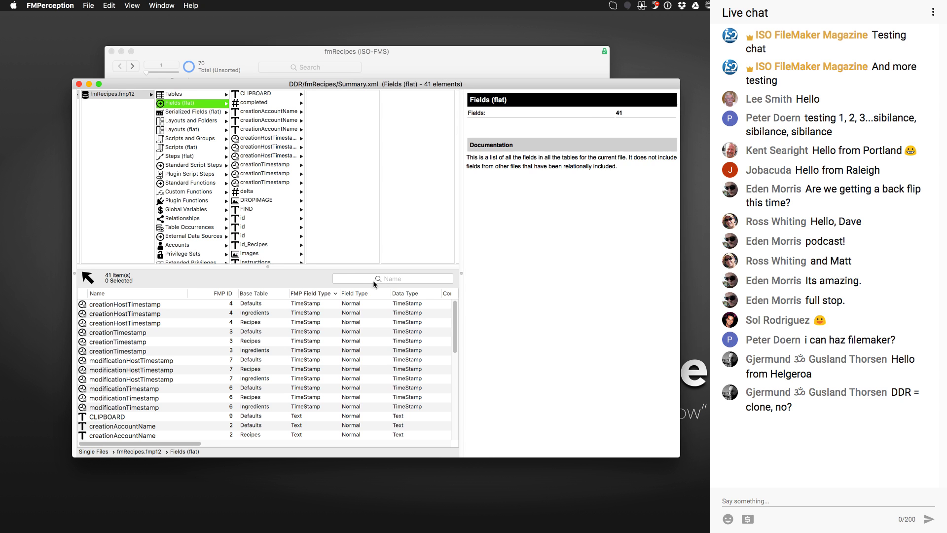
drag(673, 452, 684, 468)
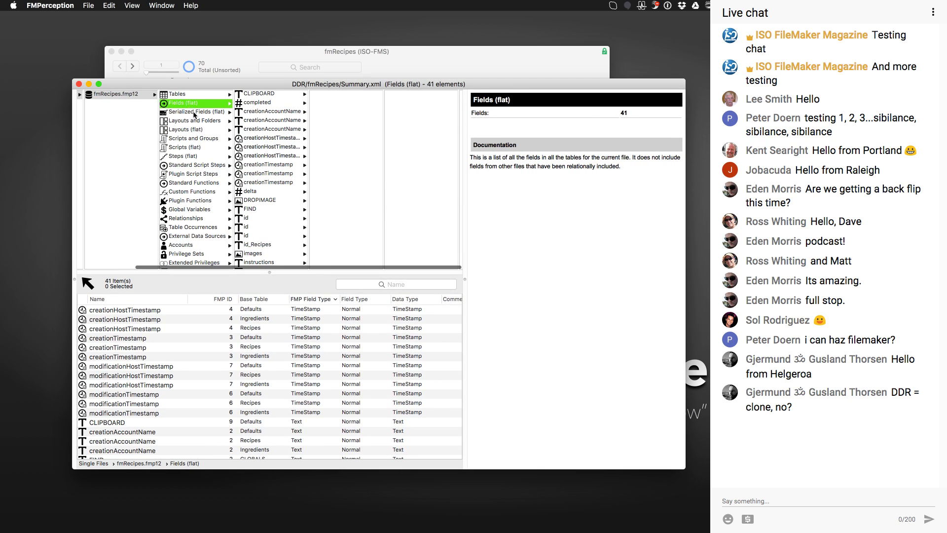
Select the Ingredients table's id field and review its layout placements and its script, field, value list and relationship references
click(251, 228)
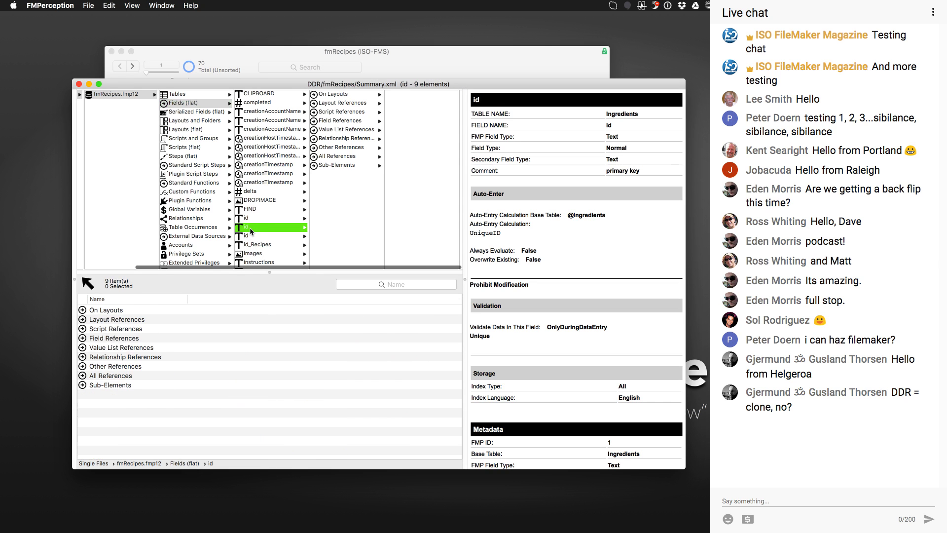
click(325, 94)
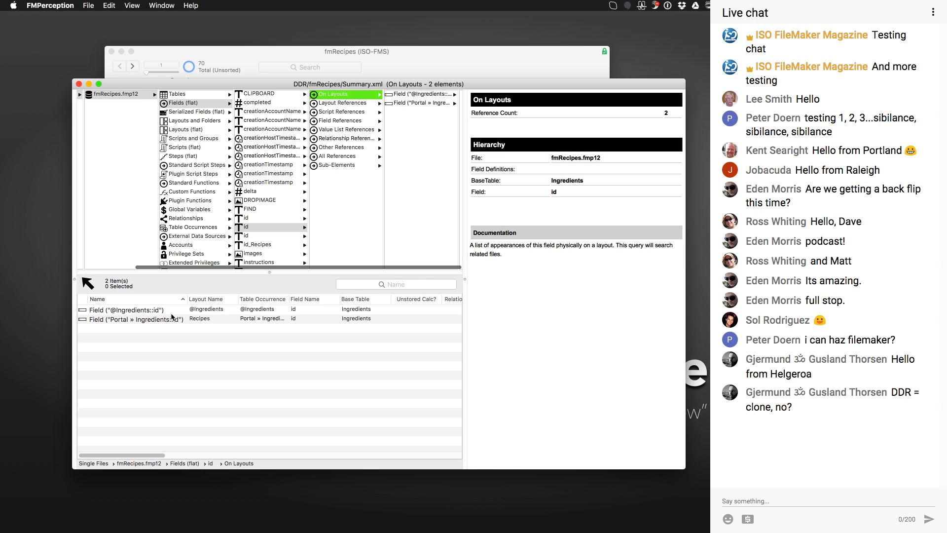
click(332, 113)
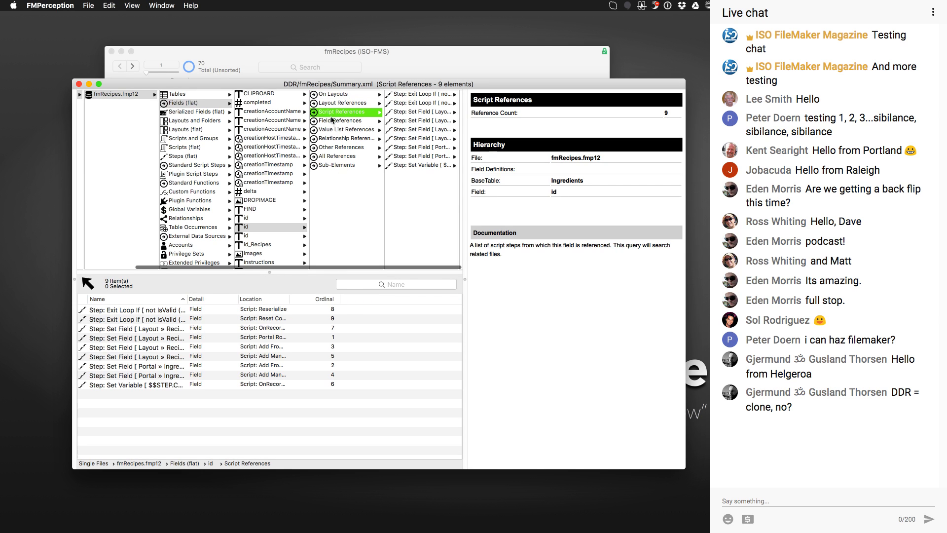
click(332, 123)
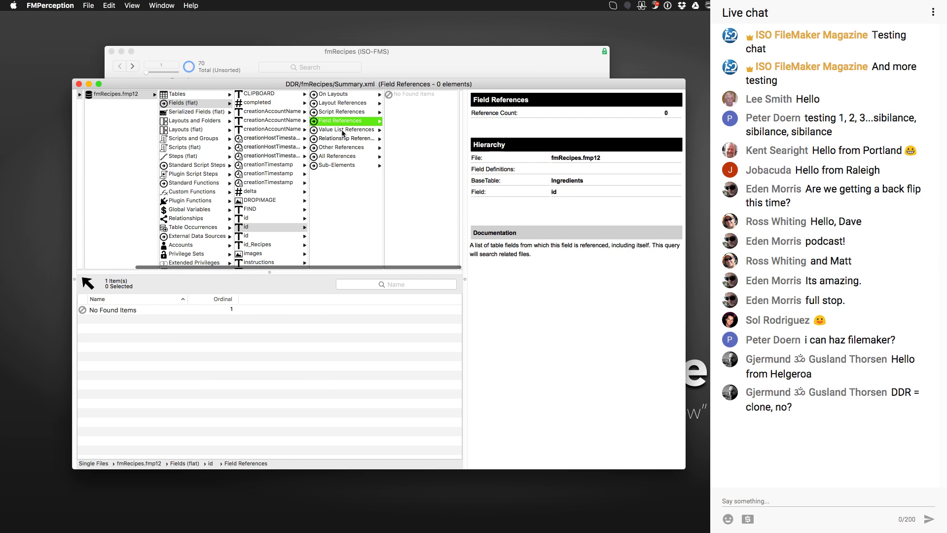
click(342, 131)
click(340, 140)
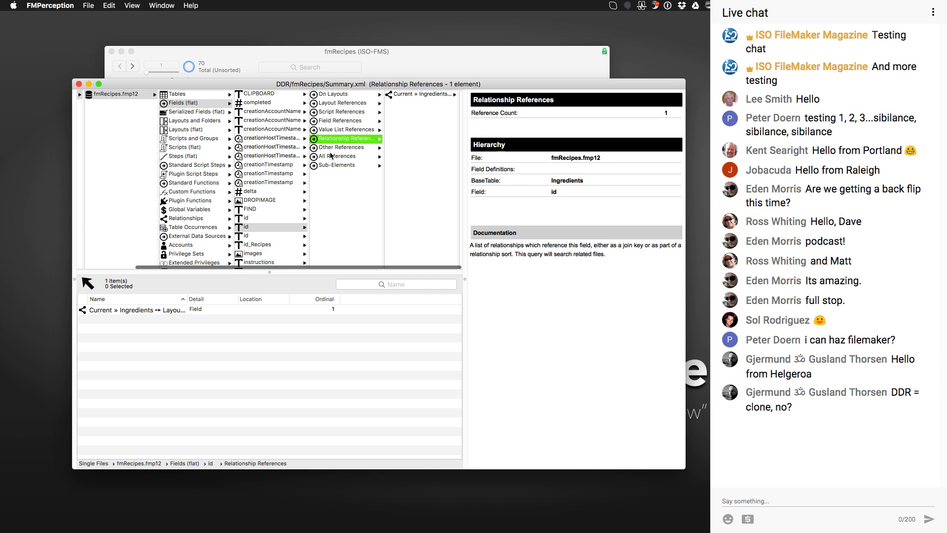
List all references to the Ingredients id field, giving the results list more height and widening its Name column
click(328, 157)
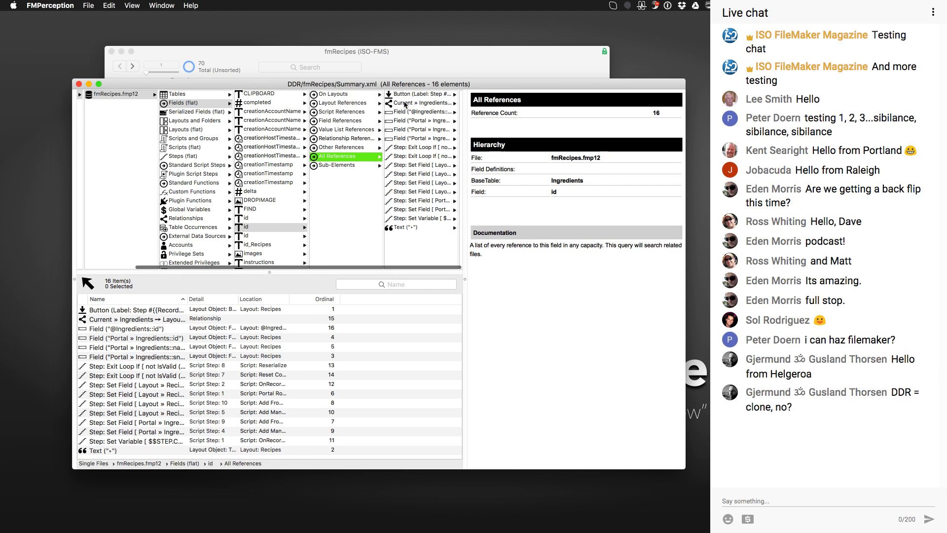
drag(269, 272, 268, 215)
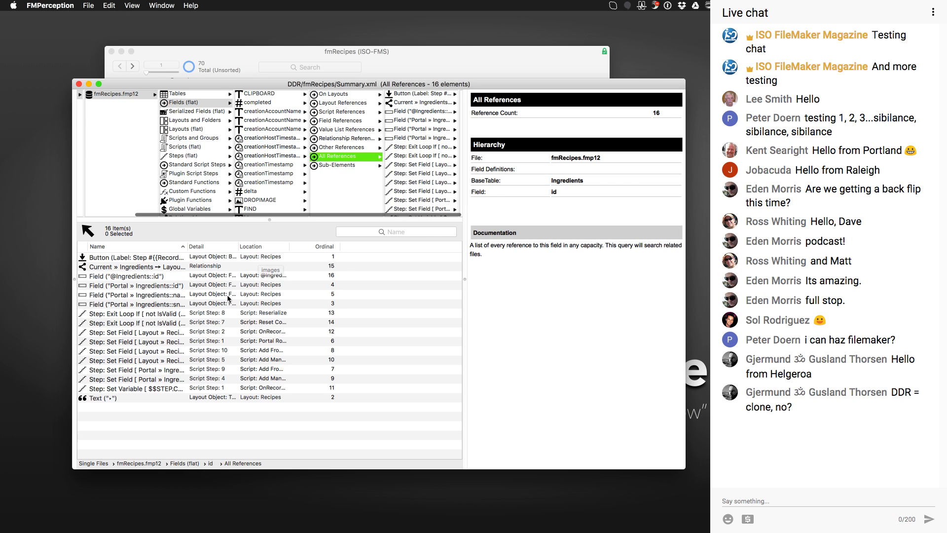
drag(187, 247, 214, 247)
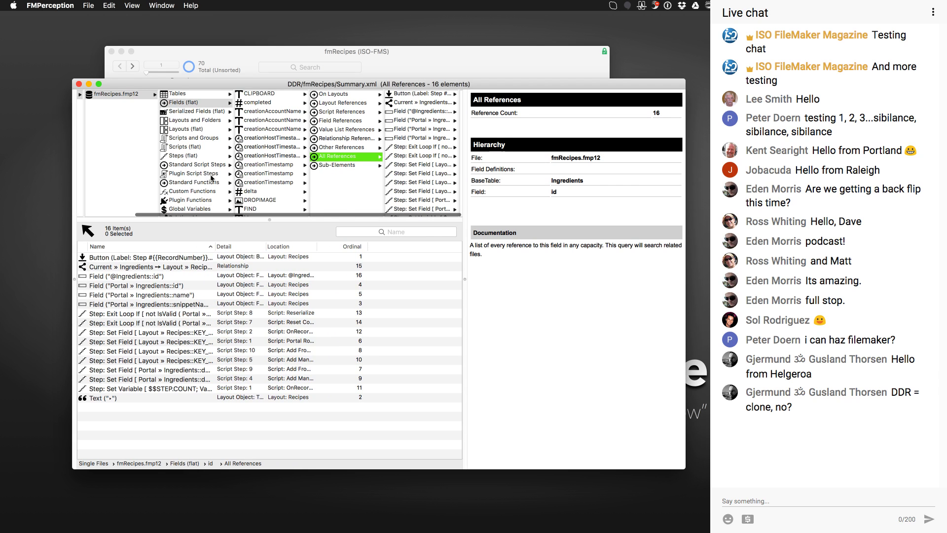
View the details of the Script Header and Snippets scripts in the flat script list
click(188, 148)
click(265, 138)
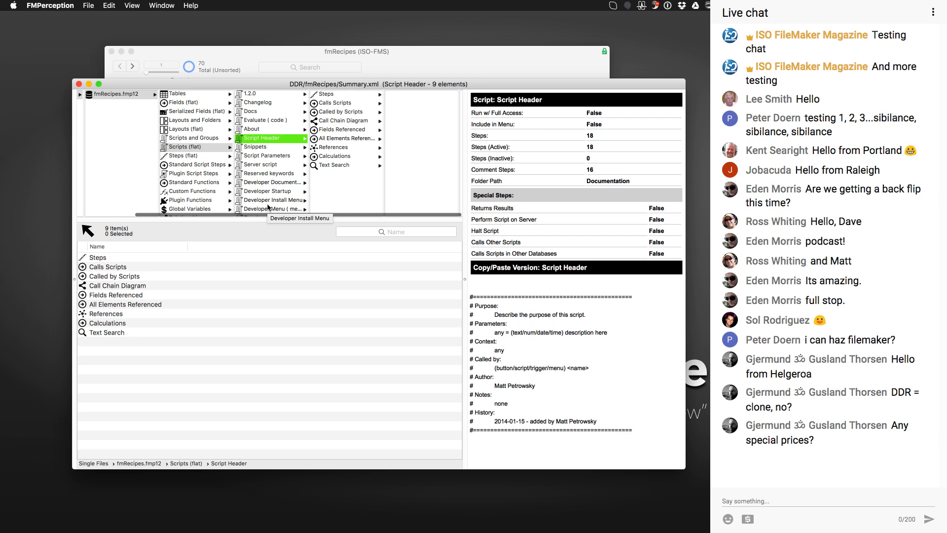
click(261, 148)
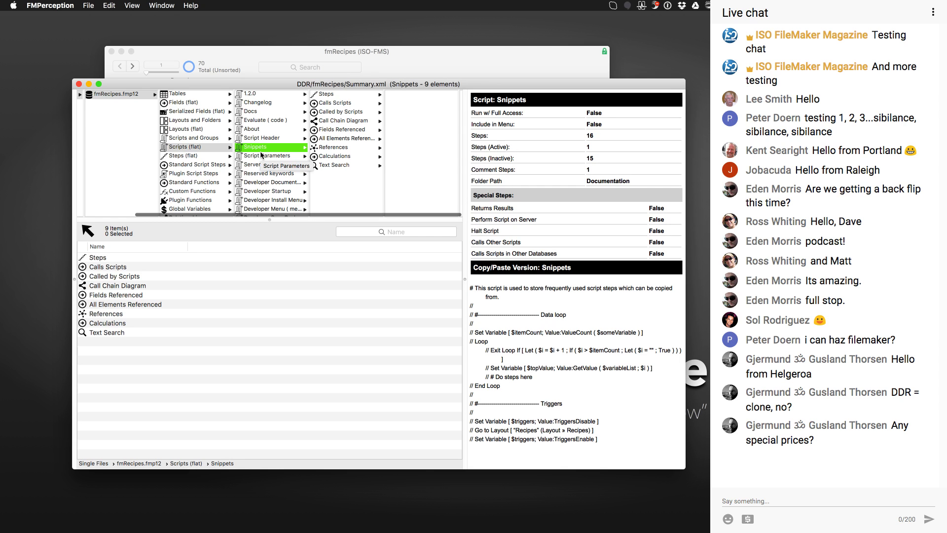
Look through the remaining element categories and open the Report Card (Slow) query for fmRecipes.fmp12
scroll(186, 207, down, 2)
scroll(185, 208, down, 2)
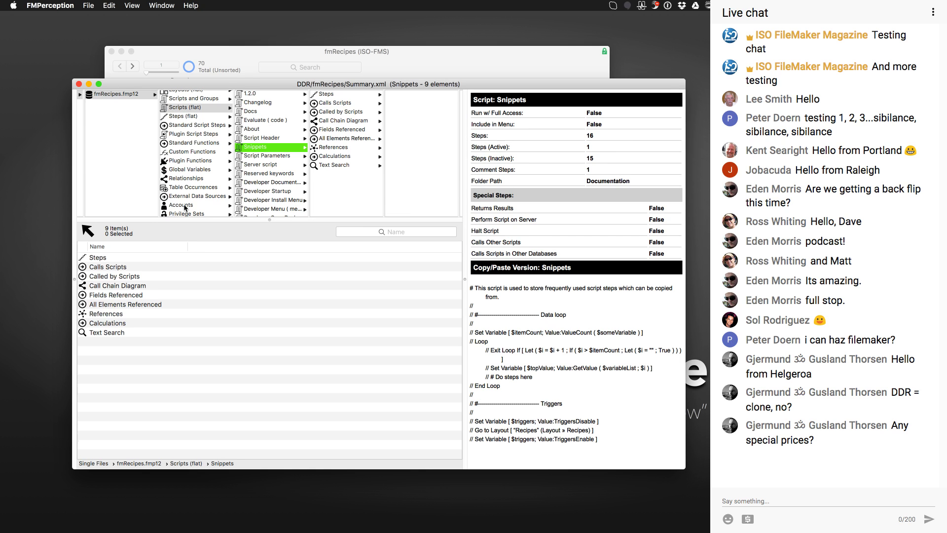
scroll(185, 208, down, 4)
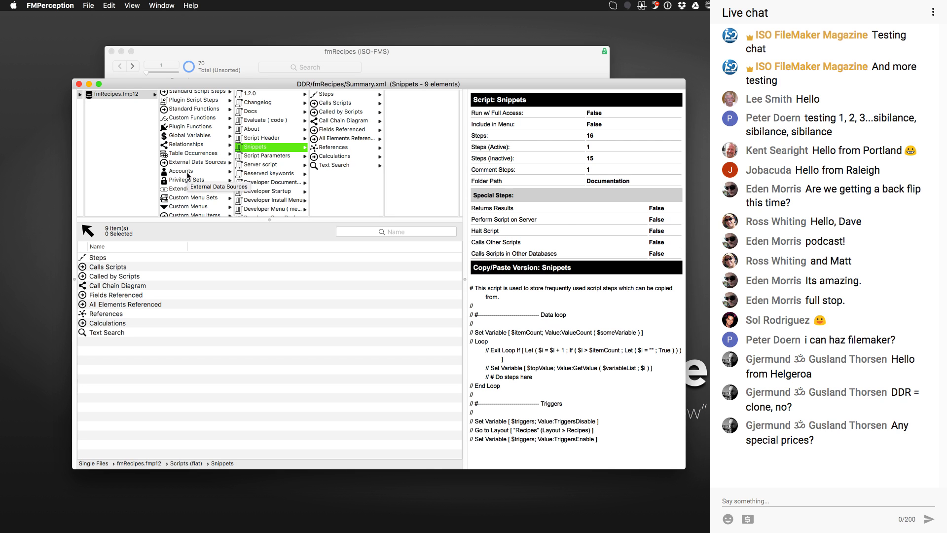
scroll(188, 175, down, 2)
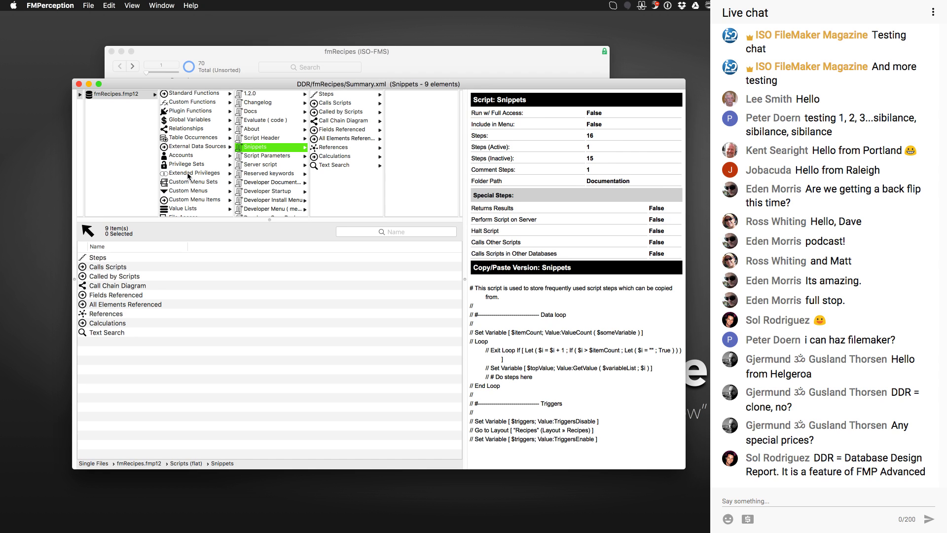
scroll(189, 175, down, 5)
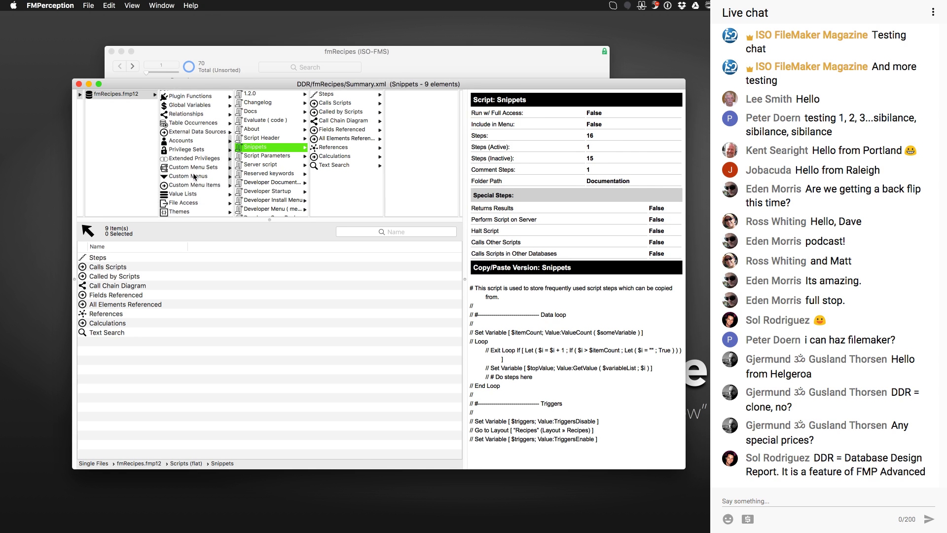
scroll(194, 178, down, 4)
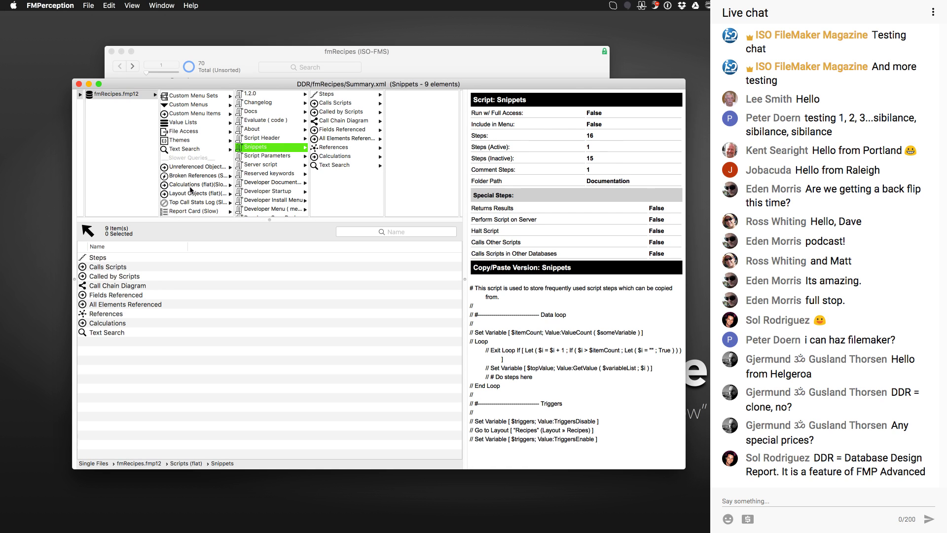
click(187, 211)
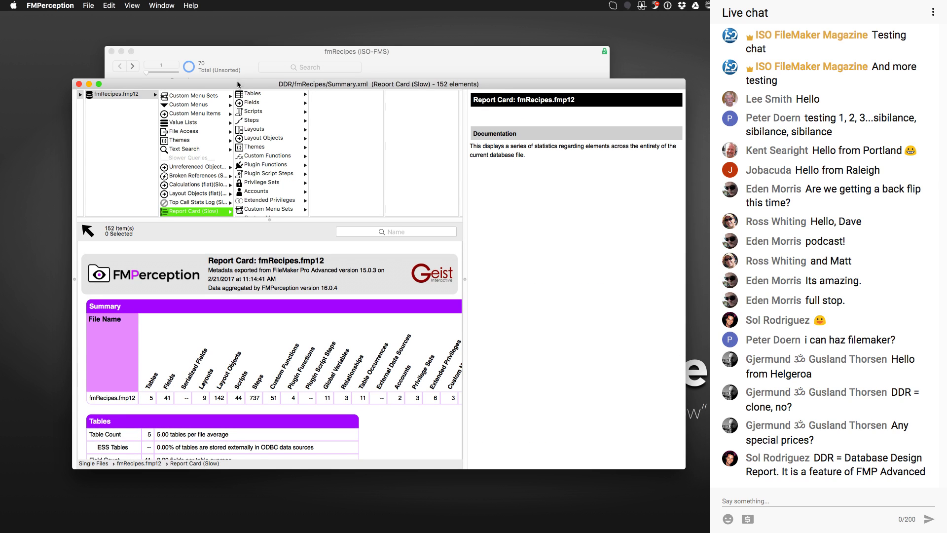
Reposition and enlarge the report window, and widen the report card area against the details area
drag(237, 85, 222, 60)
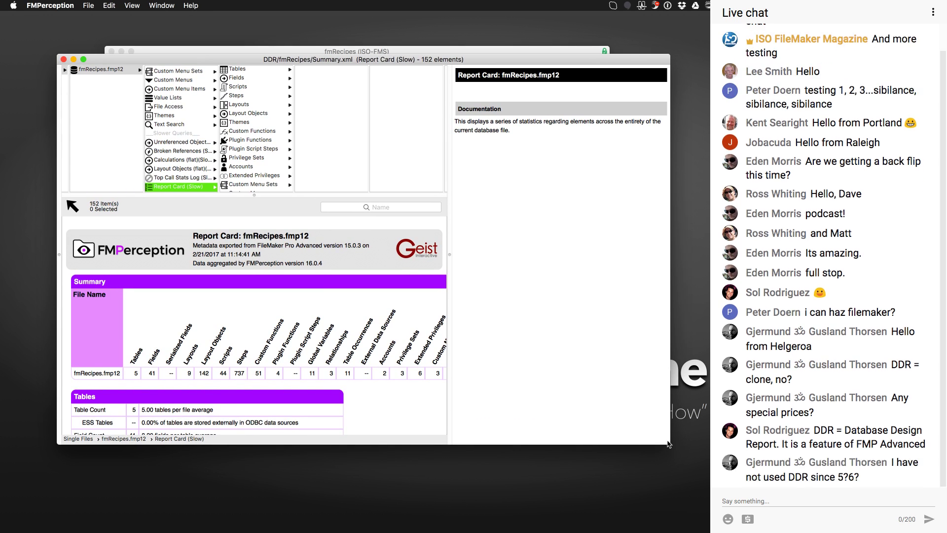
drag(669, 443, 693, 500)
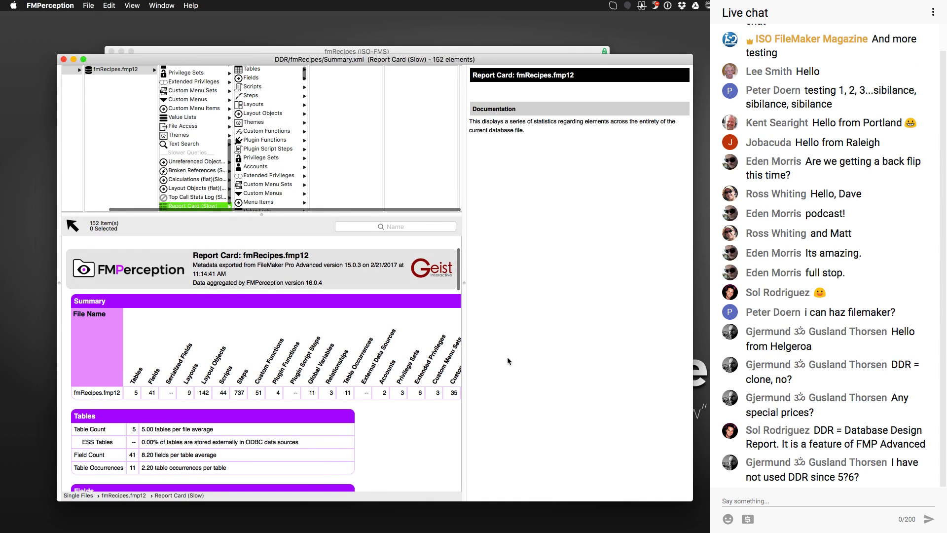
drag(464, 282, 488, 287)
Examine the report card's Summary columns and its Tables and Fields statistics
scroll(326, 323, down, 2)
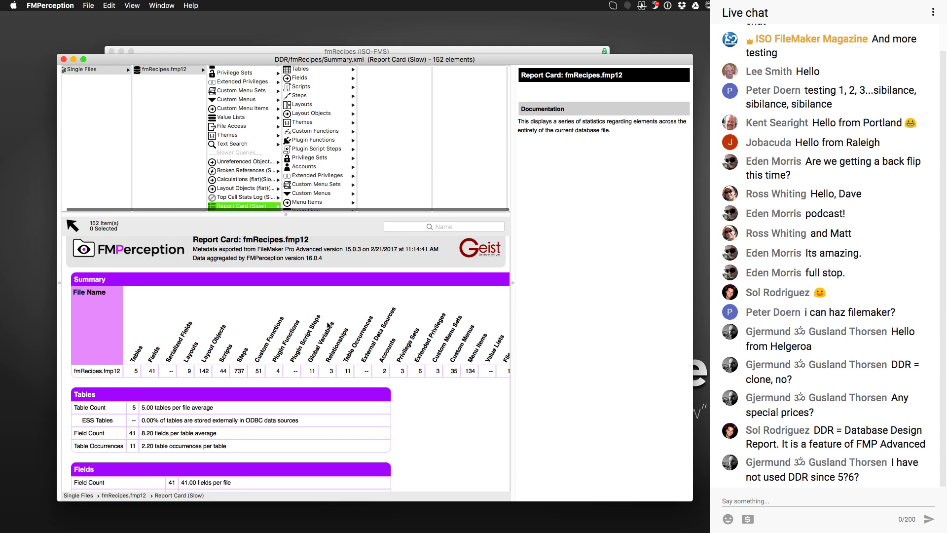
scroll(328, 326, down, 5)
scroll(326, 326, down, 2)
scroll(326, 328, right, 2)
scroll(327, 329, right, 4)
scroll(326, 326, left, 6)
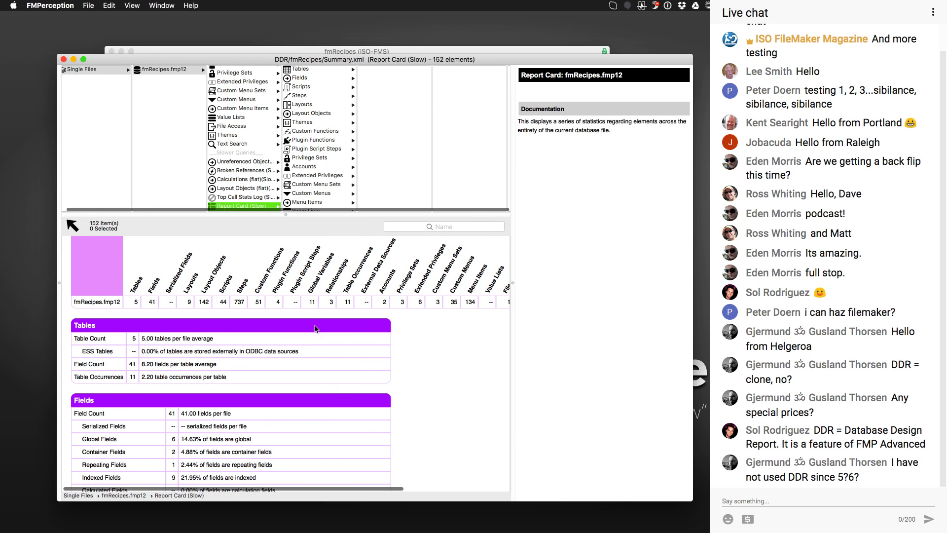
Return to the start of the report card to view its header and Summary section
scroll(315, 328, up, 5)
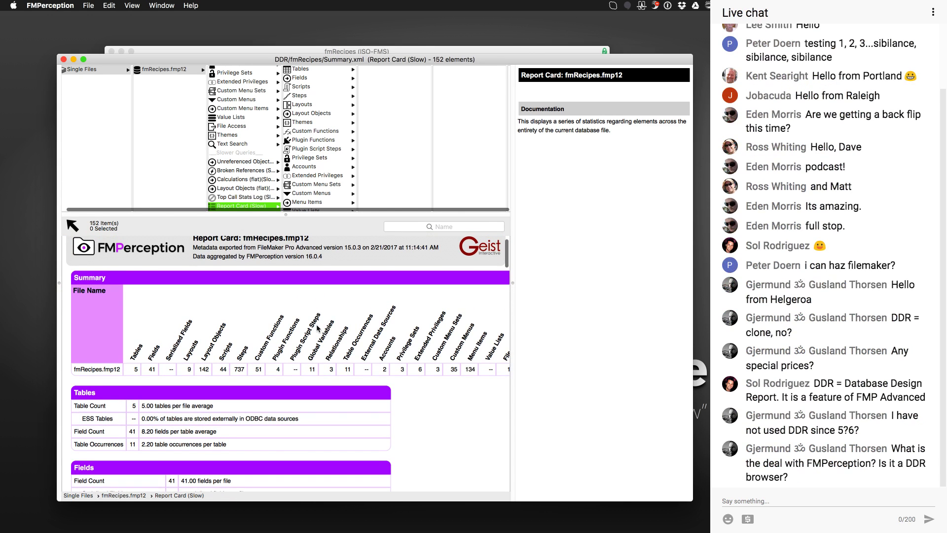
scroll(318, 328, up, 2)
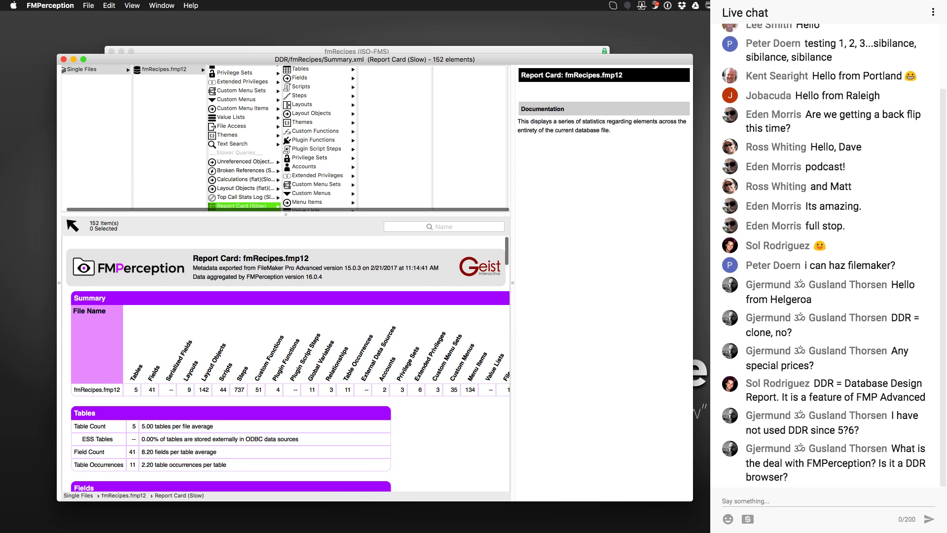
key(super+Tab)
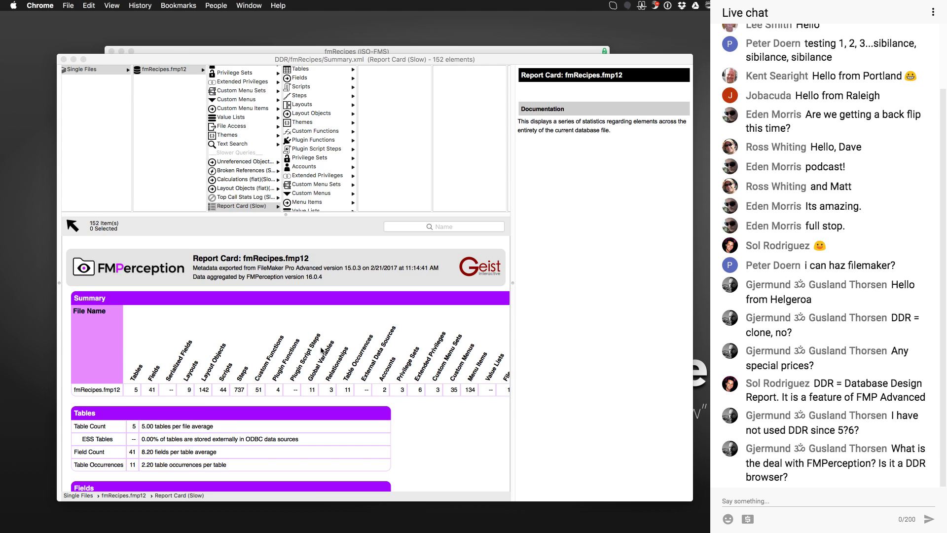
click(311, 226)
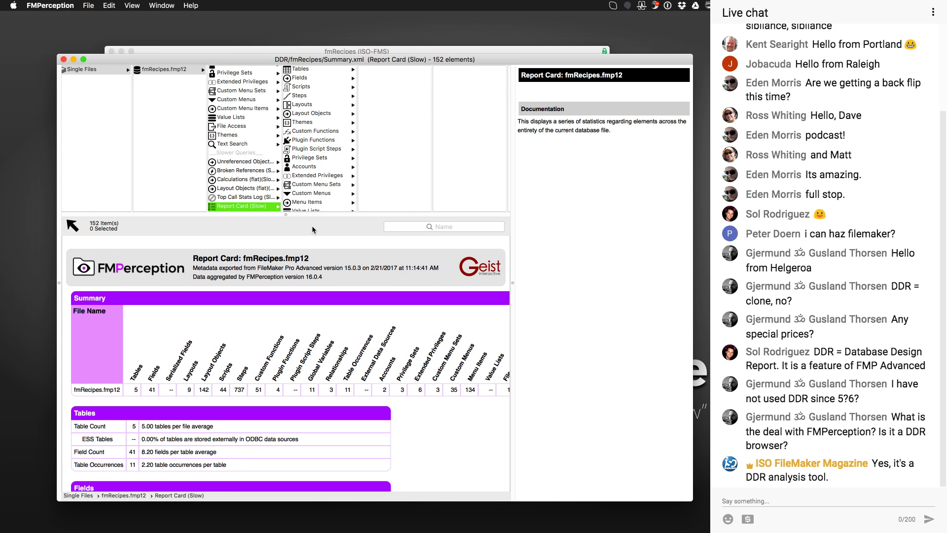
Examine the Fields statistics and read the explanations for Serialized, Global, Unstored Calculation and Stored Calculation Fields
scroll(279, 364, down, 2)
scroll(278, 364, down, 2)
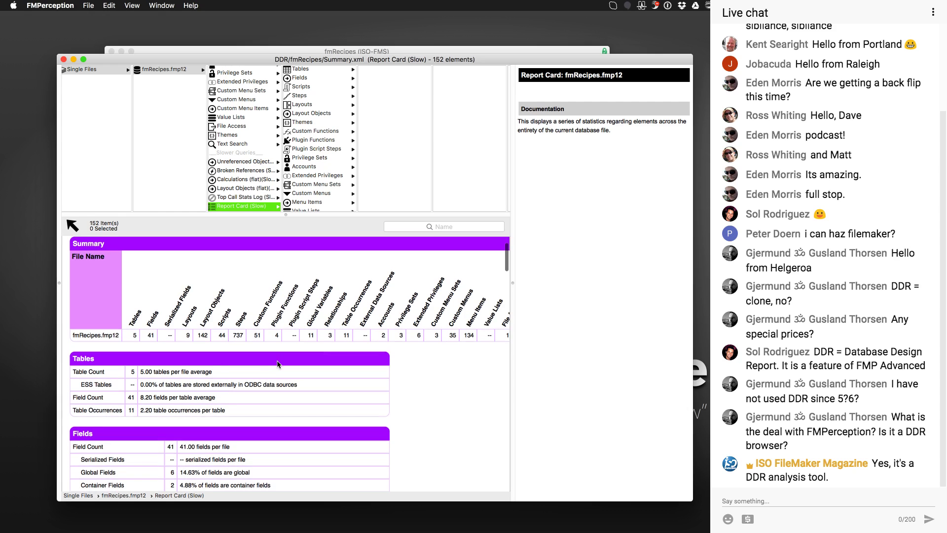
scroll(274, 364, down, 3)
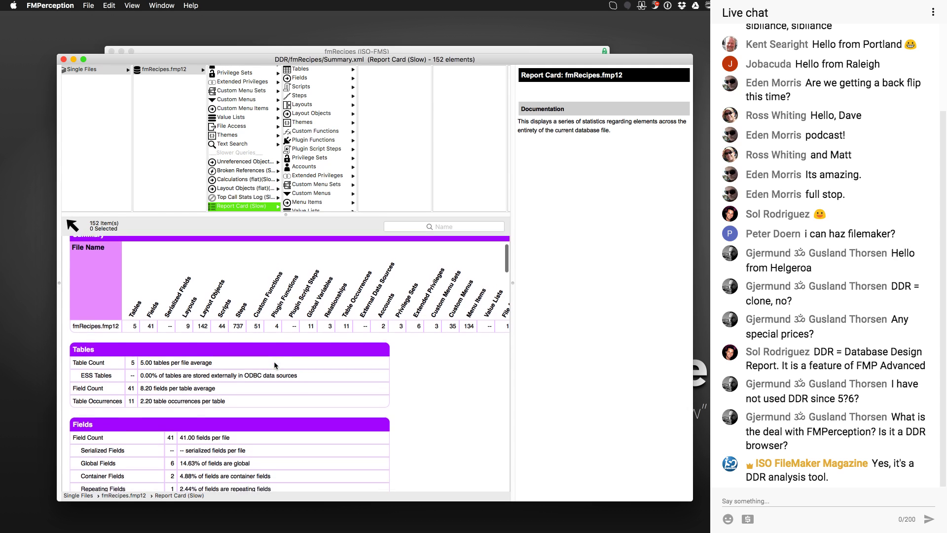
scroll(274, 365, down, 1)
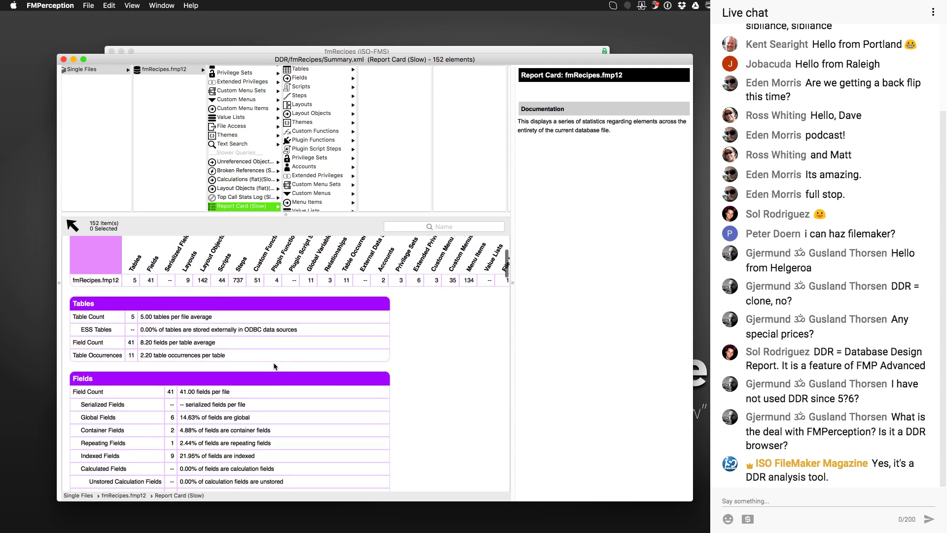
scroll(274, 365, down, 2)
scroll(275, 366, down, 3)
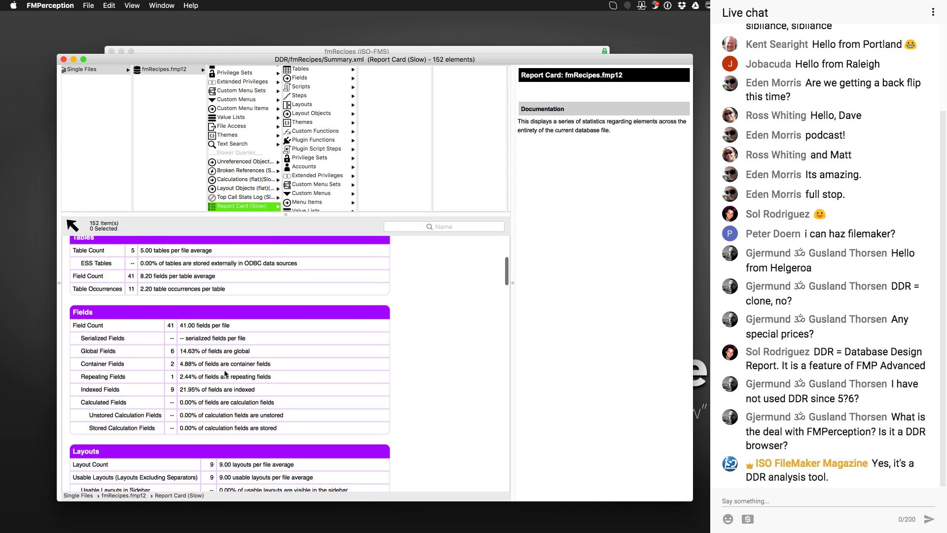
scroll(227, 373, down, 2)
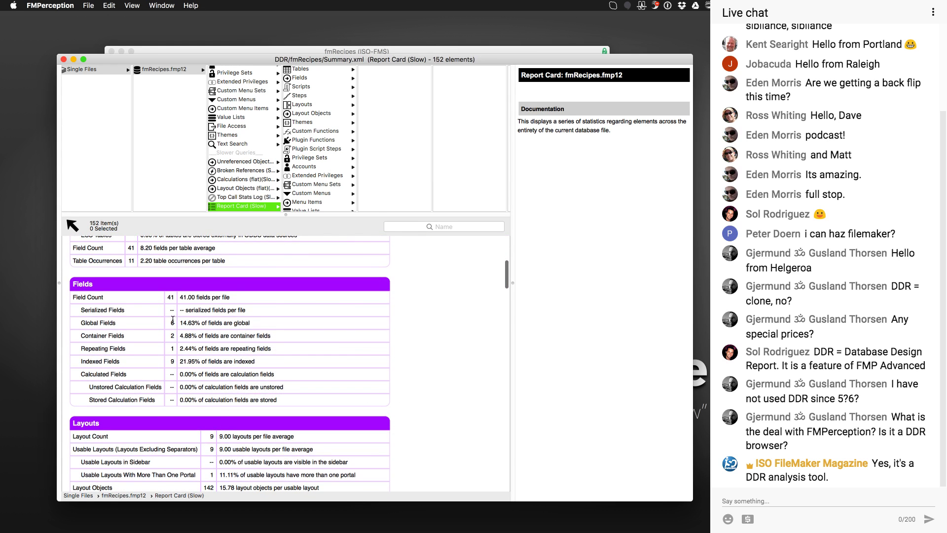
mouse_move(169, 311)
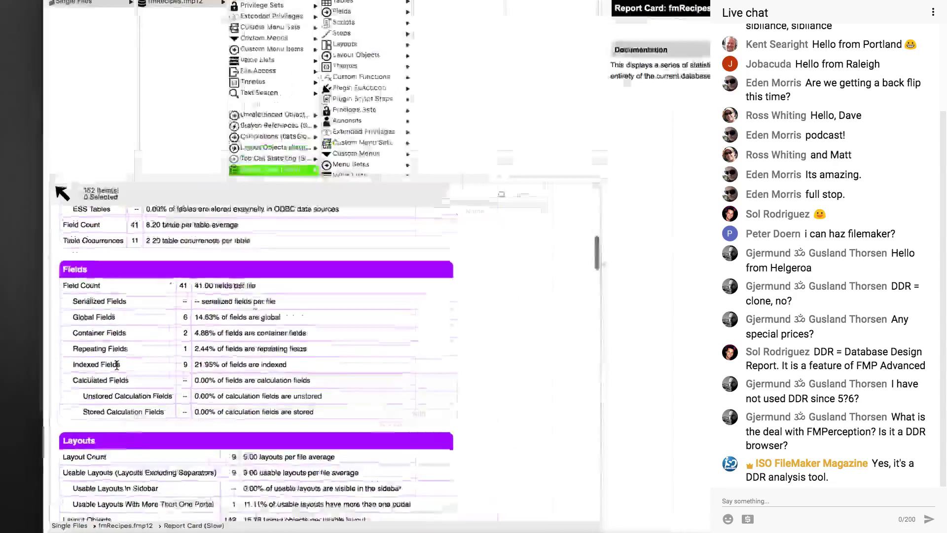
mouse_move(33, 454)
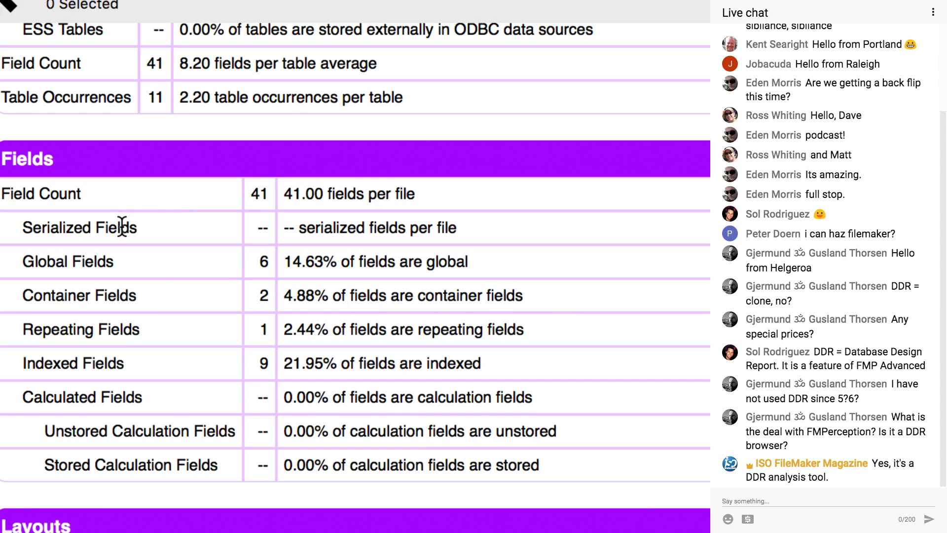
mouse_move(122, 227)
scroll(123, 232, up, 1)
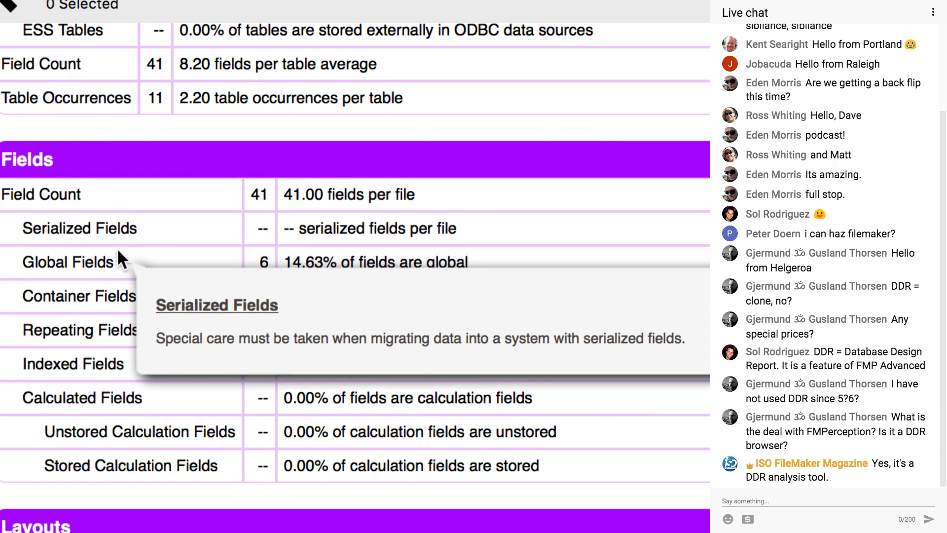
mouse_move(116, 262)
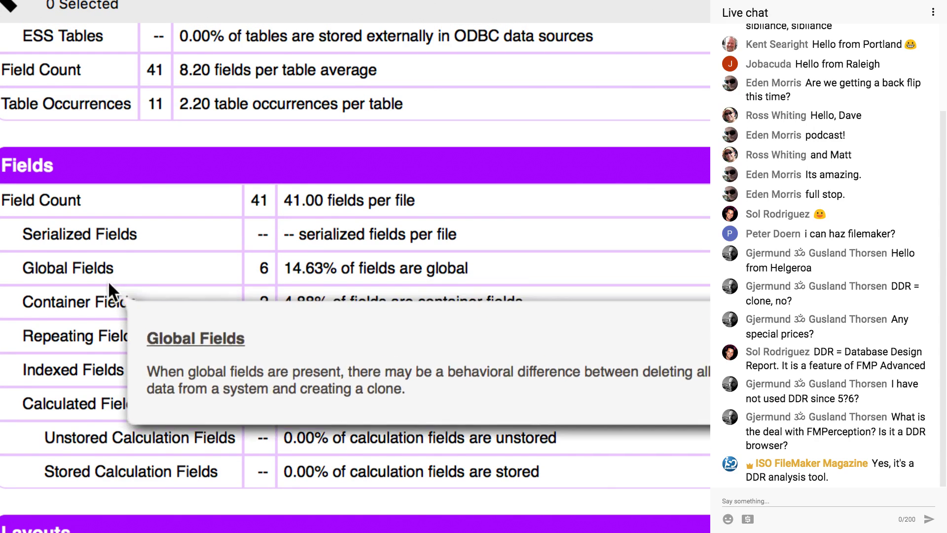
mouse_move(109, 301)
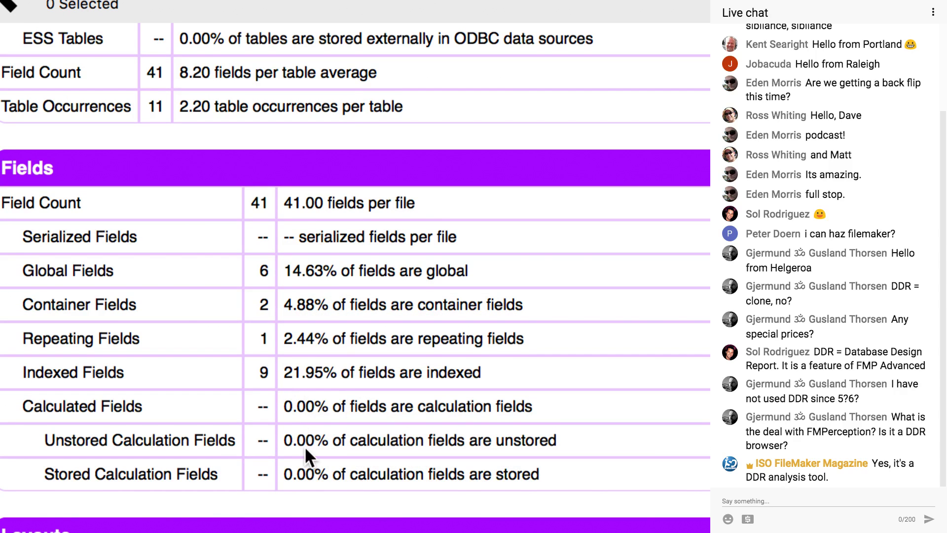
mouse_move(299, 441)
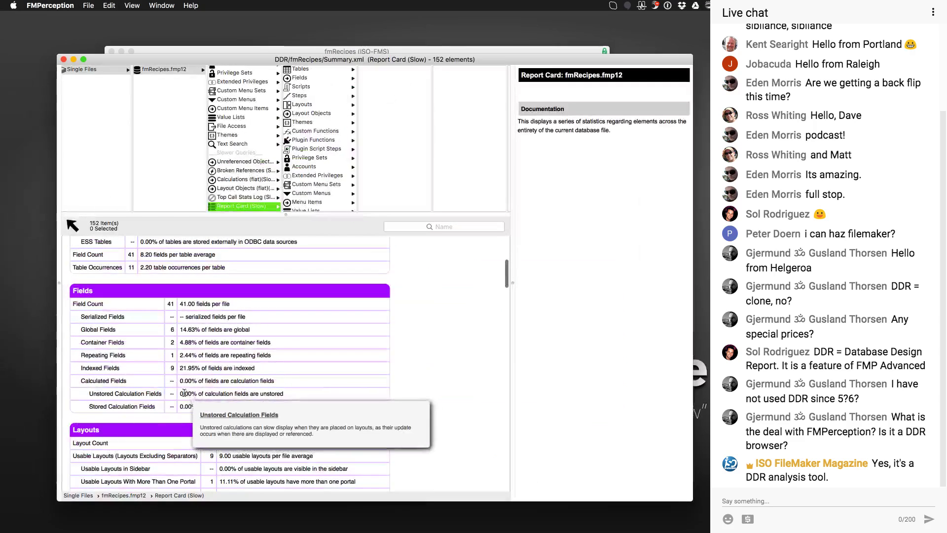
mouse_move(172, 406)
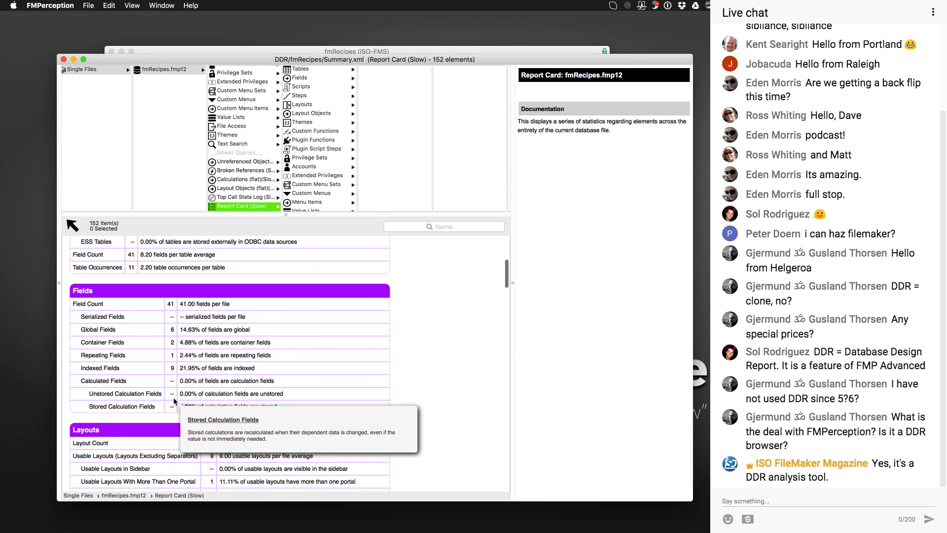
Look over the Layouts statistics and read the explanation for Single-Step Buttons
scroll(167, 398, down, 5)
scroll(168, 399, down, 5)
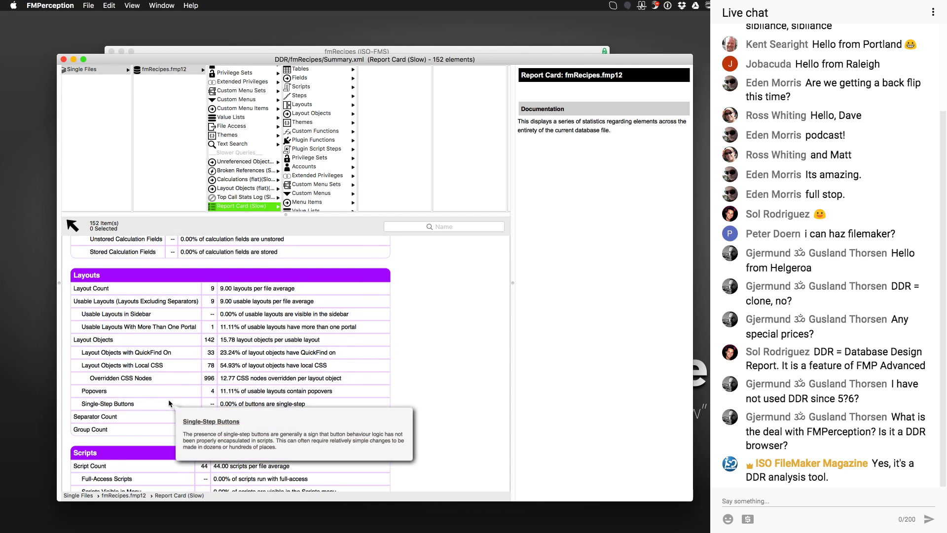
scroll(167, 398, down, 3)
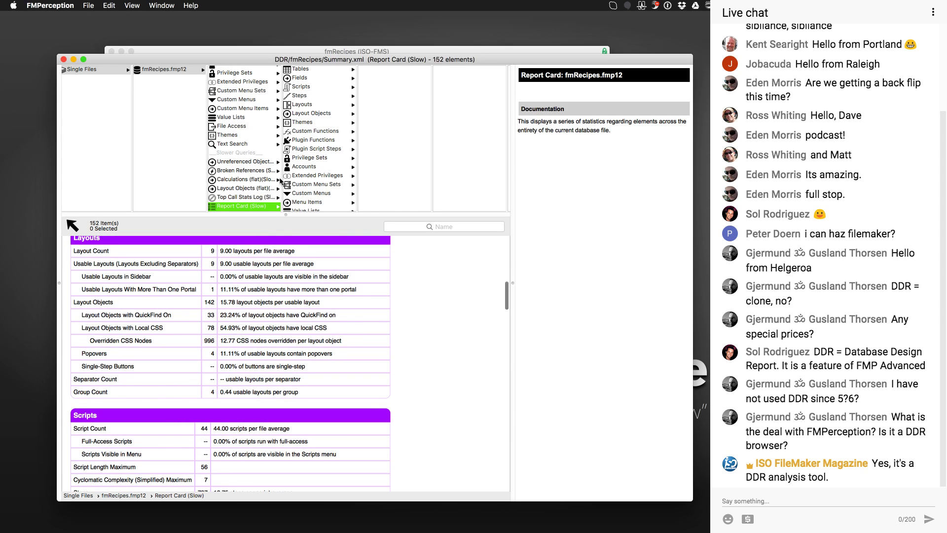
Widen the query list column to fit its full names, and review the Layouts statistics with the Overridden CSS Nodes explanation
drag(282, 179, 309, 178)
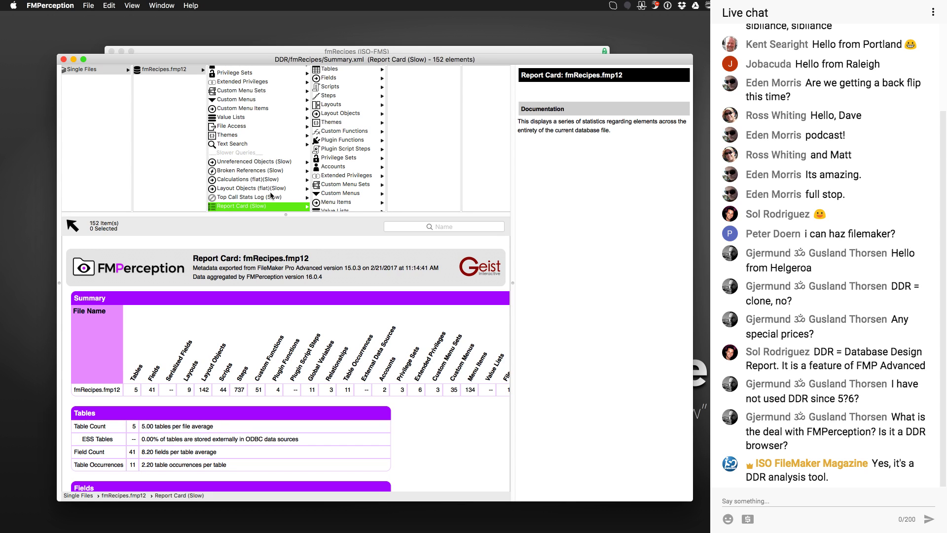
scroll(352, 370, down, 6)
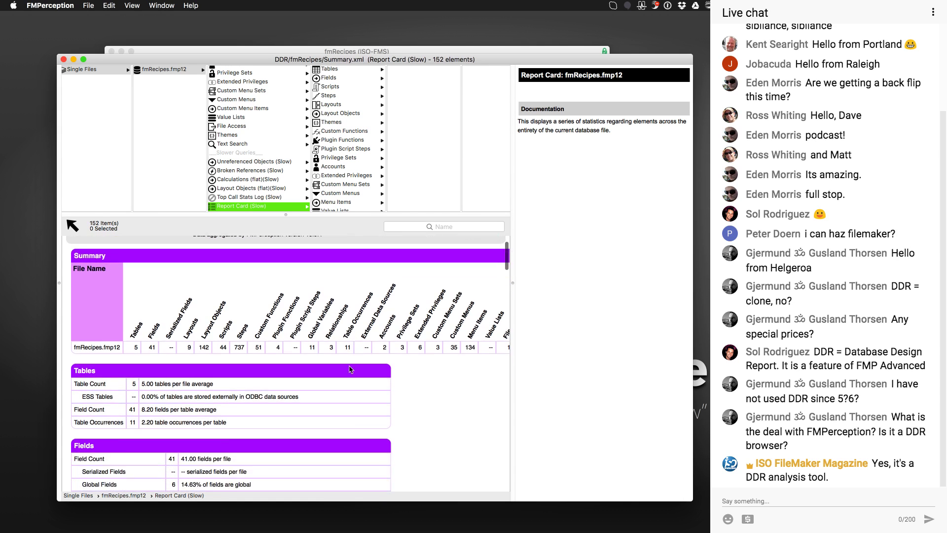
scroll(335, 364, down, 6)
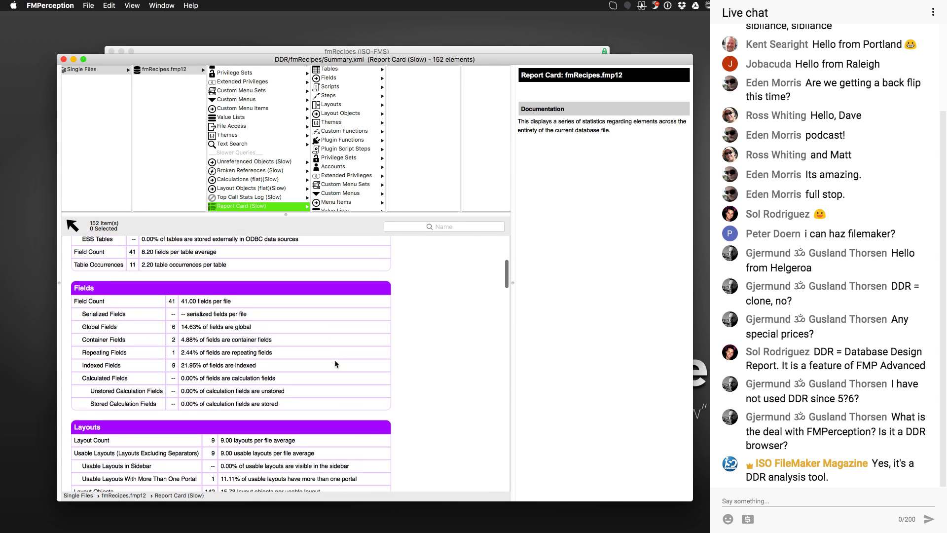
scroll(313, 360, down, 3)
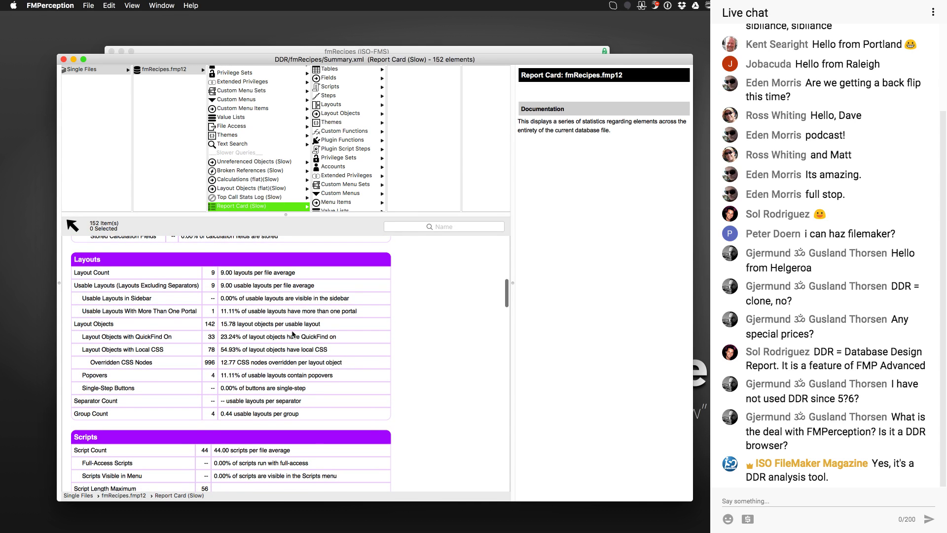
scroll(293, 334, down, 2)
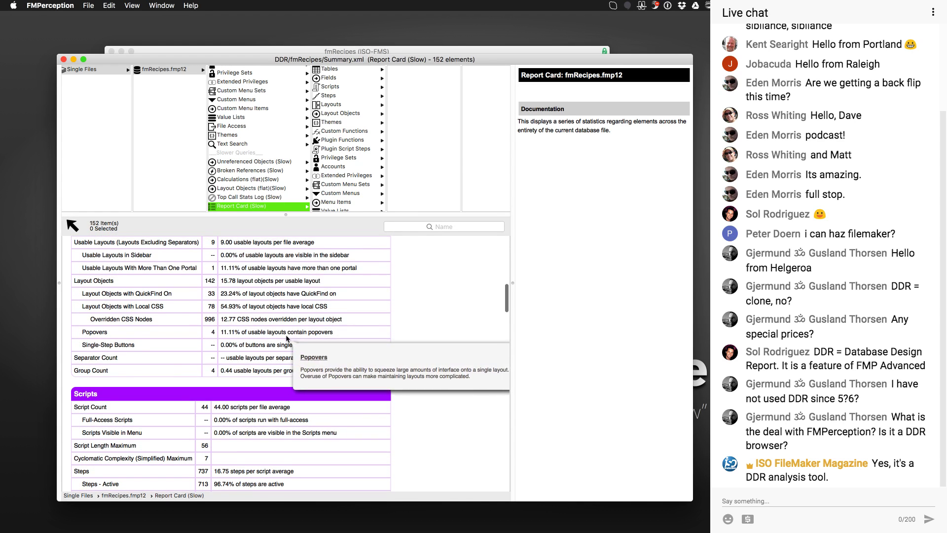
scroll(286, 335, down, 2)
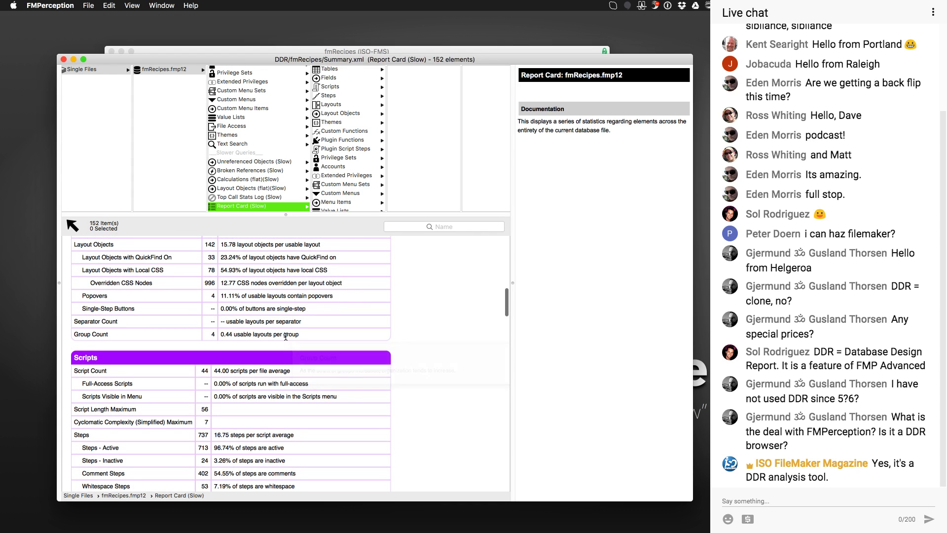
scroll(285, 337, up, 2)
scroll(288, 335, up, 2)
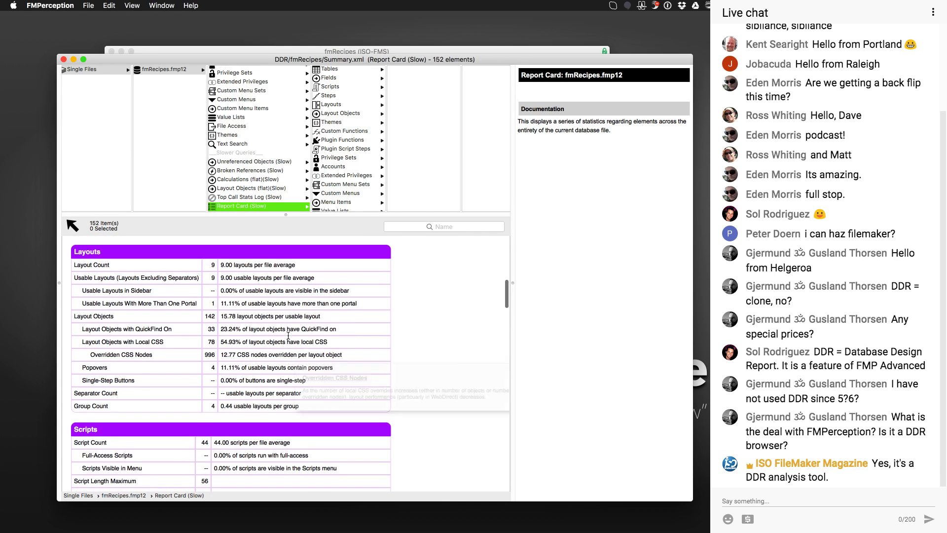
mouse_move(214, 359)
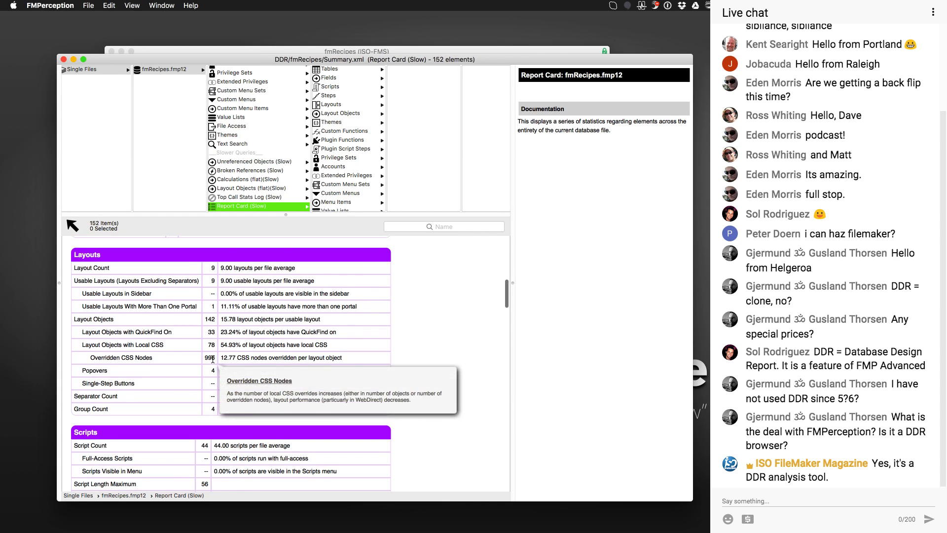
Examine the Scripts statistics and read the explanations for inactive steps and Comment Steps
scroll(285, 376, down, 2)
scroll(284, 376, down, 3)
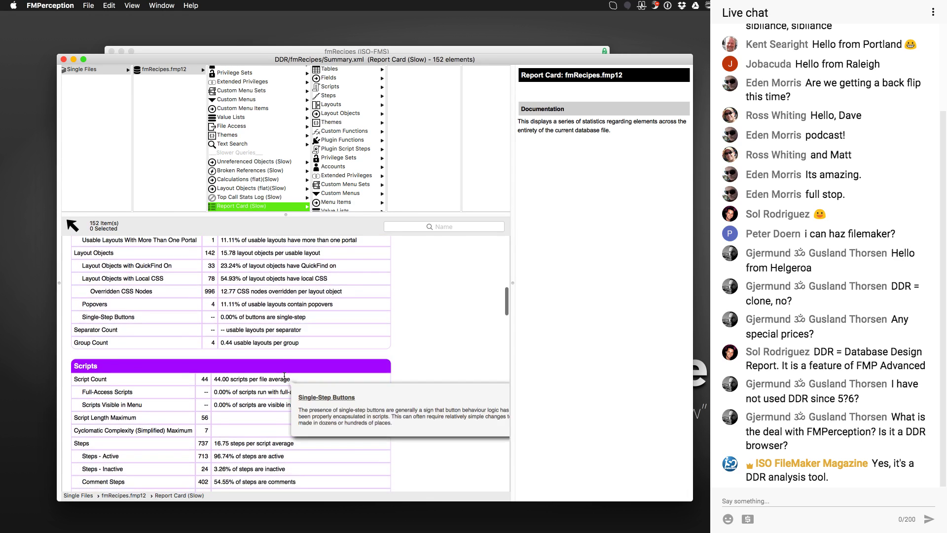
scroll(284, 376, down, 2)
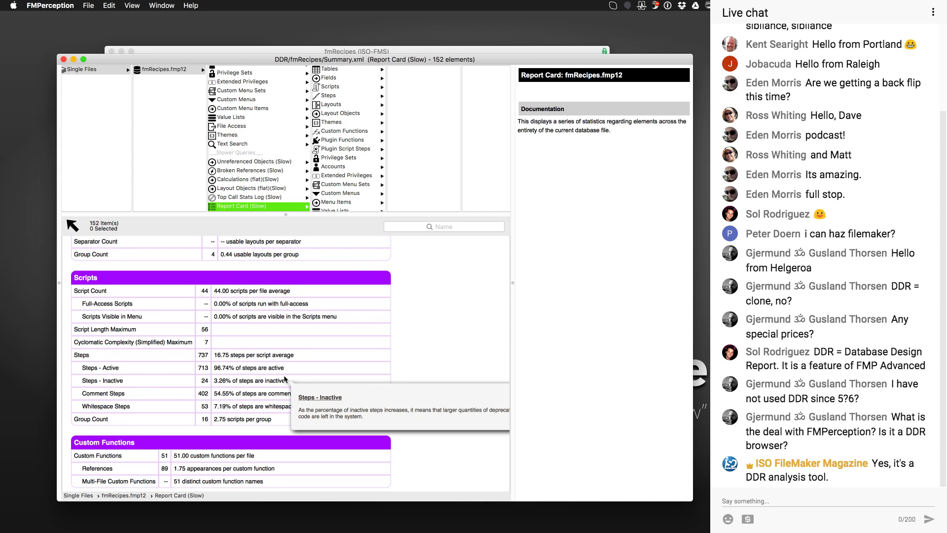
scroll(285, 379, down, 1)
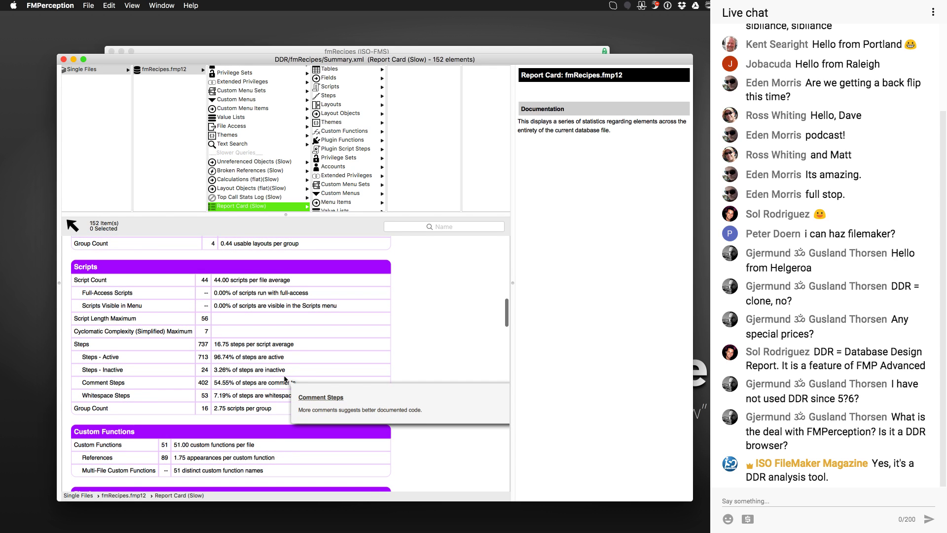
Examine the Custom Functions, Plugins and Global Variables statistics, including the explanations for plugin References and Contact Points
scroll(285, 379, down, 4)
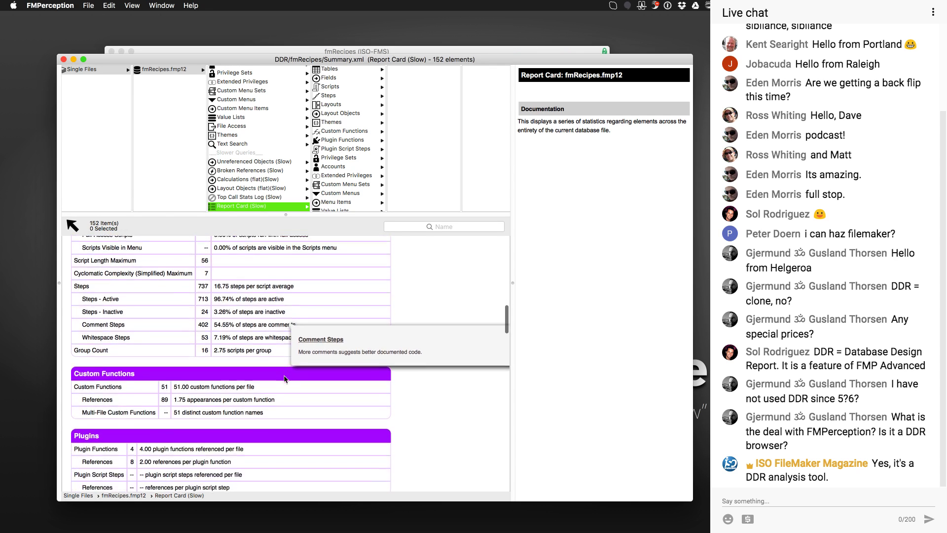
scroll(285, 379, down, 5)
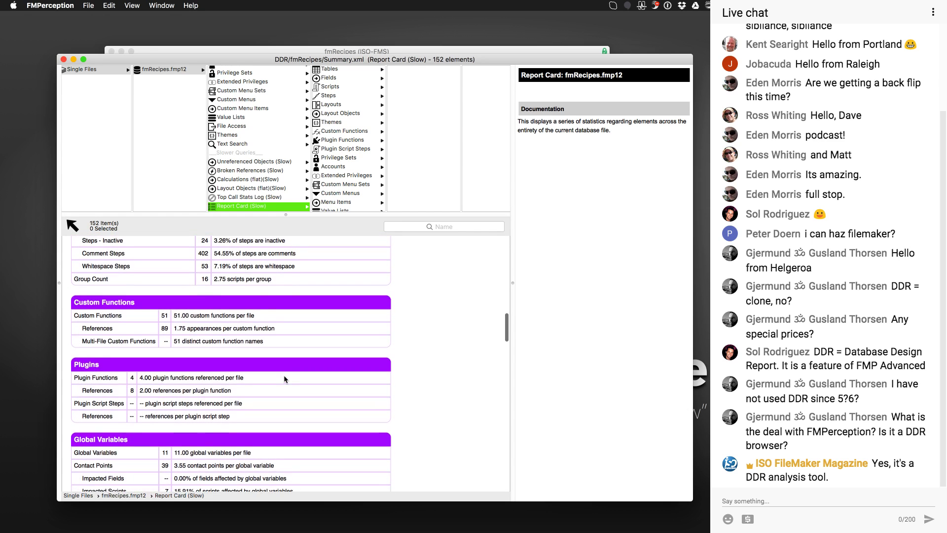
mouse_move(284, 378)
scroll(285, 378, down, 3)
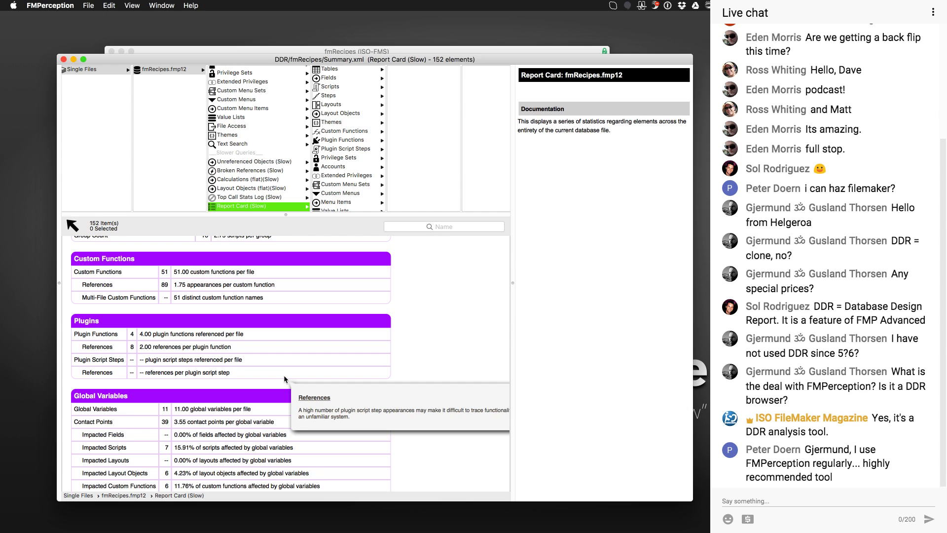
scroll(284, 379, down, 2)
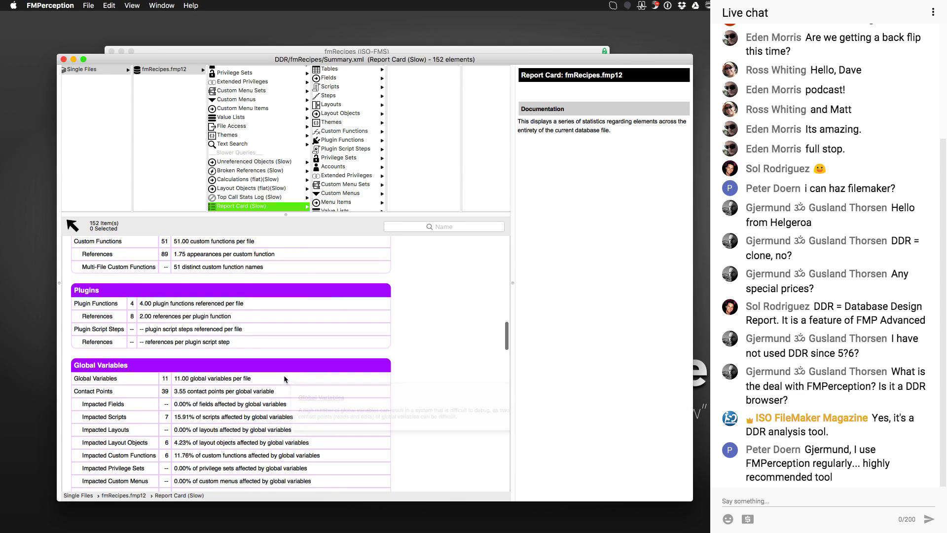
scroll(284, 379, down, 1)
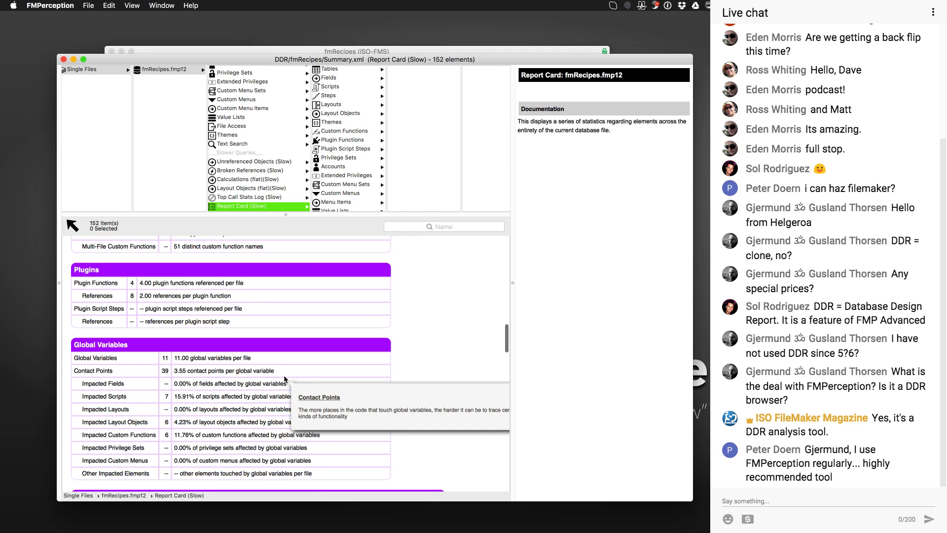
Look over the available fmRecipes queries, from Relationships through the slower queries
scroll(237, 151, up, 3)
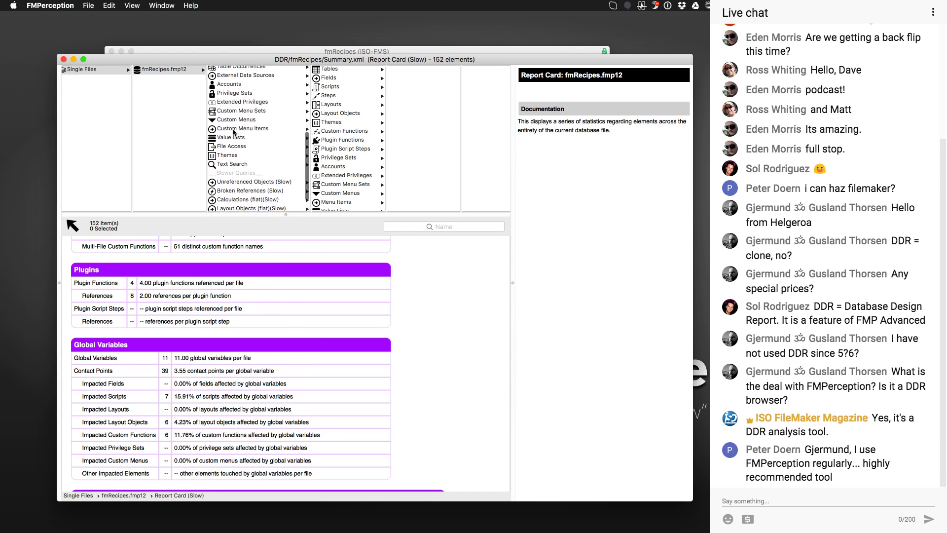
scroll(237, 150, up, 1)
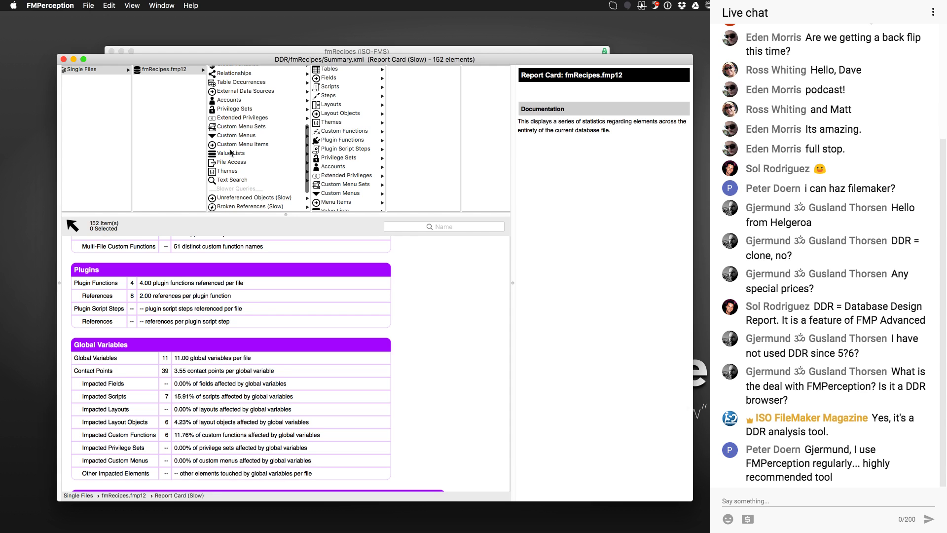
scroll(229, 180, down, 3)
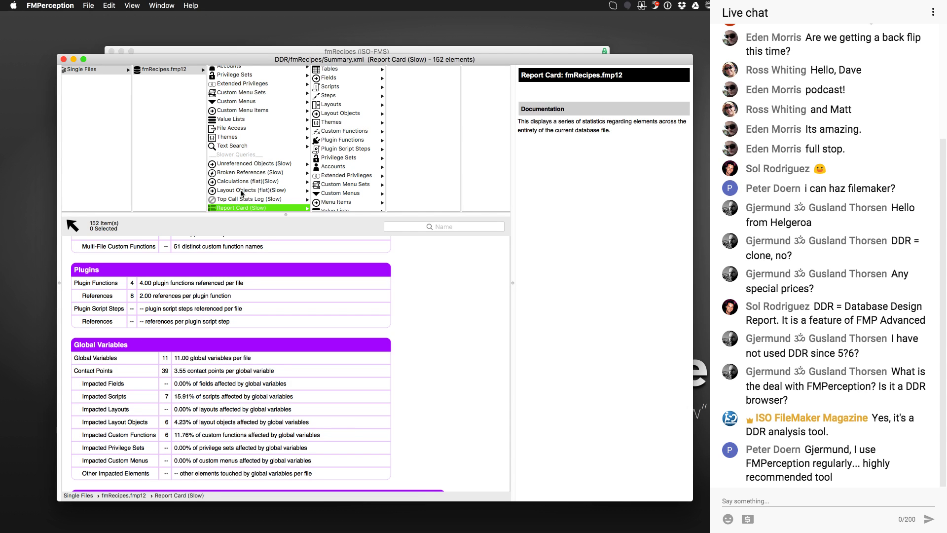
Review the Report Card's Global Variables and Relationship Graph statistics, including the Impacted Layout Objects explanation
mouse_move(271, 248)
scroll(271, 261, down, 3)
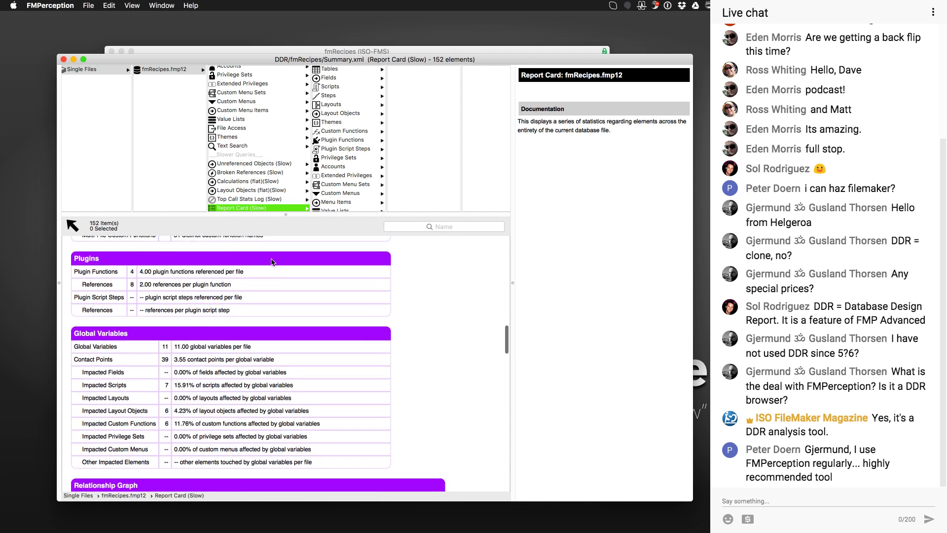
scroll(270, 258, down, 2)
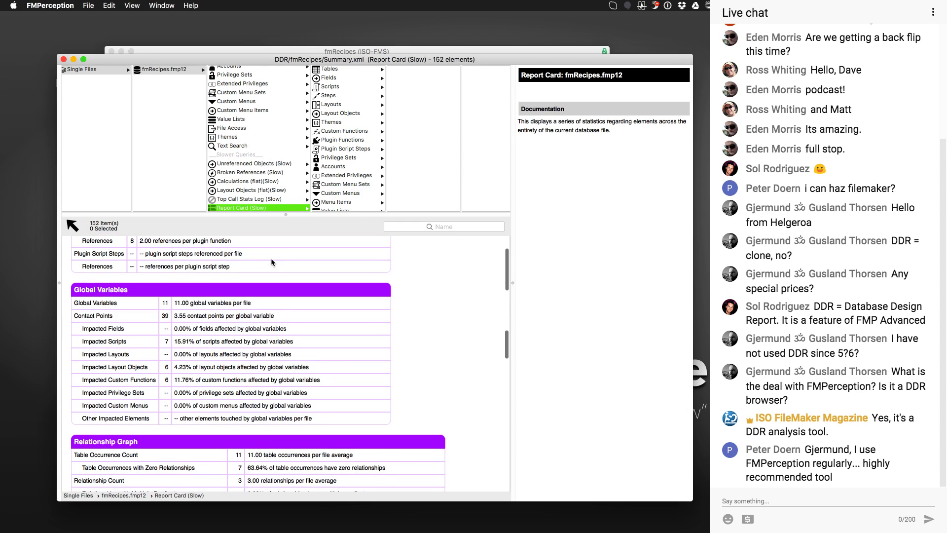
scroll(271, 258, down, 2)
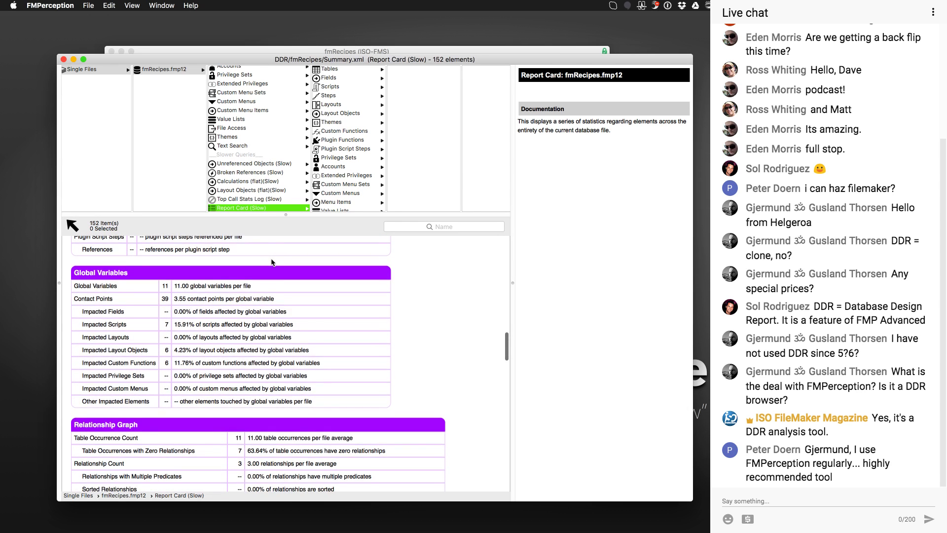
scroll(271, 258, down, 5)
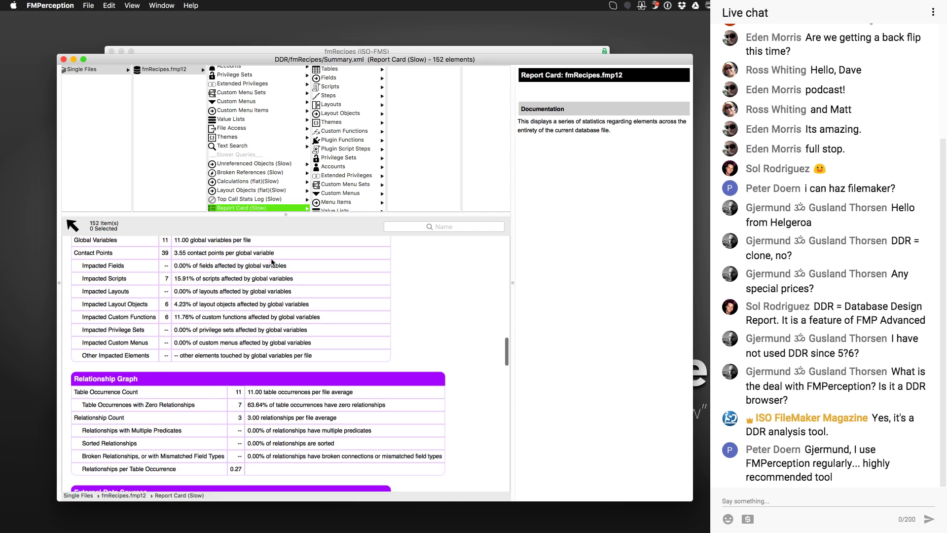
scroll(272, 261, down, 5)
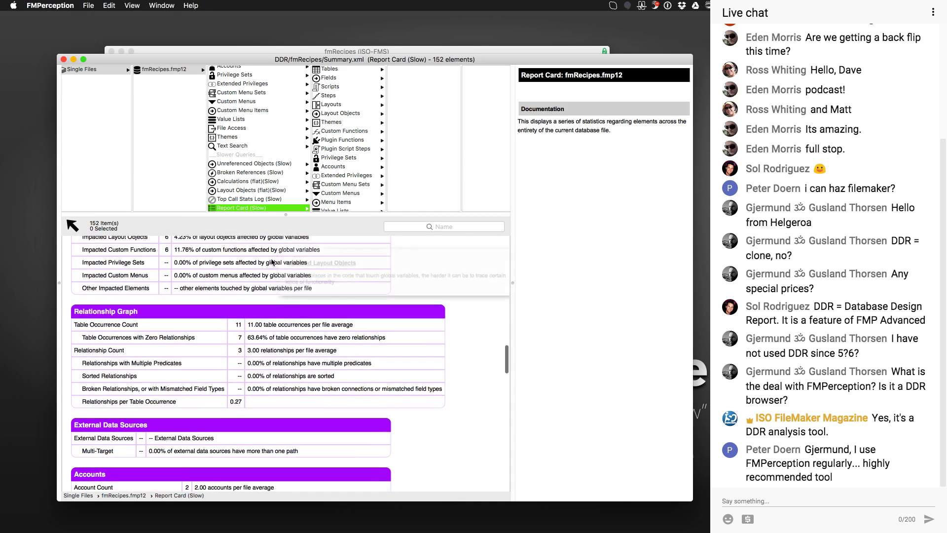
scroll(272, 262, down, 5)
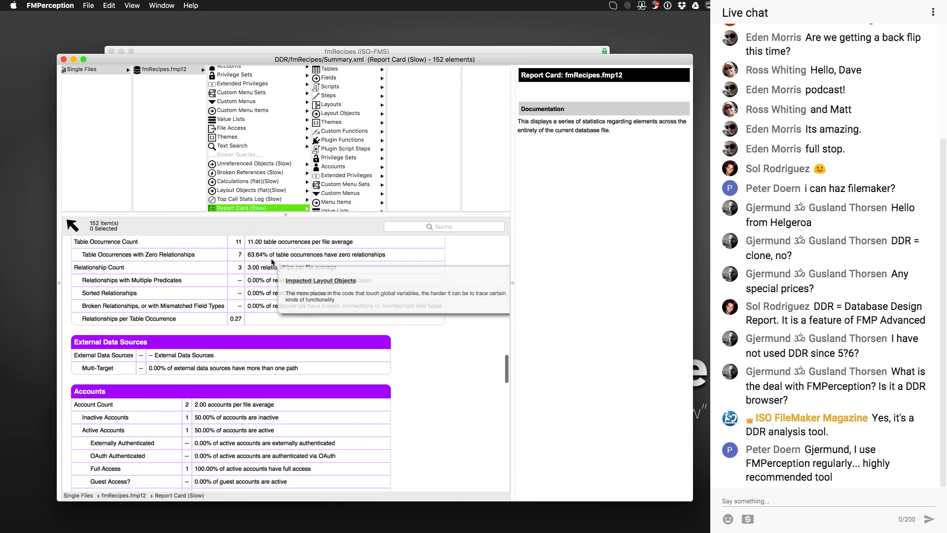
Examine the External Data Sources, Accounts, Privilege Sets and Extended Privileges statistics
scroll(272, 262, down, 5)
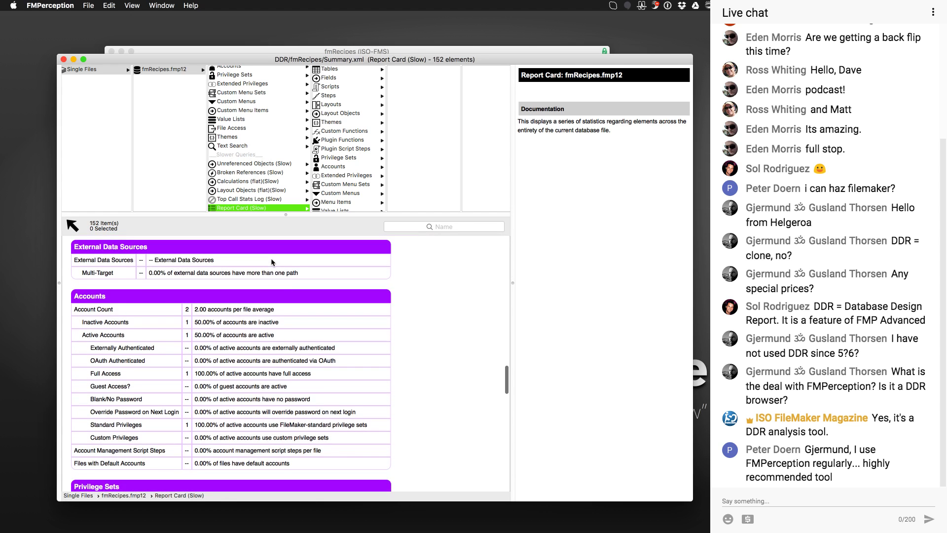
scroll(272, 262, down, 4)
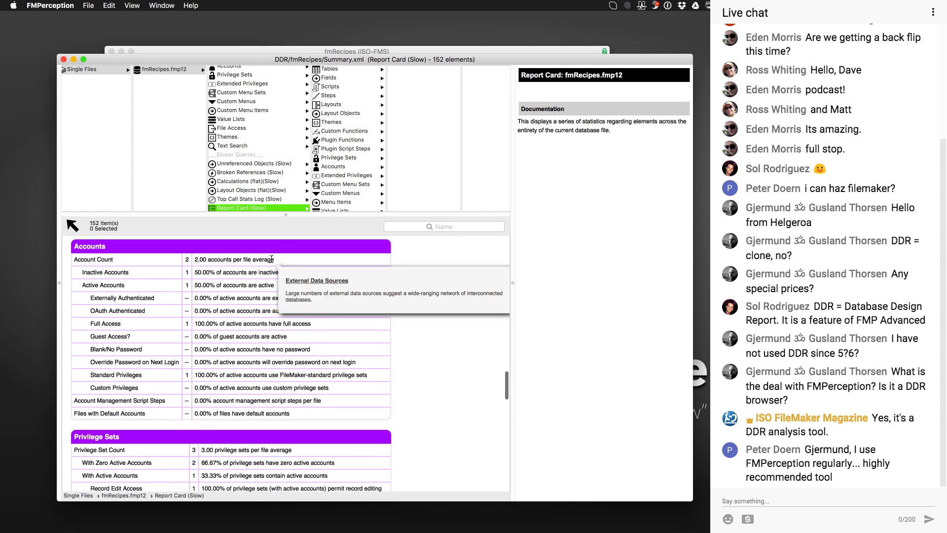
scroll(272, 259, down, 4)
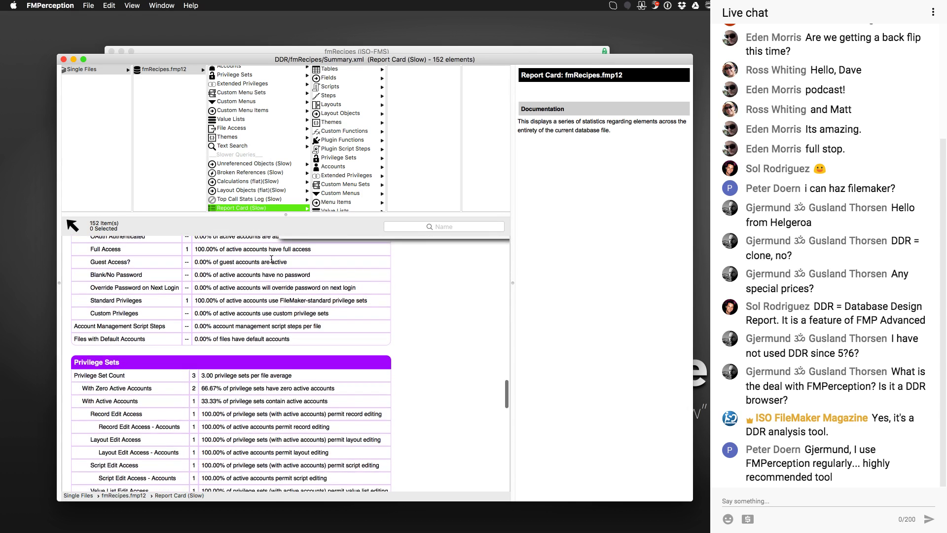
scroll(272, 260, down, 4)
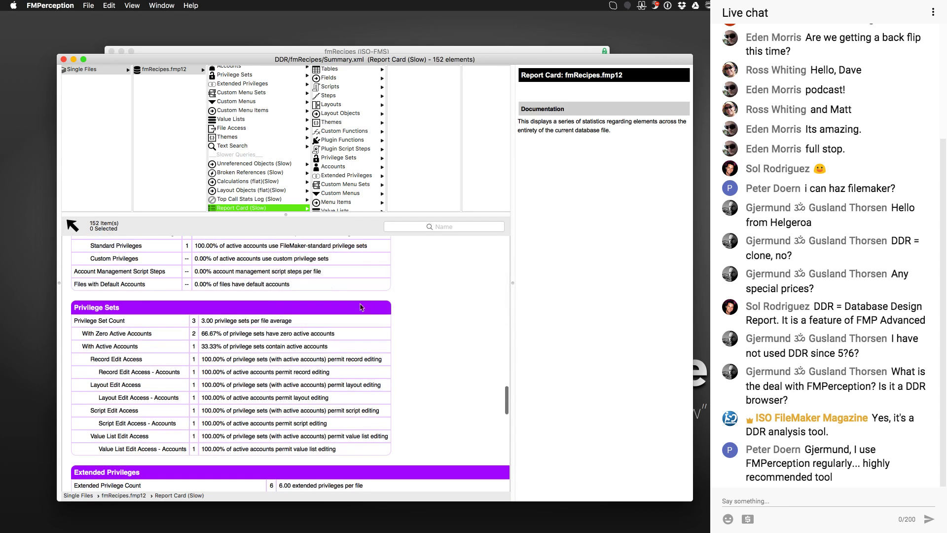
scroll(414, 308, down, 3)
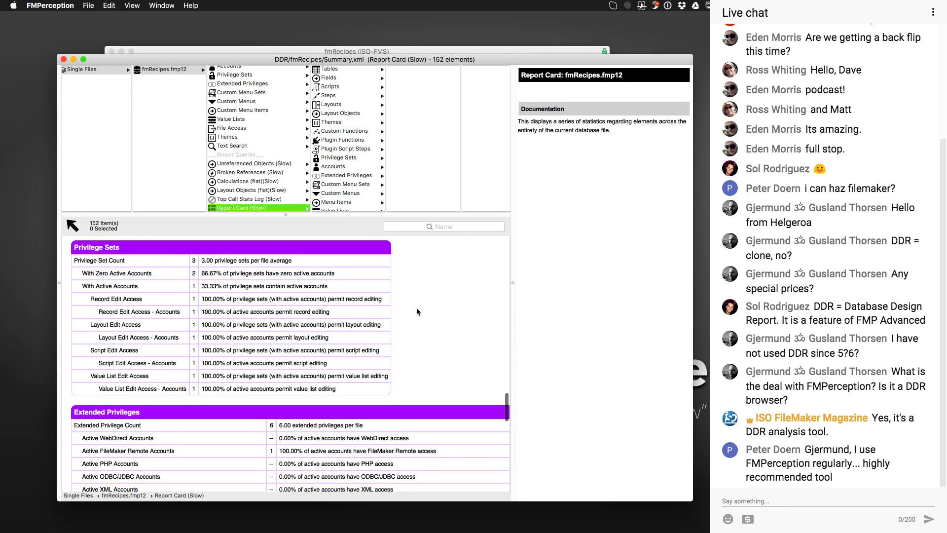
scroll(421, 310, down, 4)
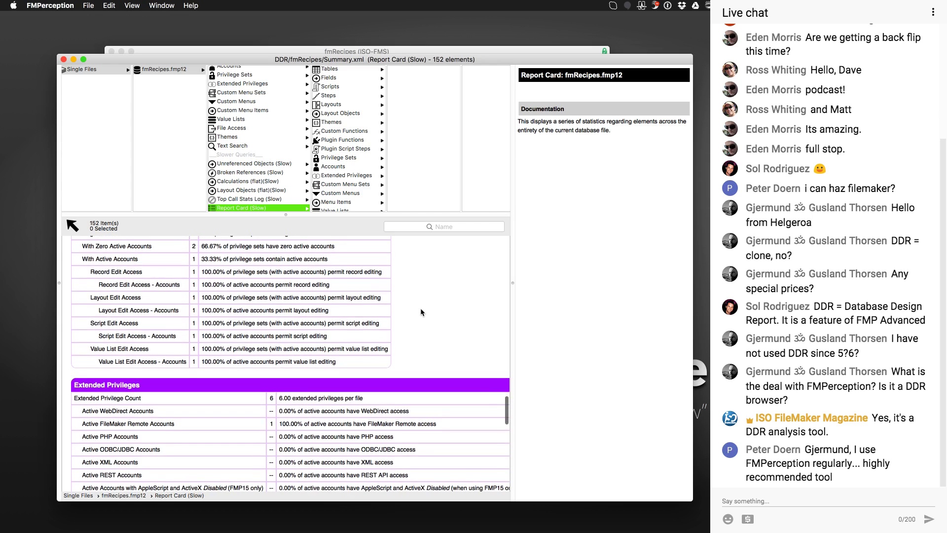
scroll(420, 312, down, 5)
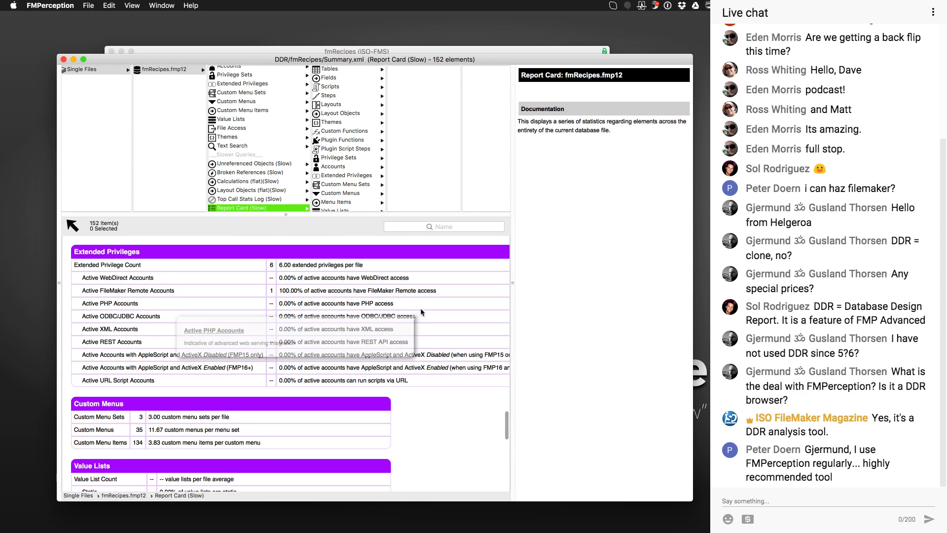
Examine the remaining Report Card statistics, from Custom Menus and Value Lists to Unreferenced Objects and Broken References
scroll(420, 308, down, 3)
scroll(422, 313, down, 3)
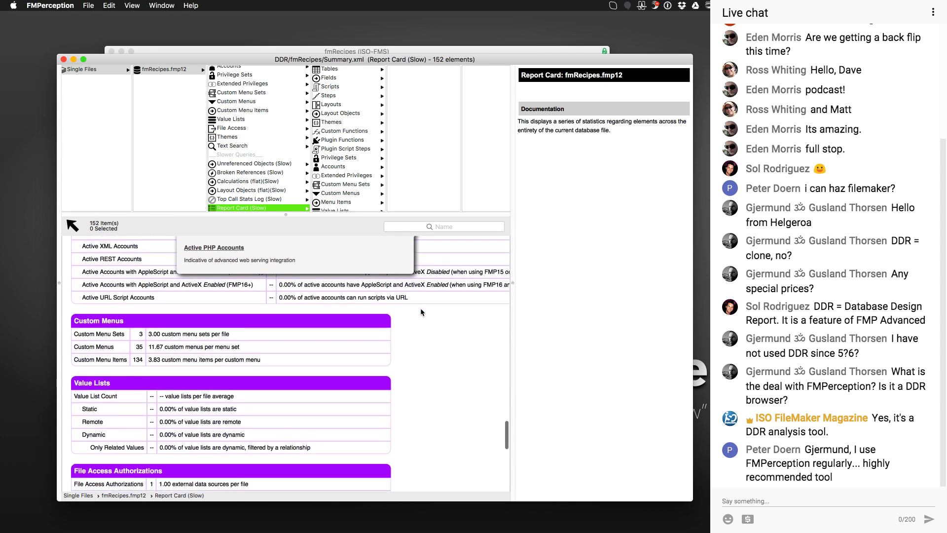
scroll(422, 314, down, 6)
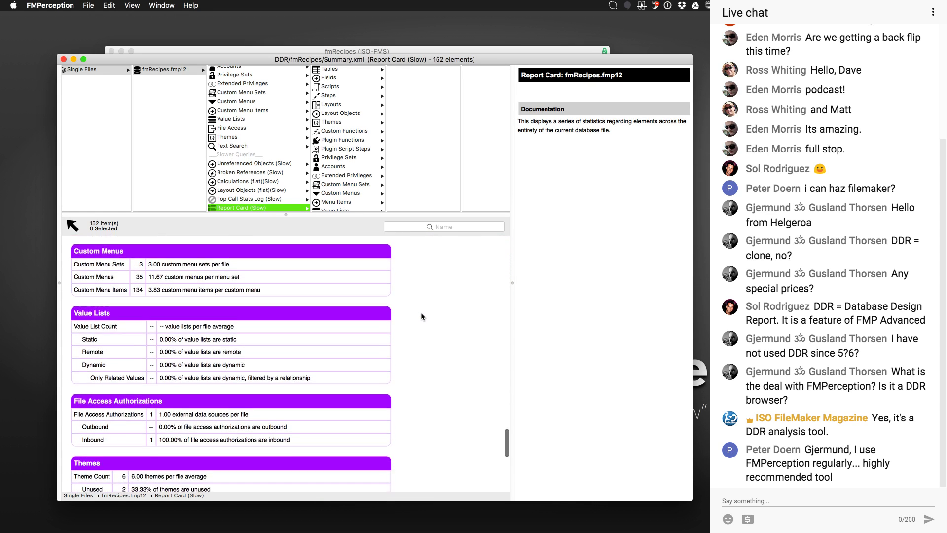
scroll(421, 316, down, 5)
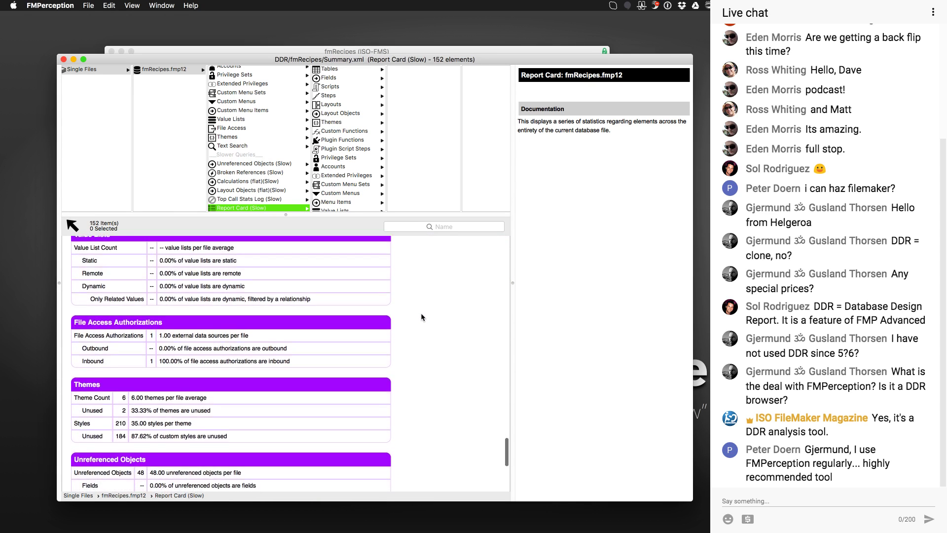
scroll(421, 317, down, 4)
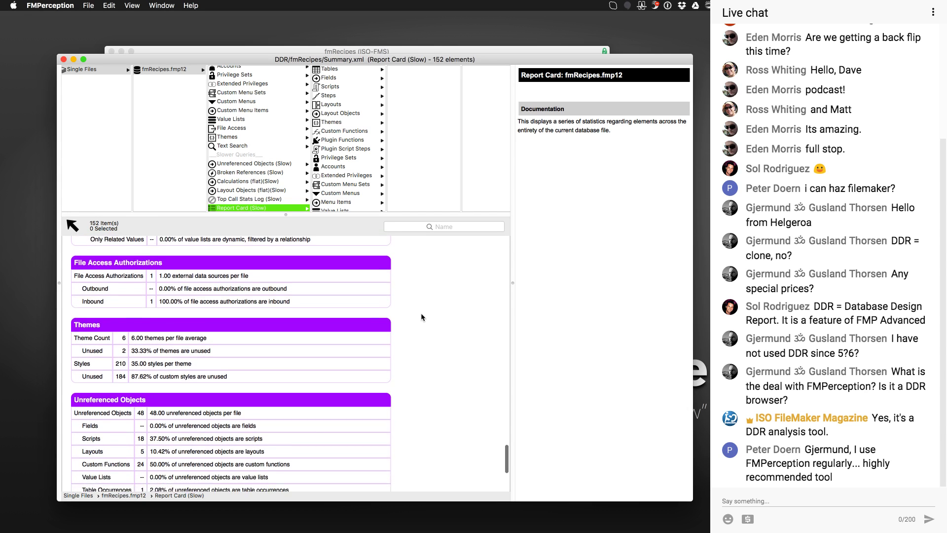
scroll(422, 316, down, 1)
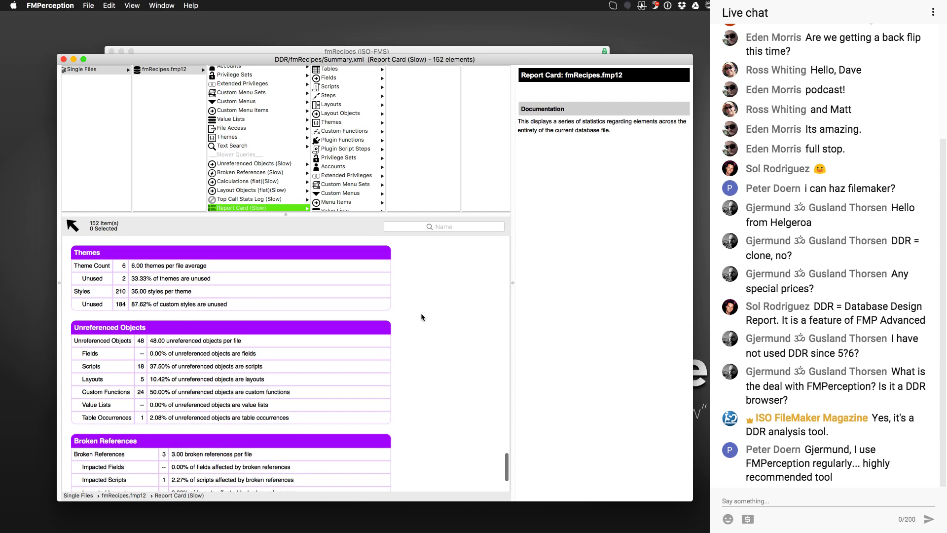
scroll(421, 316, down, 5)
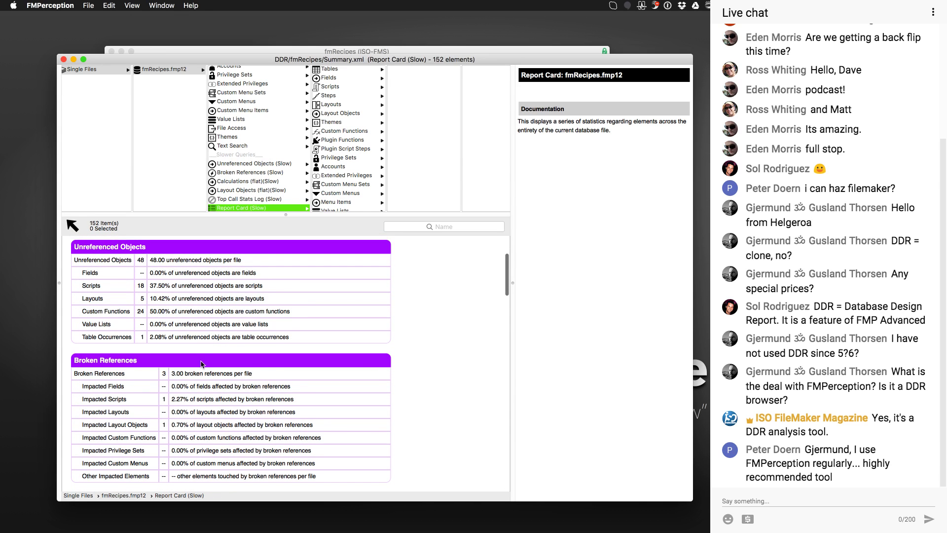
Return to the Relationship Graph statistics, read the Table Occurrences with Zero Relationships explanation, and go back to the start of the query list
scroll(449, 351, up, 5)
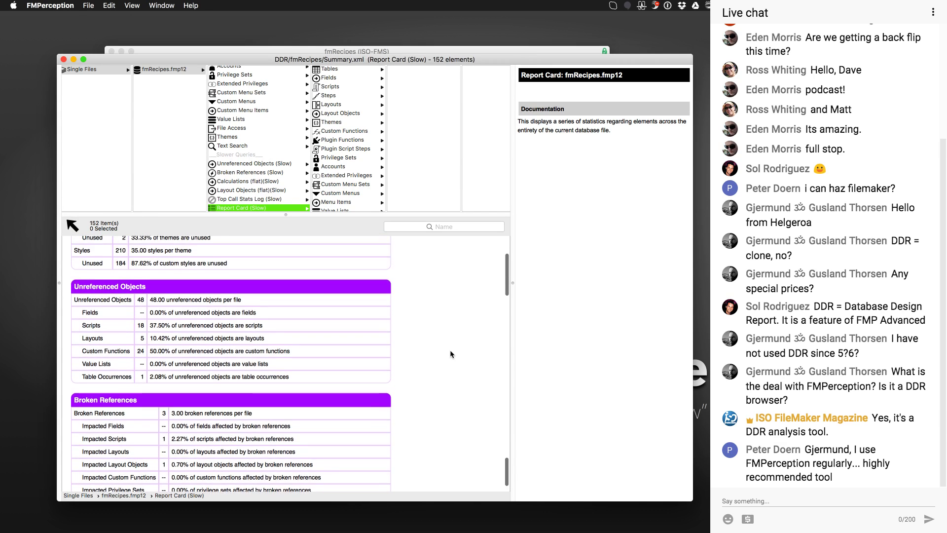
scroll(450, 350, up, 10)
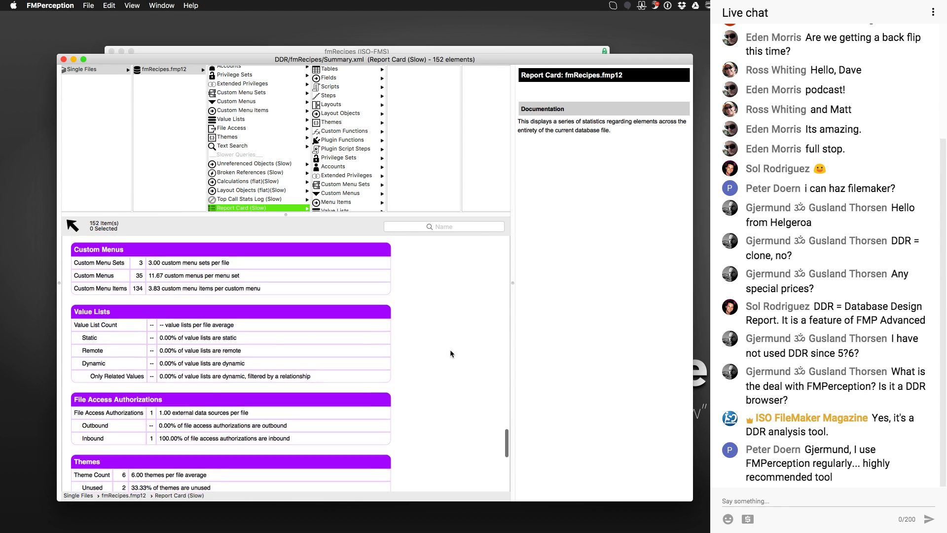
scroll(450, 353, up, 10)
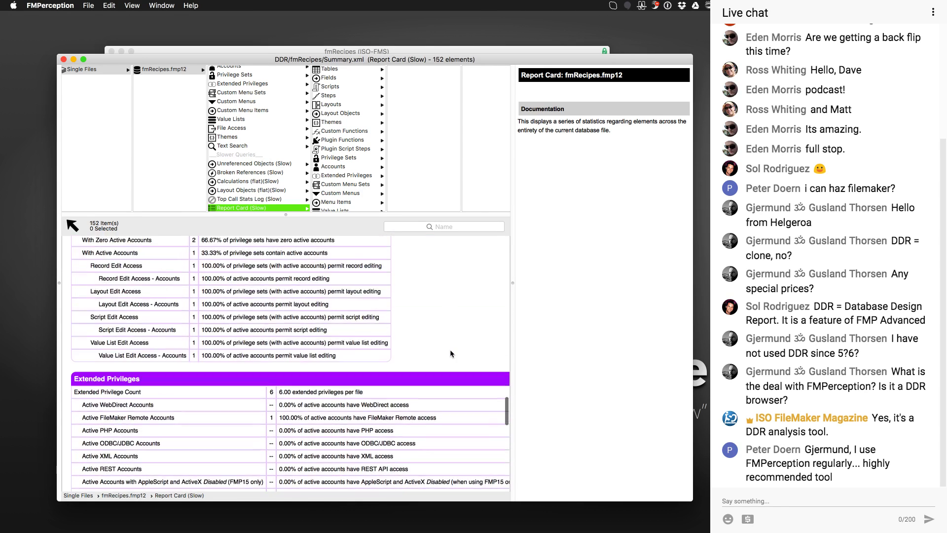
scroll(450, 349, up, 15)
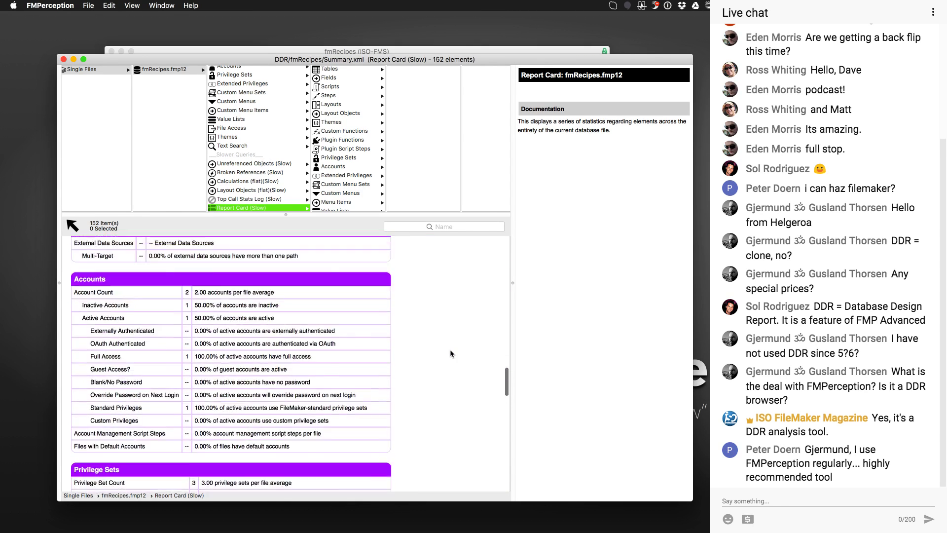
scroll(237, 186, up, 3)
scroll(251, 177, up, 7)
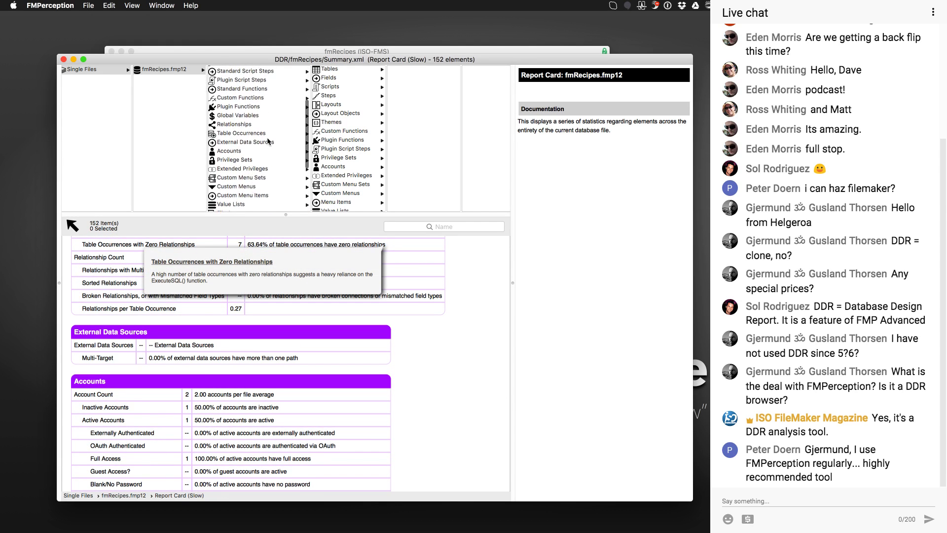
scroll(267, 143, up, 7)
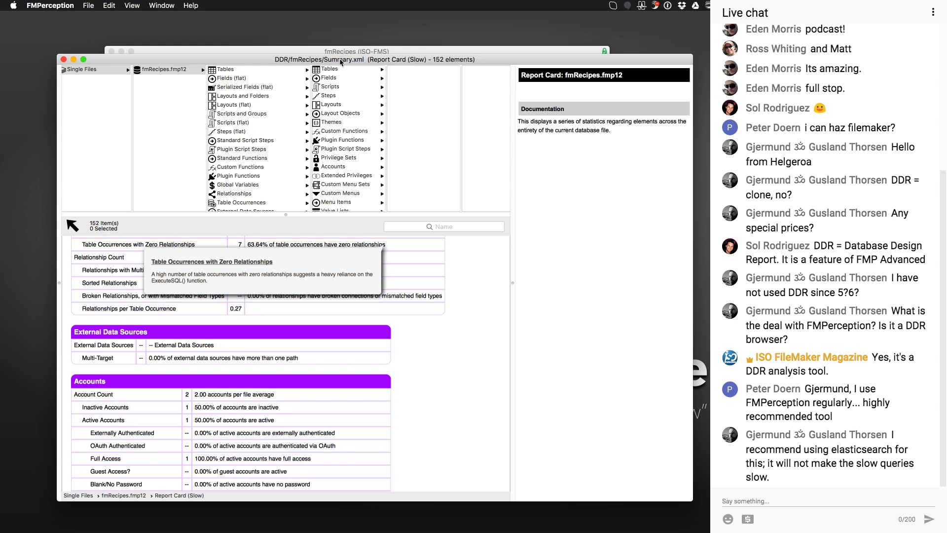
Reposition the Report Card window closer to the upper-left corner of the desktop
drag(342, 62, 344, 53)
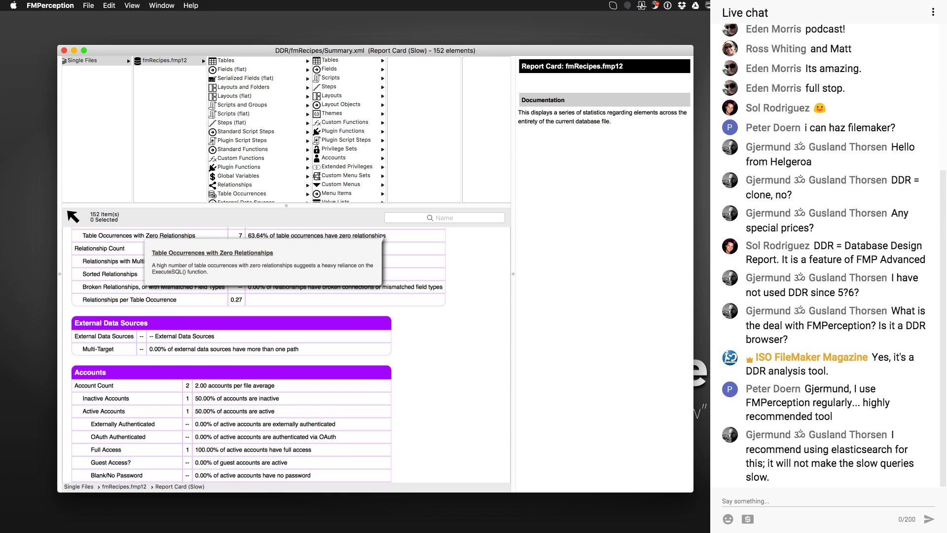
key(super+Tab)
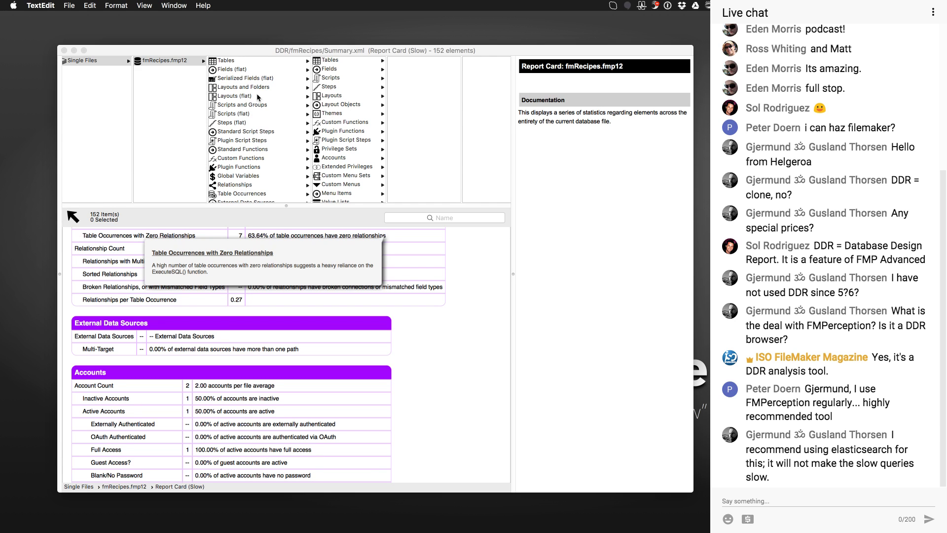
click(264, 49)
drag(264, 49, 254, 36)
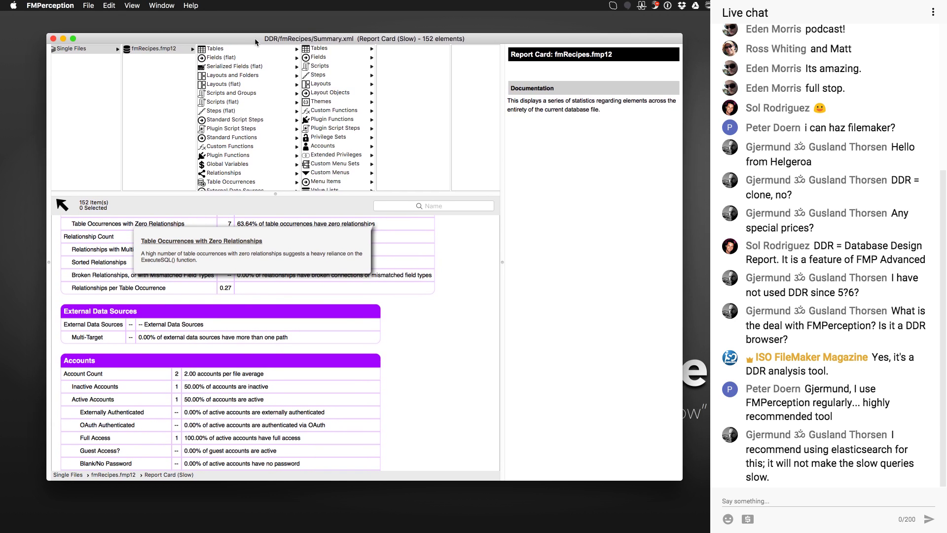
Return to the Scripts statistics and read the explanations for Cyclomatic Complexity (Simplified) Maximum and Script Length Maximum
scroll(240, 131, down, 1)
scroll(460, 377, up, 10)
scroll(460, 377, up, 10)
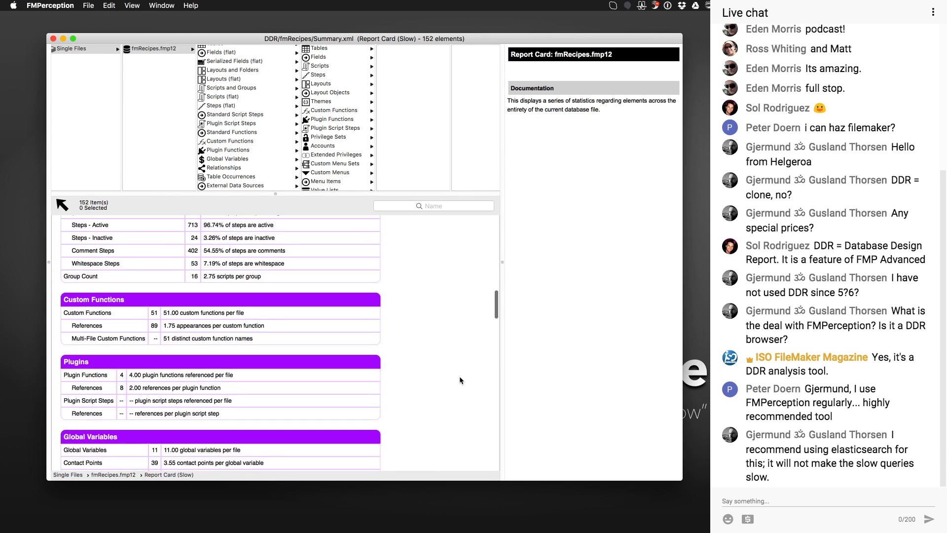
scroll(459, 378, down, 1)
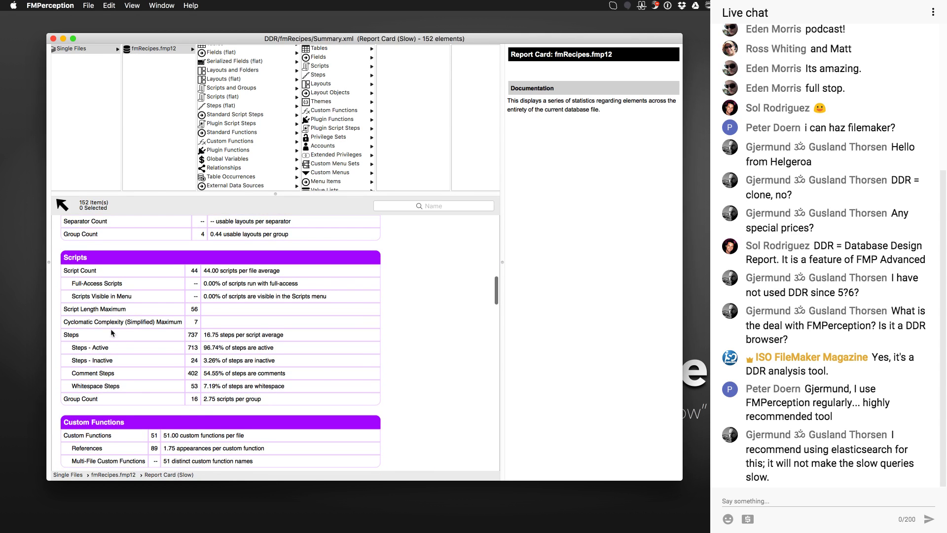
mouse_move(91, 324)
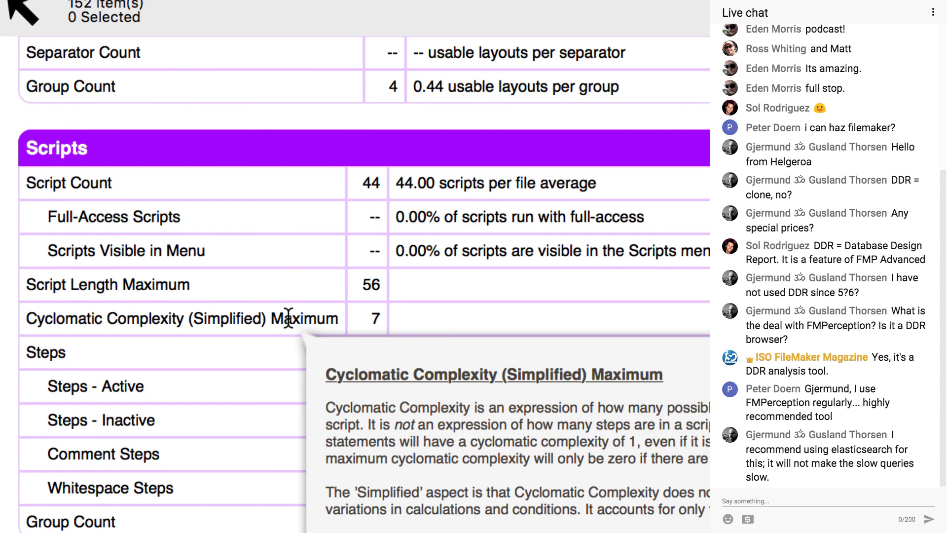
mouse_move(226, 286)
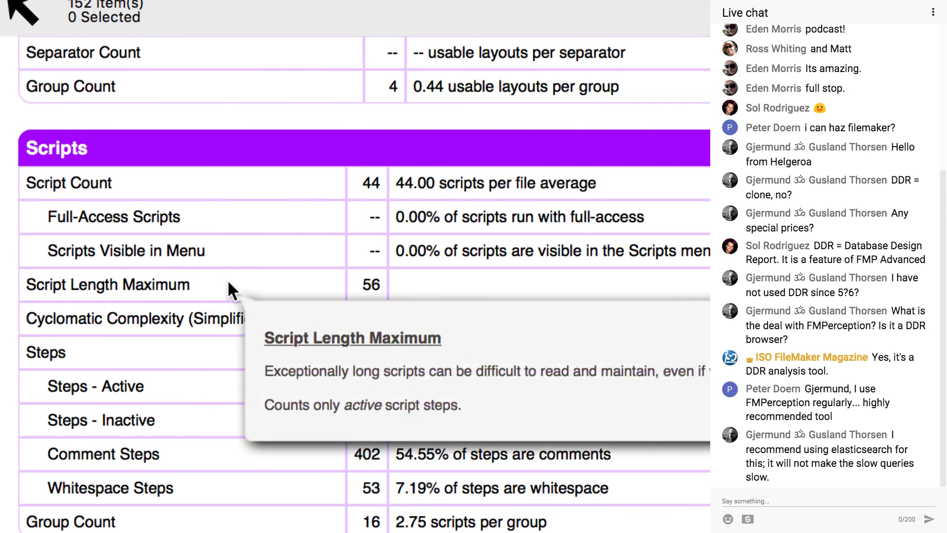
Open the Scripts by Active Step Count list from Script Length Maximum and inspect the Handle Error script's step-count and Calls Scripts? columns
click(368, 284)
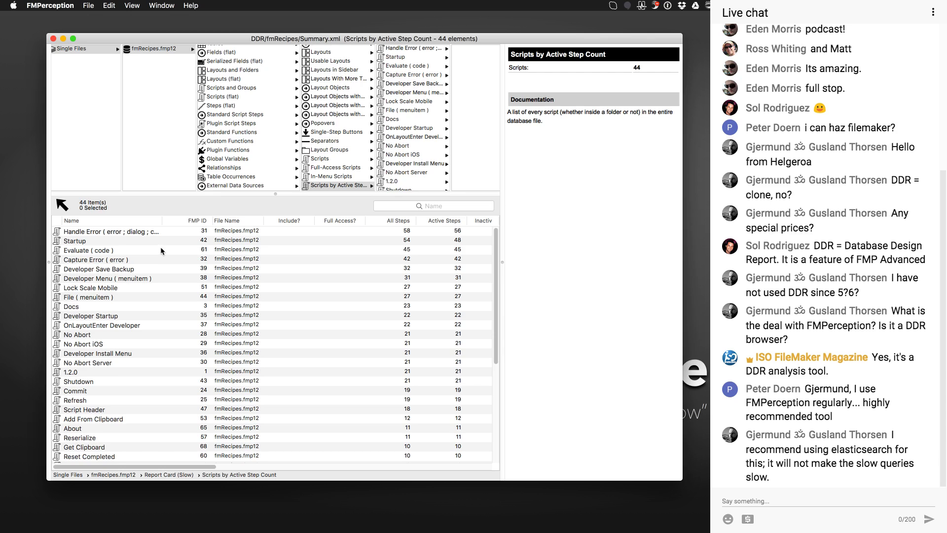
scroll(164, 257, down, 5)
scroll(167, 271, up, 5)
click(454, 232)
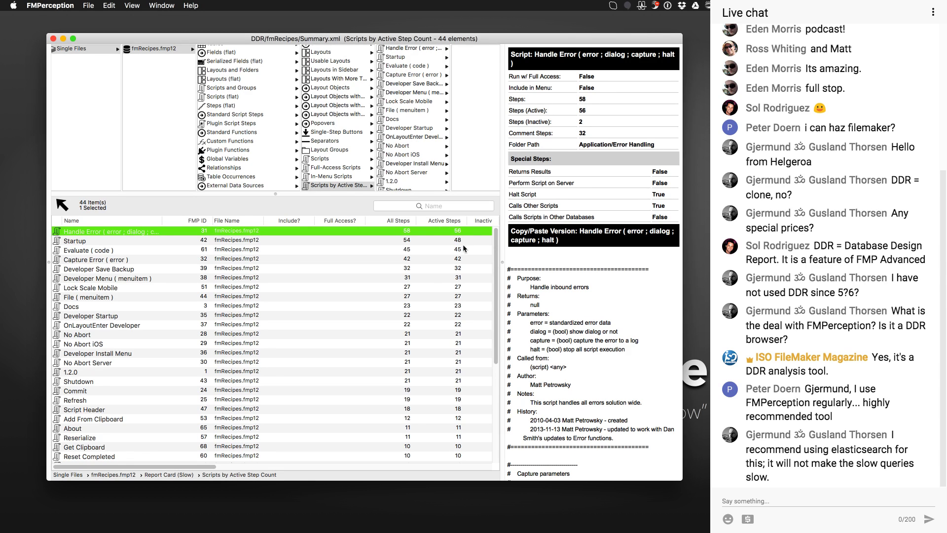
scroll(462, 244, right, 3)
scroll(447, 230, right, 2)
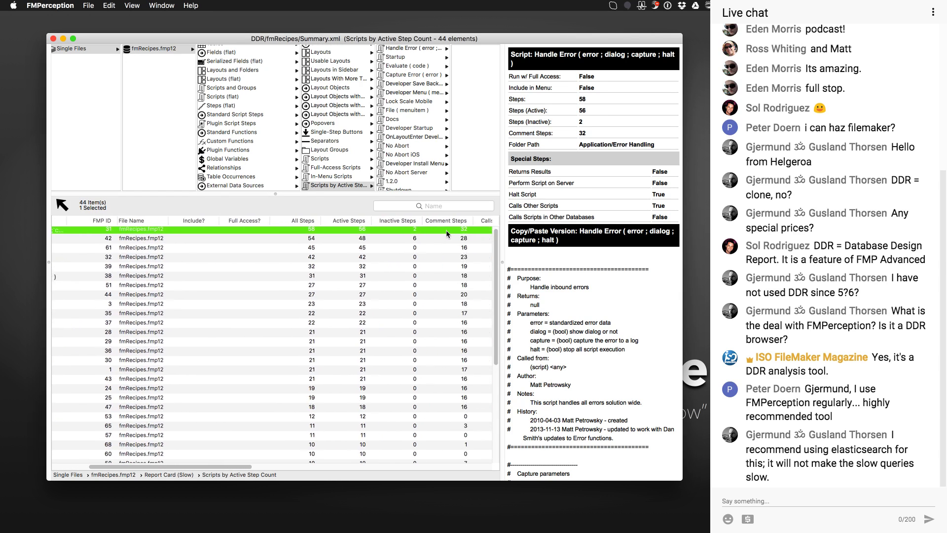
scroll(447, 230, right, 2)
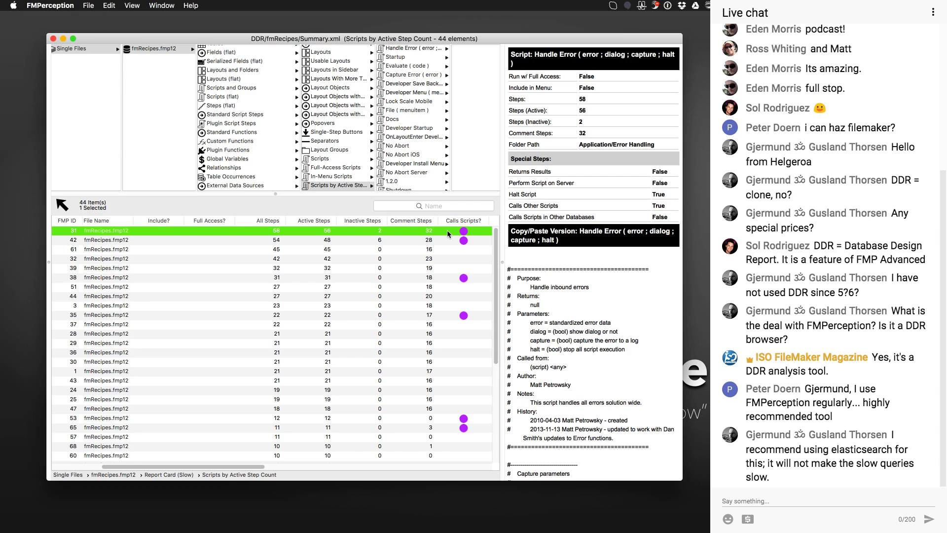
scroll(446, 229, left, 1)
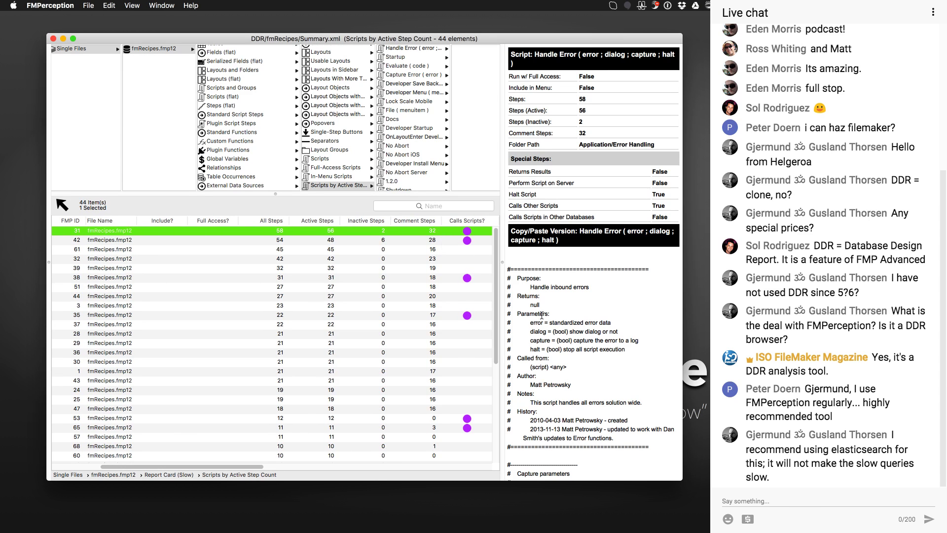
Read through the Handle Error script's header comments and steps, down to its Metadata, Hierarchy and Documentation sections
scroll(564, 319, down, 1)
scroll(565, 320, down, 10)
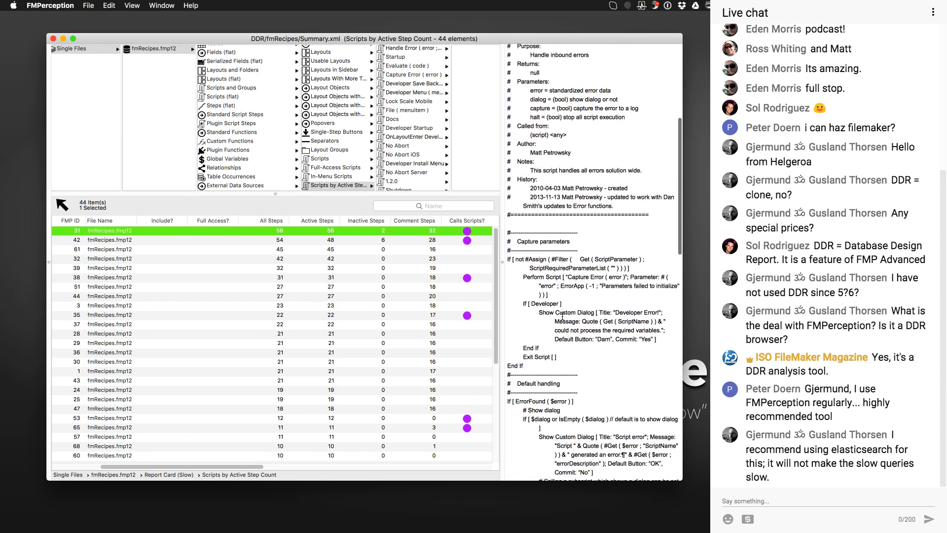
scroll(562, 316, down, 10)
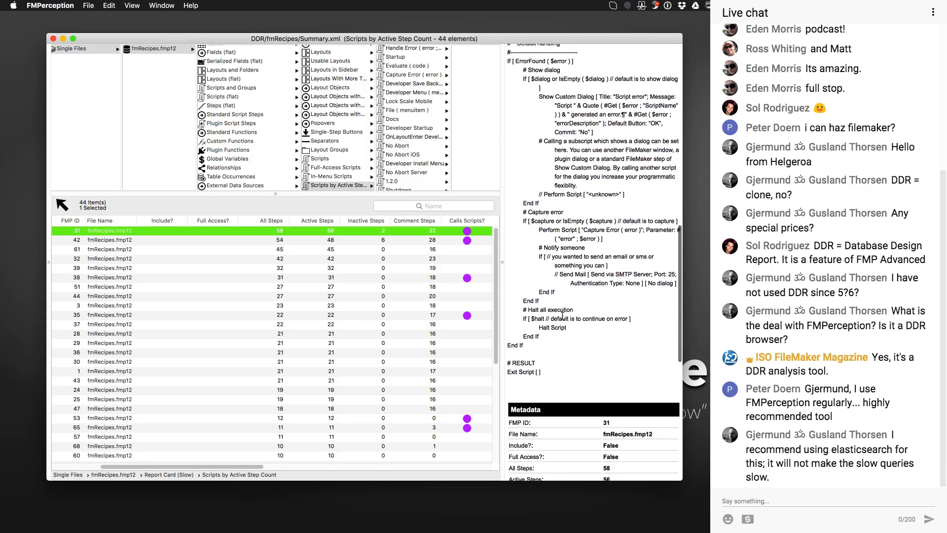
scroll(562, 318, up, 4)
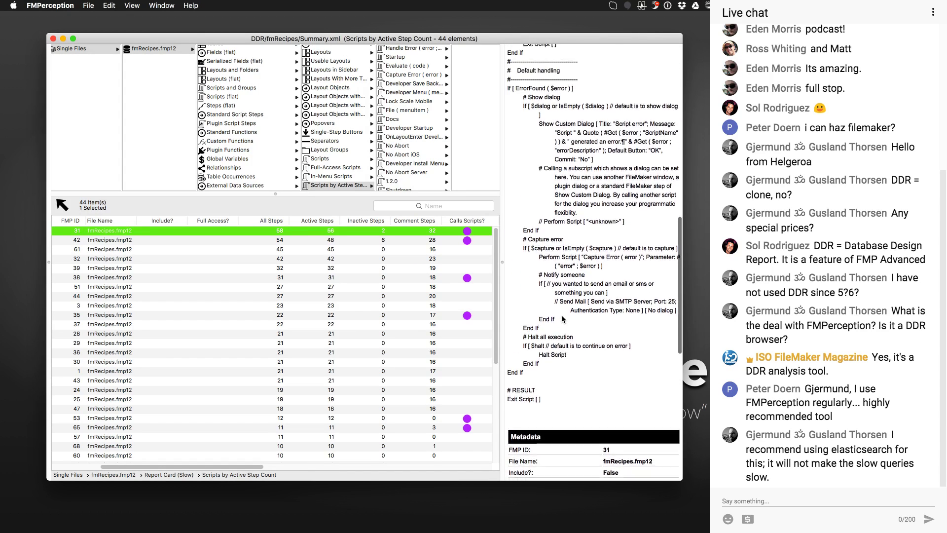
scroll(563, 317, up, 8)
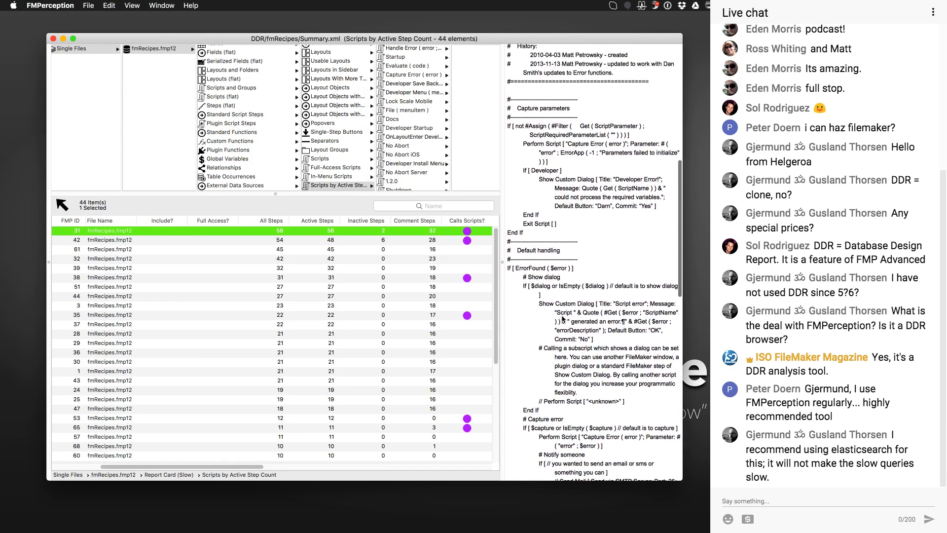
scroll(562, 318, up, 10)
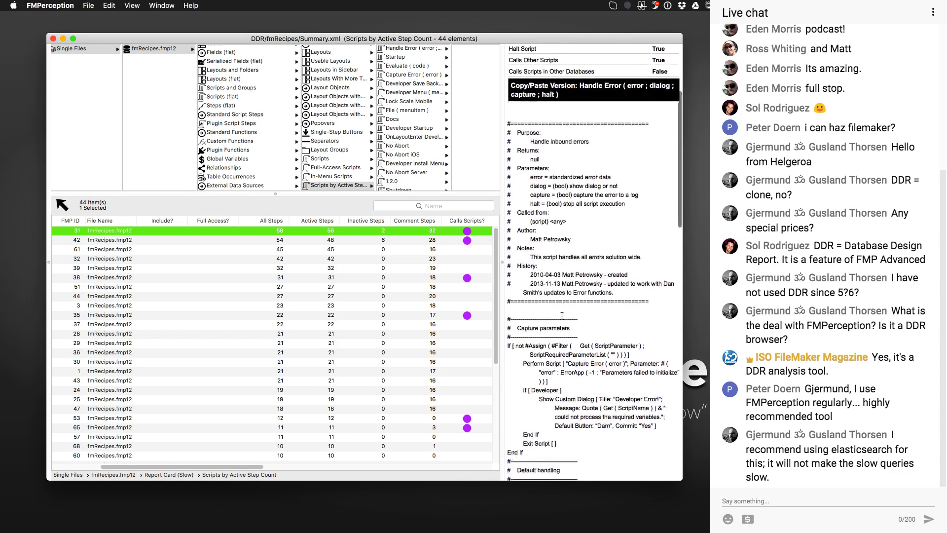
scroll(561, 316, down, 18)
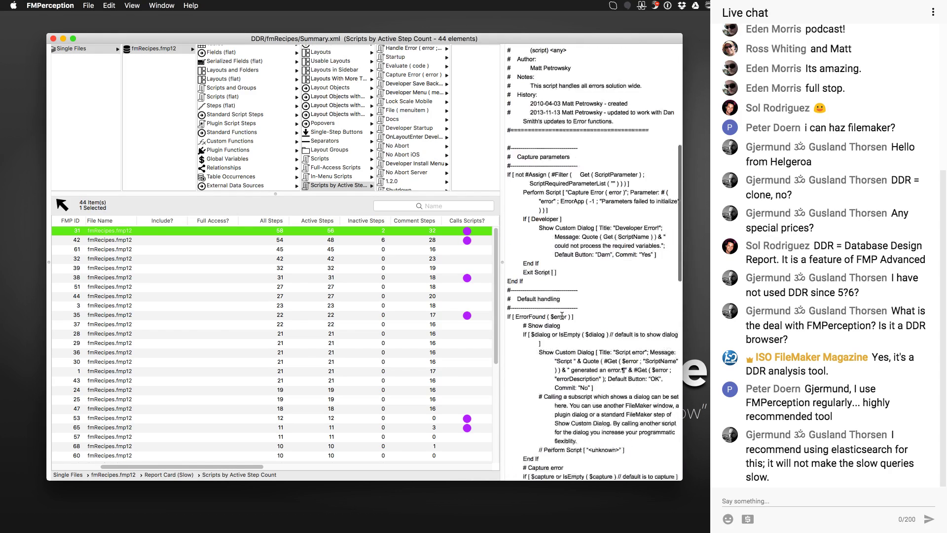
scroll(562, 316, down, 18)
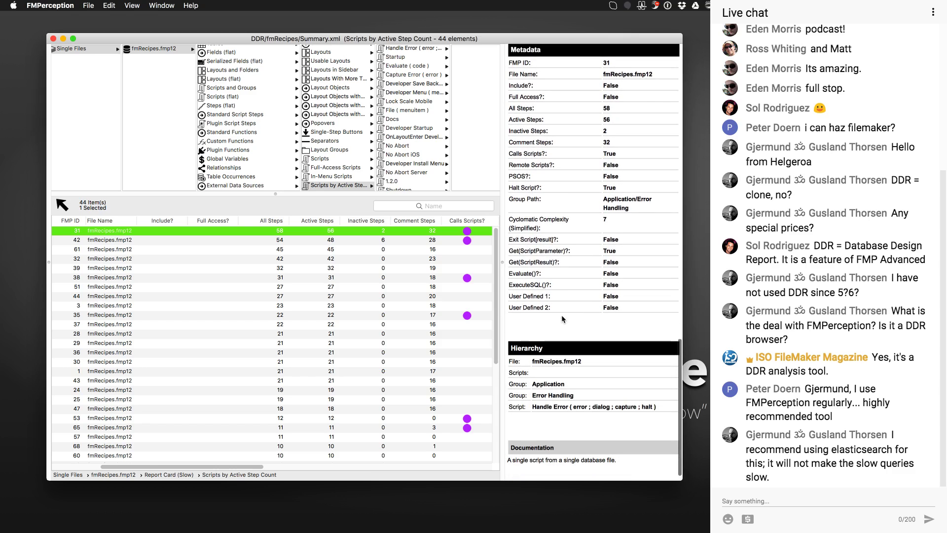
Run the Calculations (flat)(Slow) query for fmRecipes and open its All Calculations list
scroll(193, 241, left, 5)
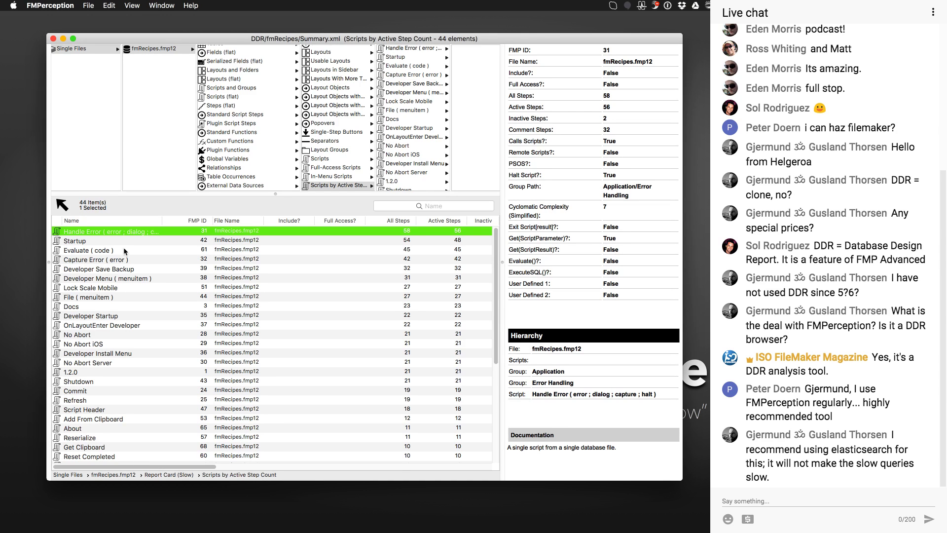
scroll(262, 155, down, 5)
scroll(261, 157, down, 5)
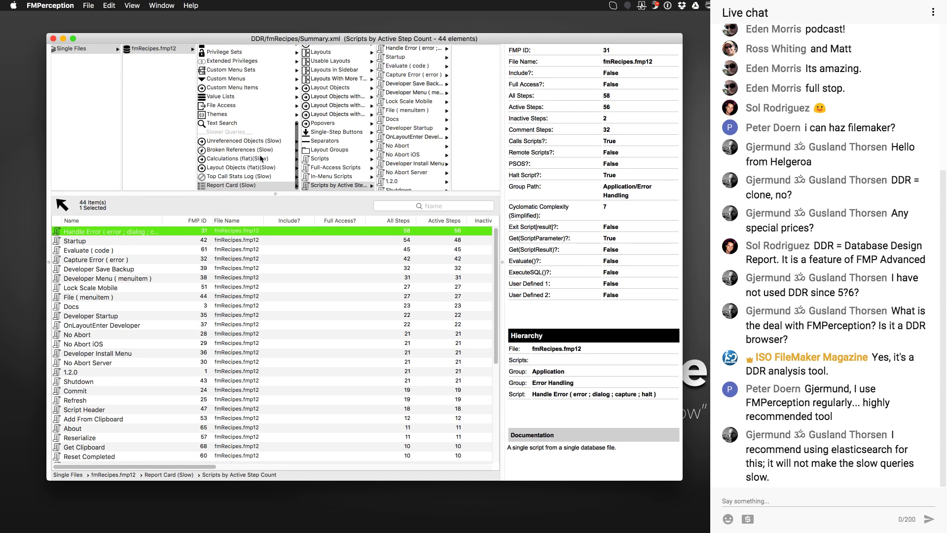
click(230, 160)
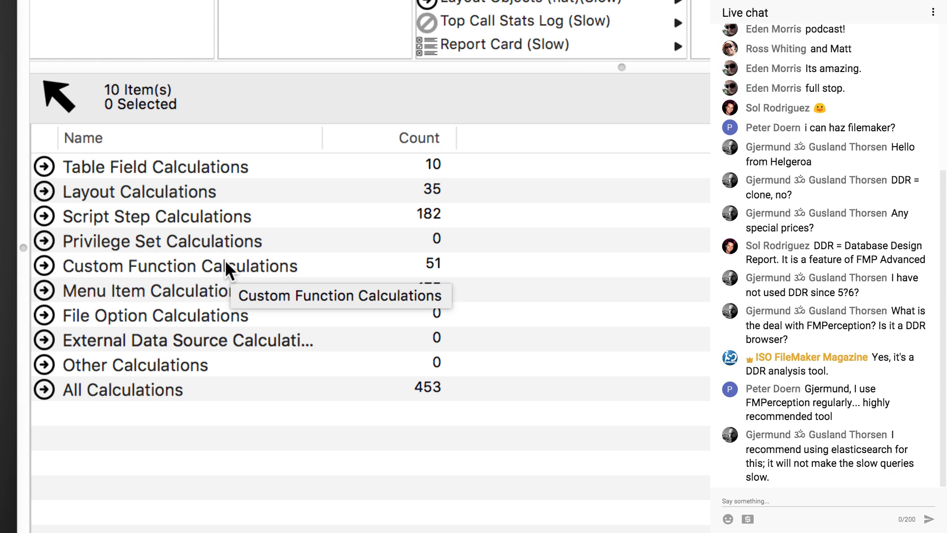
click(174, 392)
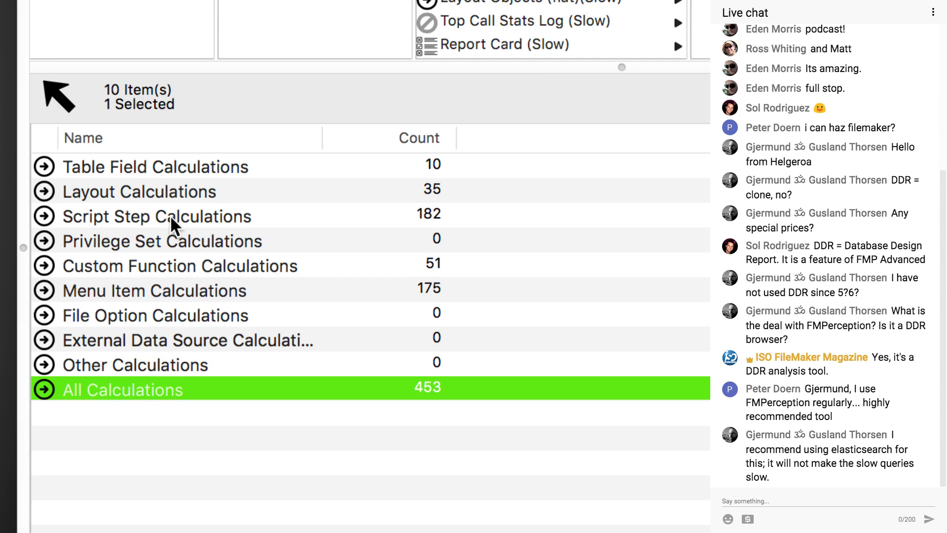
double_click(150, 387)
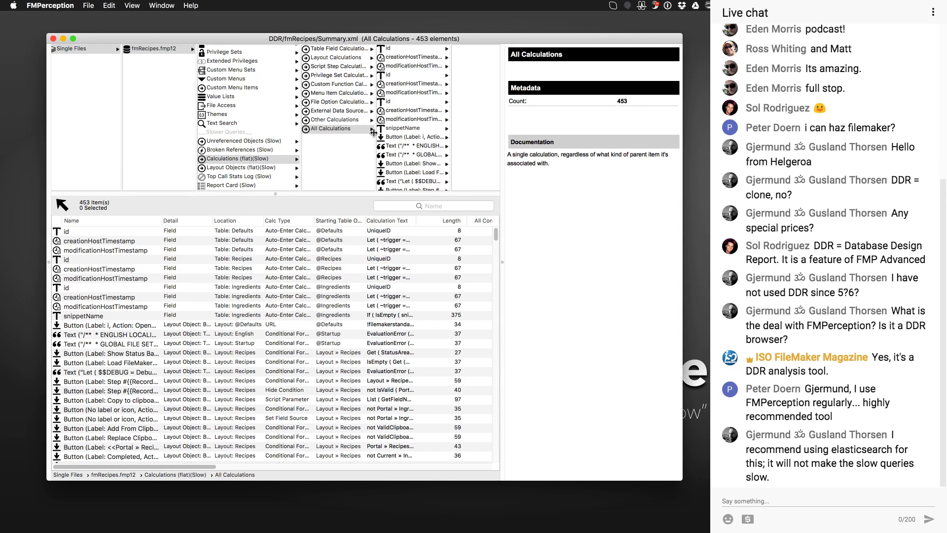
Go back to the calculation categories, reopen All Calculations and sort the list by Length in descending order
click(253, 161)
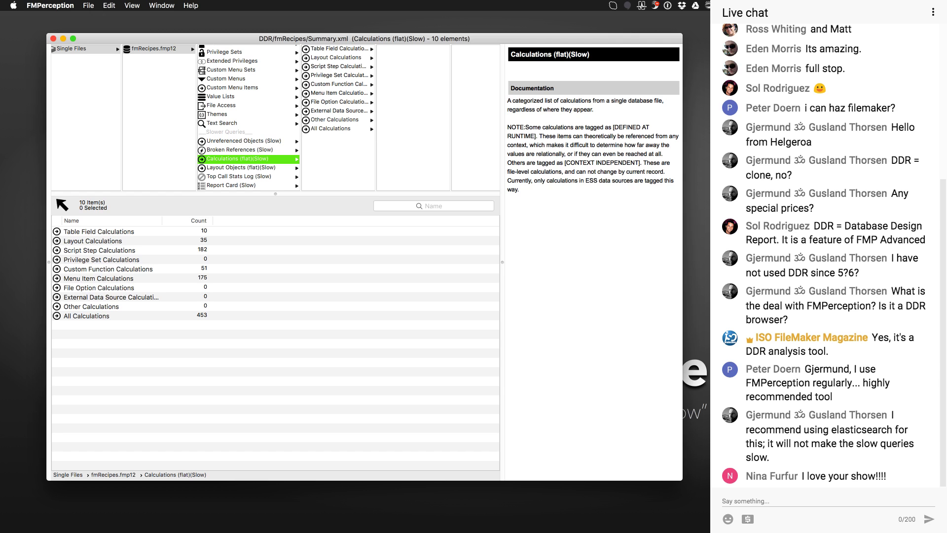
click(129, 316)
double_click(130, 316)
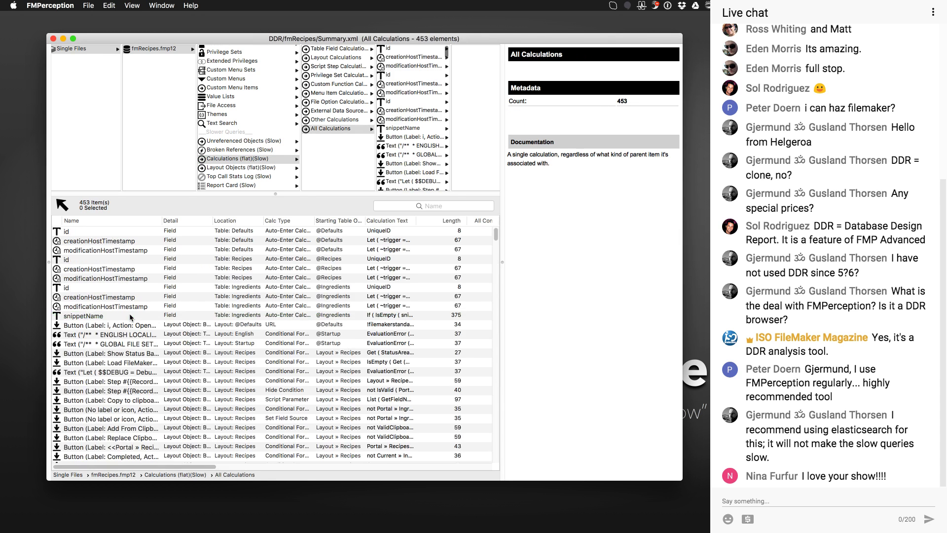
click(451, 220)
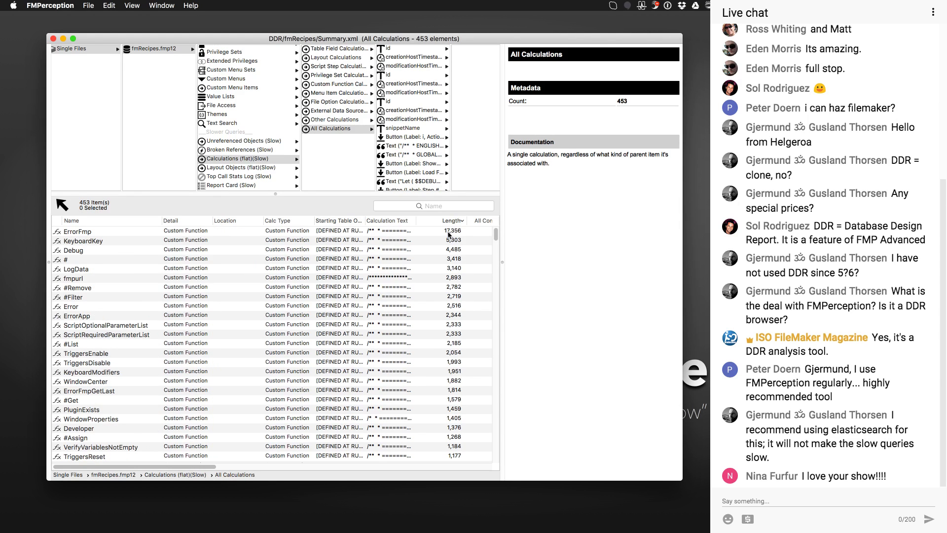
Select the ErrorFmp custom function and read through its header comments and error-code calculation
click(449, 235)
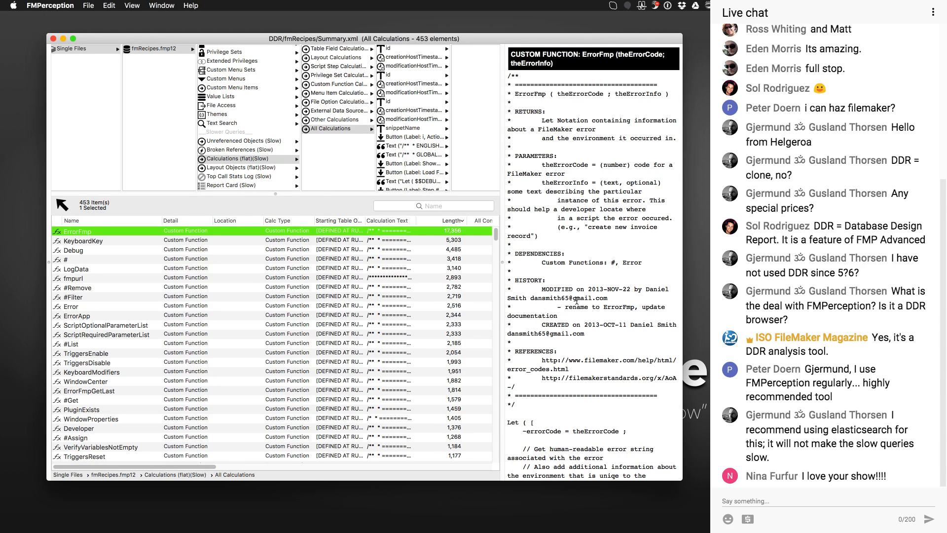
scroll(578, 304, down, 3)
scroll(578, 303, down, 20)
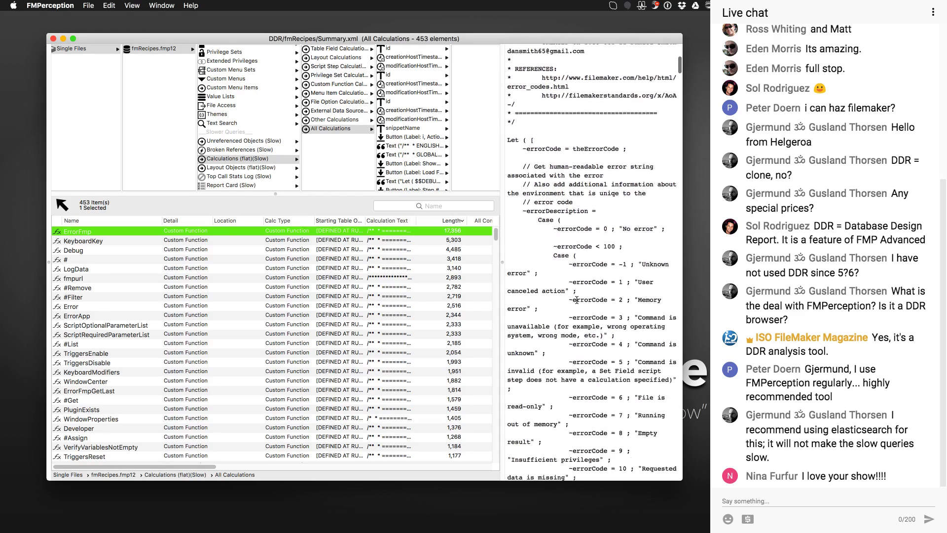
scroll(578, 303, down, 15)
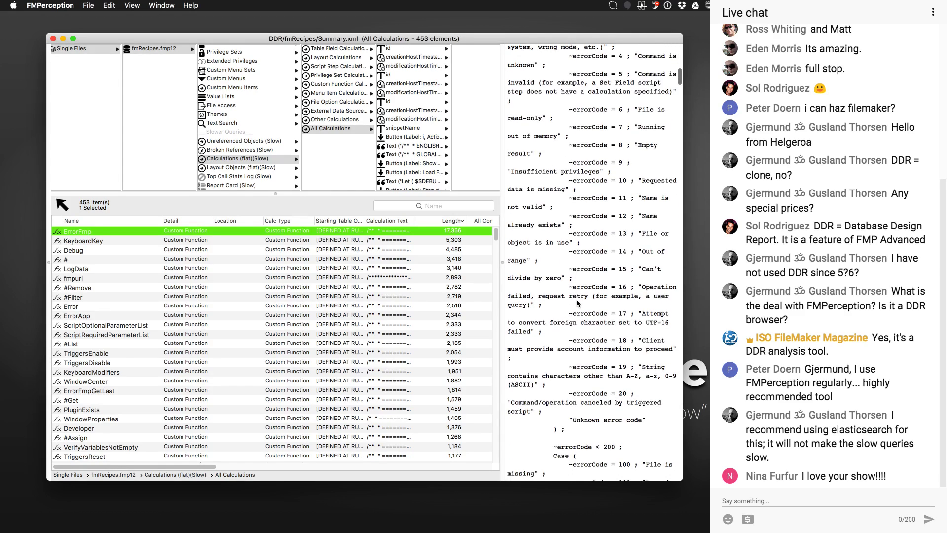
scroll(578, 303, down, 20)
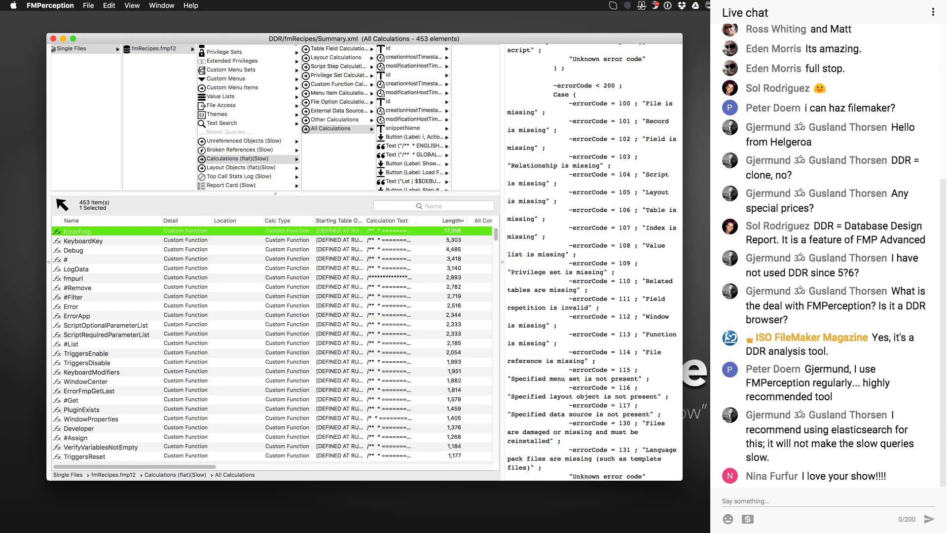
key(super+Tab)
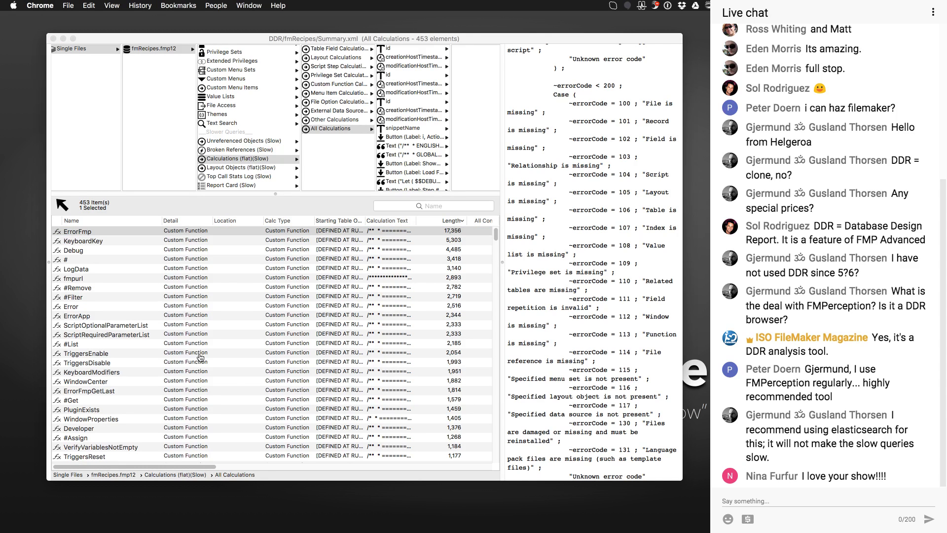
click(262, 232)
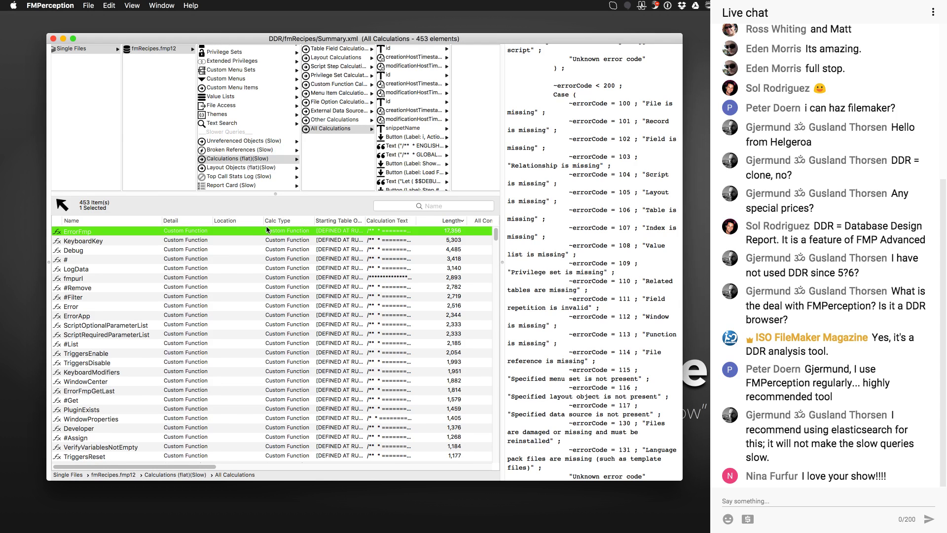
Find the Null custom function through its All Comment? marker in the calculation list and select it
scroll(415, 236, right, 3)
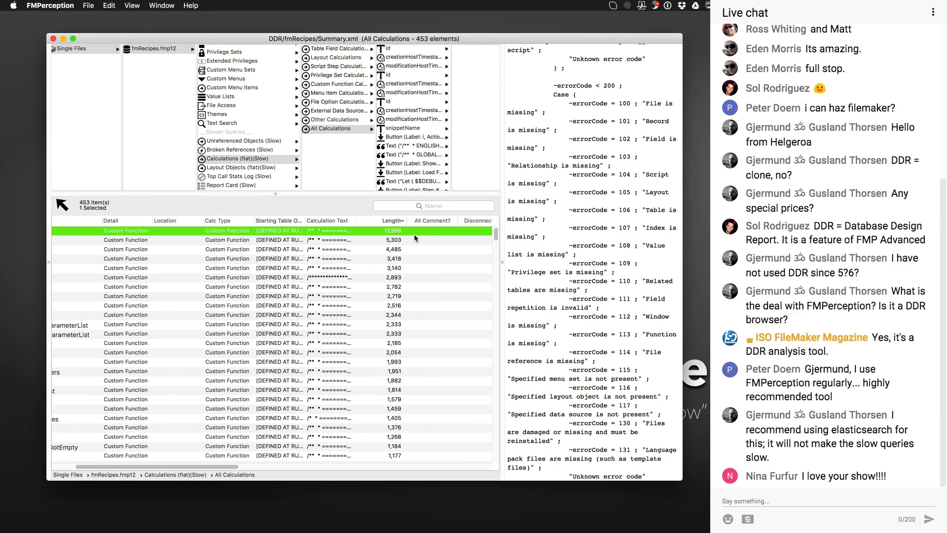
scroll(414, 234, right, 2)
scroll(397, 238, down, 5)
scroll(397, 238, down, 15)
scroll(396, 238, down, 5)
click(397, 271)
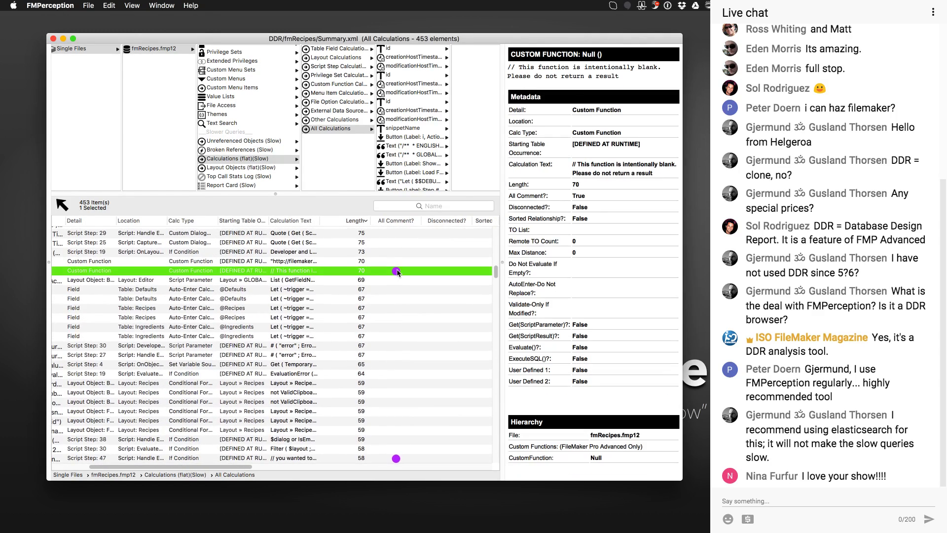
Examine the Null custom function's metadata, hierarchy and documentation, and check its name in the calculation list
scroll(397, 271, left, 1)
scroll(397, 272, up, 1)
scroll(398, 275, right, 1)
scroll(401, 276, down, 1)
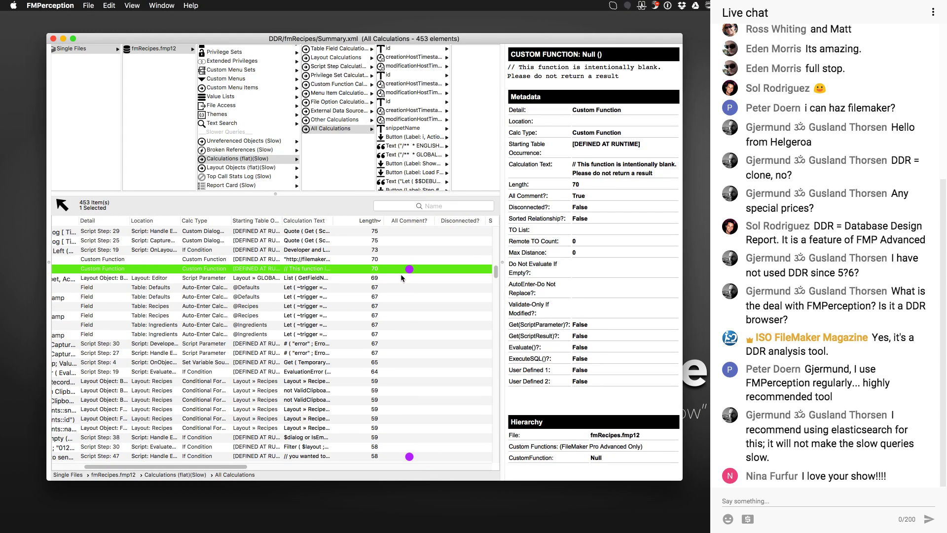
scroll(644, 303, down, 2)
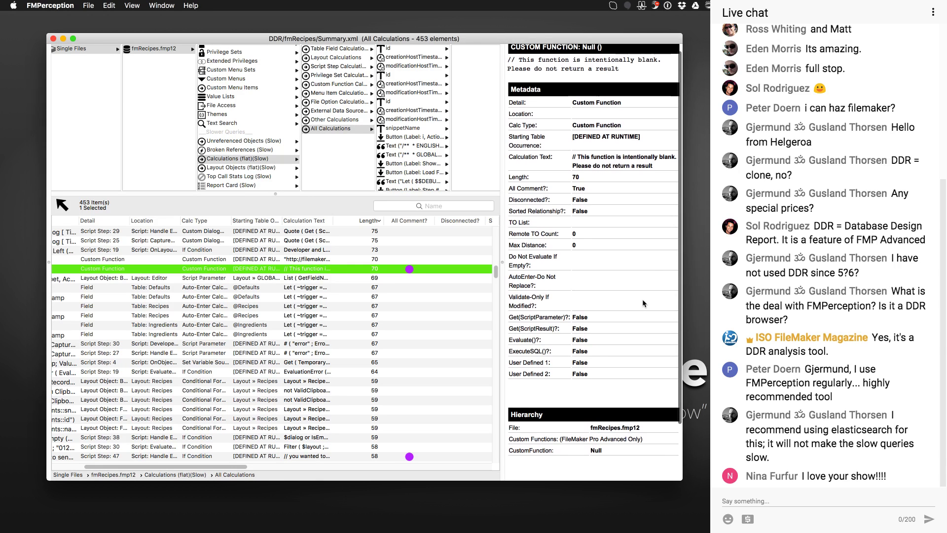
scroll(641, 299, down, 5)
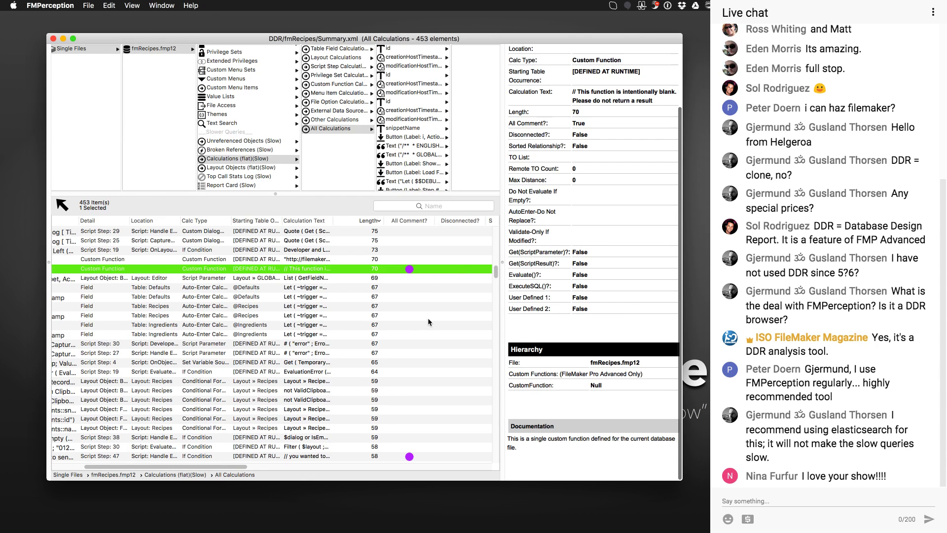
scroll(429, 319, down, 1)
scroll(429, 318, left, 1)
scroll(298, 265, left, 10)
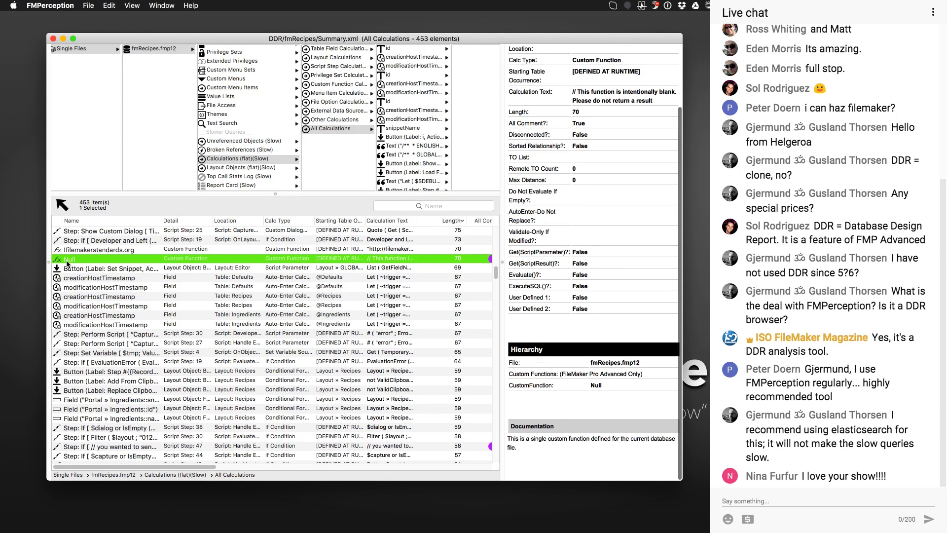
Look over the other all-comment calculations and sort the list by All Comment? so the marked entries come first
scroll(94, 262, right, 8)
scroll(96, 262, right, 7)
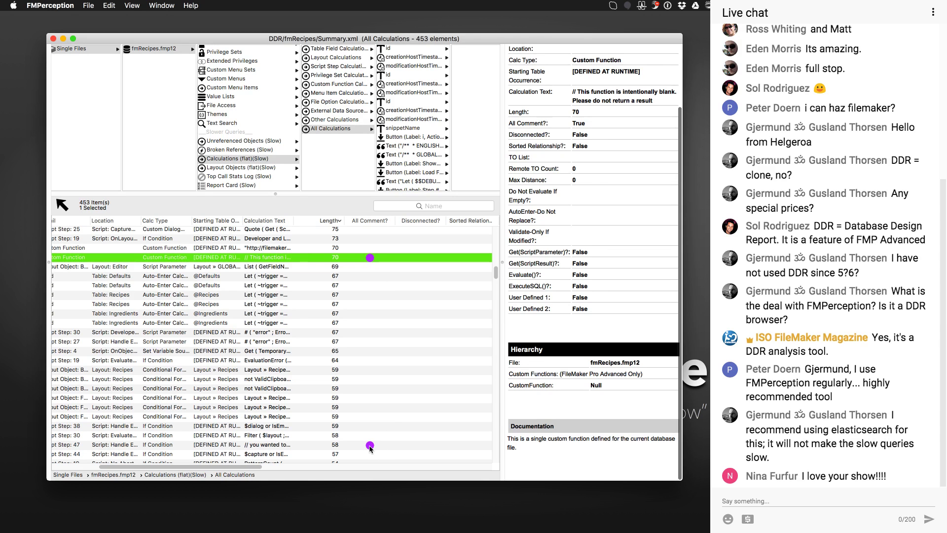
scroll(370, 447, down, 5)
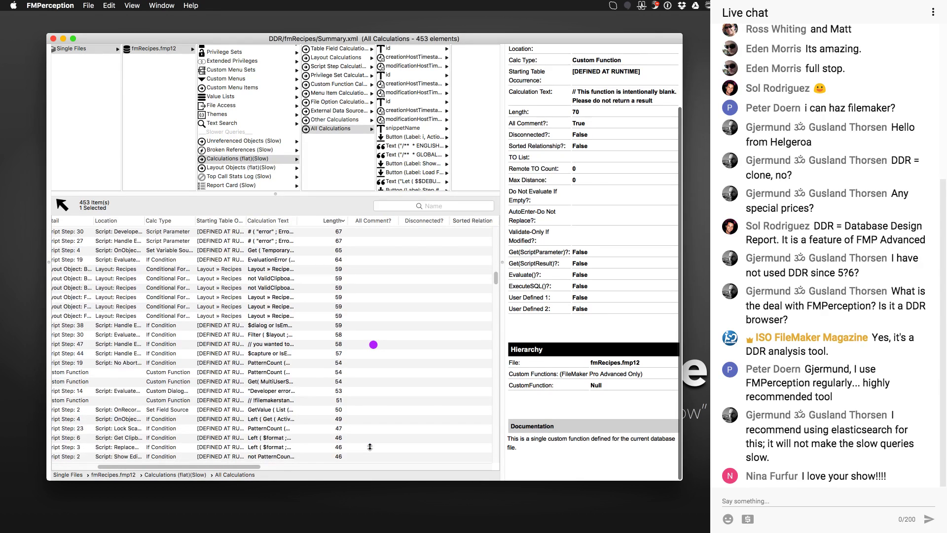
scroll(370, 447, up, 5)
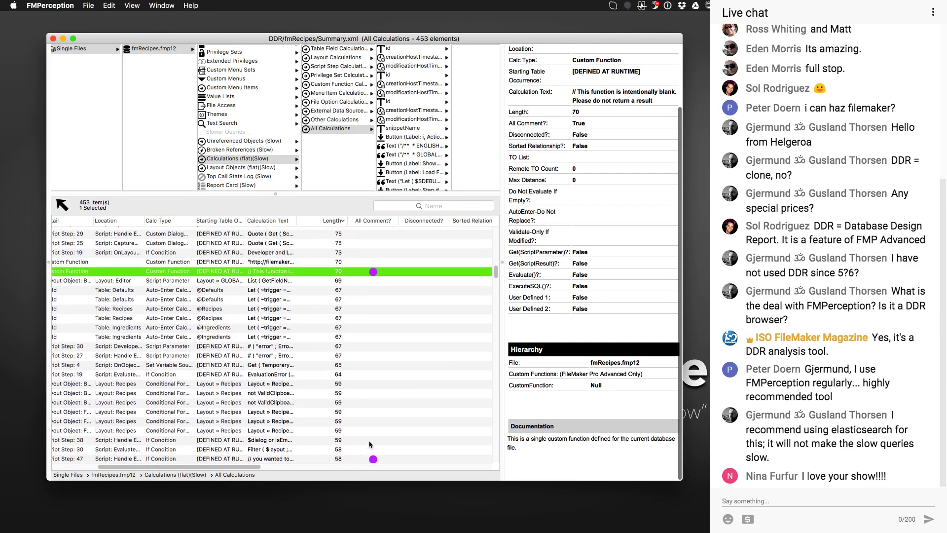
scroll(369, 437, left, 1)
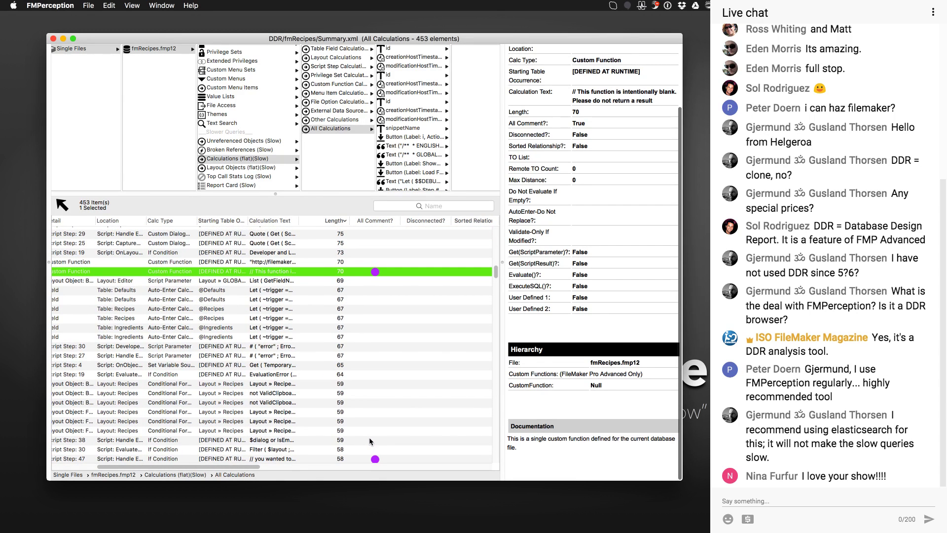
scroll(377, 288, left, 1)
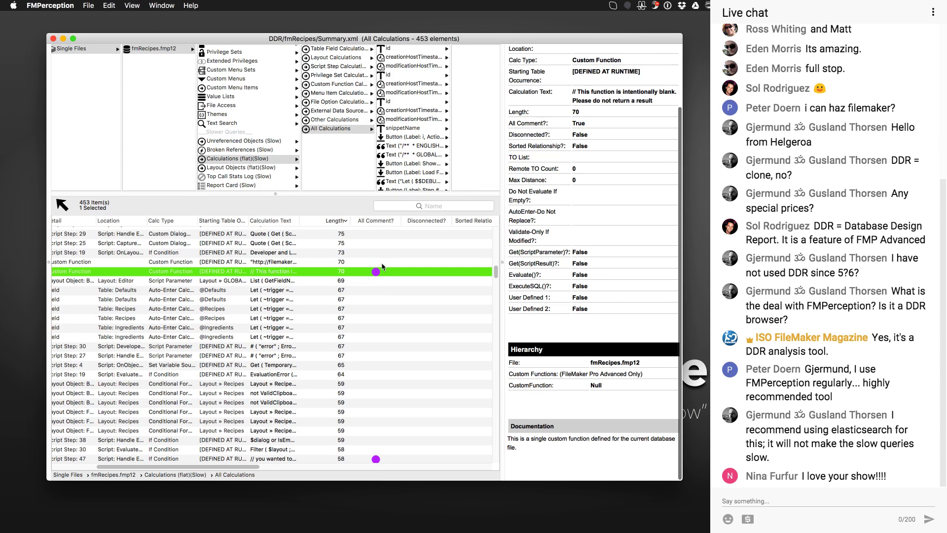
click(384, 221)
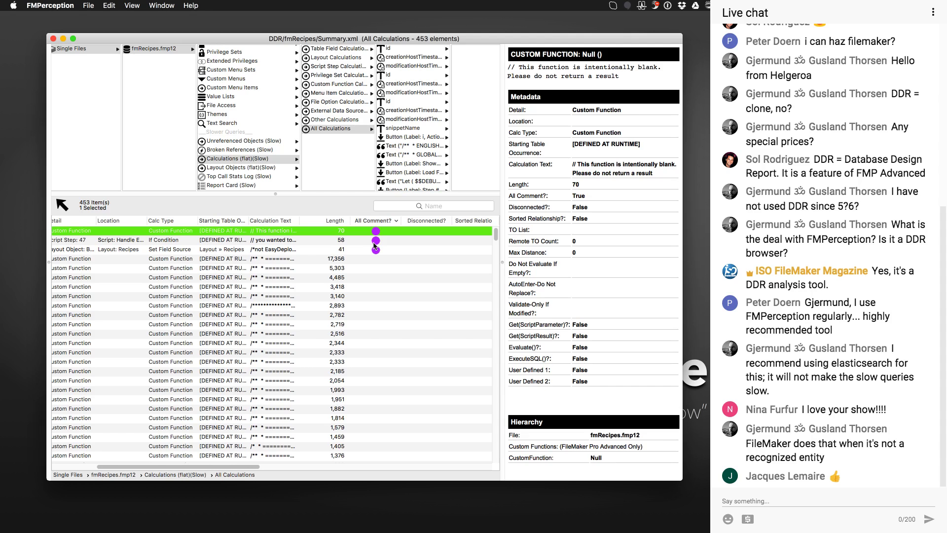
scroll(375, 244, left, 4)
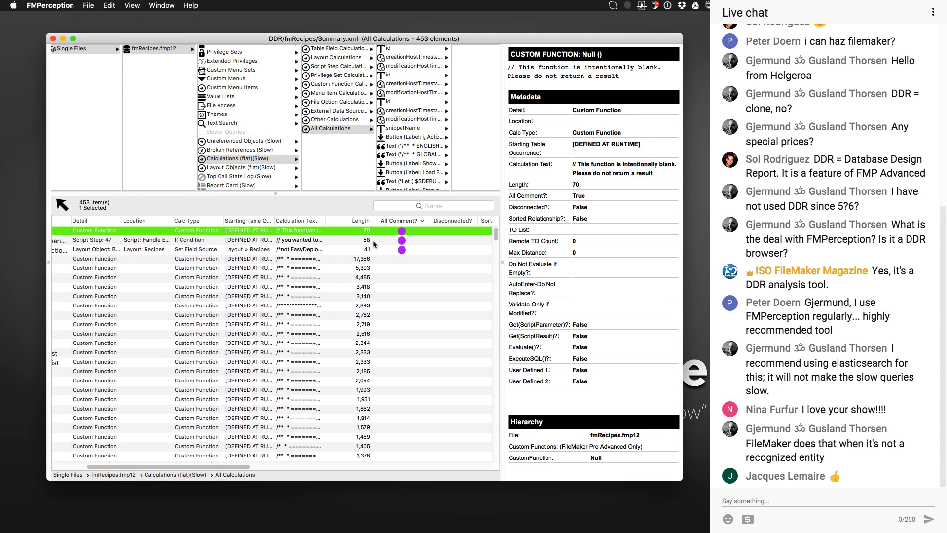
Inspect the calculations flagged All Comment? and open the If step from the Handle Error script
scroll(373, 244, left, 8)
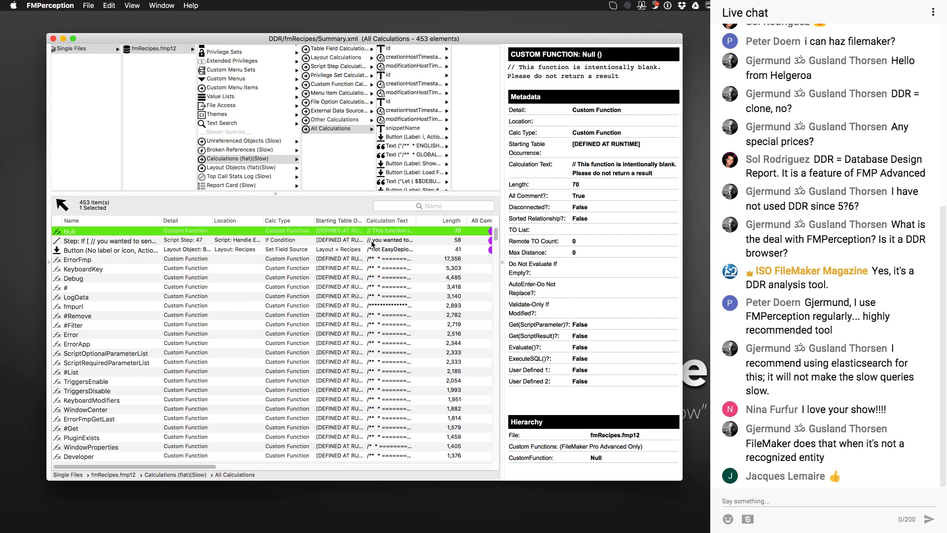
scroll(373, 244, right, 8)
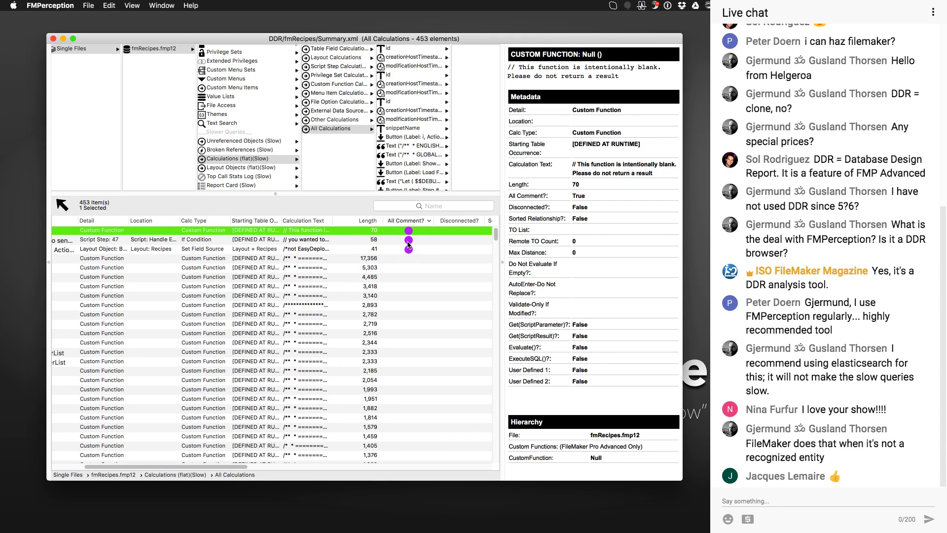
click(408, 241)
scroll(407, 245, right, 2)
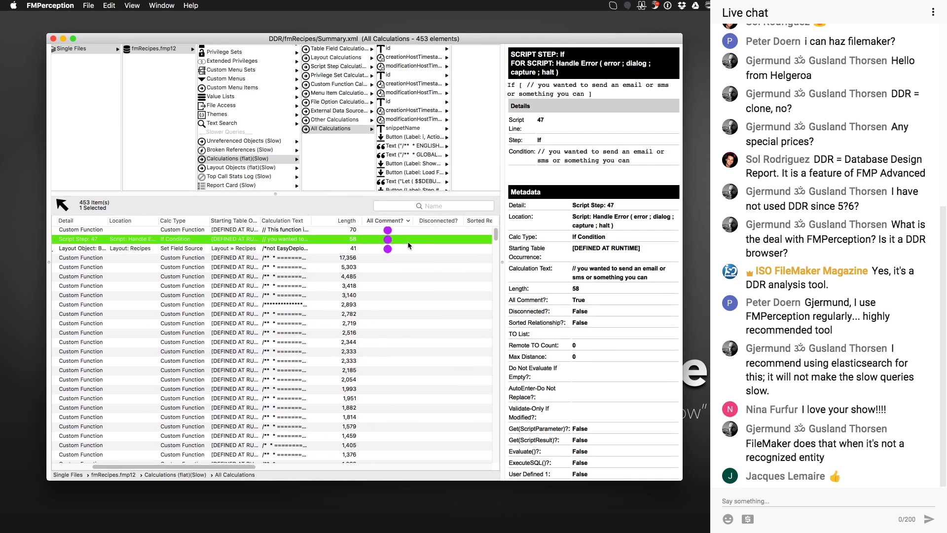
scroll(406, 241, right, 1)
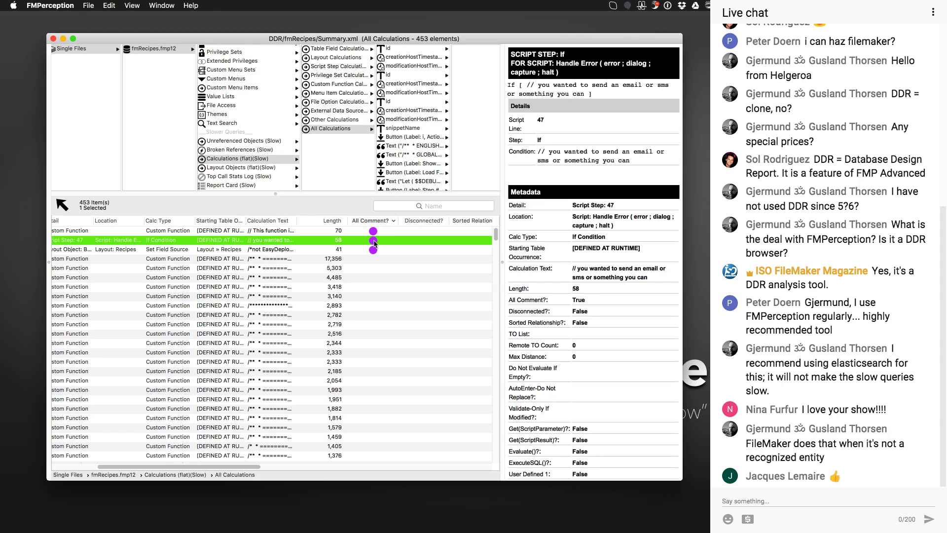
scroll(375, 244, left, 1)
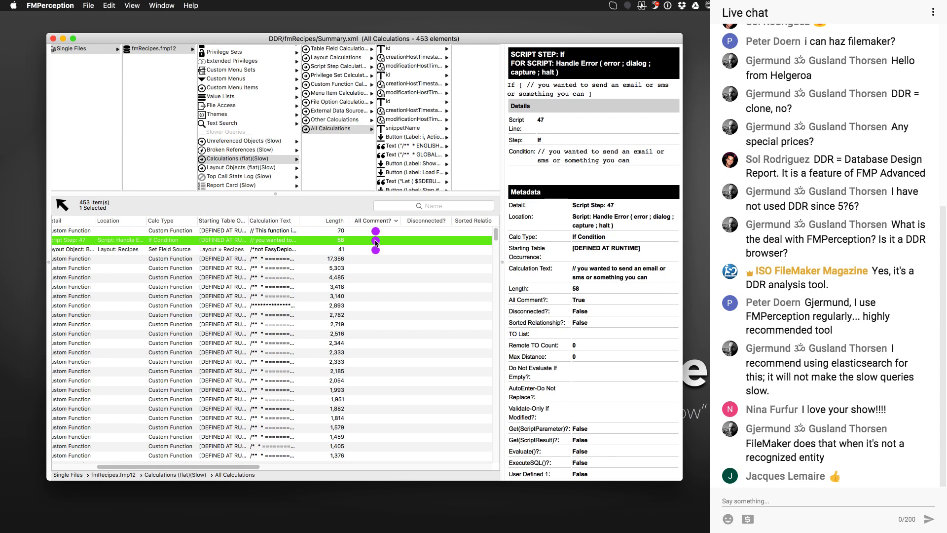
double_click(376, 242)
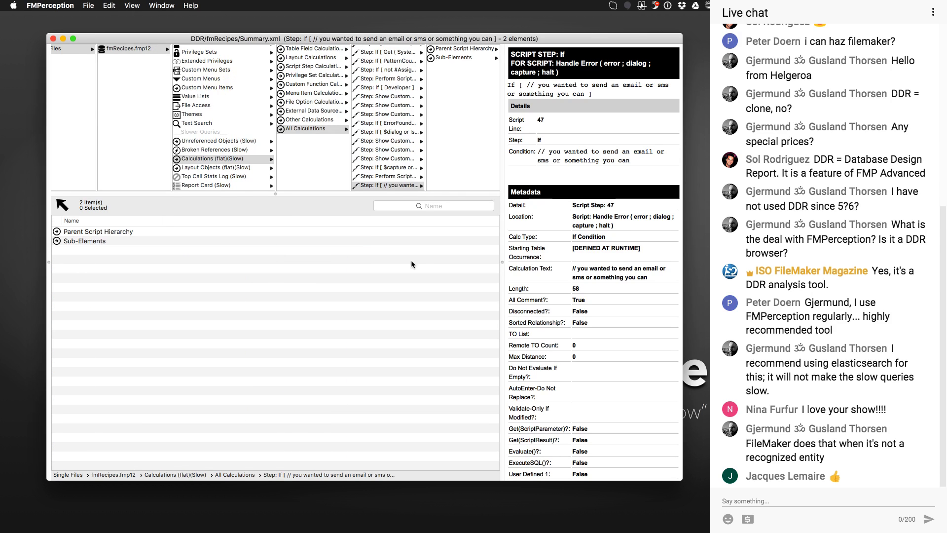
Return to the All Calculations list and review the details of the all-comment If condition at script step 47
click(309, 129)
scroll(464, 260, right, 3)
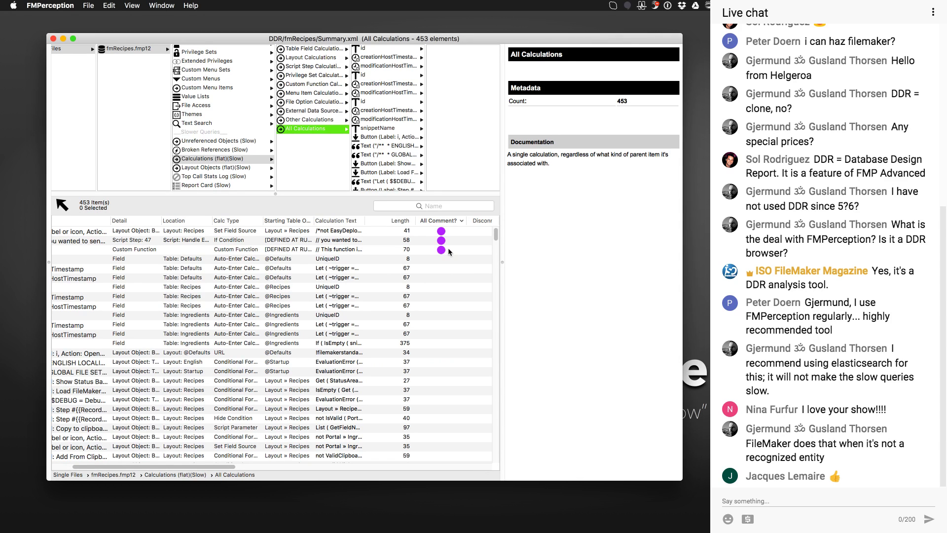
scroll(444, 250, left, 3)
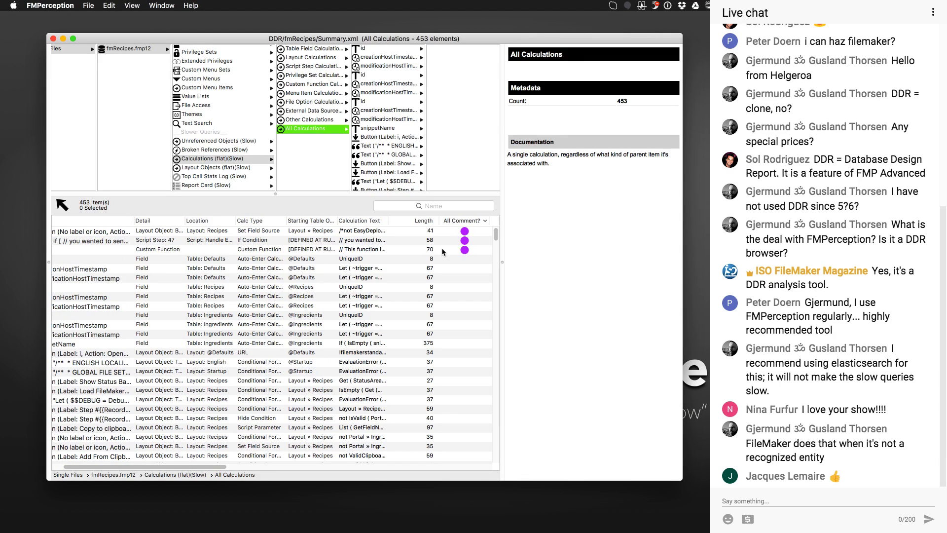
scroll(442, 252, left, 1)
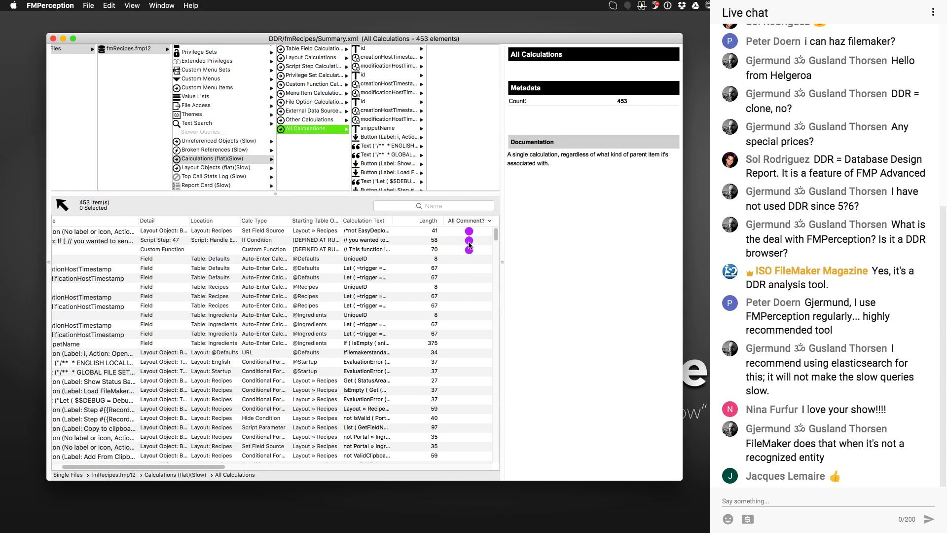
click(470, 242)
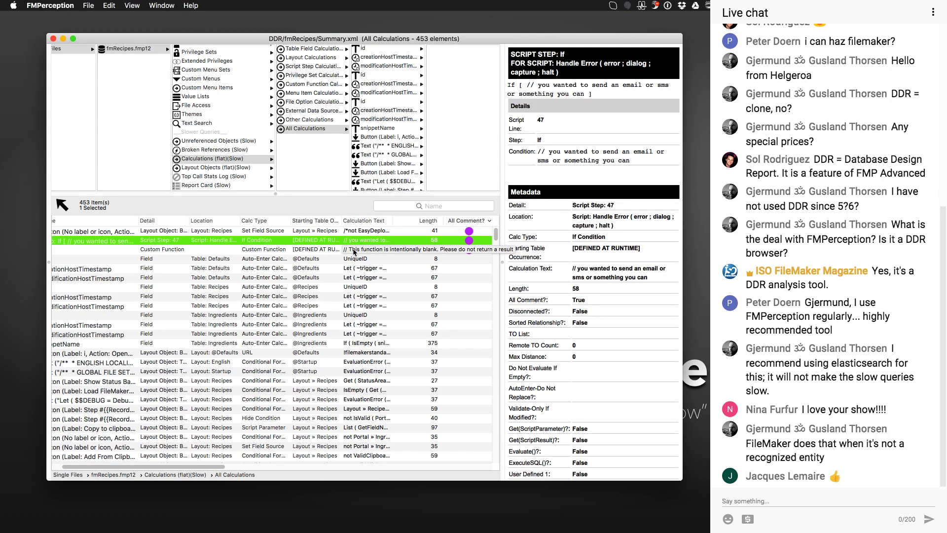
scroll(352, 261, left, 2)
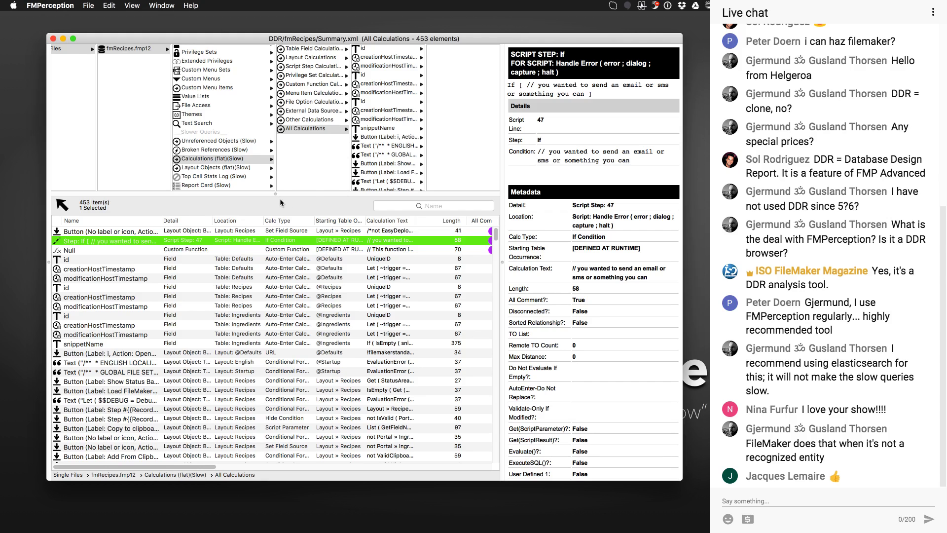
Enlarge the column browser and reopen the All Calculations list under Calculations (flat)(Slow)
drag(275, 194, 275, 213)
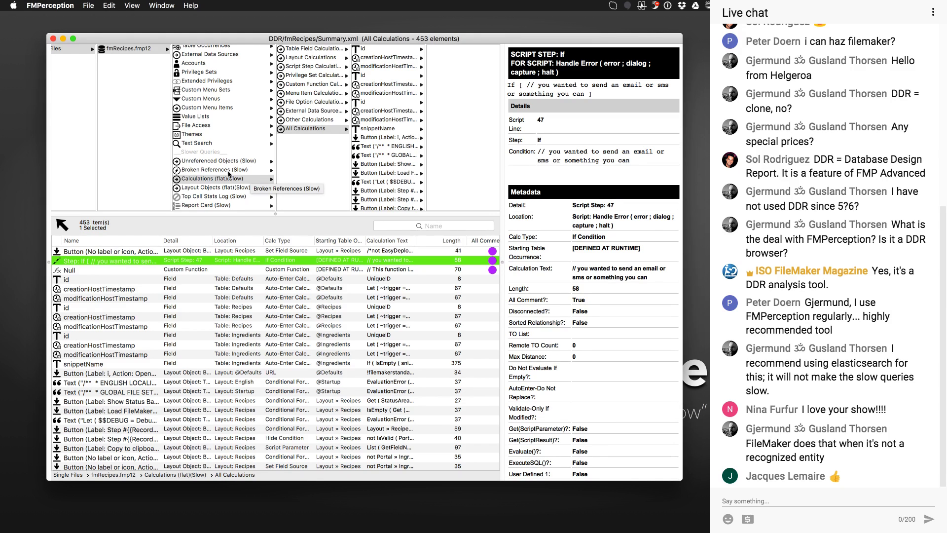
click(196, 144)
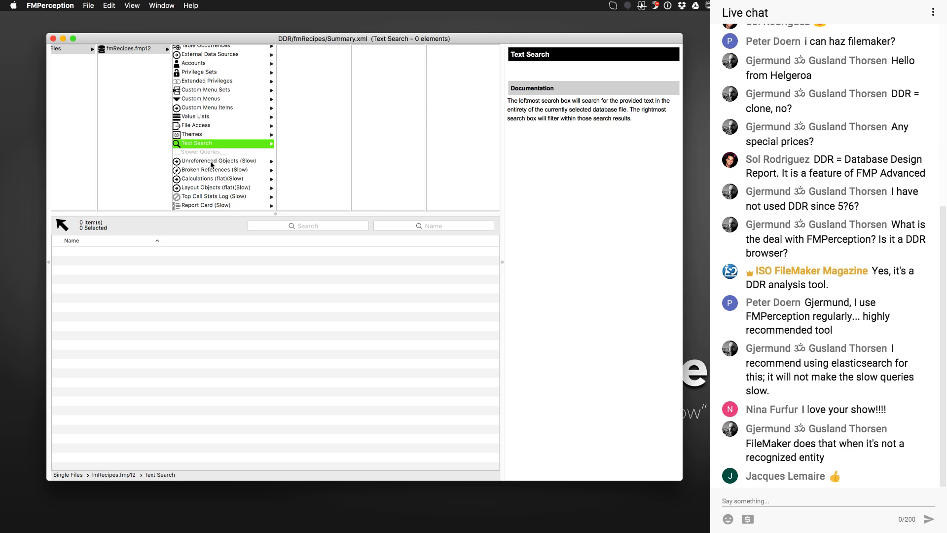
click(205, 179)
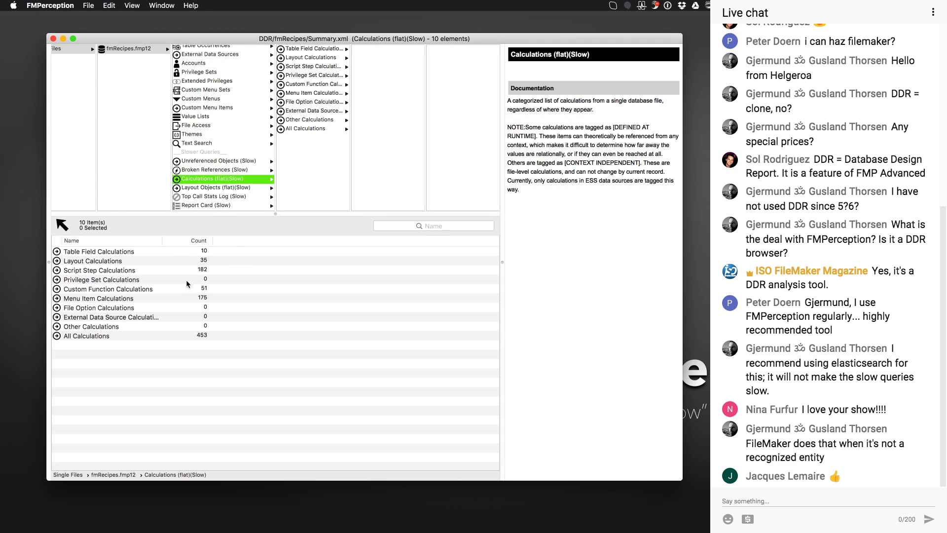
click(135, 337)
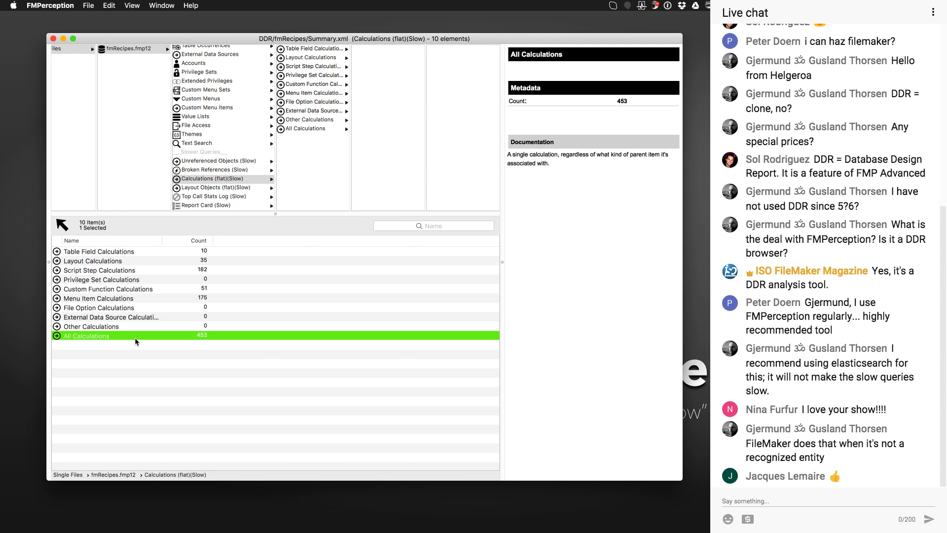
double_click(133, 338)
Widen the Remote TO Count and Sorted Relationship? columns to show their full headings
scroll(402, 316, right, 2)
scroll(401, 315, right, 5)
scroll(399, 319, right, 6)
scroll(399, 315, right, 5)
scroll(398, 316, right, 2)
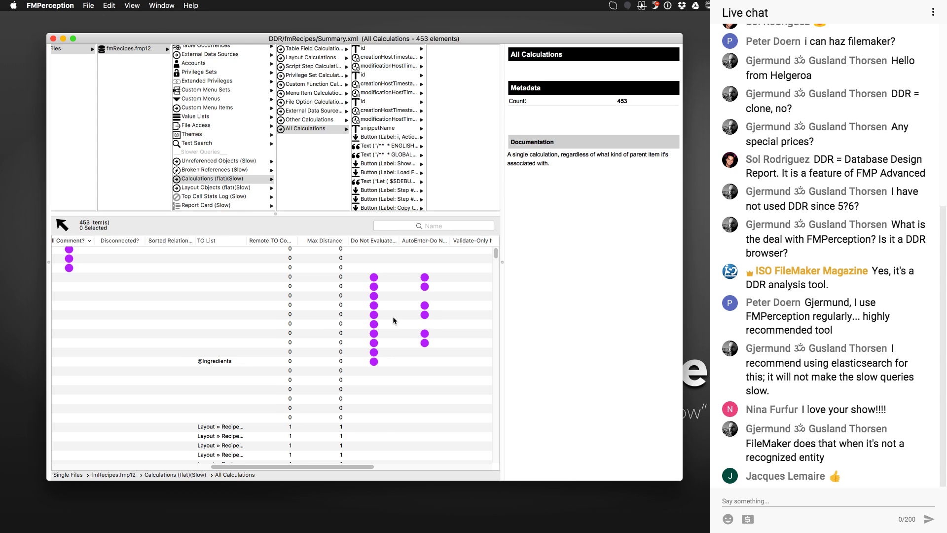
scroll(394, 320, right, 1)
scroll(394, 321, left, 1)
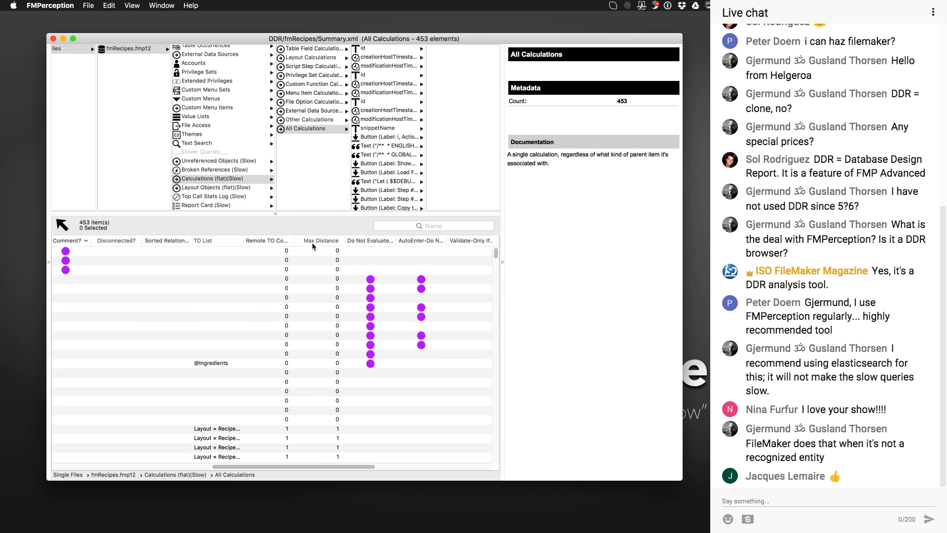
mouse_move(292, 240)
mouse_down()
mouse_move(323, 240)
mouse_move(301, 240)
mouse_up()
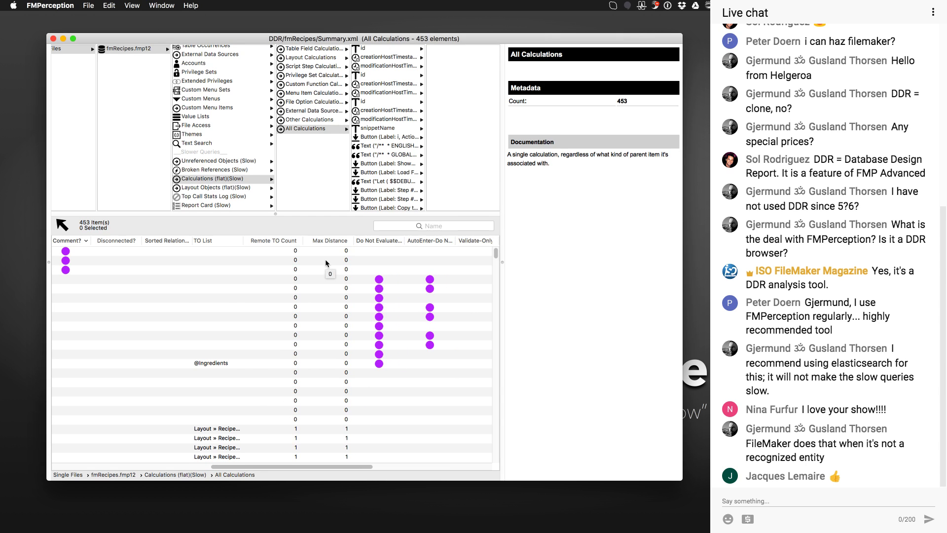
drag(191, 240, 215, 240)
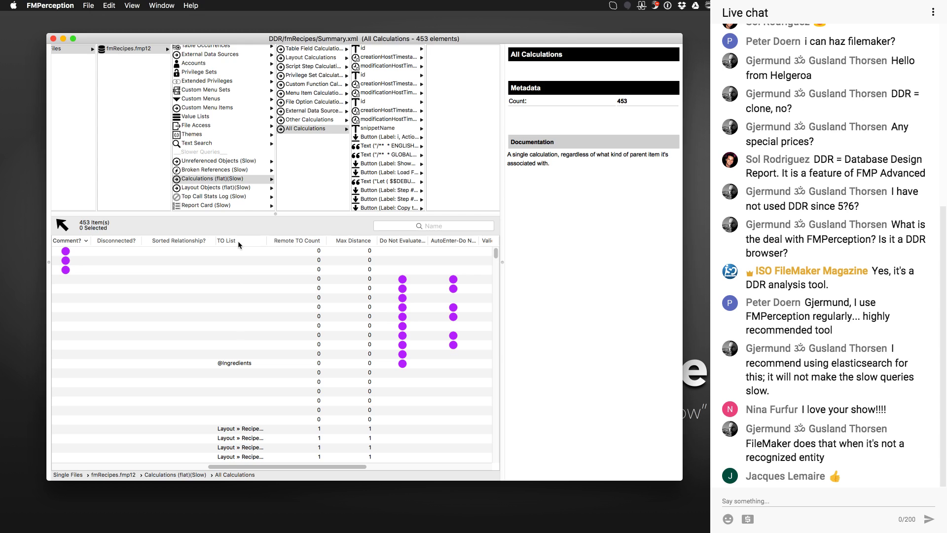
Widen the Do Not Evaluate If Empty?, AutoEnter-Do Not Replace? and Validate-Only If Modified? columns to show their full headings
key(F1)
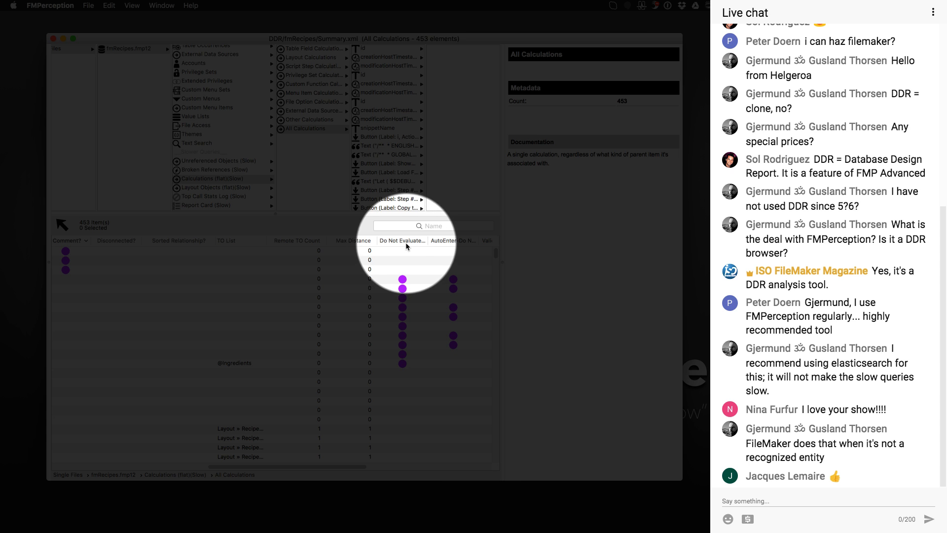
scroll(407, 243, right, 3)
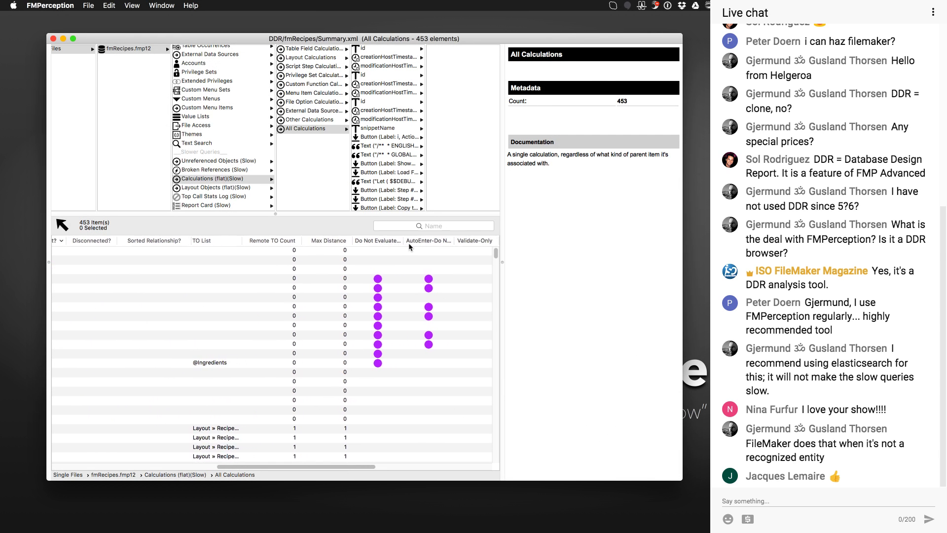
scroll(409, 241, right, 3)
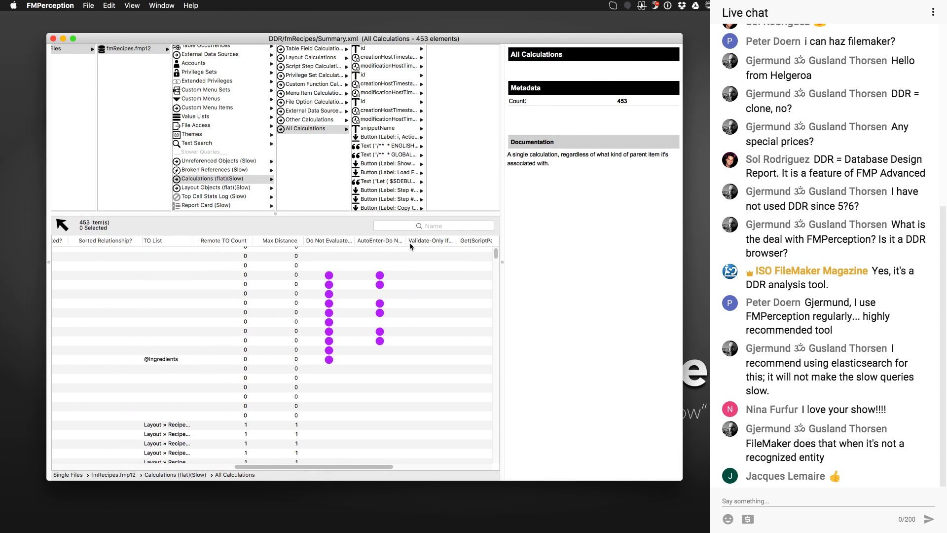
scroll(410, 241, right, 3)
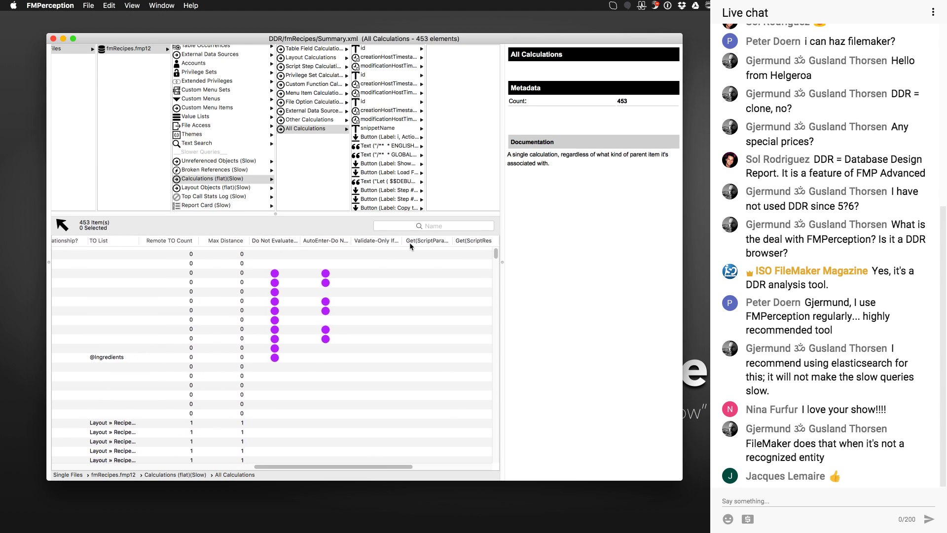
scroll(409, 242, right, 3)
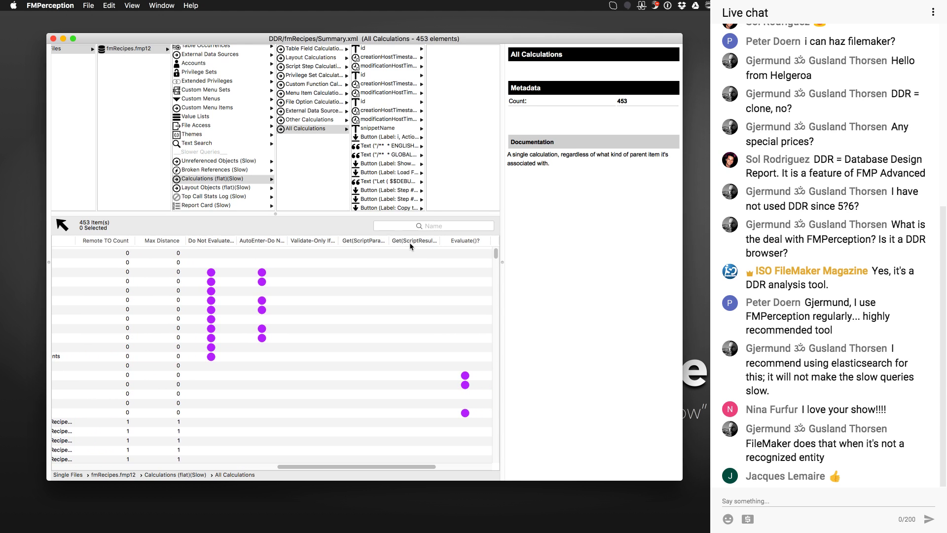
scroll(307, 246, right, 1)
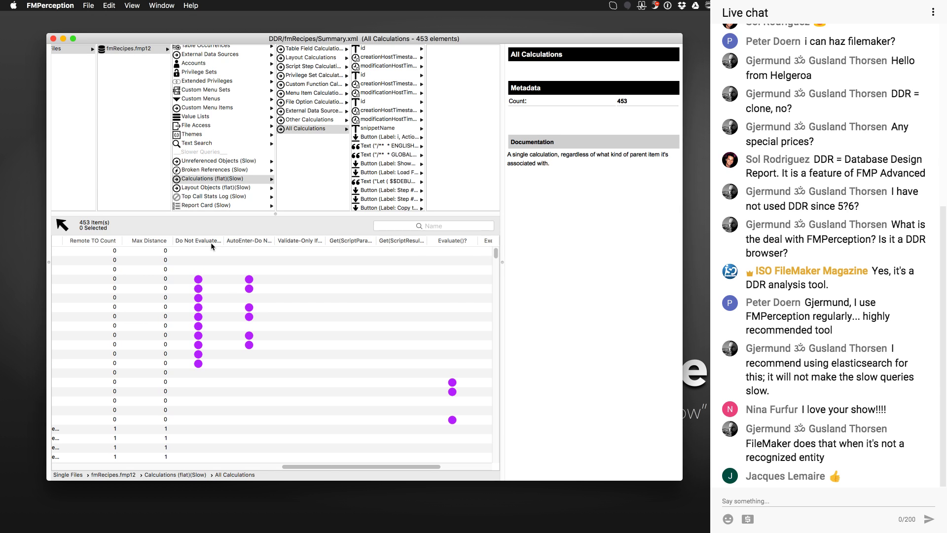
drag(223, 239, 356, 240)
scroll(409, 239, right, 3)
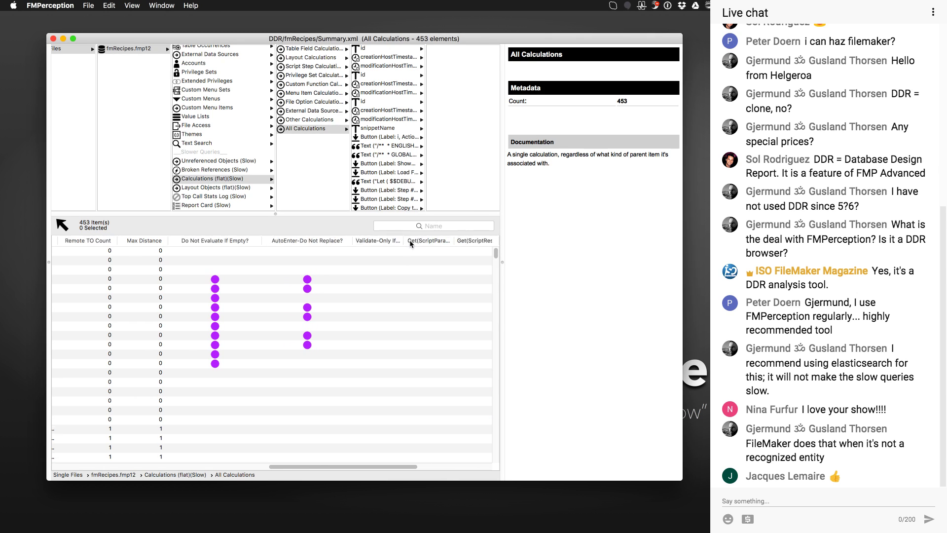
drag(342, 239, 383, 239)
Widen the Get(ScriptParameter)?, Get(ScriptResult)?, Evaluate()? and ExecuteSQL()? columns to show their full headings
scroll(383, 238, right, 4)
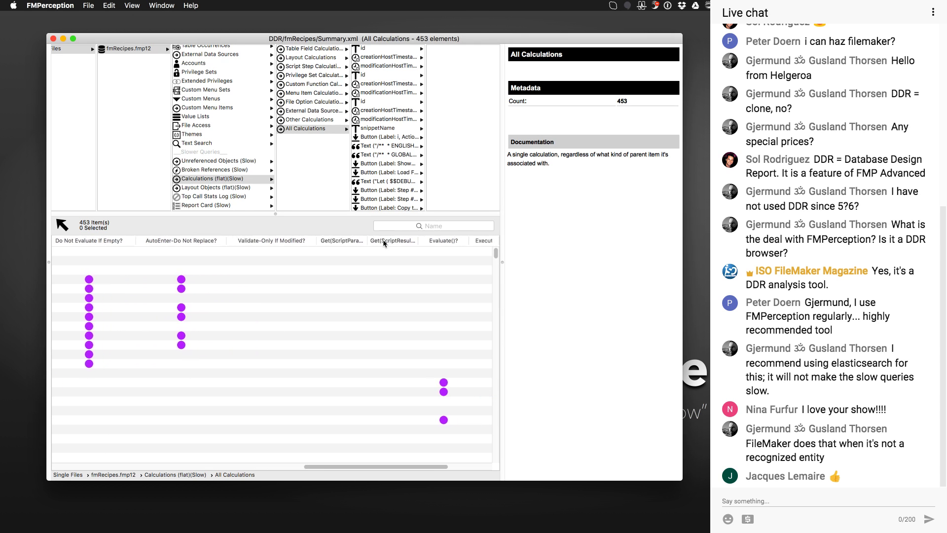
drag(355, 240, 449, 241)
scroll(451, 247, right, 4)
scroll(447, 244, right, 2)
scroll(446, 246, right, 2)
scroll(446, 246, down, 1)
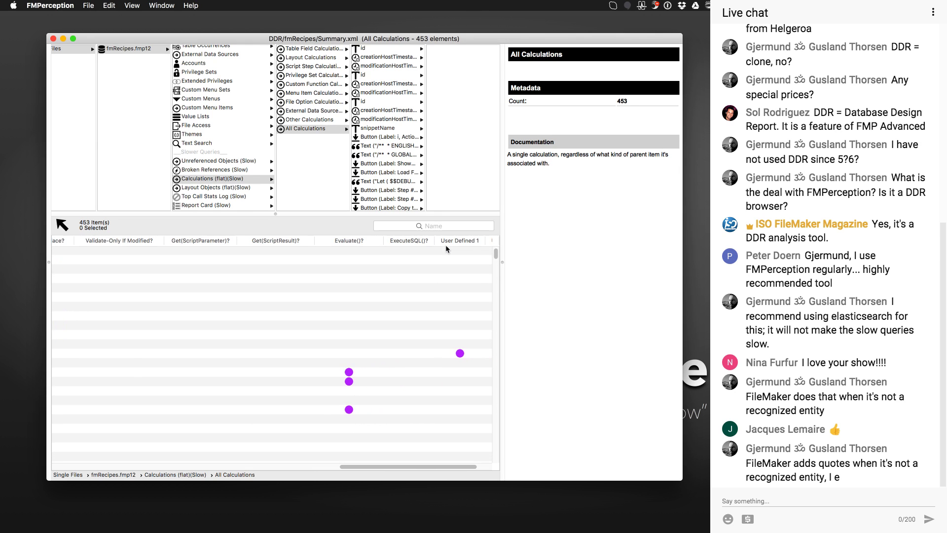
drag(445, 241, 452, 241)
scroll(452, 241, right, 4)
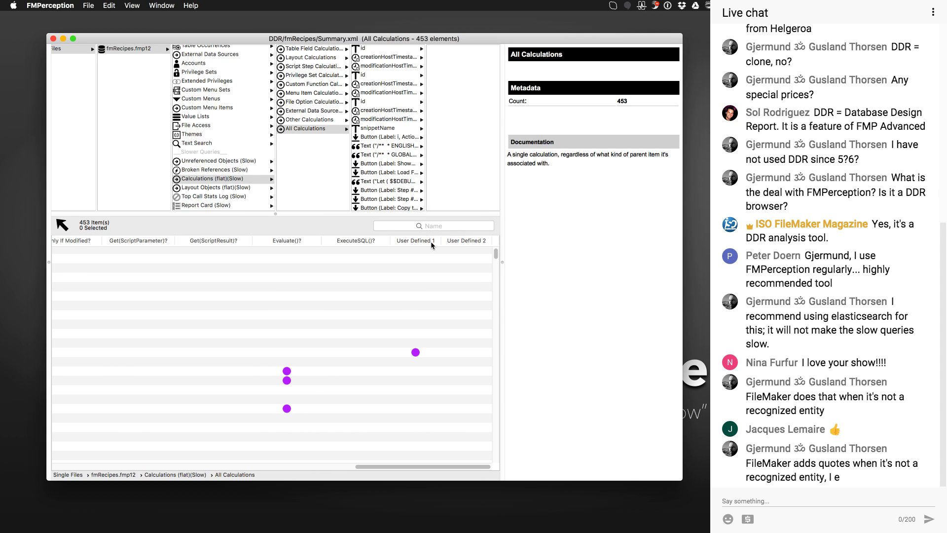
Examine the TO List, Remote TO Count and Max Distance values down the calculations list
scroll(433, 247, left, 1)
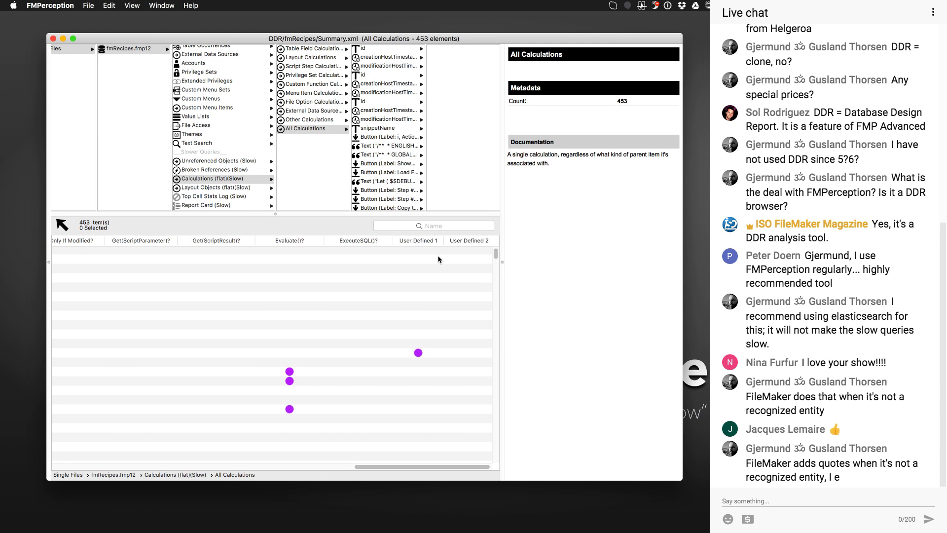
scroll(408, 276, left, 10)
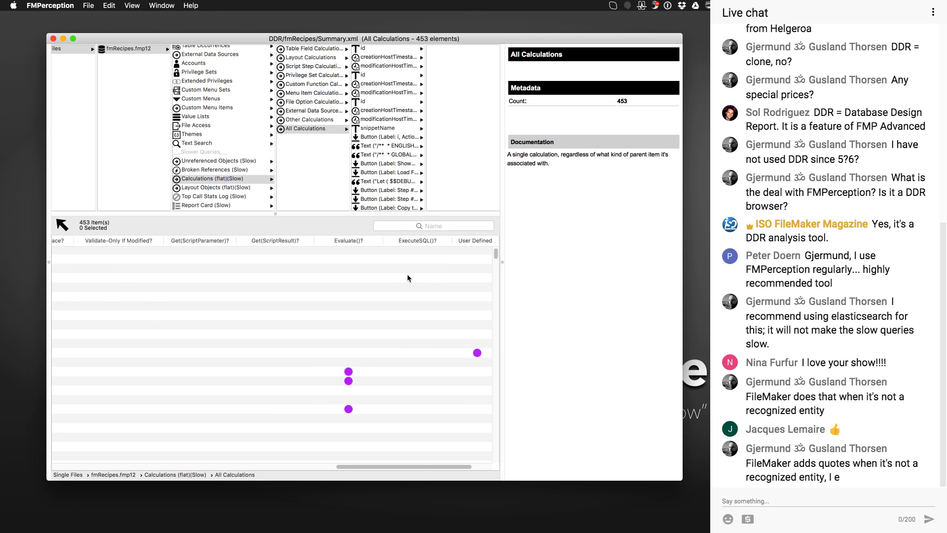
scroll(407, 277, left, 16)
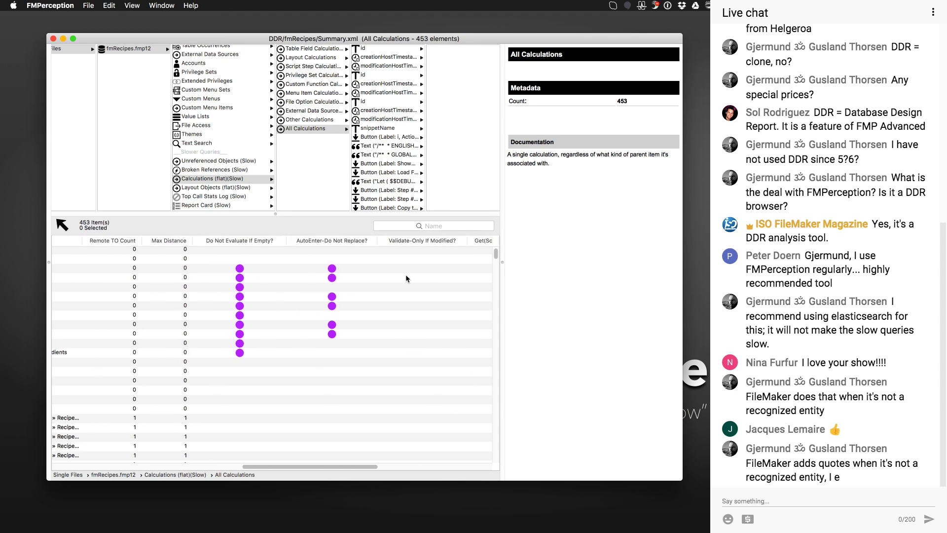
scroll(402, 275, left, 1)
scroll(283, 295, down, 5)
scroll(284, 317, down, 3)
scroll(284, 317, left, 1)
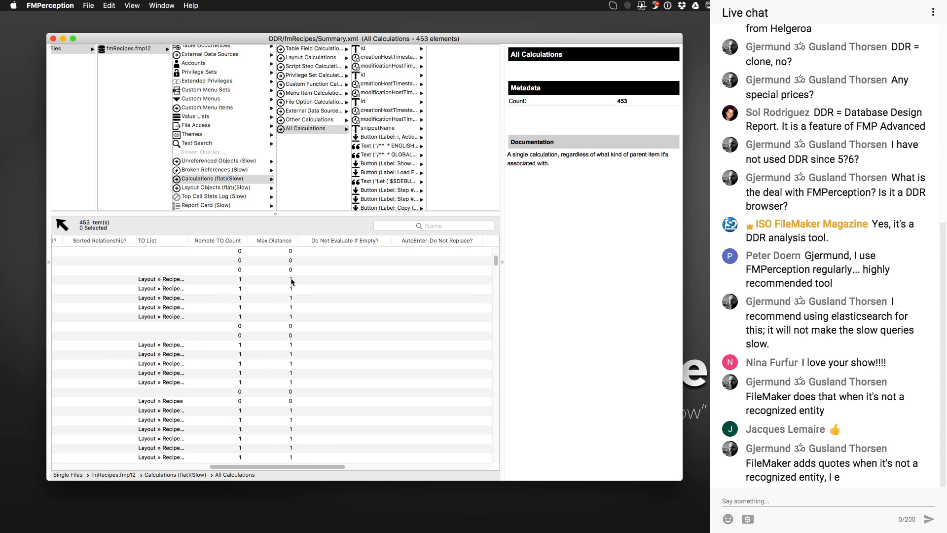
scroll(292, 360, down, 7)
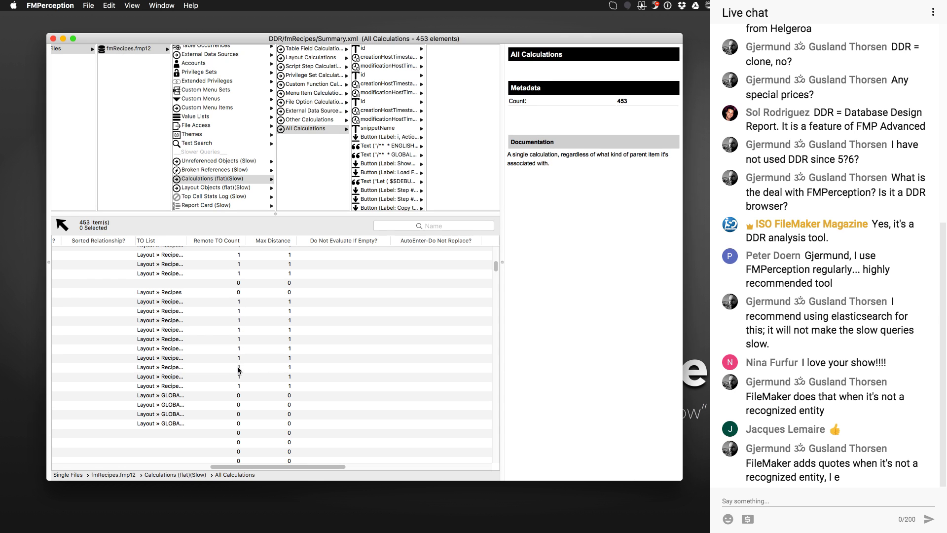
scroll(240, 374, down, 2)
scroll(240, 374, down, 10)
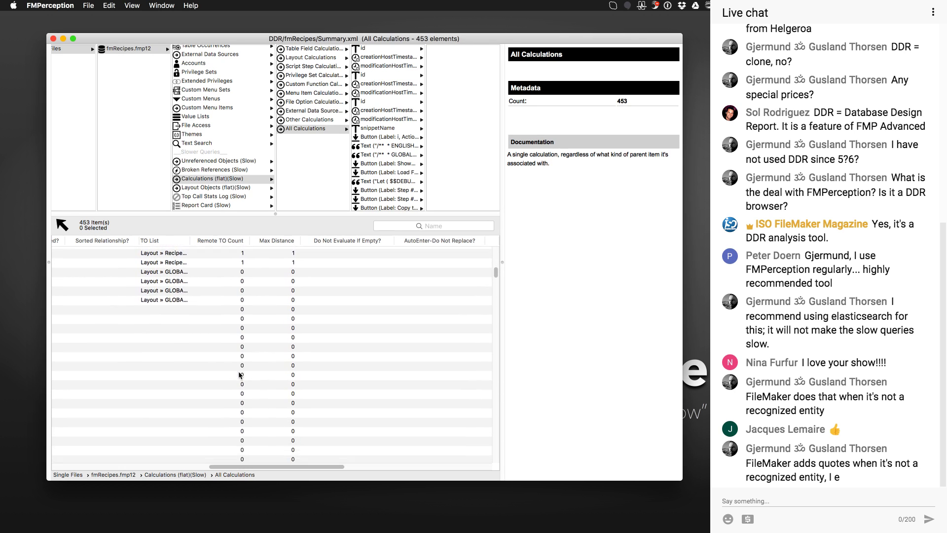
scroll(239, 375, up, 10)
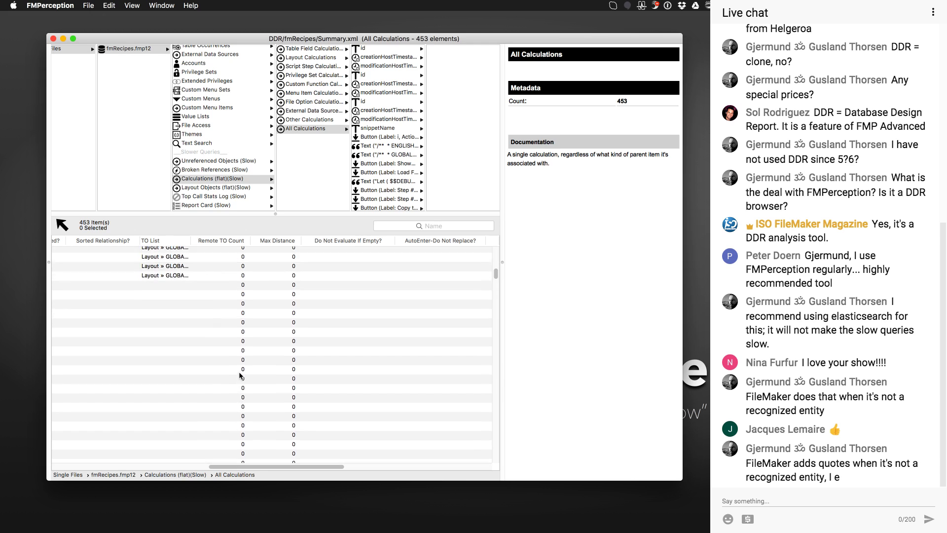
scroll(240, 375, up, 8)
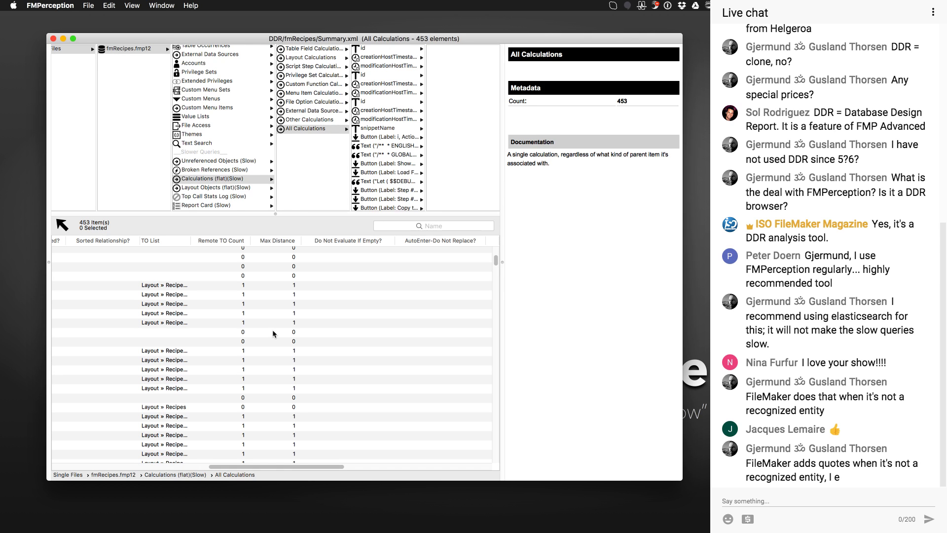
scroll(273, 332, up, 3)
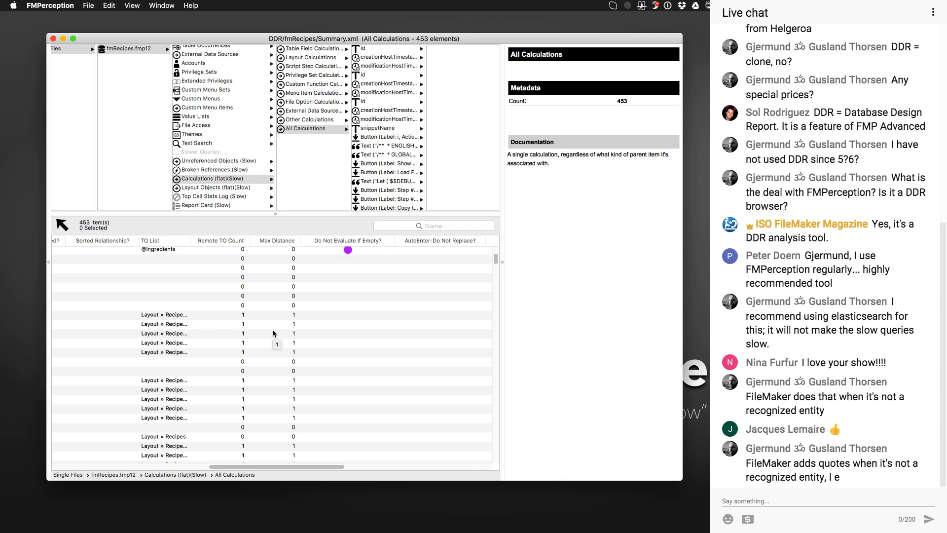
scroll(272, 330, up, 5)
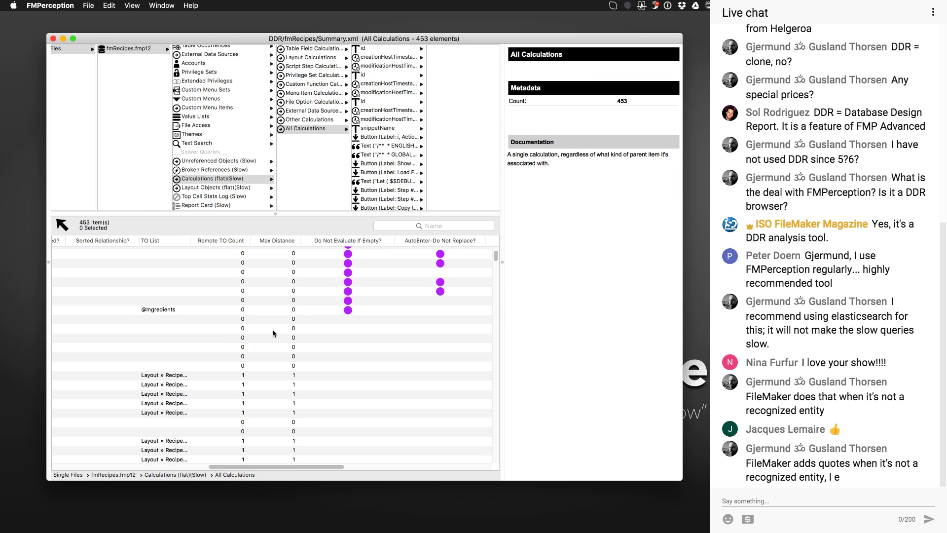
click(156, 310)
Inspect the conditional formatting calculations of the Recipes layout's portal step button and its Portal » Ingredients::completed button
scroll(156, 312, down, 8)
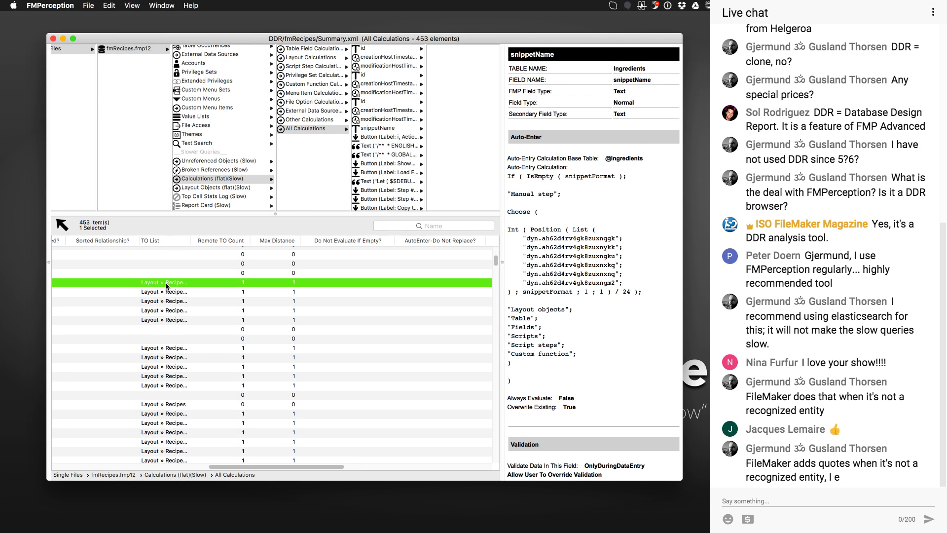
click(166, 284)
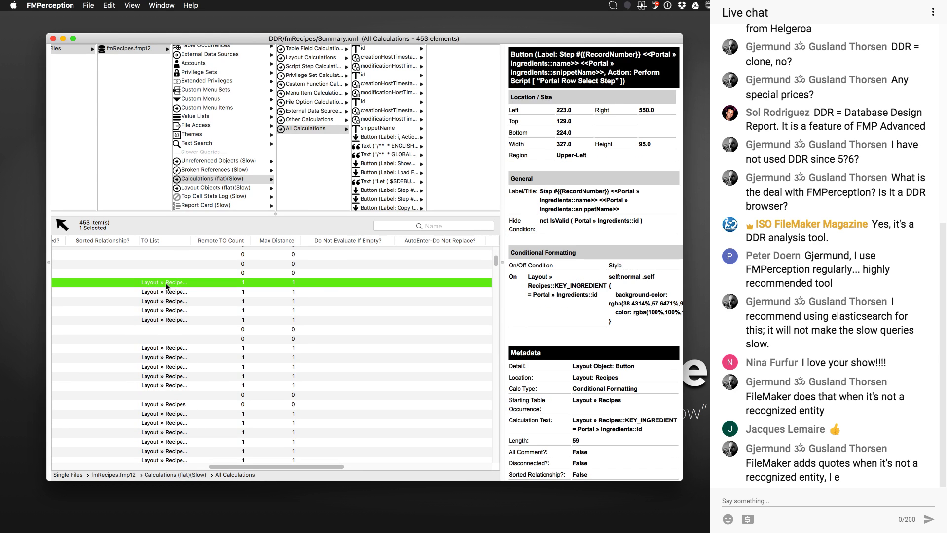
click(167, 311)
Inspect the conditional formatting calculations of the Portal » Ingredients::name and Layout » Recipes::id fields
scroll(167, 311, down, 5)
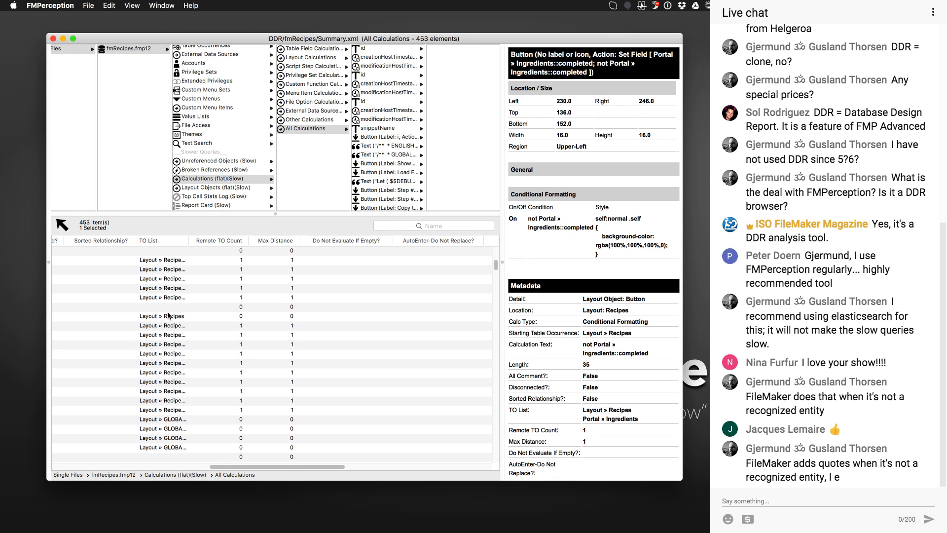
scroll(168, 316, down, 3)
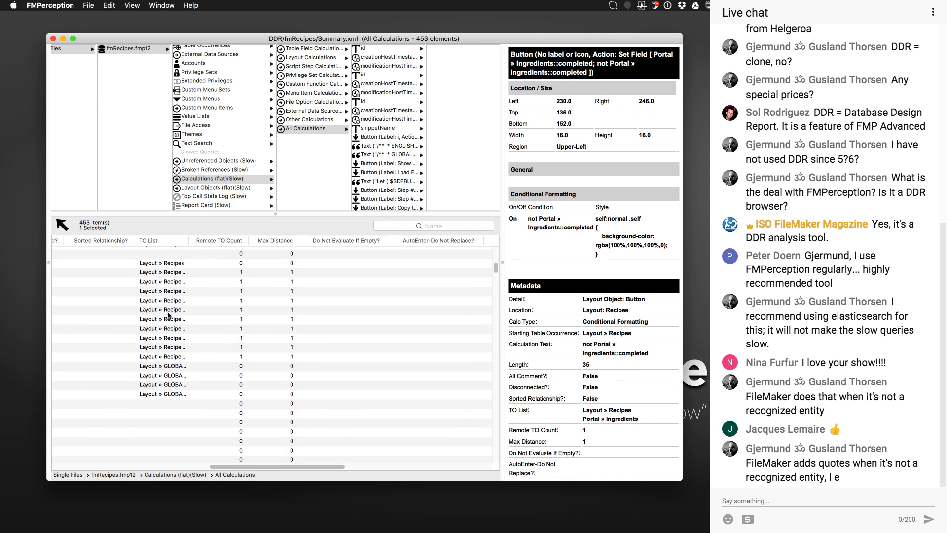
click(168, 311)
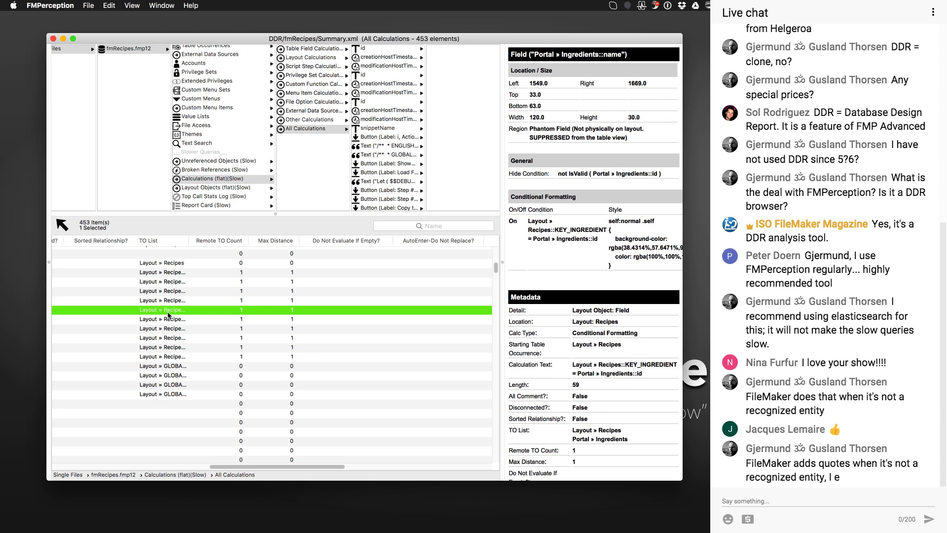
click(169, 339)
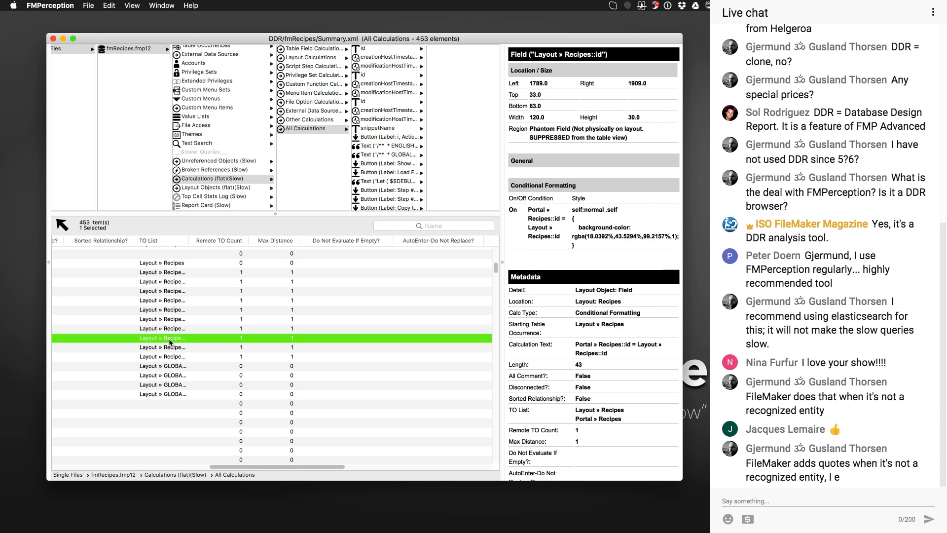
Examine the first calculations in the list across the columns from Name to AutoEnter-Do Not Replace?
scroll(169, 342, up, 2)
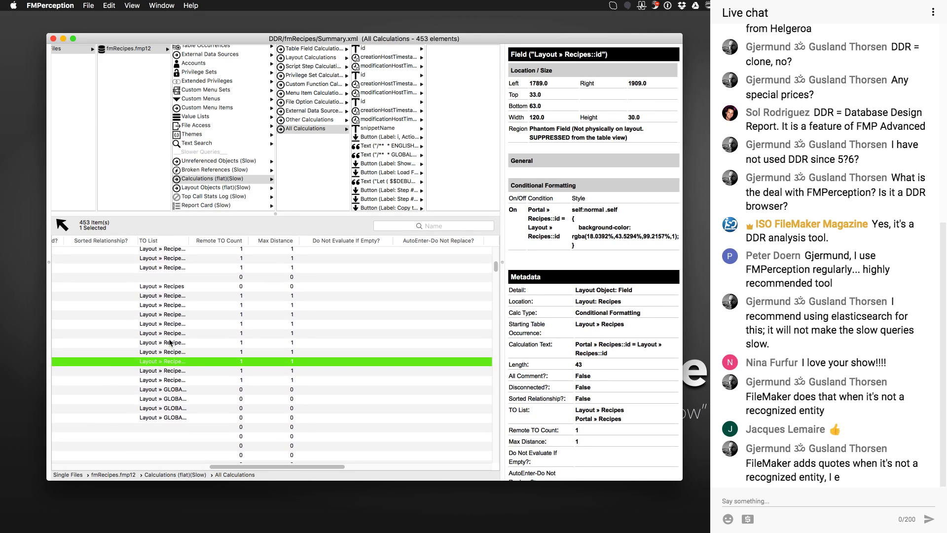
scroll(170, 341, up, 4)
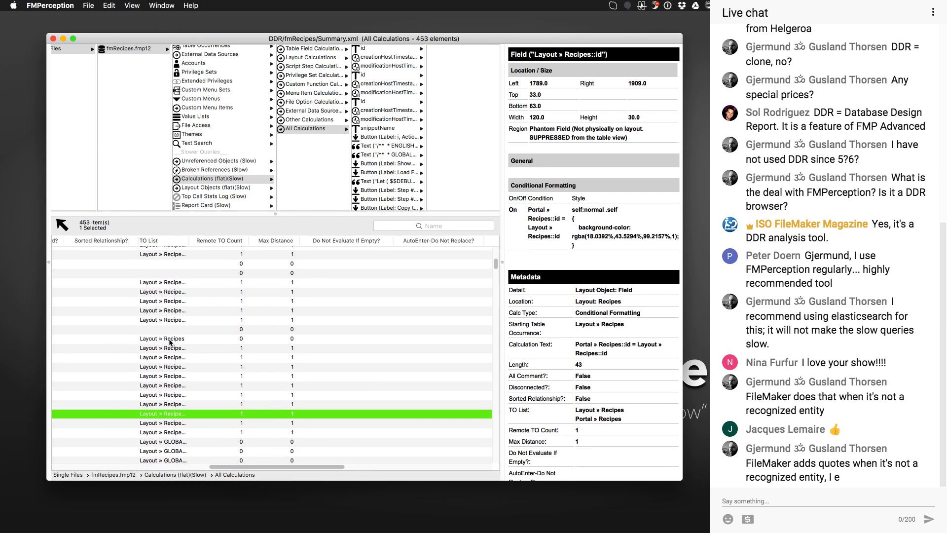
scroll(168, 339, right, 5)
scroll(169, 339, down, 1)
scroll(170, 342, up, 10)
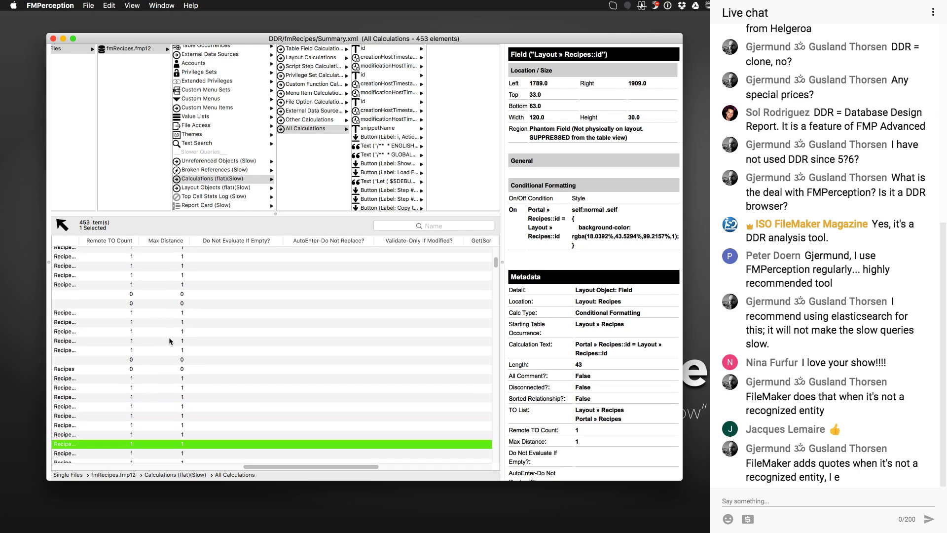
scroll(202, 367, left, 15)
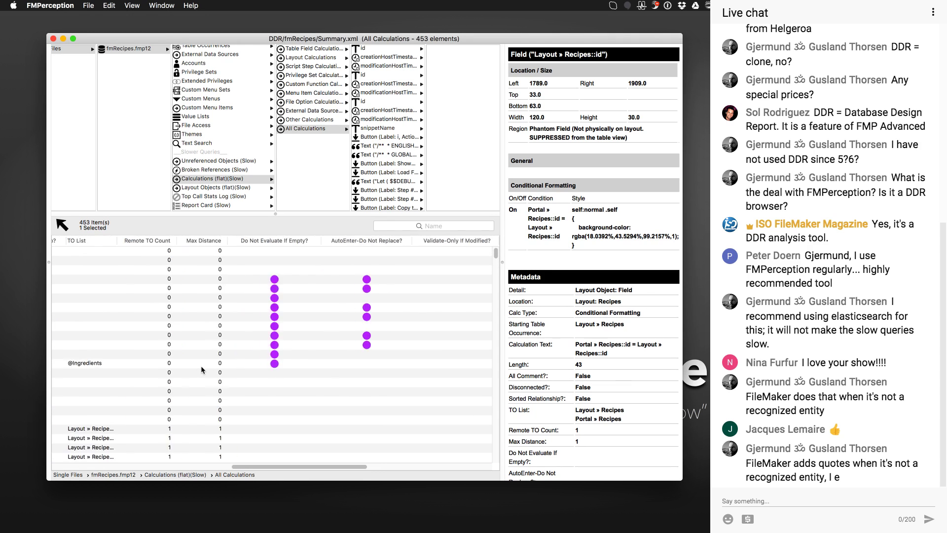
scroll(201, 370, left, 5)
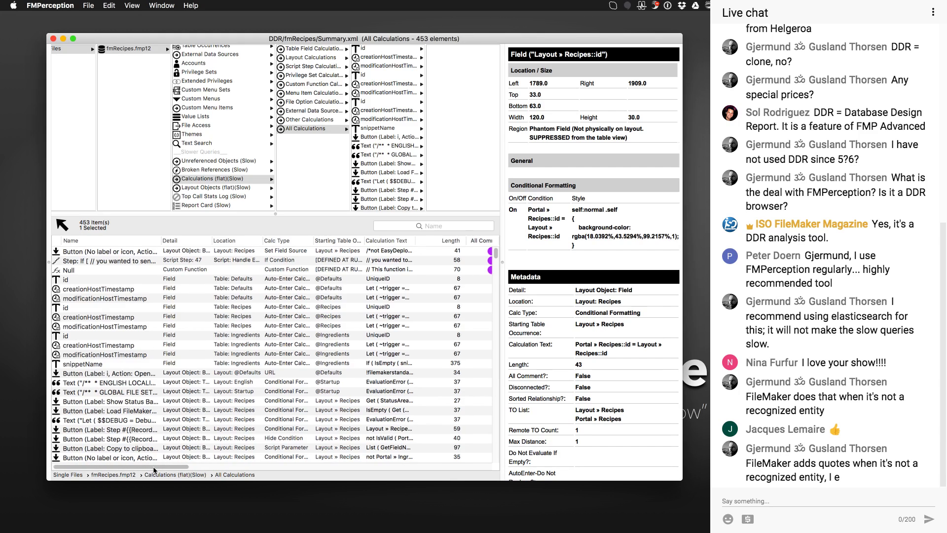
drag(167, 466, 308, 465)
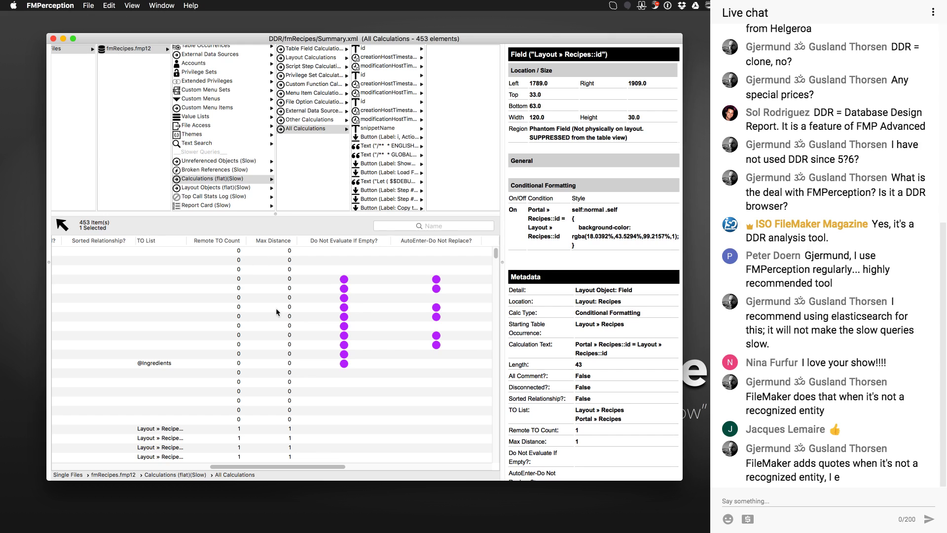
Sort the calculations by the User Defined 1 column so that flagged calculations come first
drag(315, 466, 381, 463)
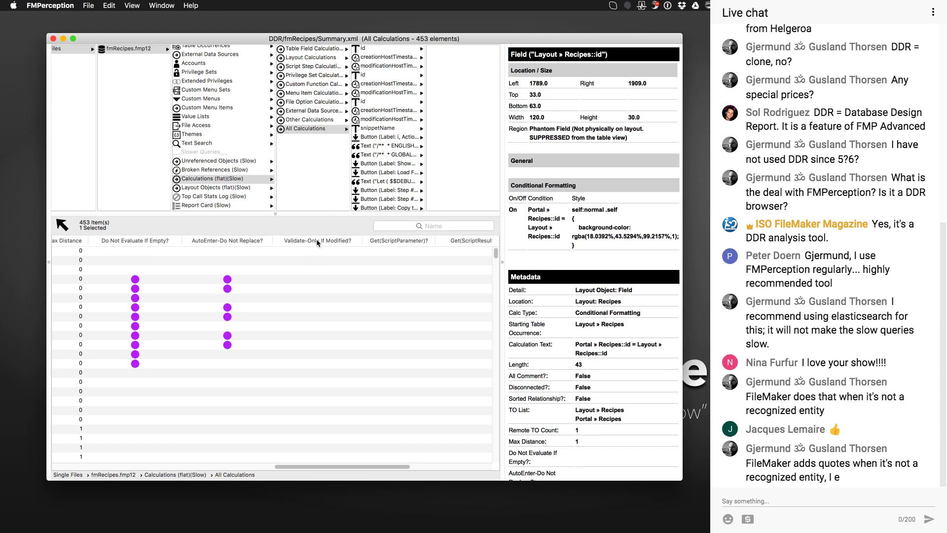
drag(337, 466, 404, 465)
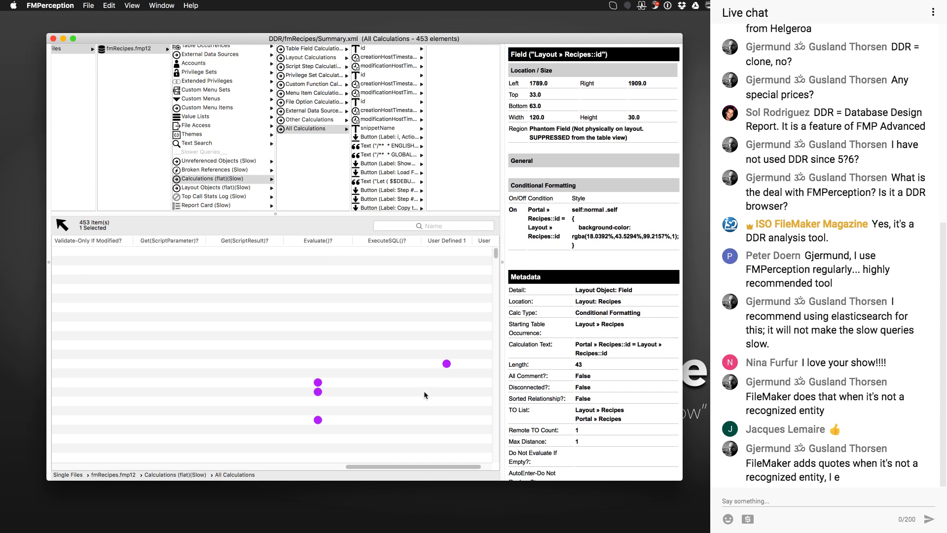
drag(425, 466, 449, 466)
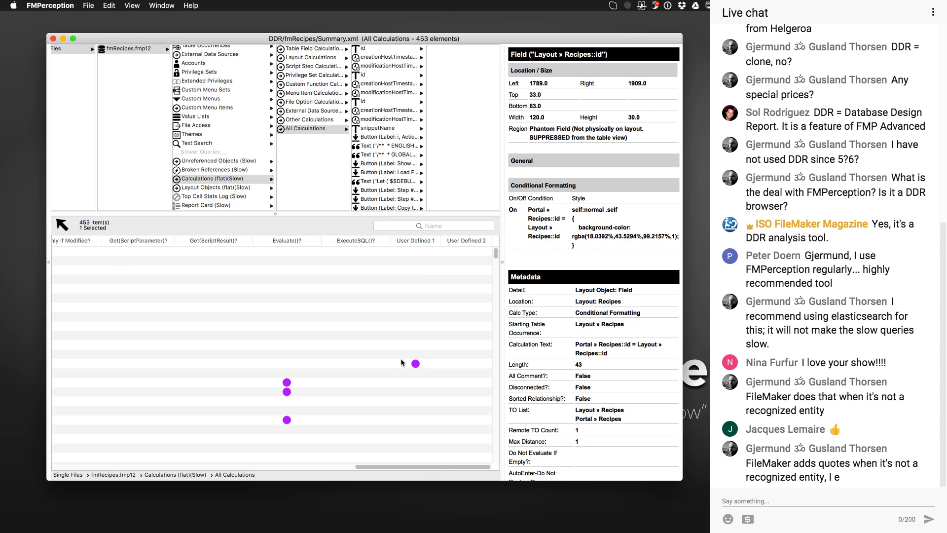
click(411, 240)
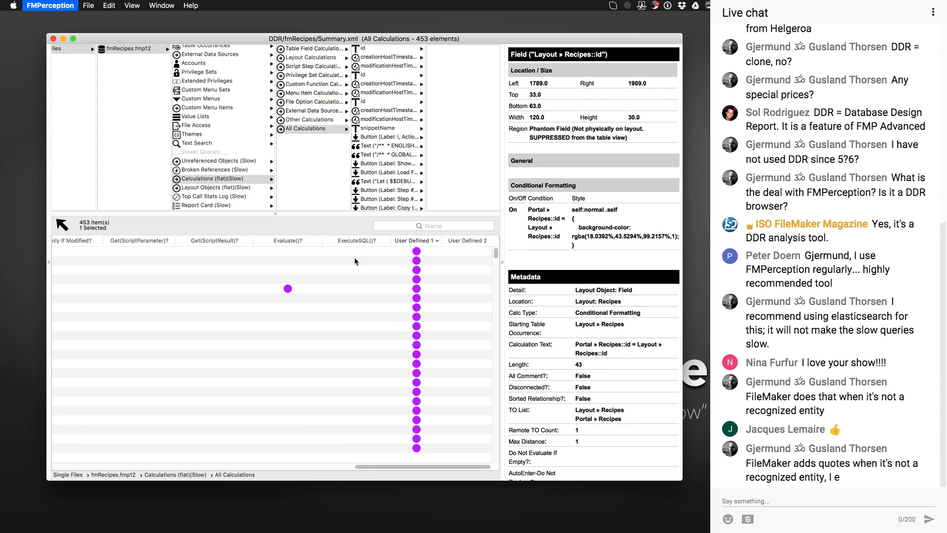
Open the flagged functions preferences, enlarge and reposition the window, and select the Evaluate() entry
key(super+comma)
drag(256, 231, 590, 118)
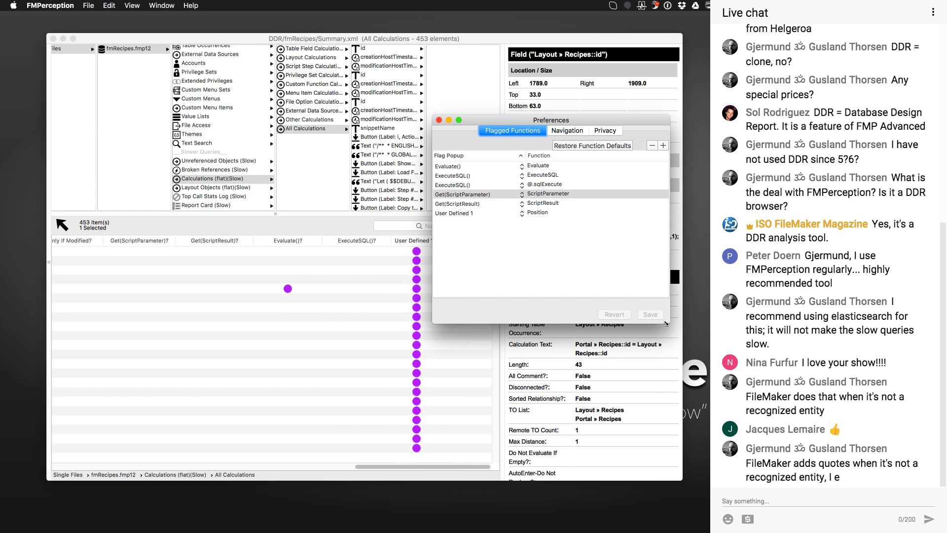
drag(669, 323, 727, 334)
drag(617, 116, 515, 144)
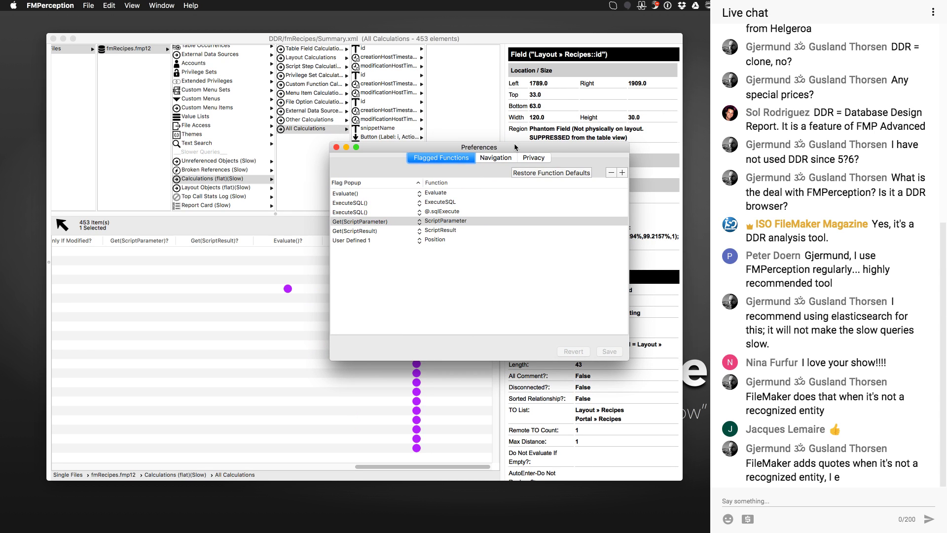
click(362, 196)
click(443, 233)
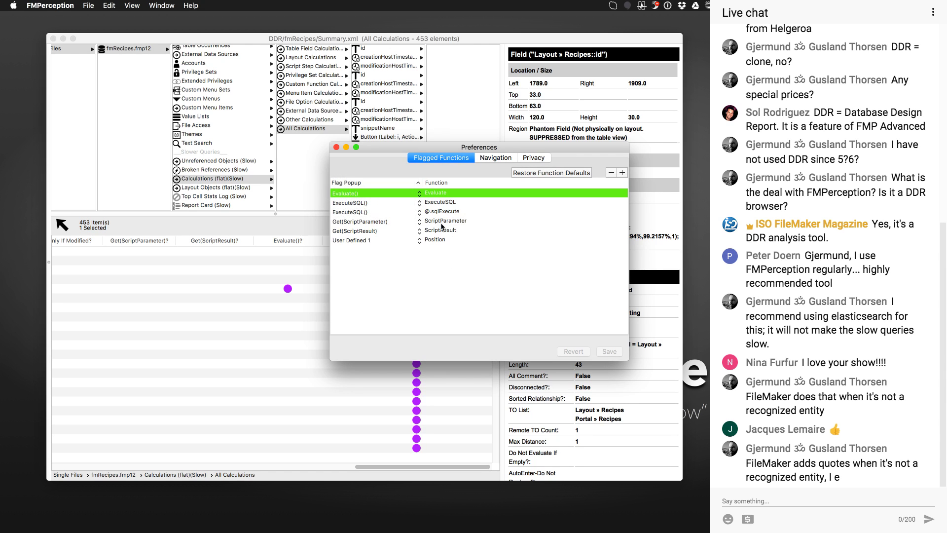
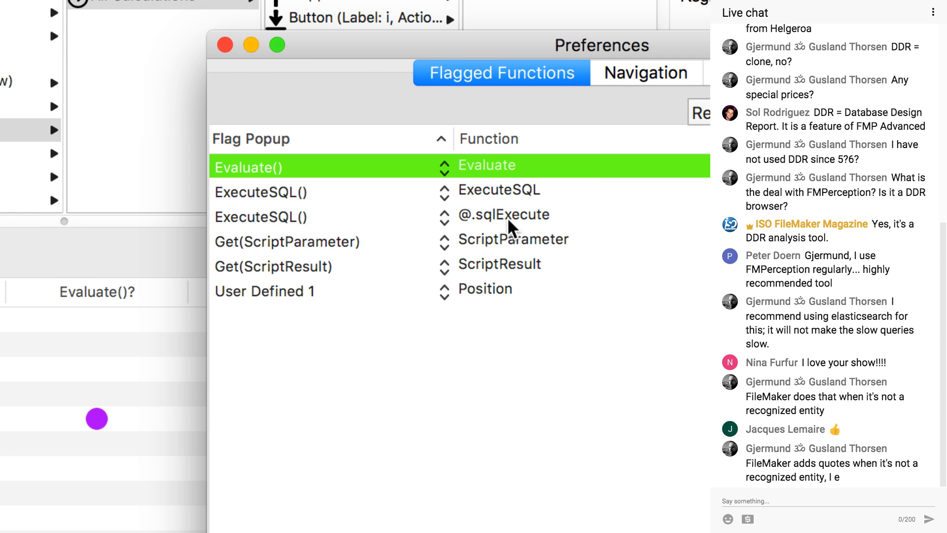
Replace the ScriptParameter function name in the flagged functions list with WhateverNamedCustomFunction
click(481, 238)
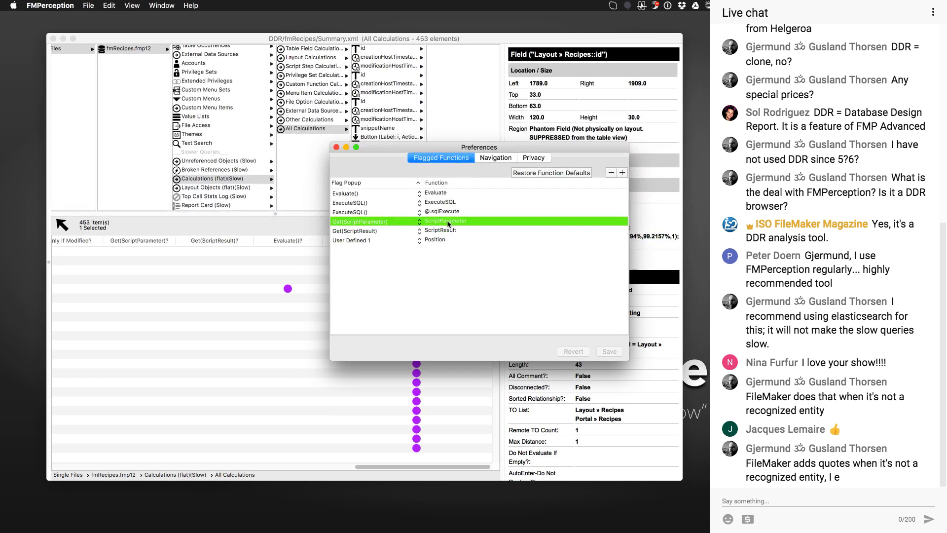
click(527, 242)
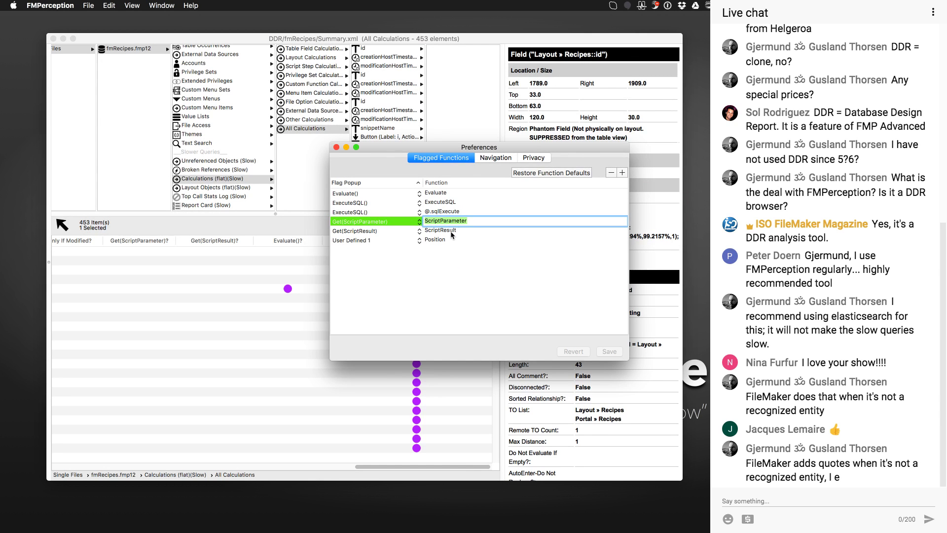
text(Whta)
key(BackSpace)
key(BackSpace)
text(atever NamedCustomFunction)
Assign WhateverNamedCustomFunction to the User Defined 1 flag, save the flagged functions and close the preferences
click(414, 221)
click(401, 253)
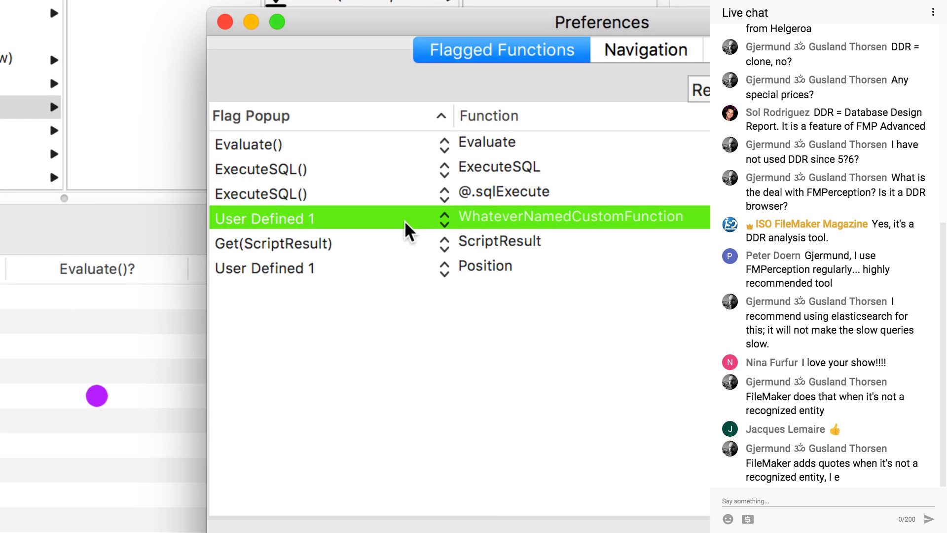
click(437, 221)
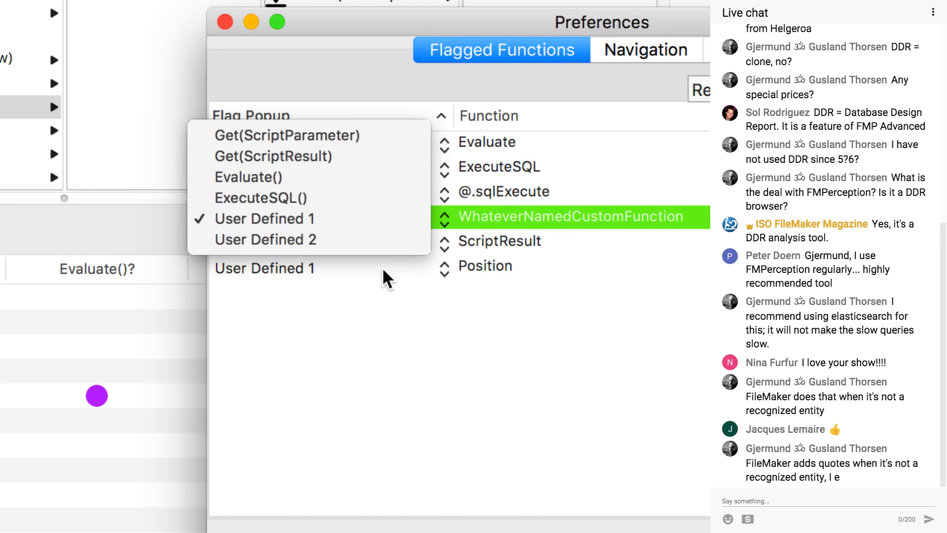
click(403, 297)
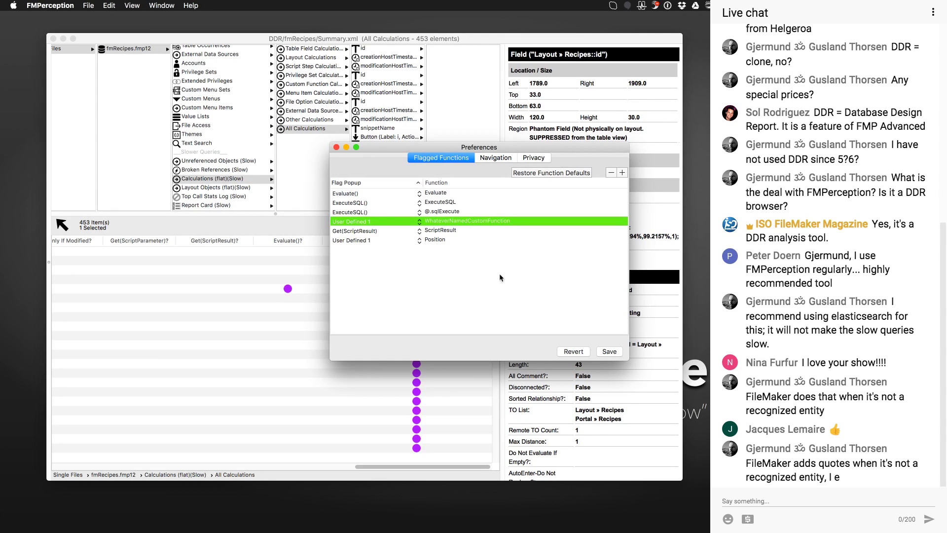
click(609, 352)
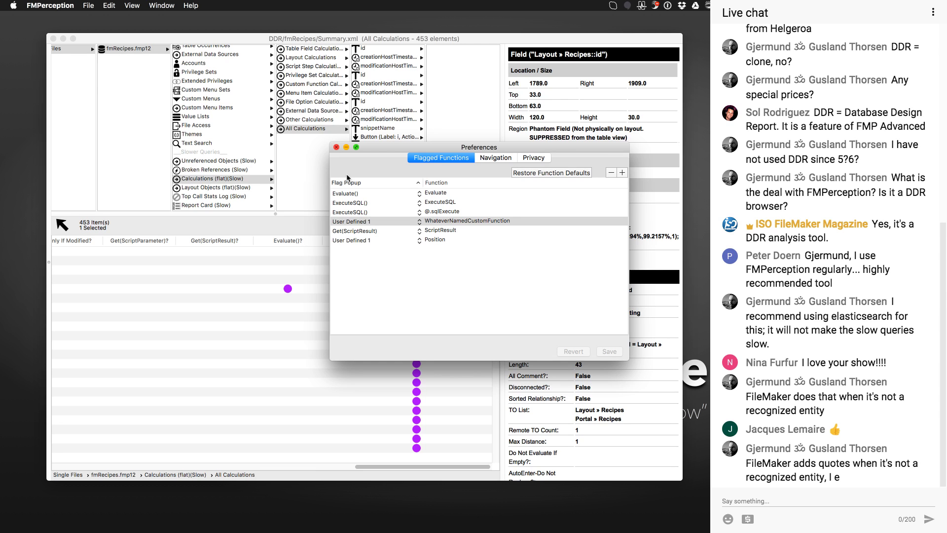
click(336, 148)
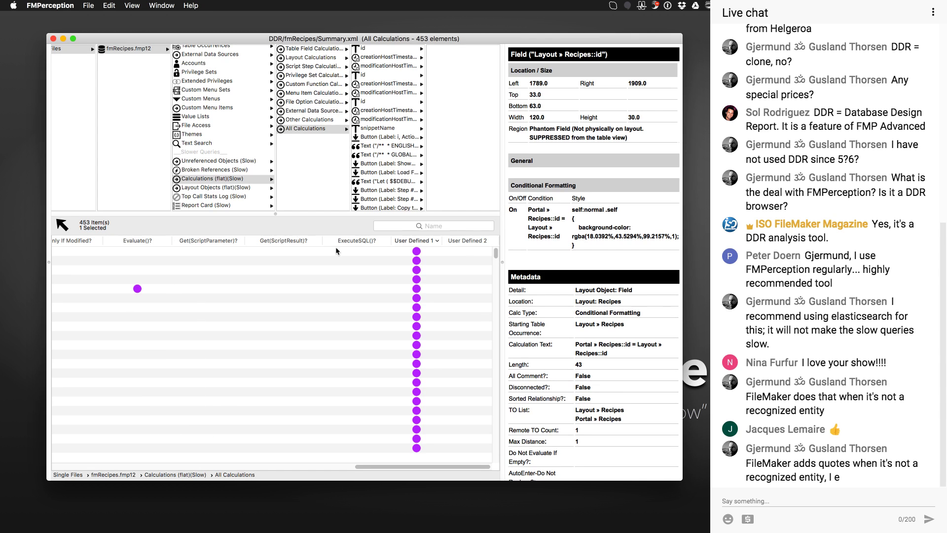
Move the ExecuteSQL()? column between the Evaluate()? and Get(ScriptParameter)? columns
drag(360, 241, 254, 242)
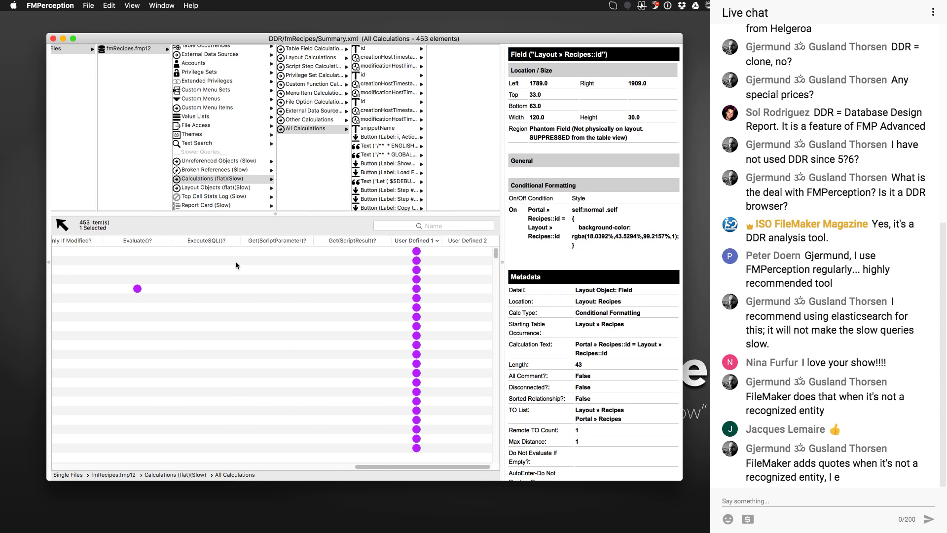
scroll(235, 264, left, 10)
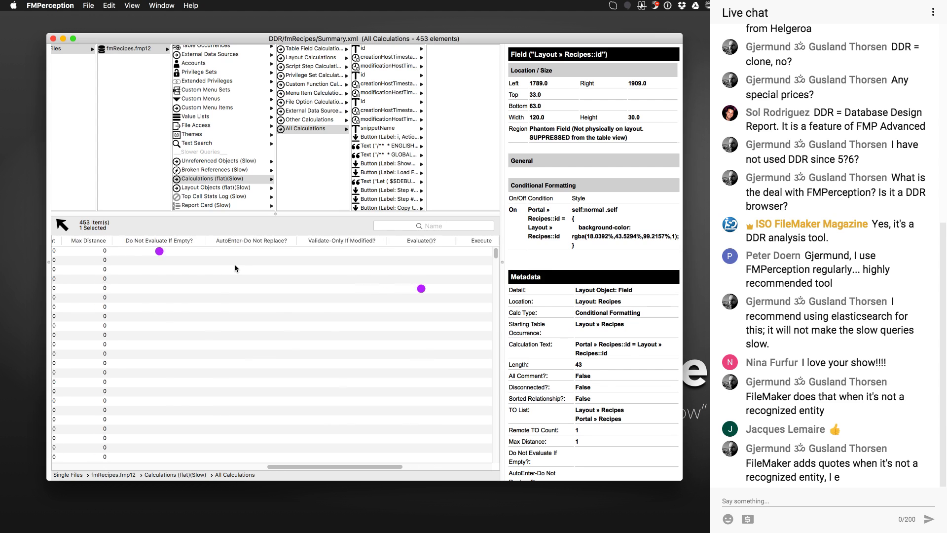
scroll(235, 268, left, 10)
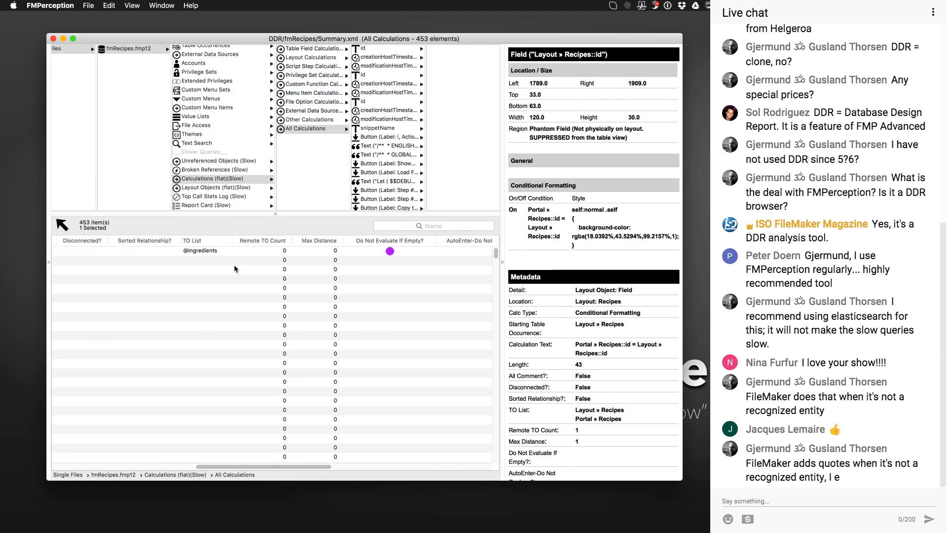
scroll(235, 268, left, 5)
scroll(235, 268, left, 1)
scroll(235, 265, left, 8)
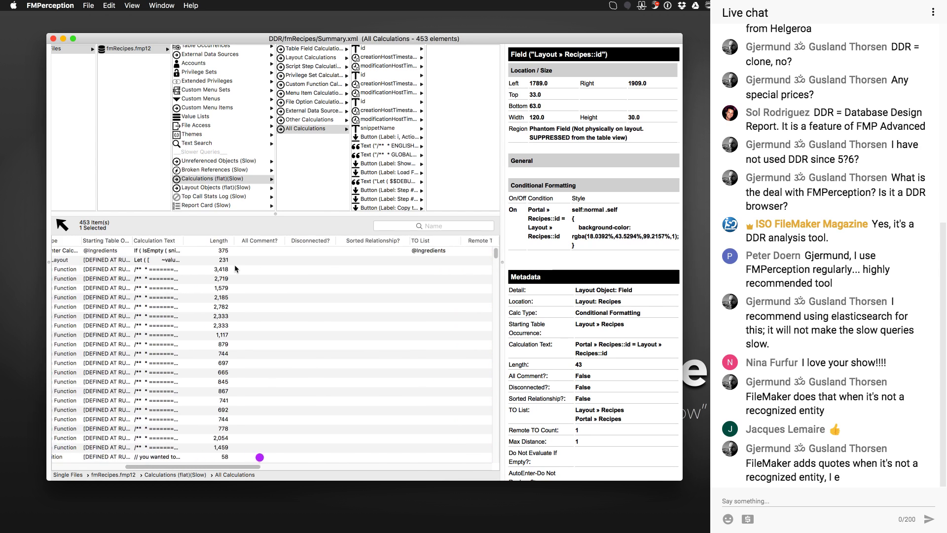
Move the Length column directly after the Name column in the list of all calculations and nudge the window slightly
scroll(235, 266, left, 4)
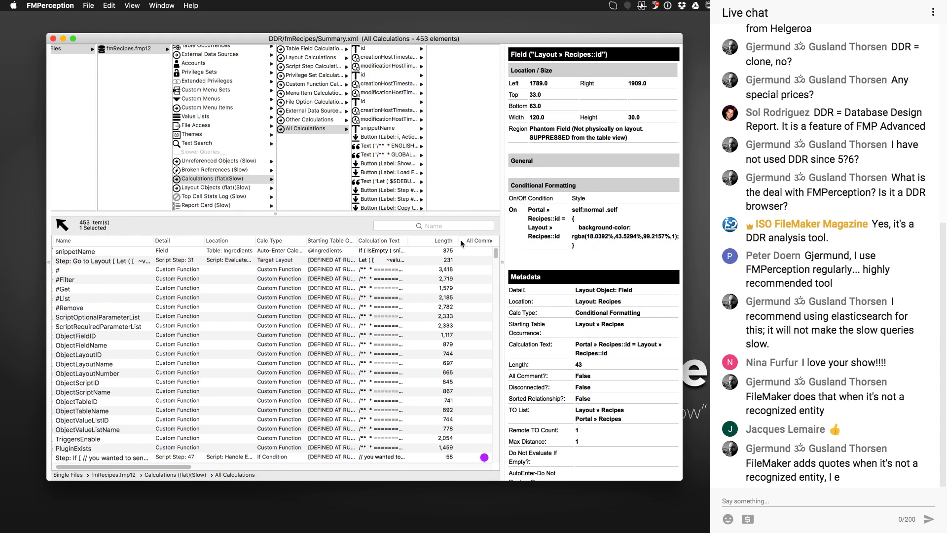
drag(322, 247, 173, 241)
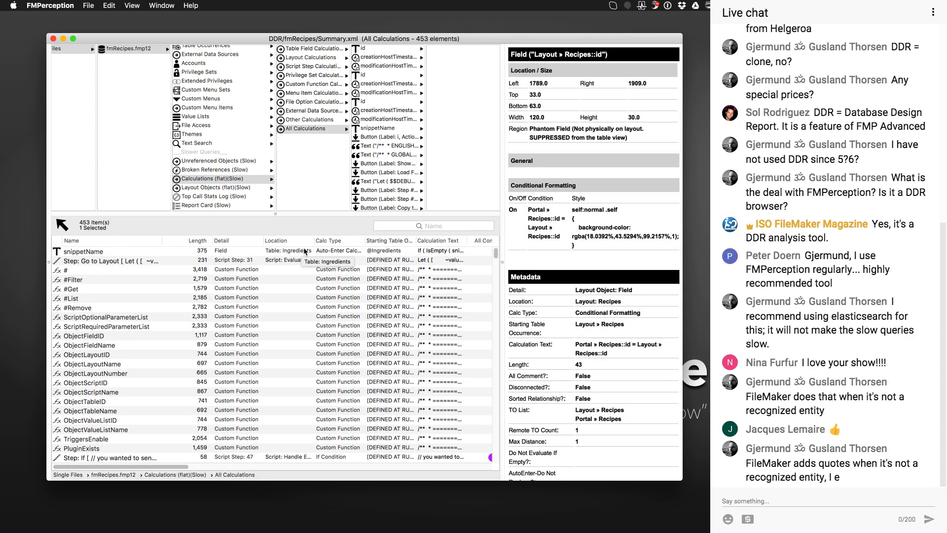
drag(321, 39, 316, 41)
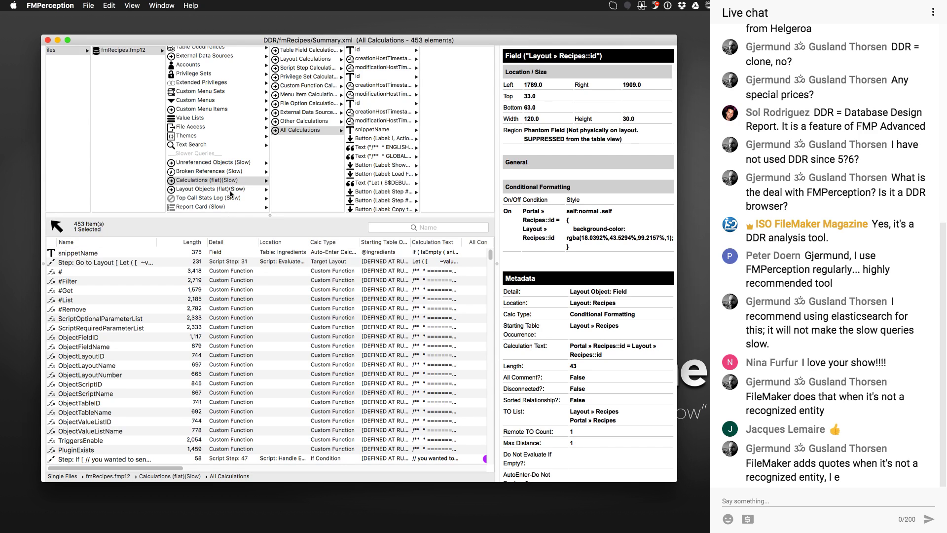
List the global variables of fmRecipes.fmp12 and examine the references to $$app.ismobile and $$app.version, including the latter's script steps
click(189, 146)
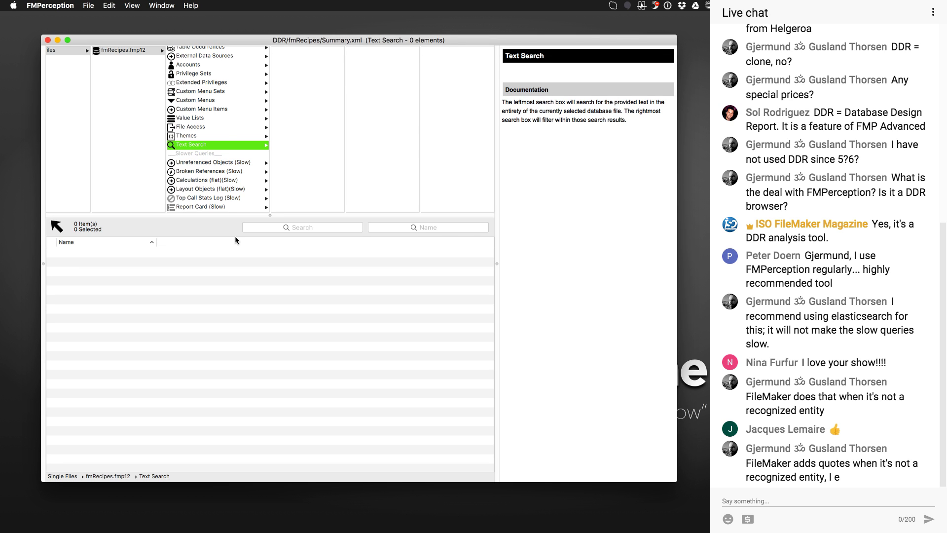
scroll(217, 121, up, 3)
scroll(220, 126, up, 1)
click(203, 89)
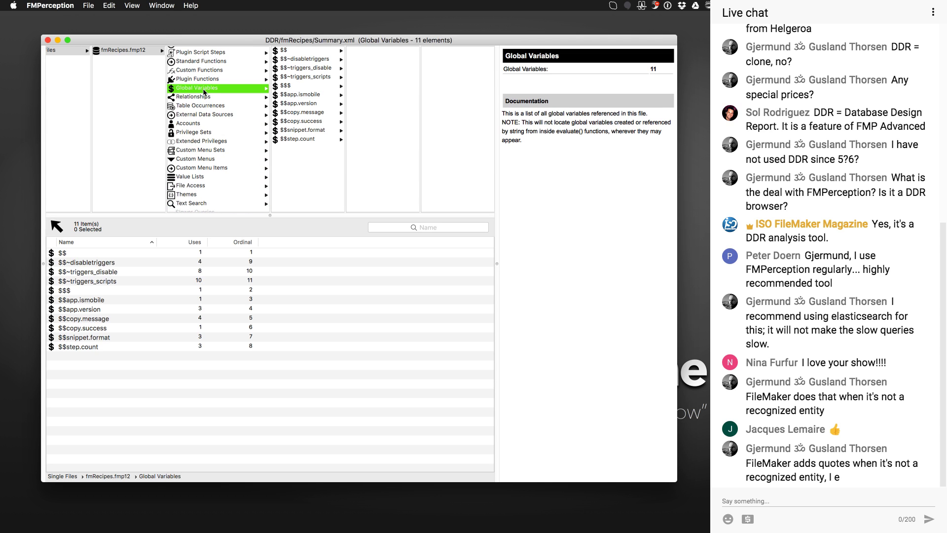
click(299, 95)
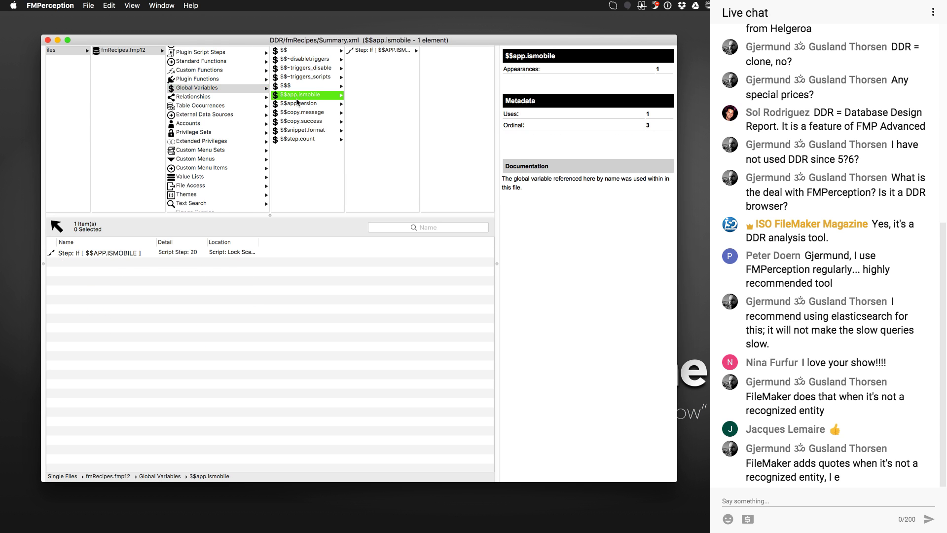
click(300, 105)
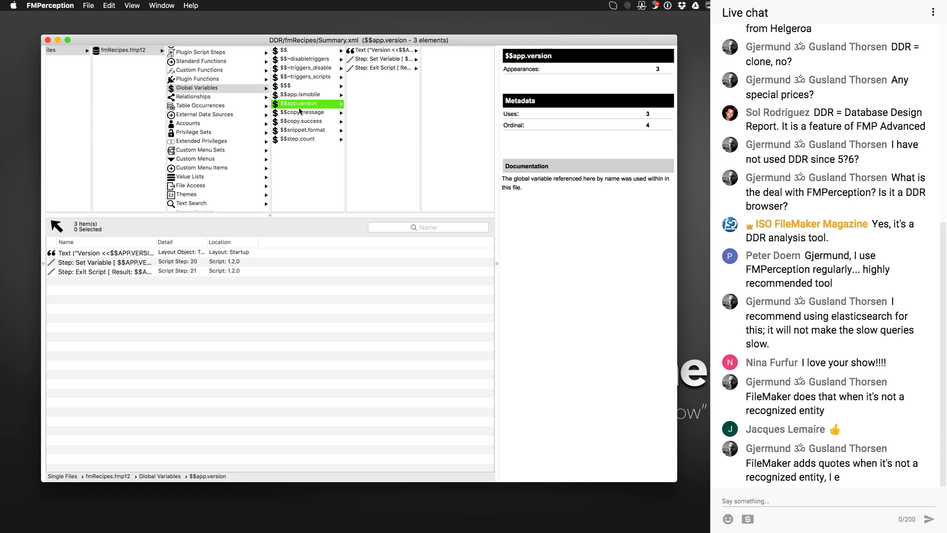
key(Right)
click(381, 61)
click(381, 69)
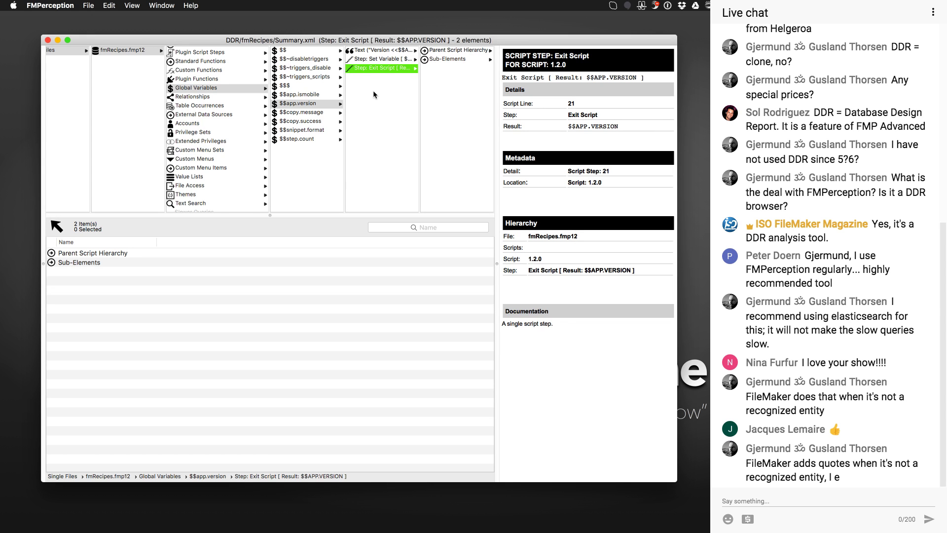
Run a Text Search for "id" across the whole fmRecipes.fmp12 file
scroll(214, 179, down, 3)
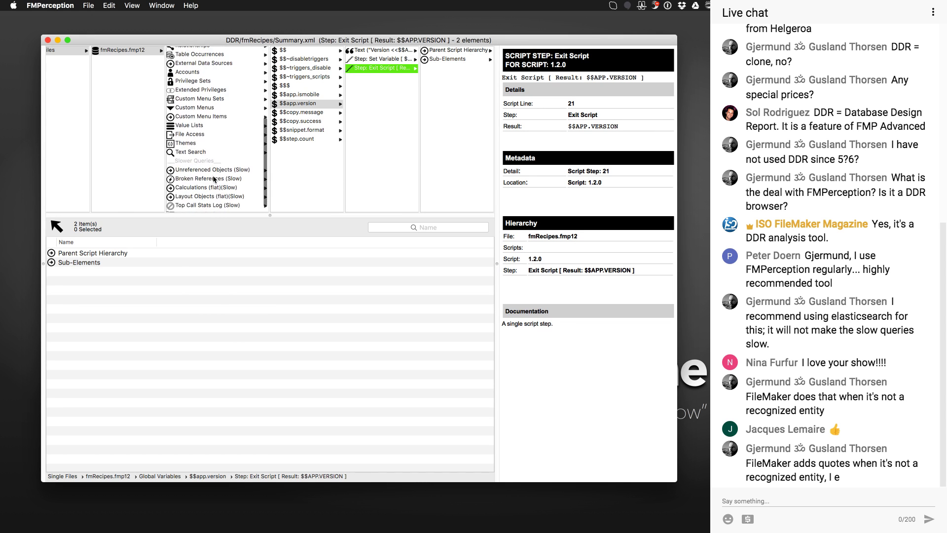
click(200, 151)
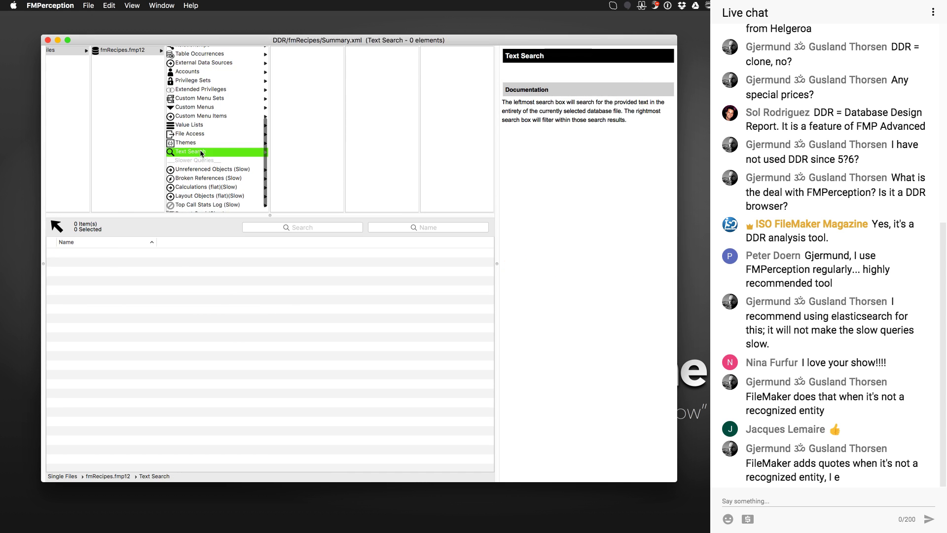
click(352, 226)
click(391, 226)
click(331, 227)
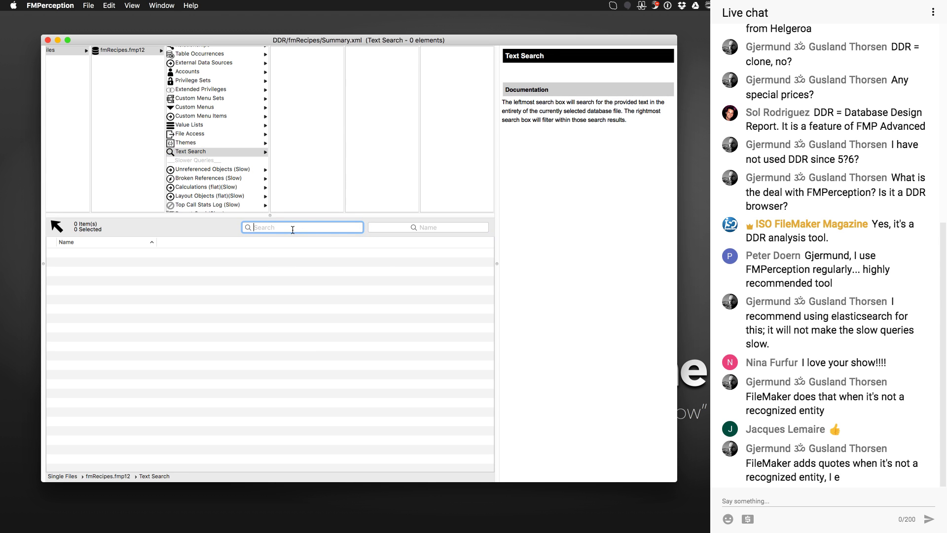
scroll(221, 141, up, 3)
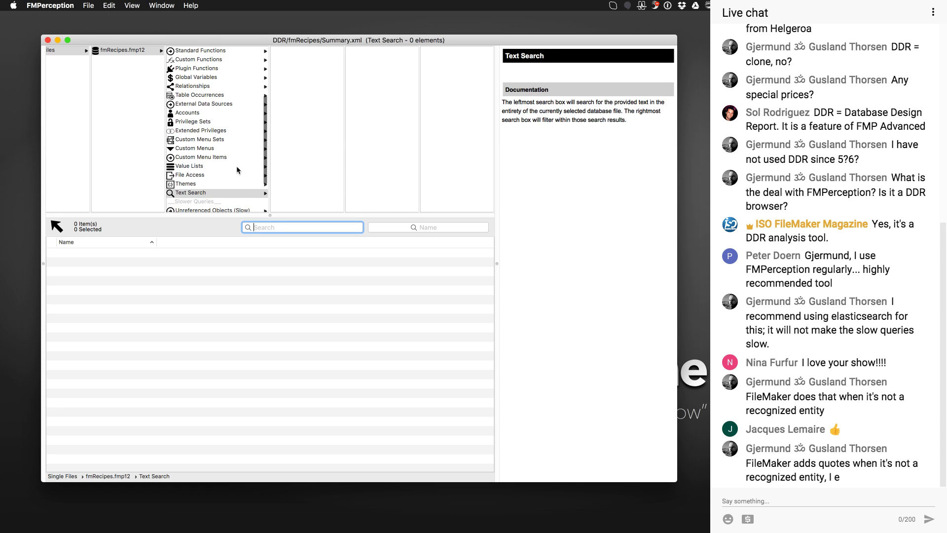
text(id)
key(Return)
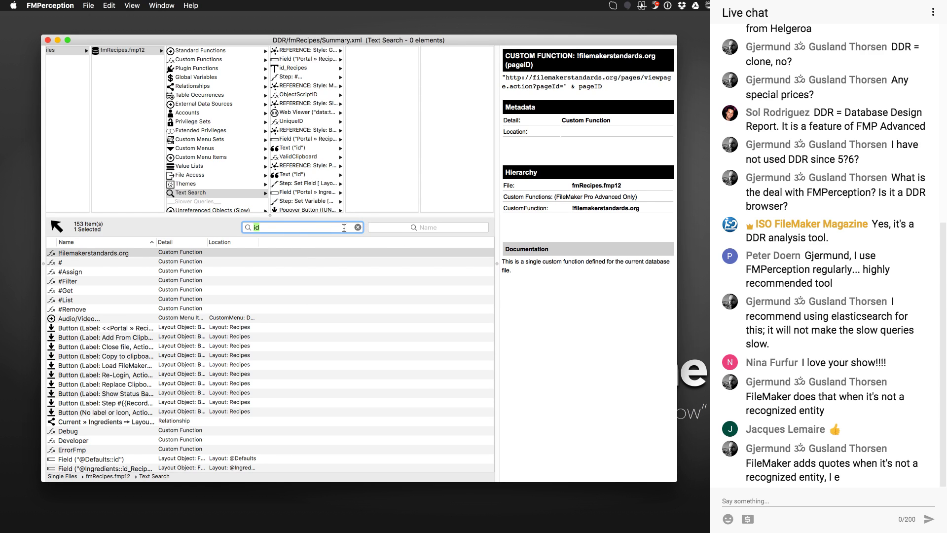
click(400, 227)
text(cu)
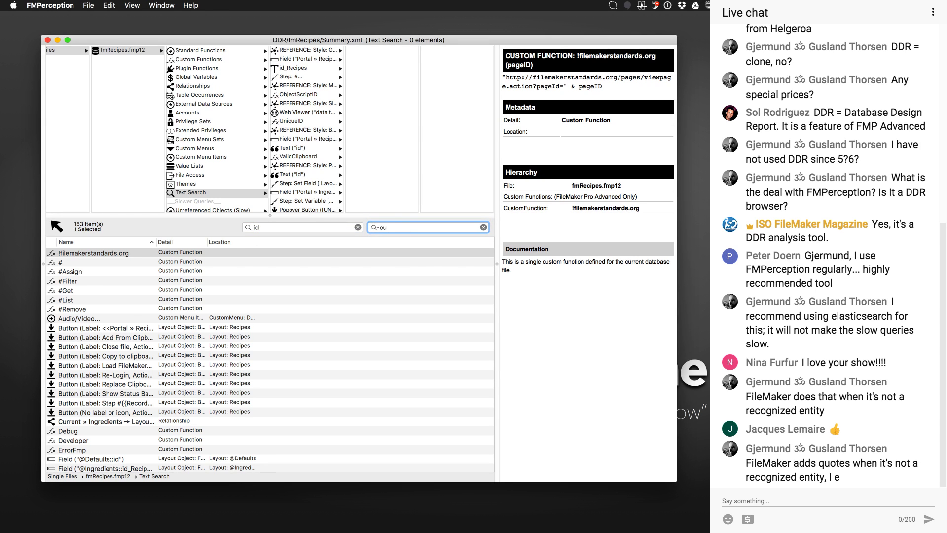
text(s)
key(BackSpace)
key(BackSpace)
key(BackSpace)
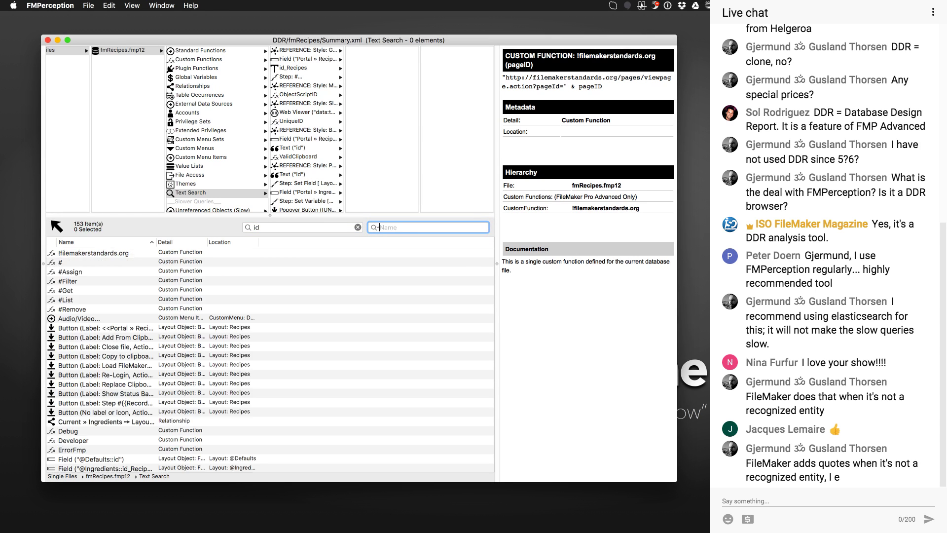
click(374, 228)
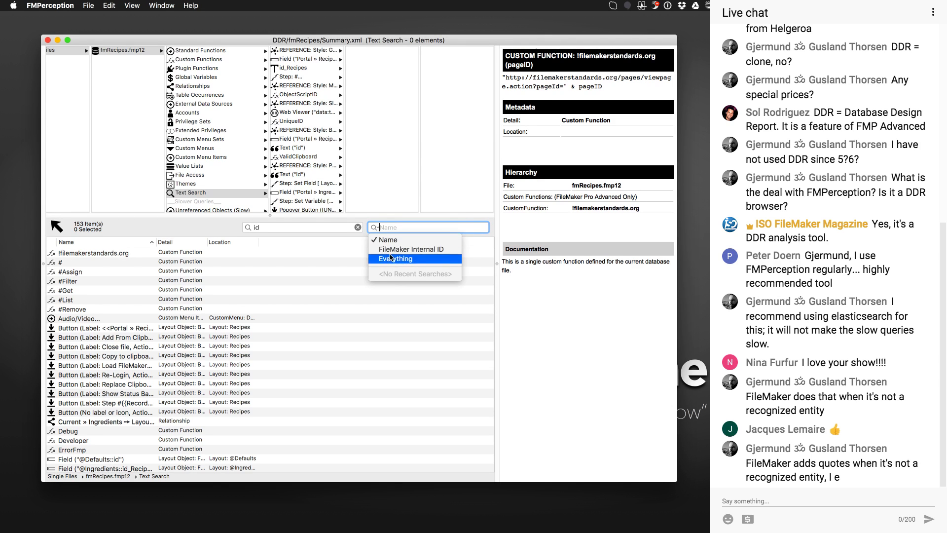
click(350, 253)
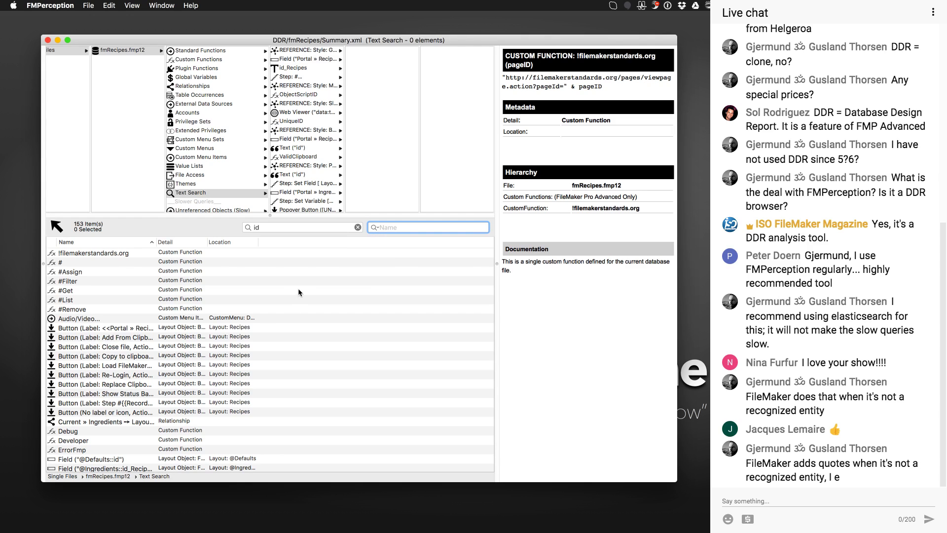
Clear the "id" text search and view the file's list of themes
click(358, 227)
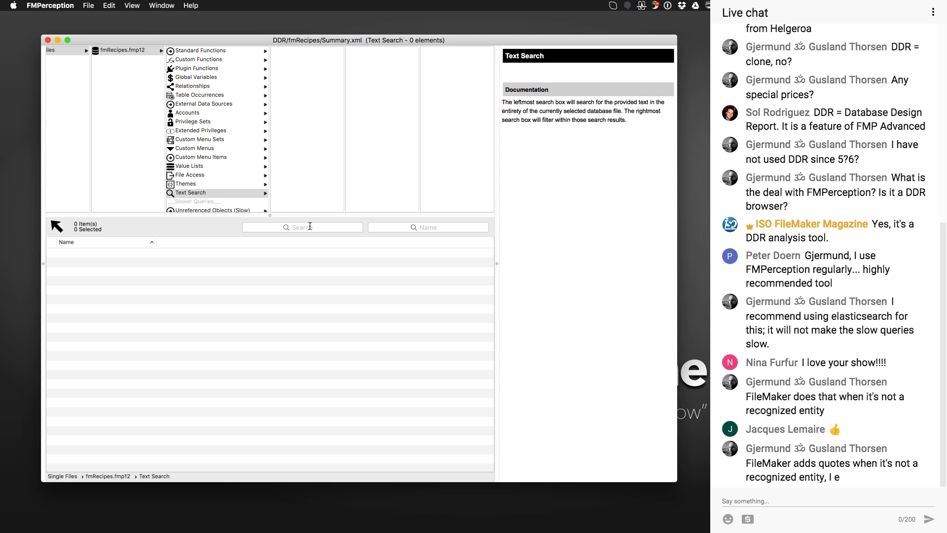
click(416, 227)
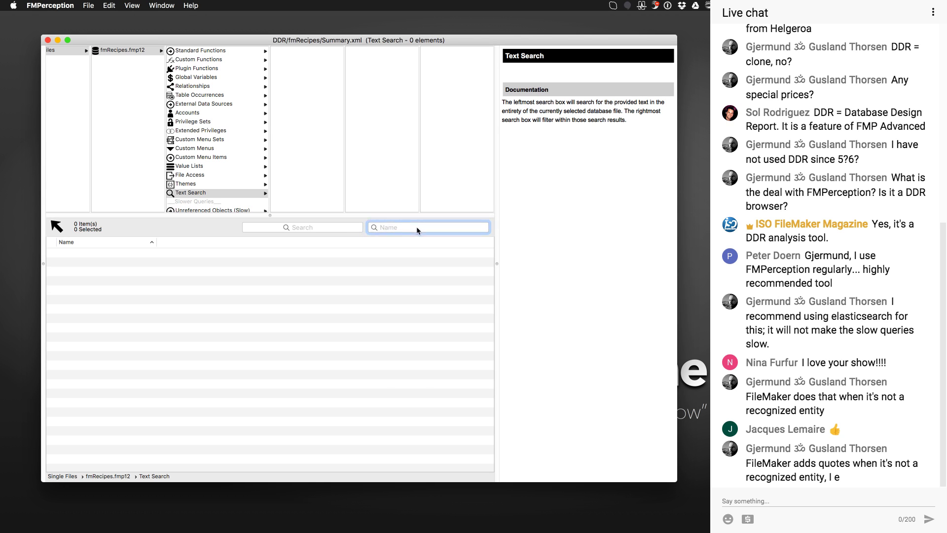
click(226, 184)
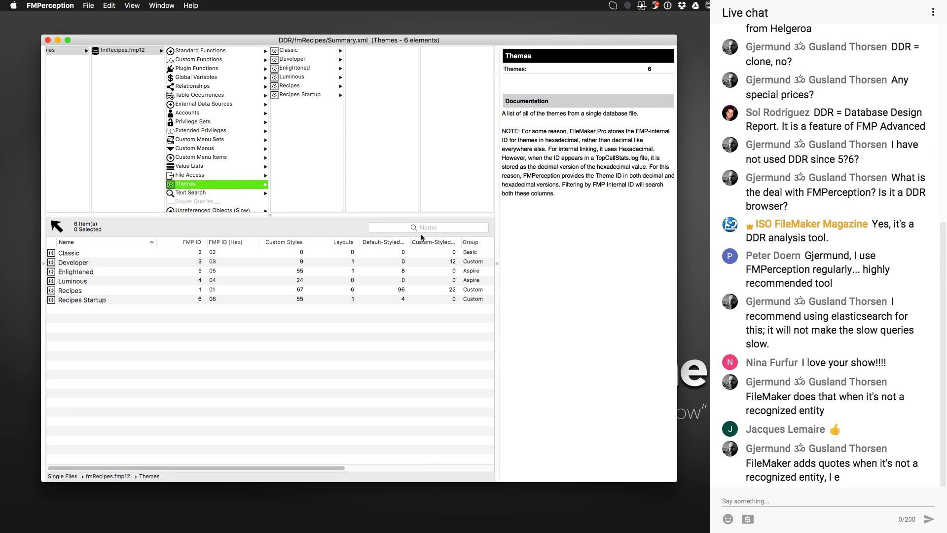
Return to Text Search, search the file for "id" again, and keep the results filter set to Name
click(222, 193)
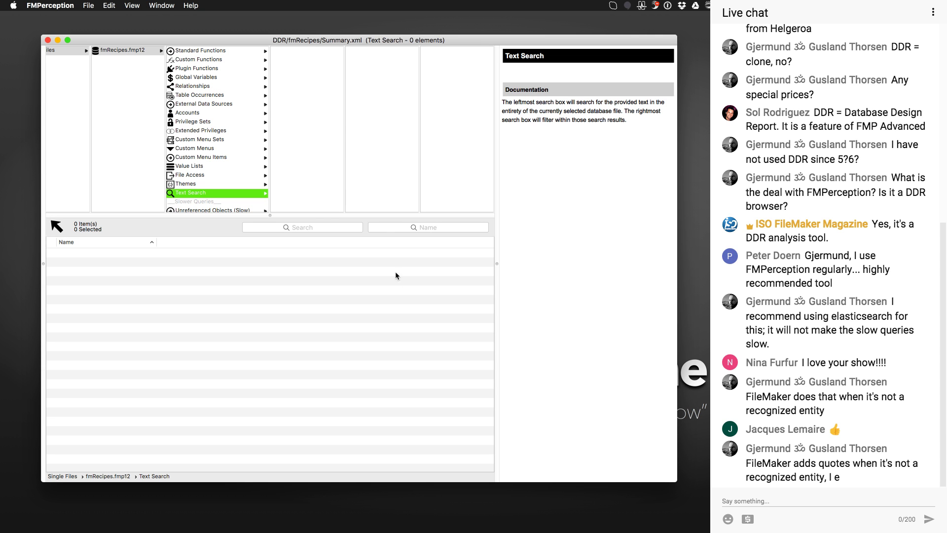
click(322, 226)
text(id)
key(Return)
click(379, 227)
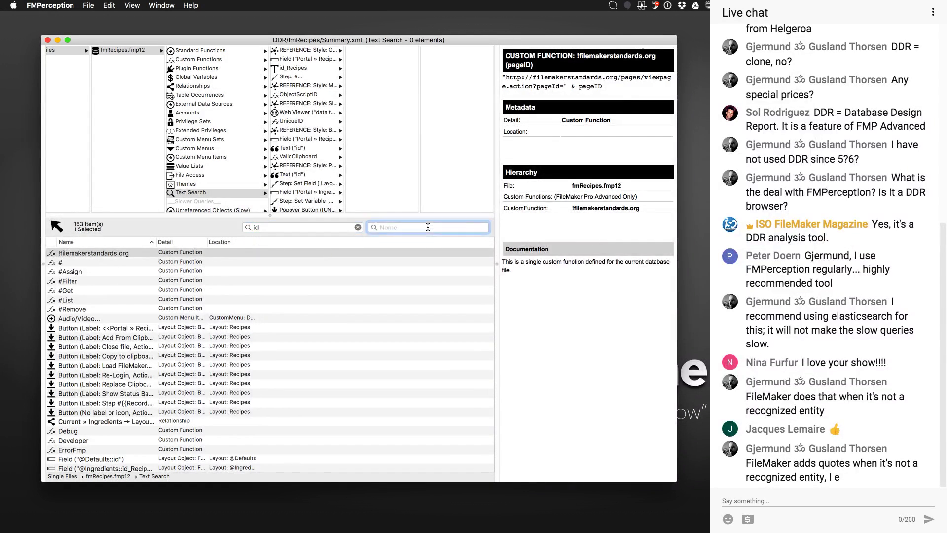
click(378, 227)
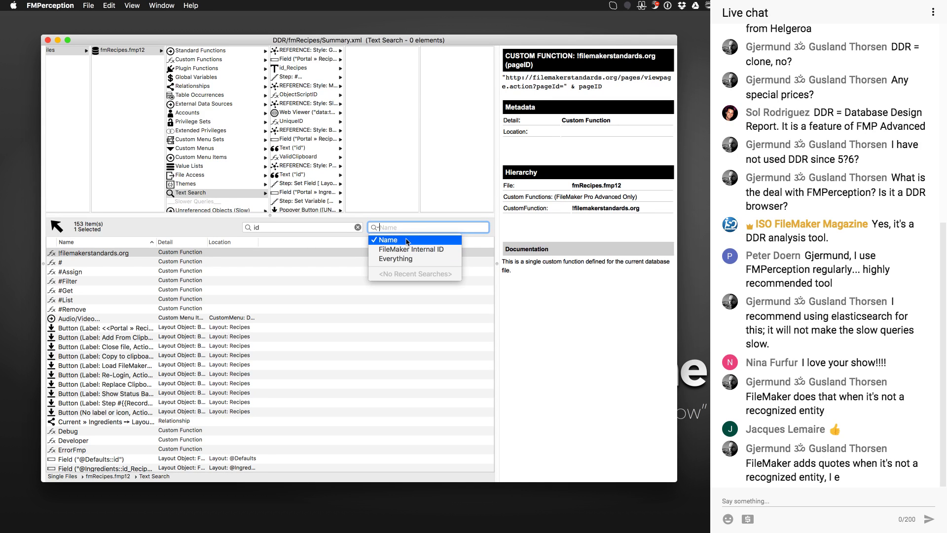
click(407, 239)
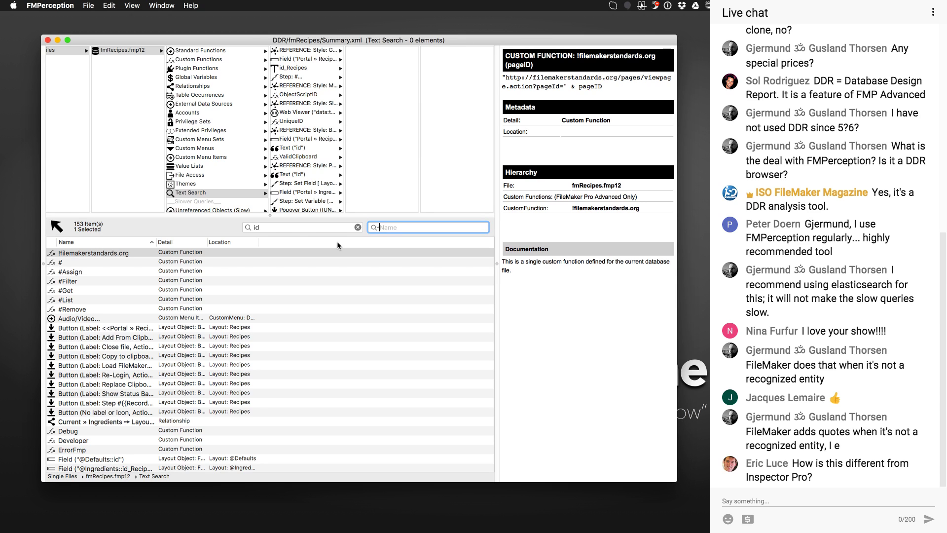
Examine the Debug custom function's calculation text among the "id" results and review the rest of the result list
click(285, 225)
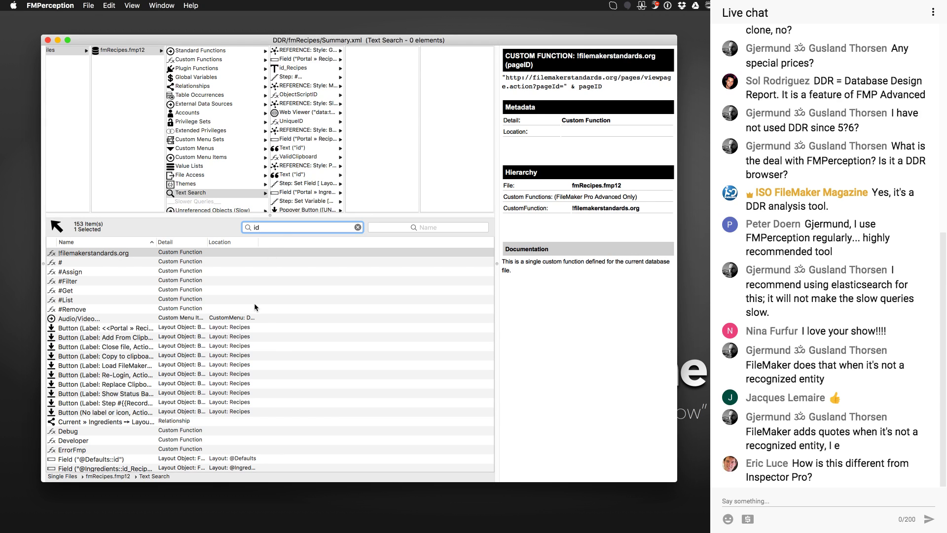
scroll(253, 303, down, 5)
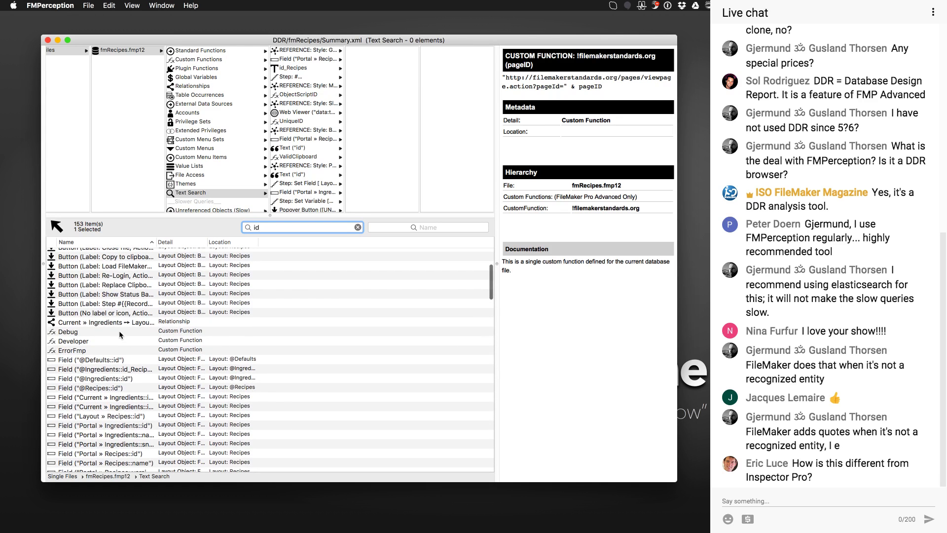
click(119, 330)
scroll(596, 351, down, 2)
scroll(596, 351, down, 5)
scroll(597, 352, down, 5)
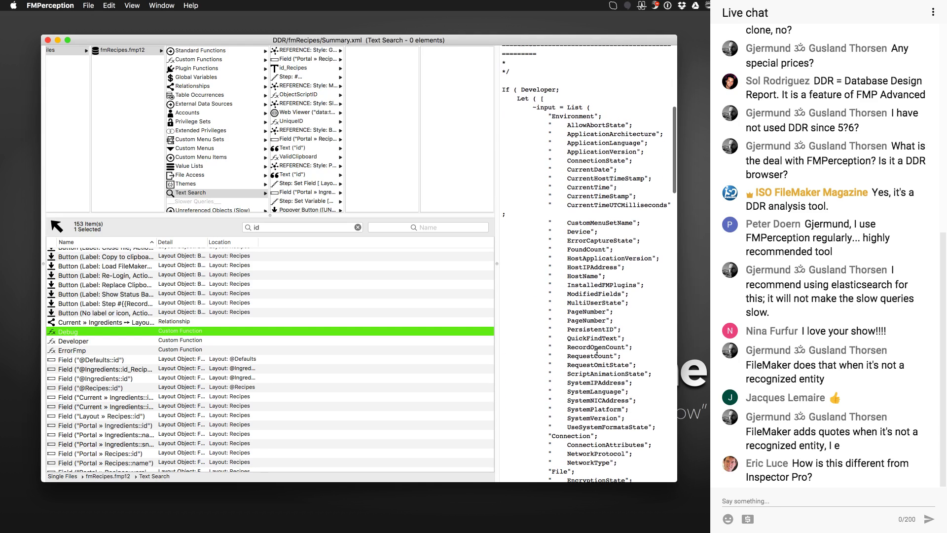
click(585, 233)
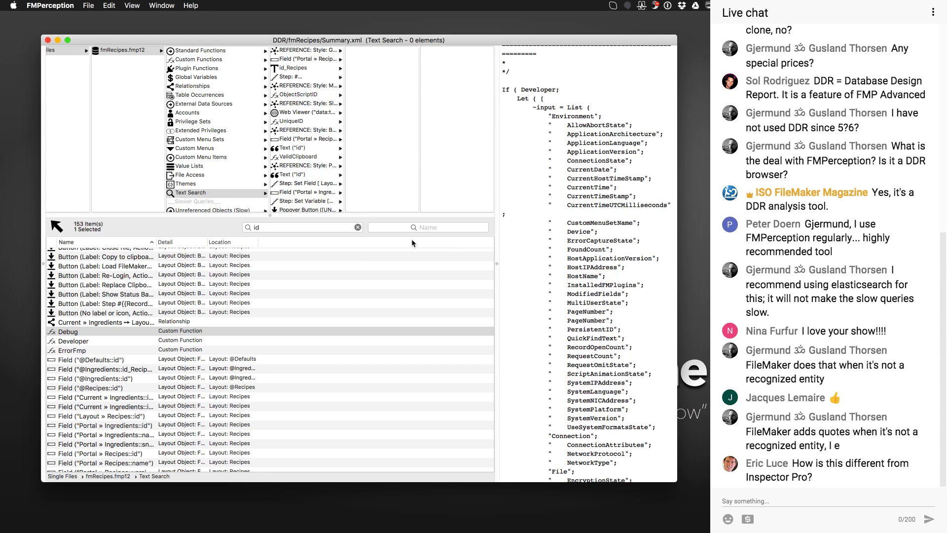
click(222, 331)
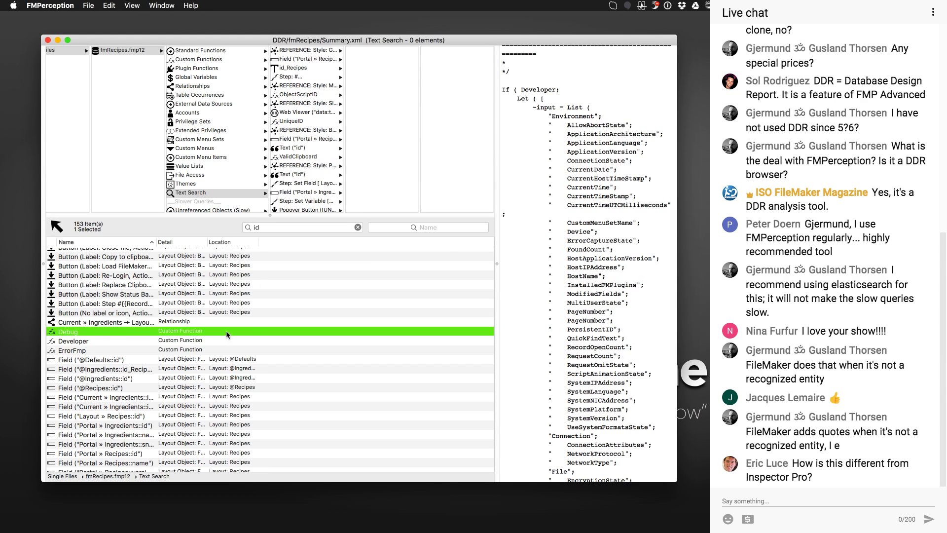
scroll(266, 308, up, 5)
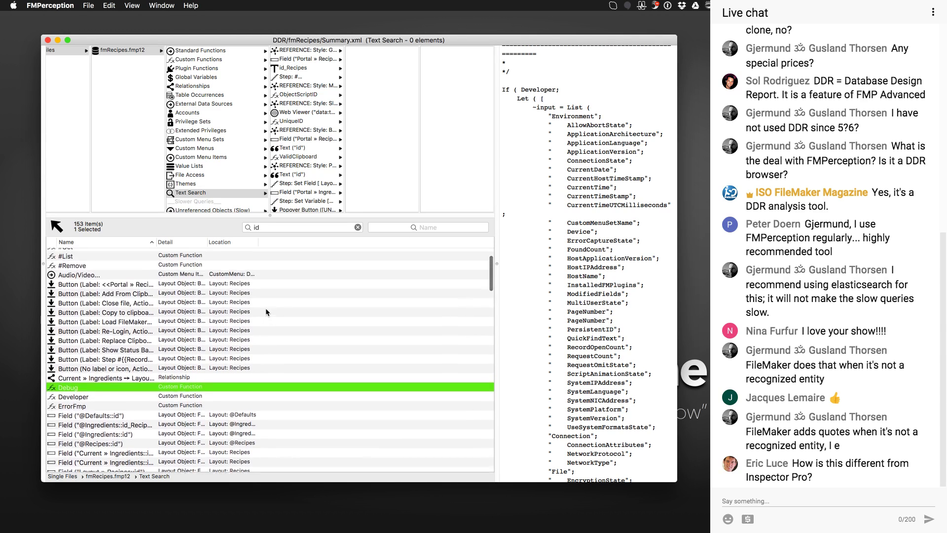
scroll(265, 311, up, 1)
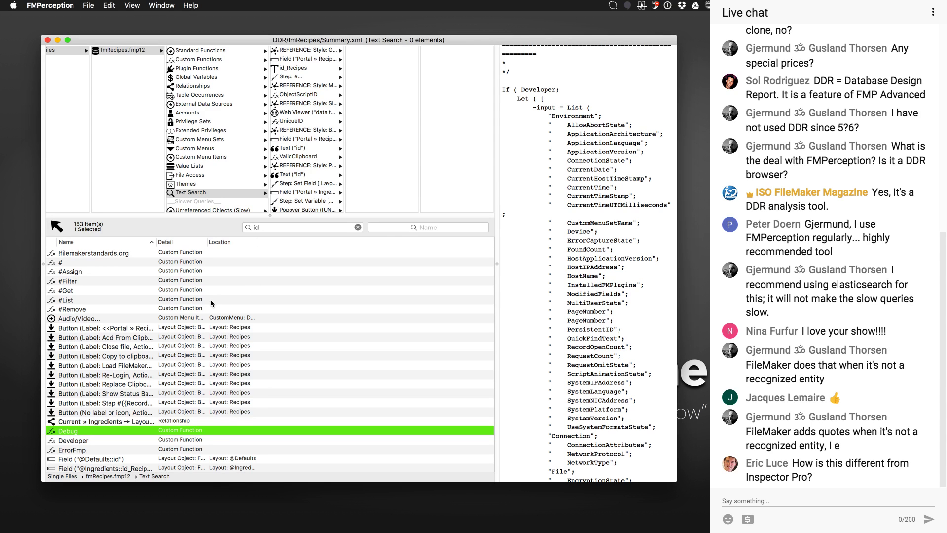
Filter the "id" results by the name "button" and inspect the details of the first three buttons on the Recipes layout
click(397, 225)
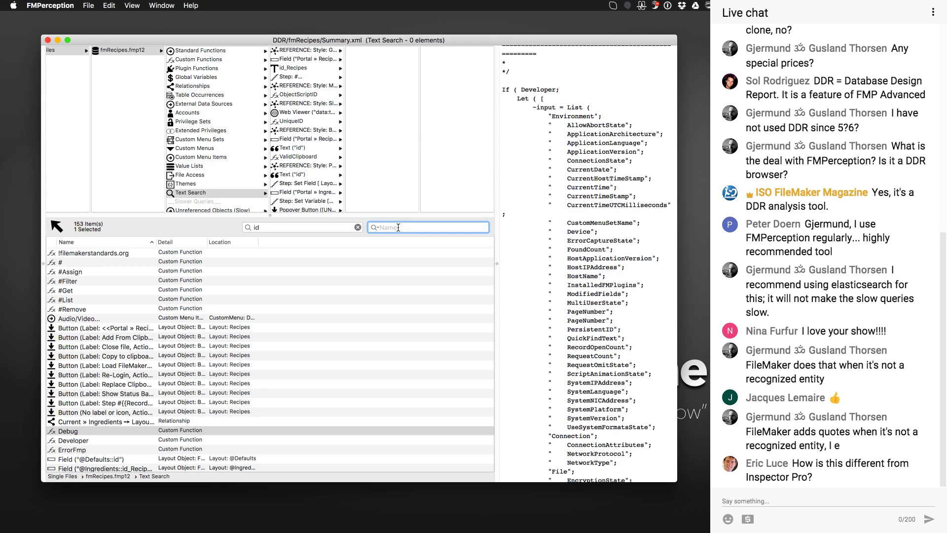
text(button)
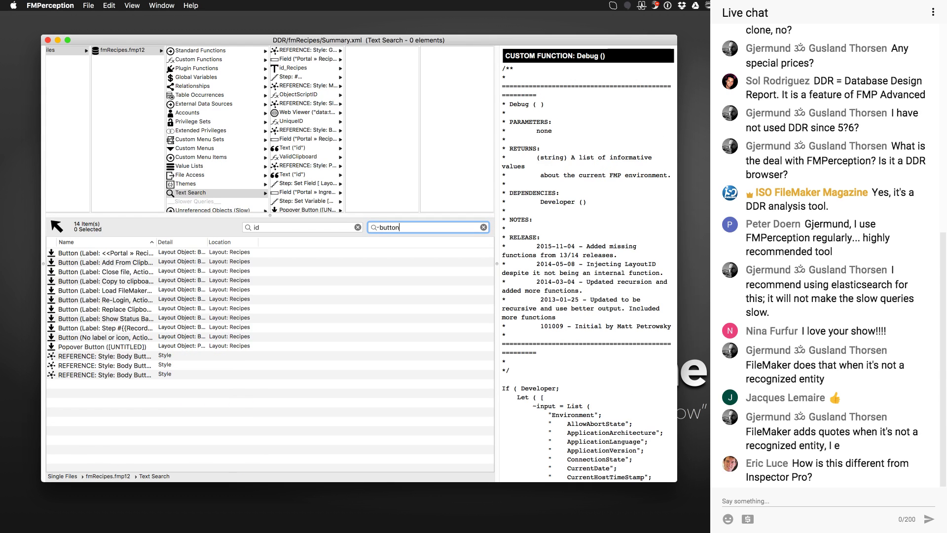
click(119, 253)
click(119, 263)
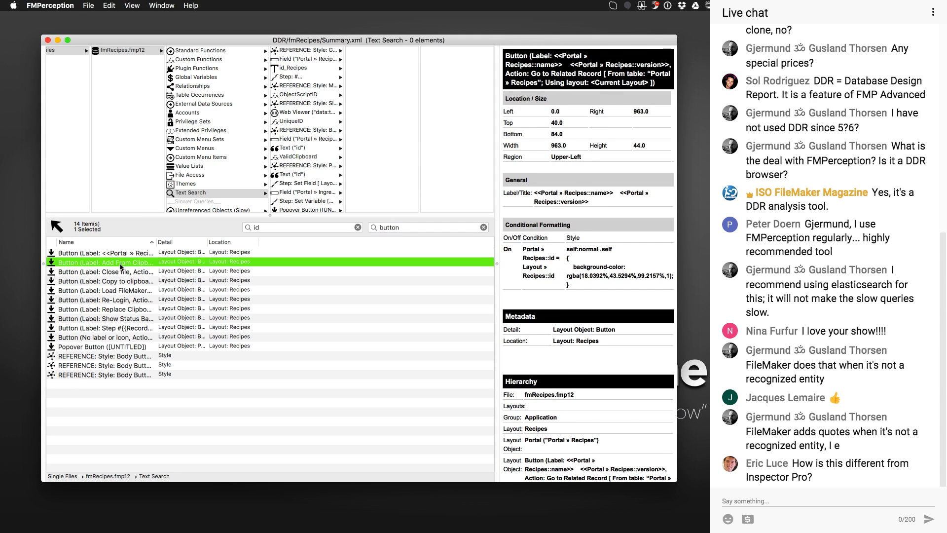
click(122, 273)
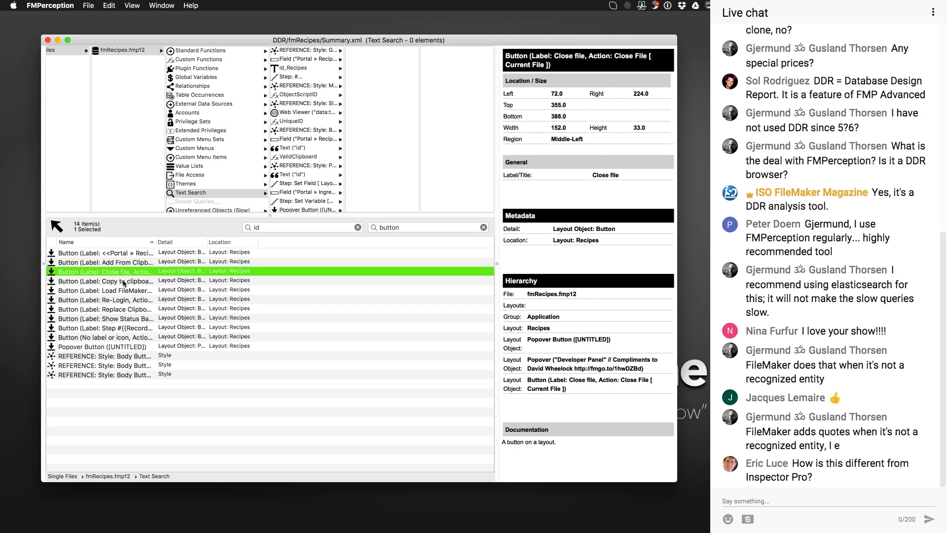
Inspect the details of the Copy to clipboard, Load FileMaker Menus, Re-Login, Replace Clipboard and Show Status Bar buttons on the Recipes layout
click(123, 281)
click(126, 291)
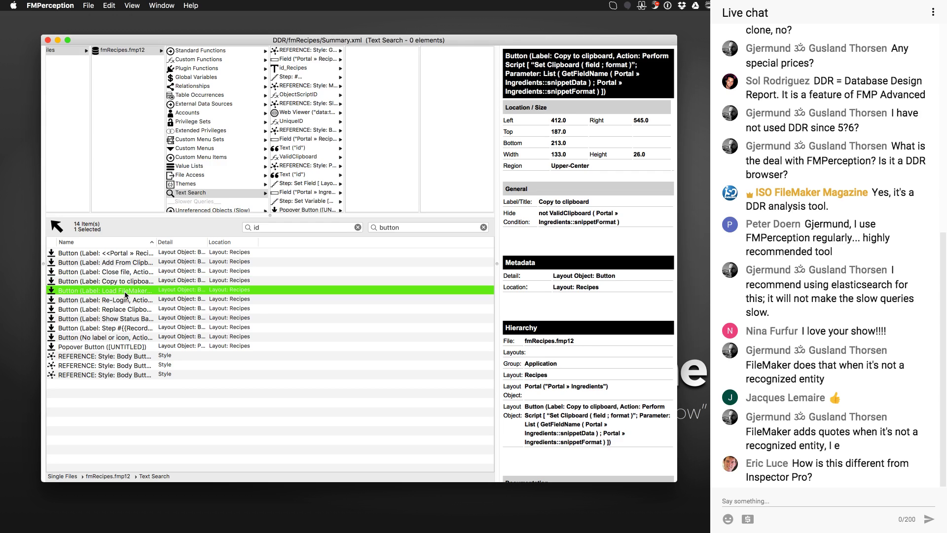
click(127, 300)
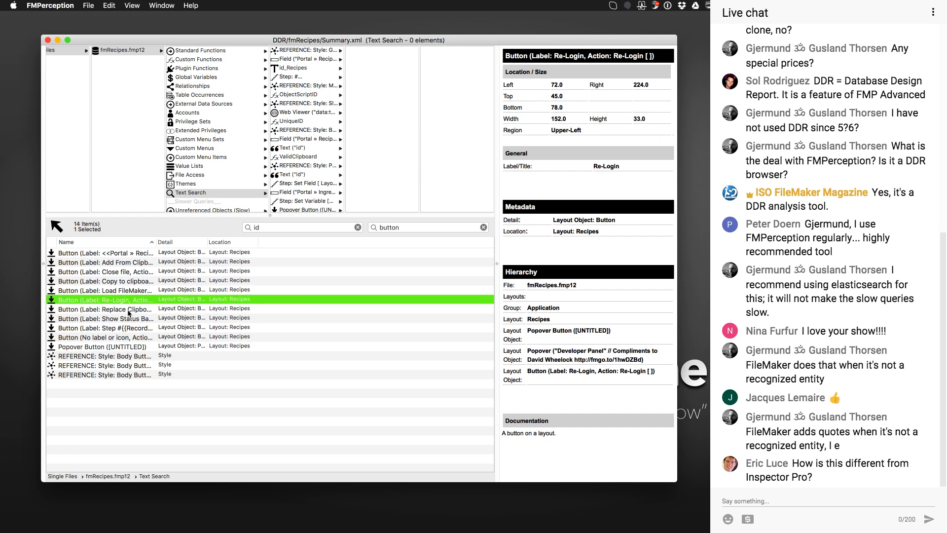
click(128, 310)
click(130, 319)
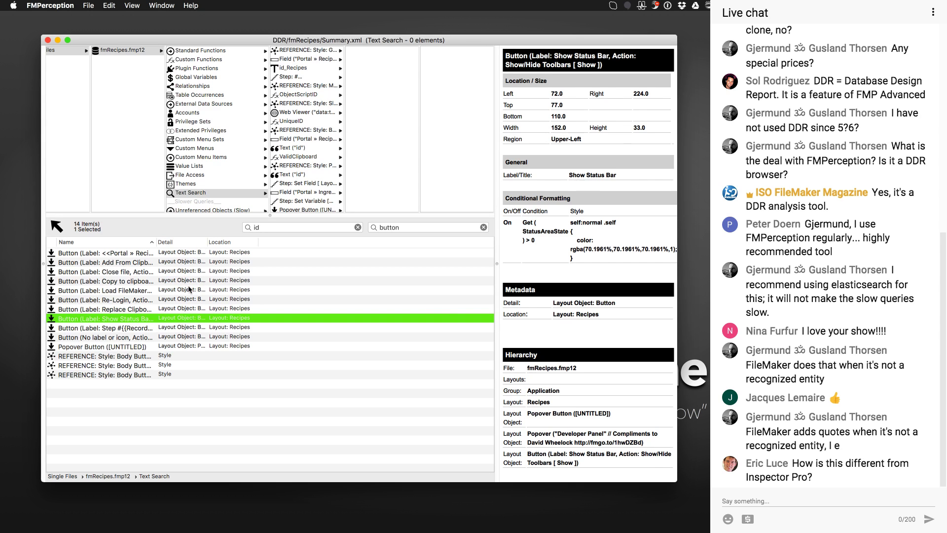
Enlarge the report window and recheck the details of the first portal button, Close file and Load FileMaker Menus in the filtered results
drag(677, 482, 696, 504)
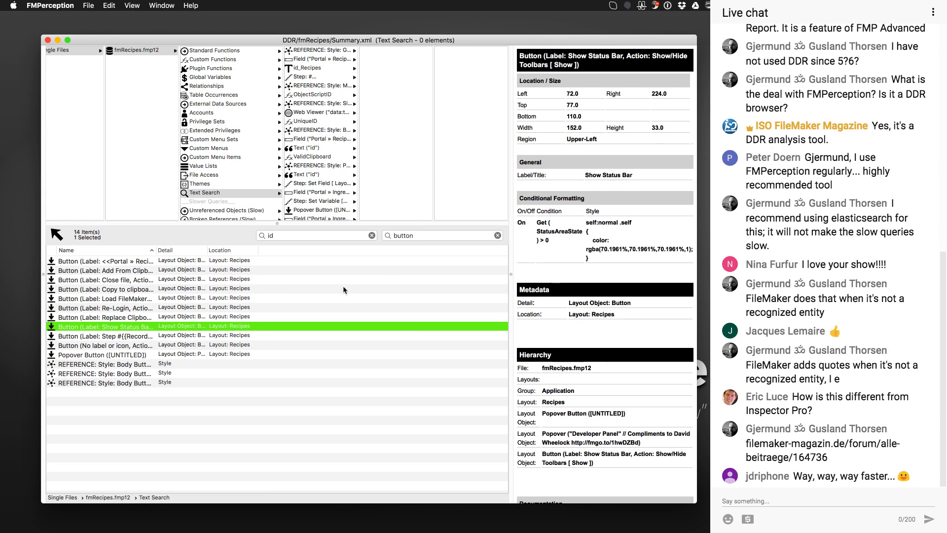
key(F1)
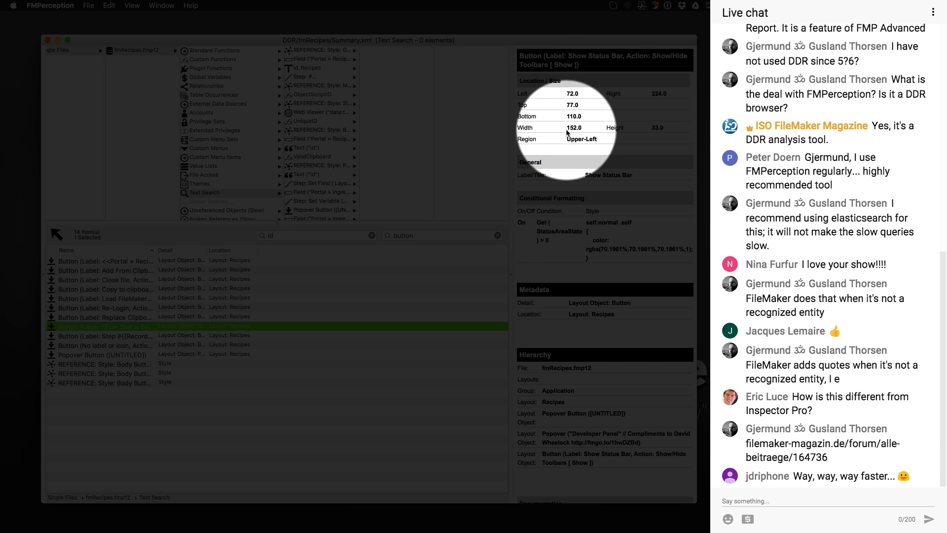
key(F1)
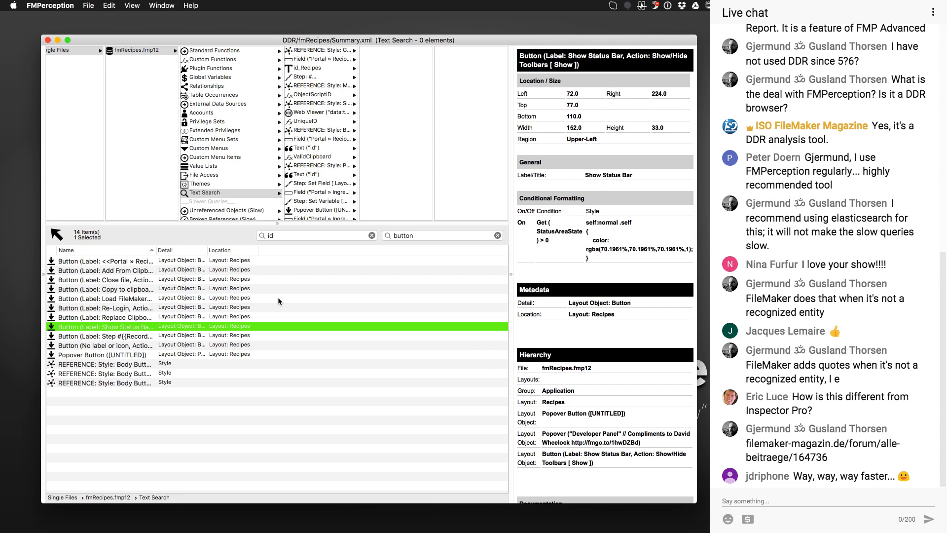
click(244, 261)
click(244, 283)
click(242, 299)
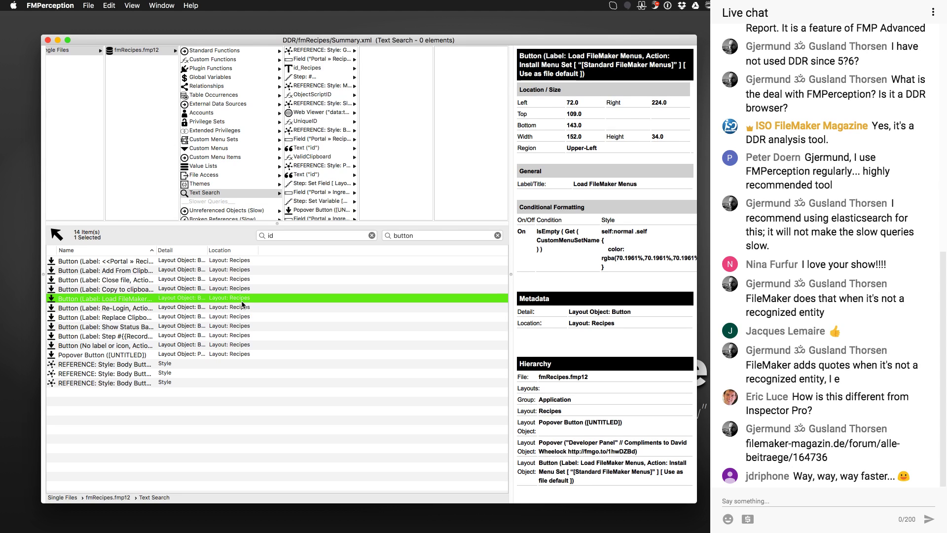
Remove the "button" name filter to list all of the "id" text search results again
click(497, 236)
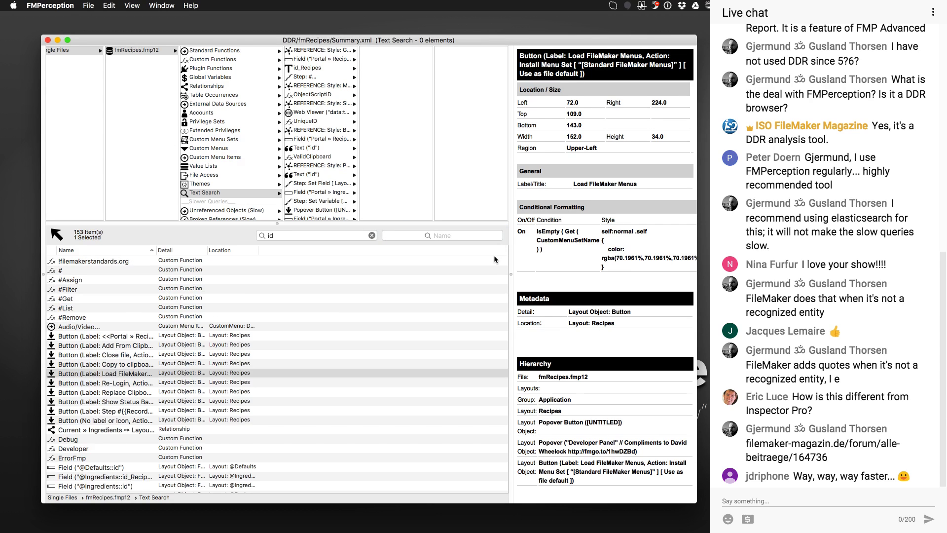
click(306, 239)
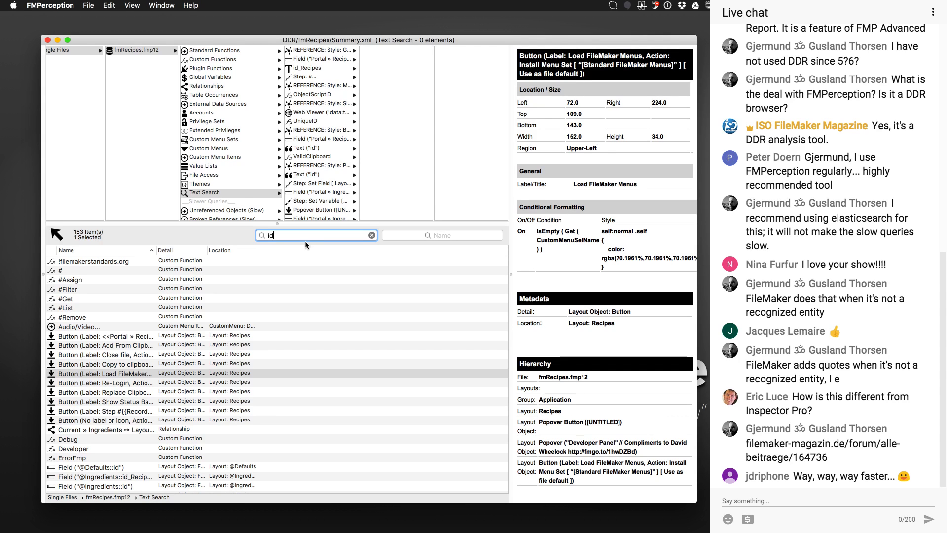
double_click(272, 235)
scroll(227, 148, up, 1)
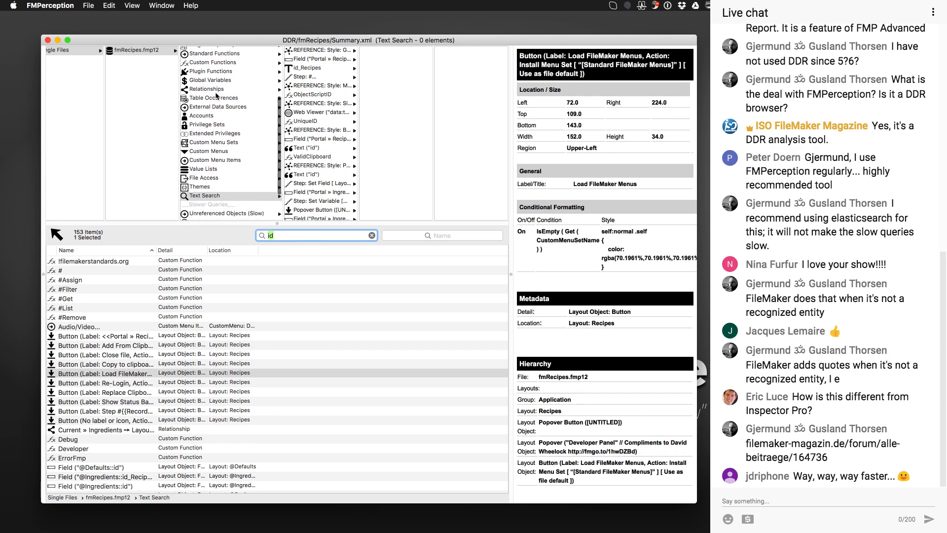
click(87, 5)
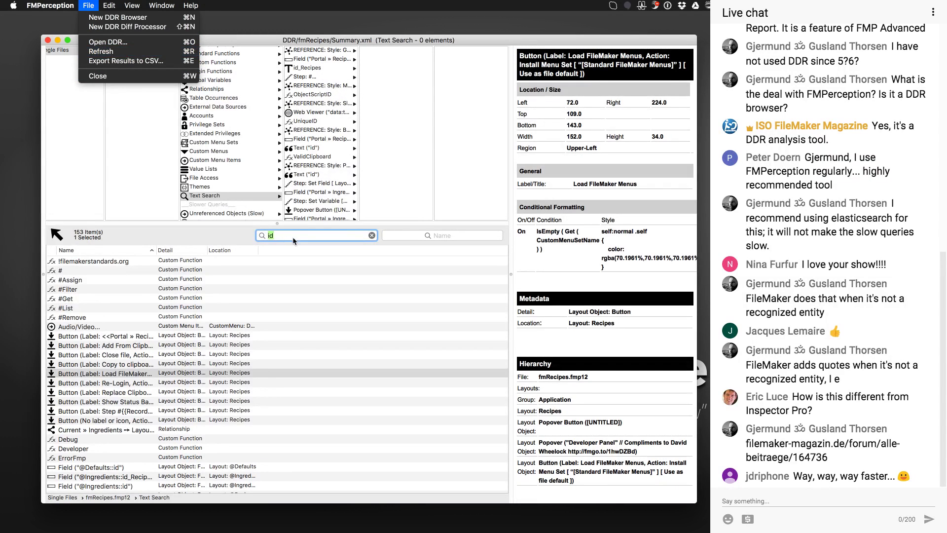
click(122, 52)
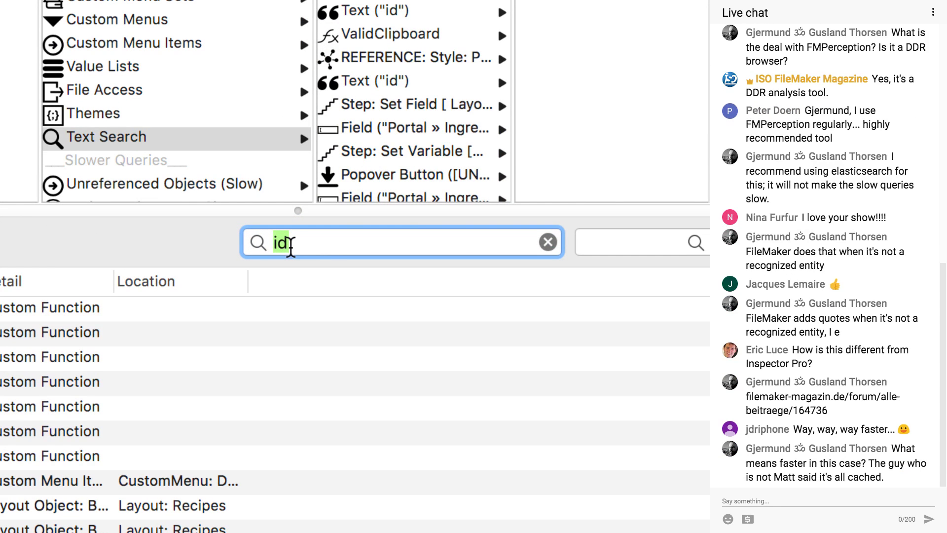
text(@t)
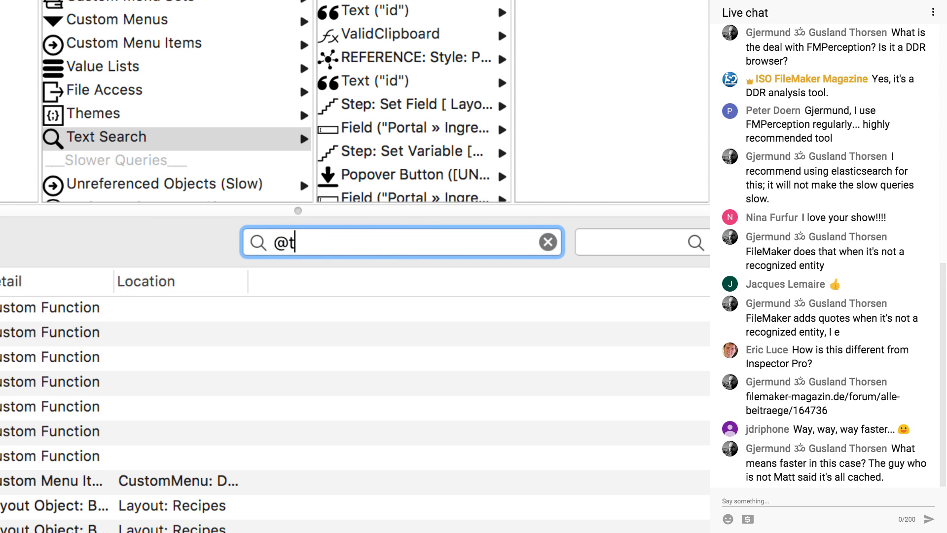
text(odo)
key(BackSpace)
key(BackSpace)
key(BackSpace)
key(BackSpace)
text(bug)
key(BackSpace)
key(BackSpace)
key(BackSpace)
text(fix)
mouse_move(275, 244)
mouse_down()
mouse_move(287, 244)
mouse_move(276, 244)
mouse_up()
click(308, 245)
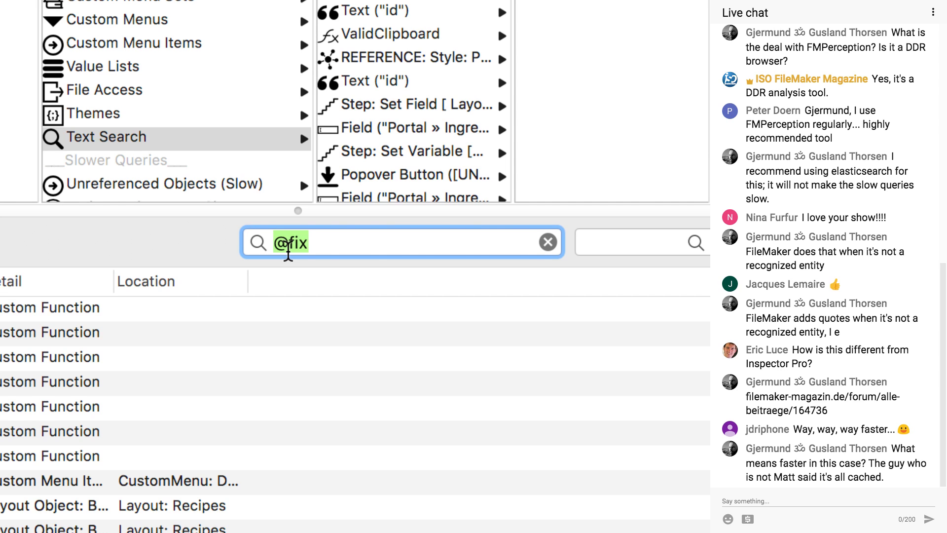
text(DONO)
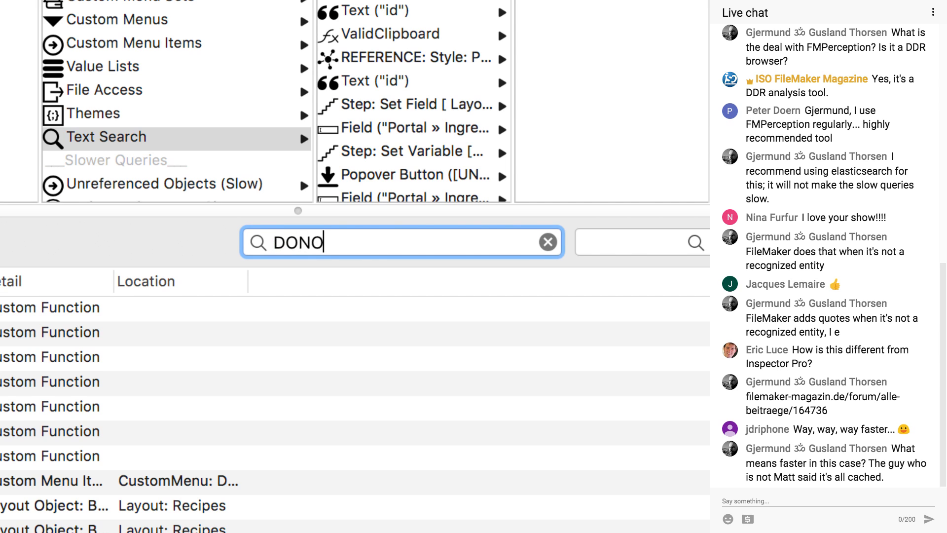
text(TRE)
key(Return)
text(@)
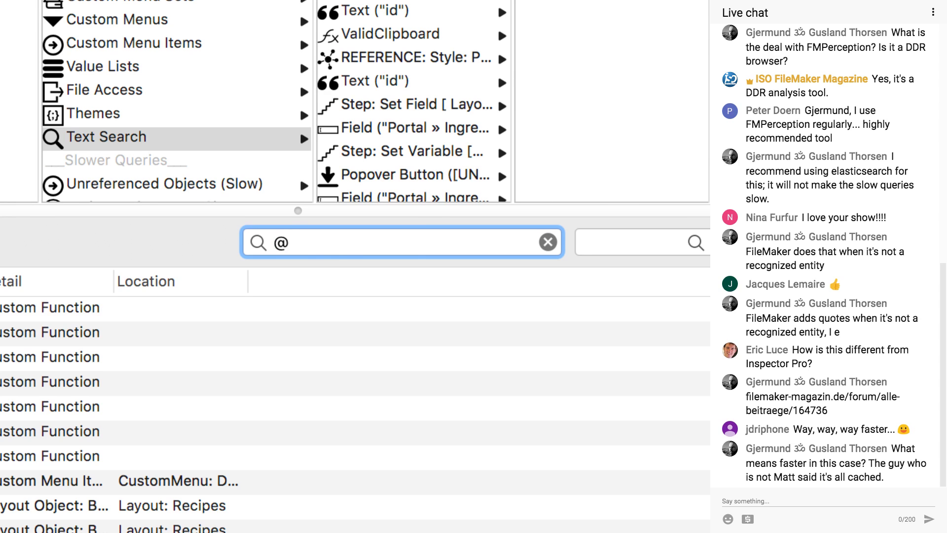
text(noshop)
key(BackSpace)
key(BackSpace)
text(ip)
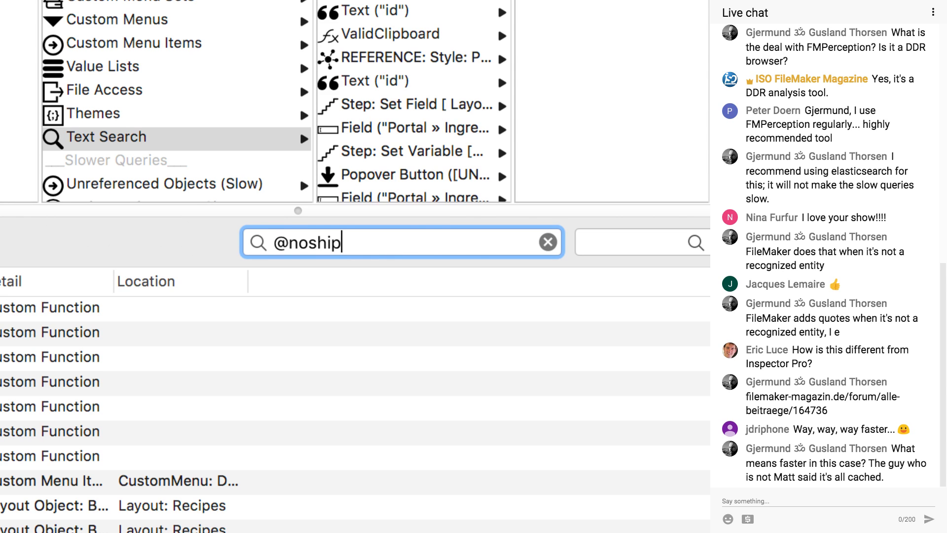
Clear the text search term completely
key(BackSpace)
key(BackSpace)
key(BackSpace)
key(BackSpace)
key(BackSpace)
key(BackSpace)
key(BackSpace)
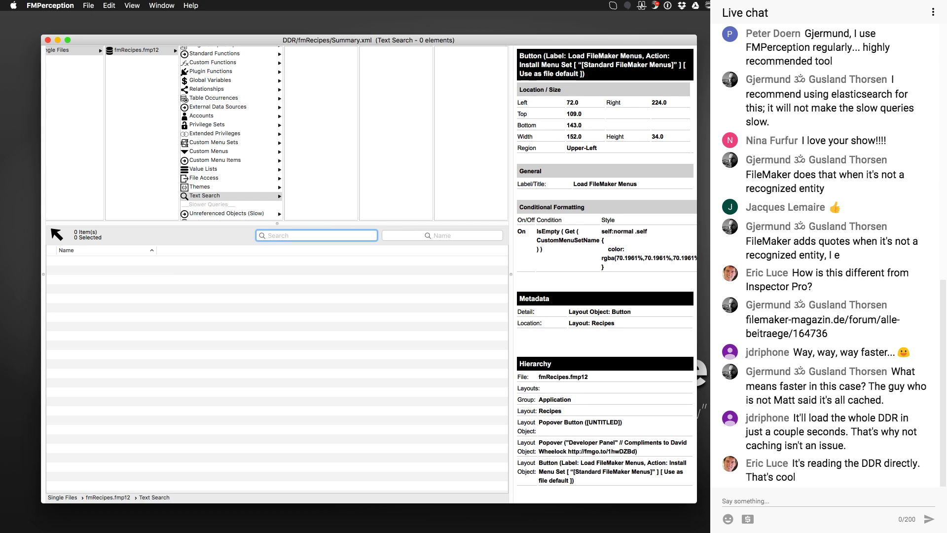
key(super+Tab)
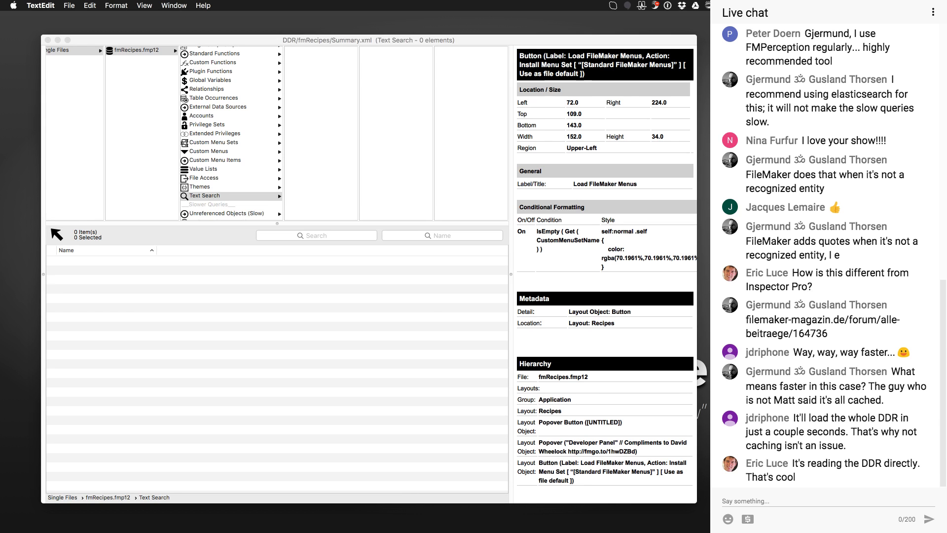
click(302, 267)
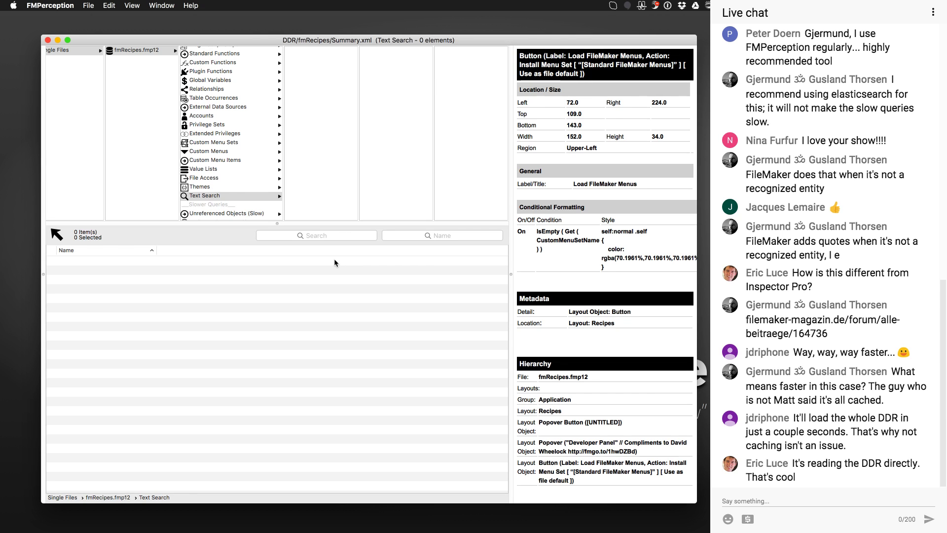
scroll(244, 168, down, 3)
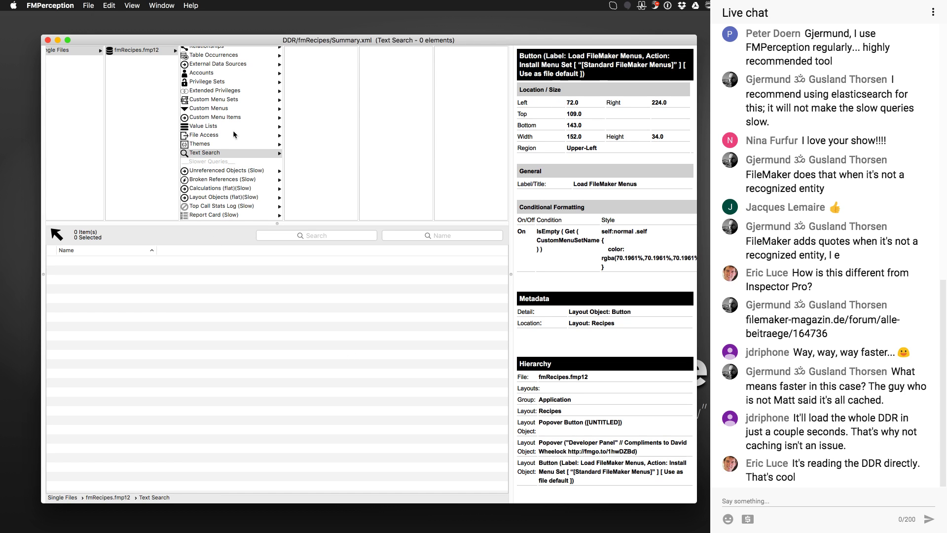
drag(219, 39, 212, 31)
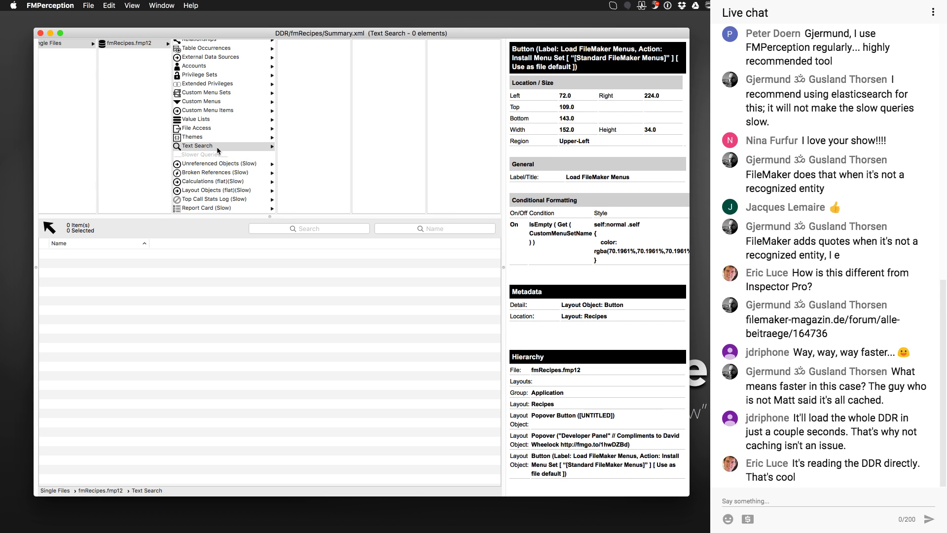
drag(365, 37, 356, 39)
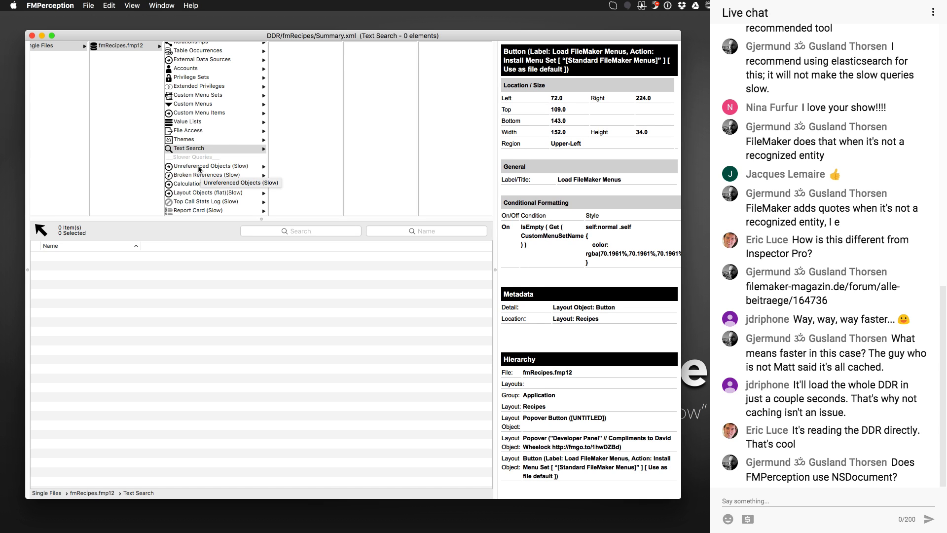
Open the Startup script in the flat script list and view the scripts it calls and the scripts that call it
scroll(195, 134, up, 5)
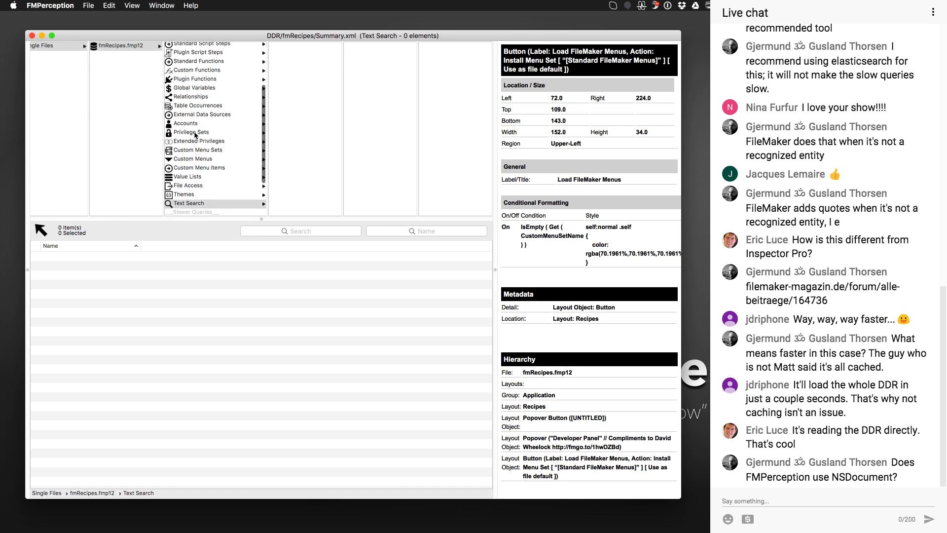
click(194, 100)
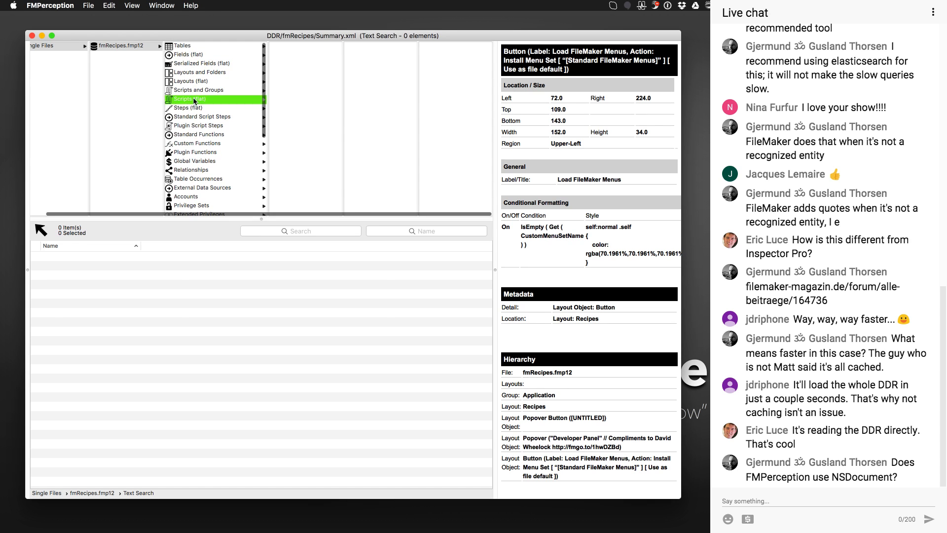
scroll(99, 380, down, 3)
double_click(65, 378)
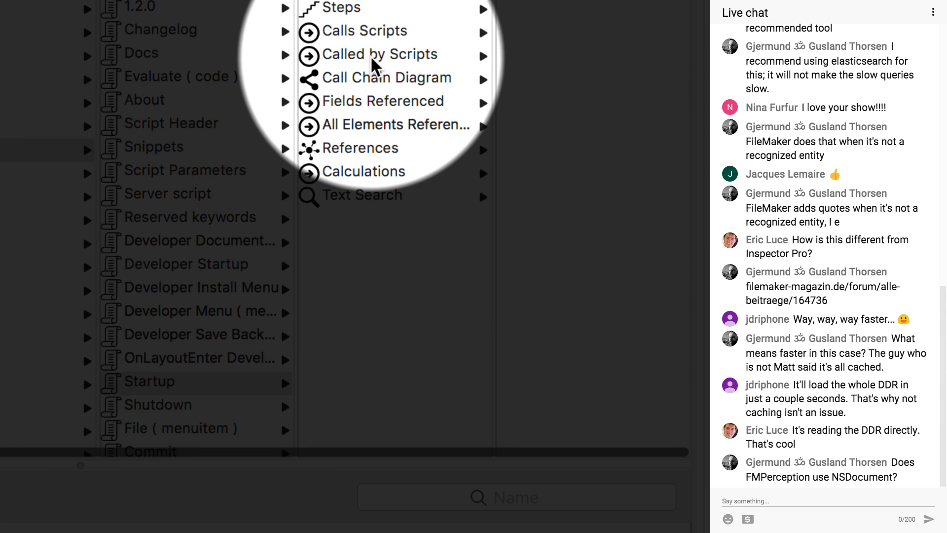
click(395, 33)
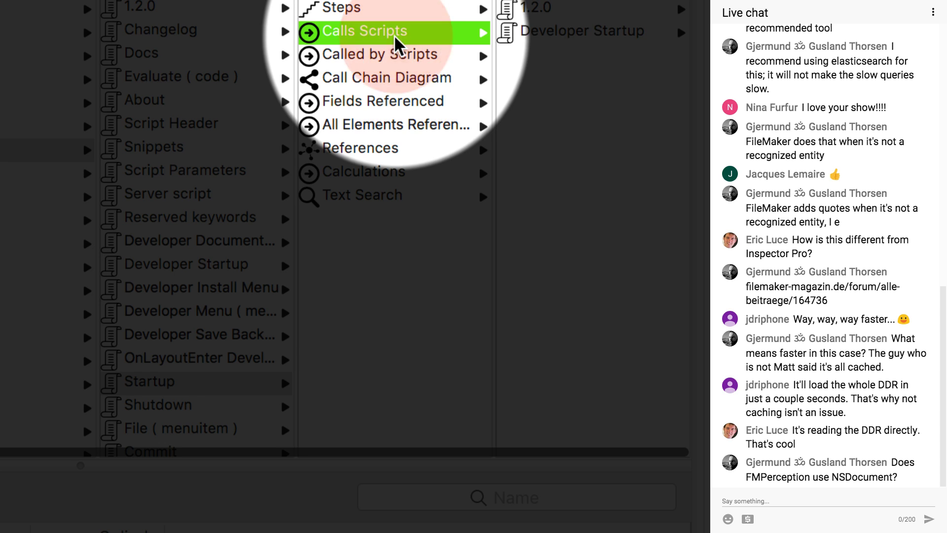
click(392, 49)
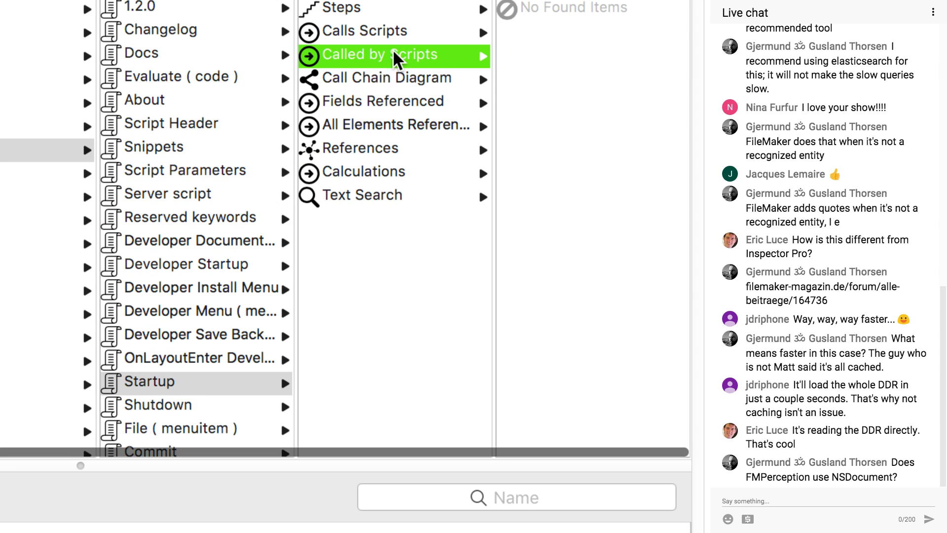
Display the Startup script's Call Chain Diagram, collapse and re-expand its Developer Startup branch, and reload the diagram
click(382, 77)
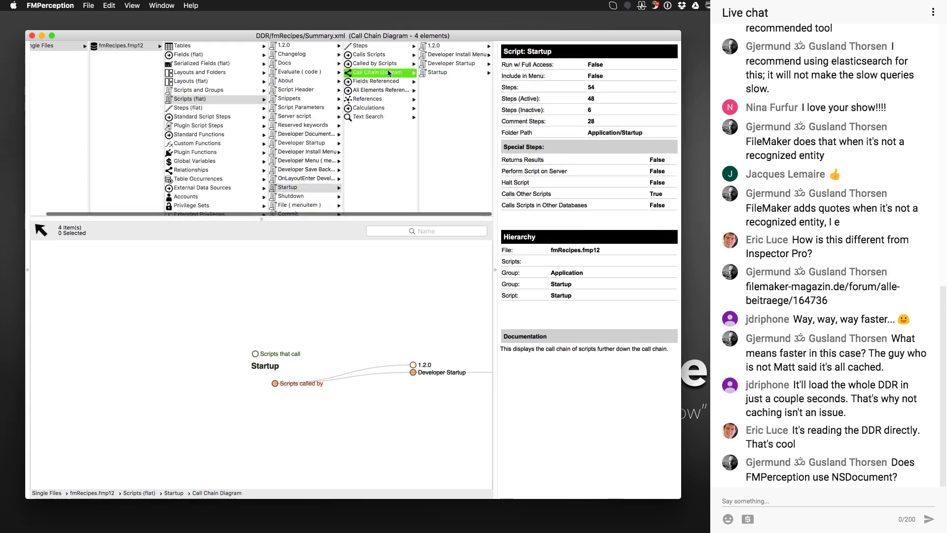
drag(392, 41, 441, 31)
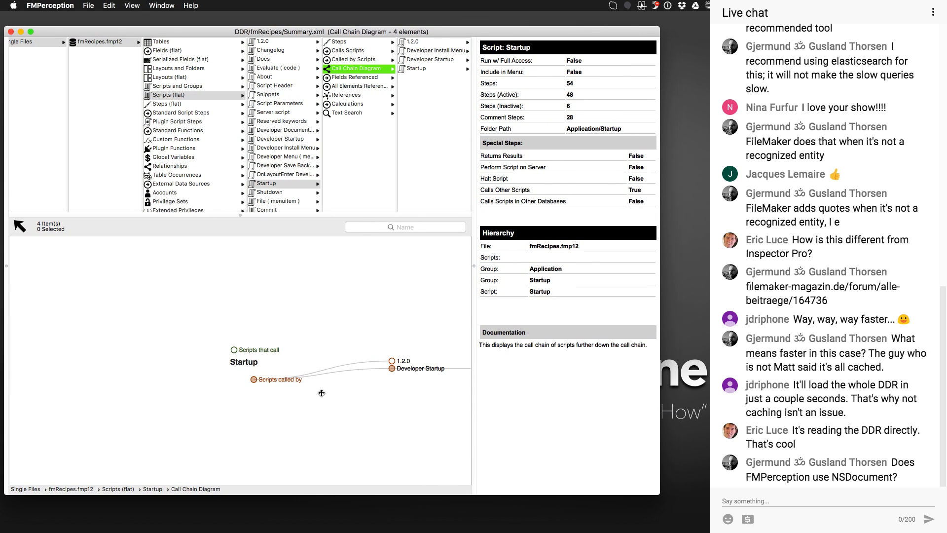
drag(327, 391, 312, 383)
scroll(252, 337, right, 10)
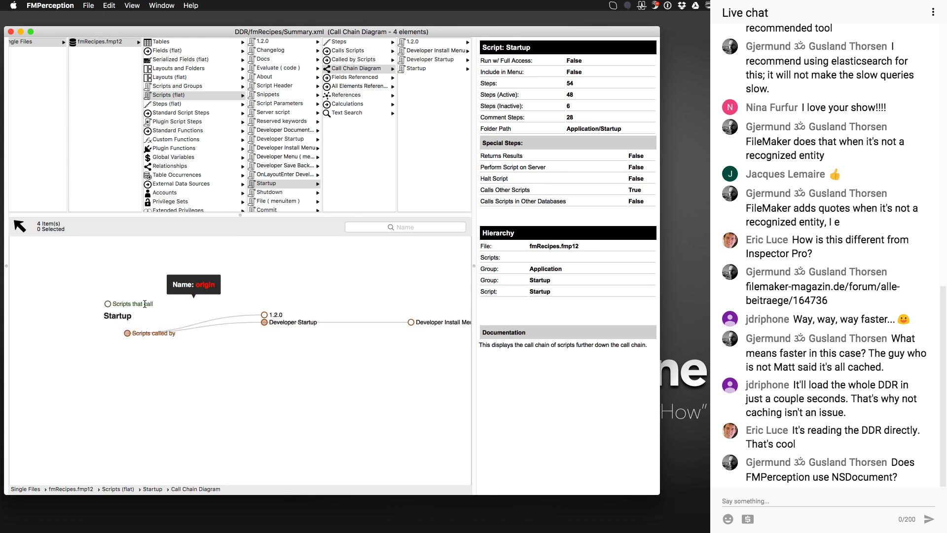
scroll(215, 288, down, 3)
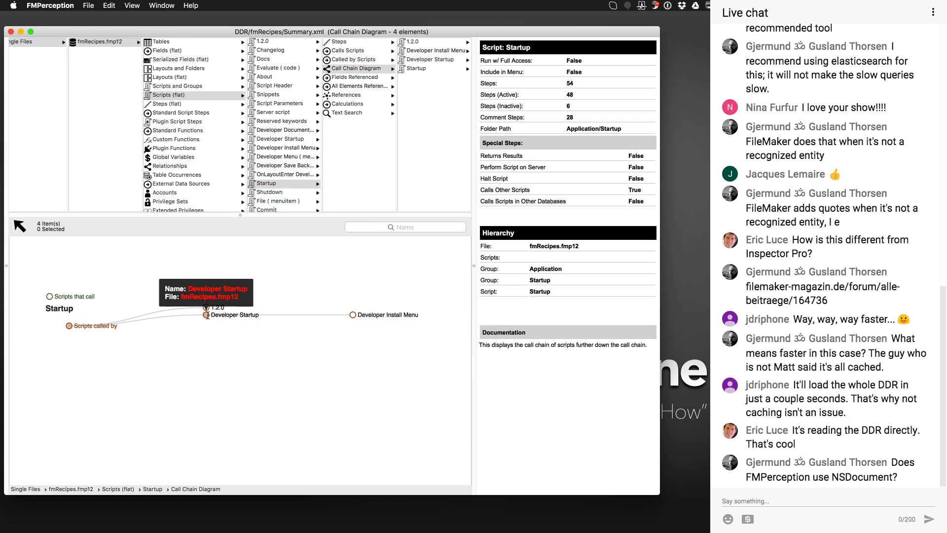
drag(208, 316, 221, 340)
click(220, 339)
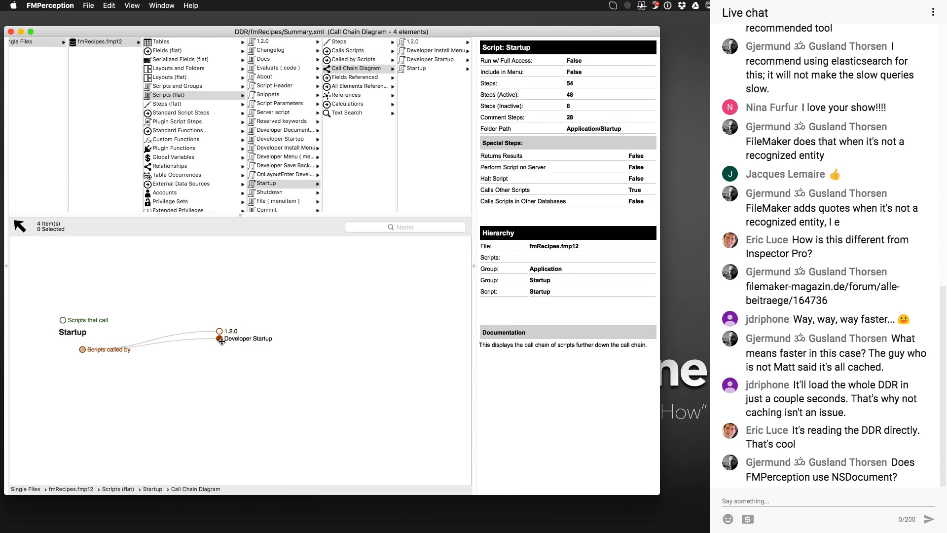
click(220, 340)
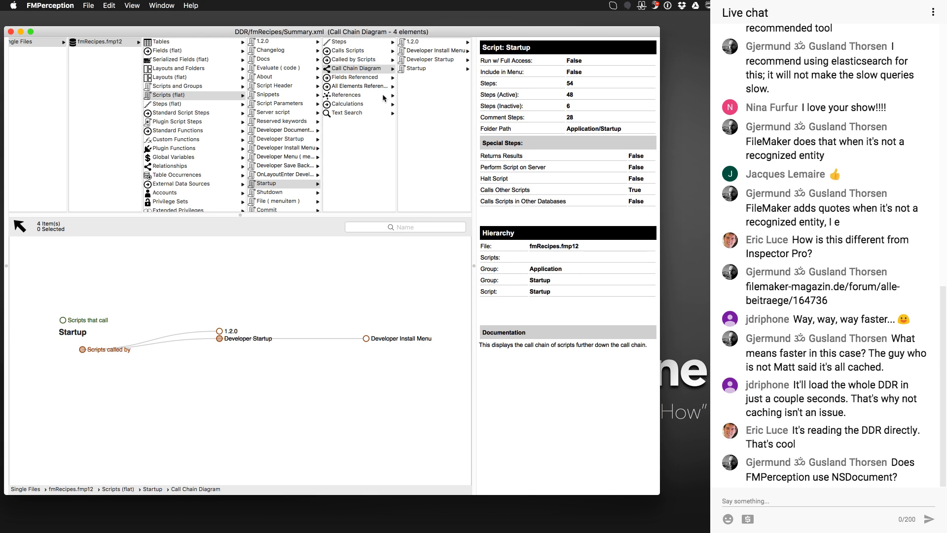
click(360, 69)
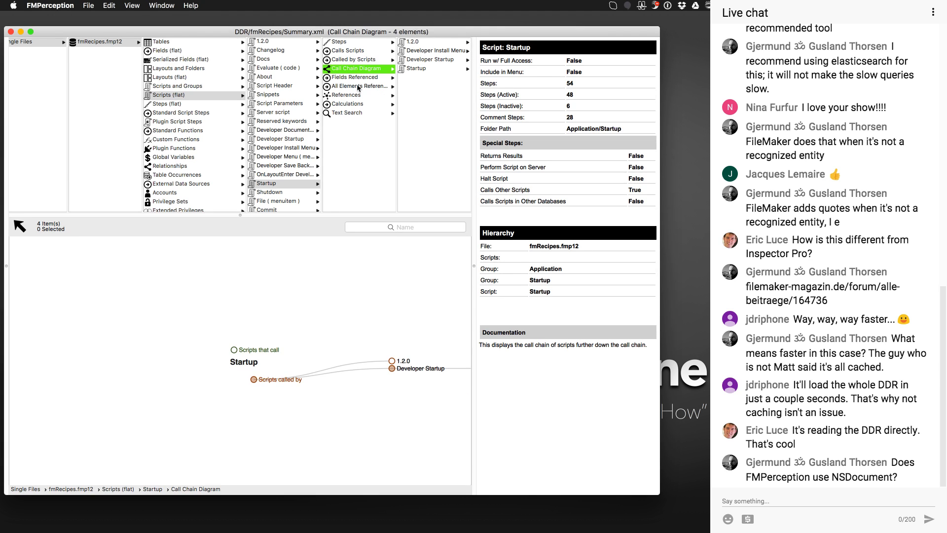
View the Startup script's referenced fields, all referenced elements, calculations and text search, and finish on its list of references
click(357, 79)
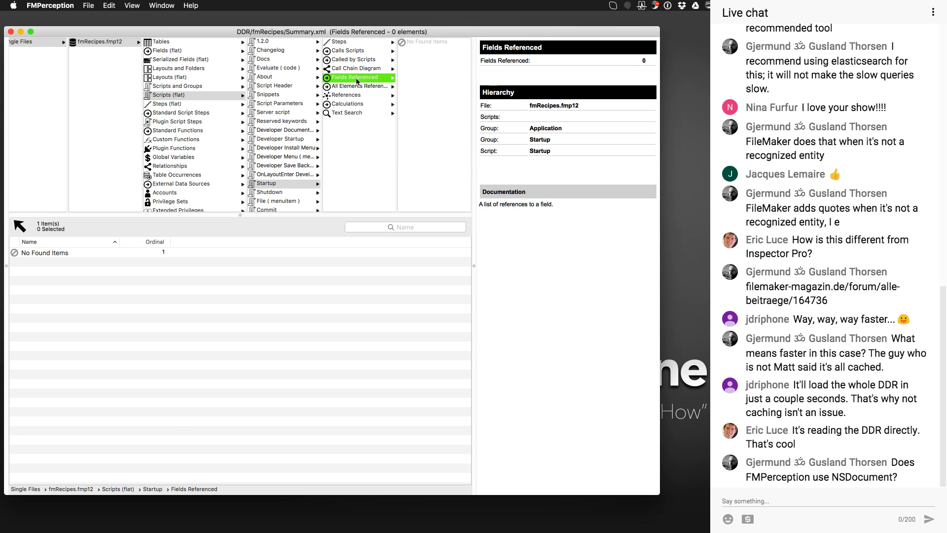
click(355, 88)
click(351, 97)
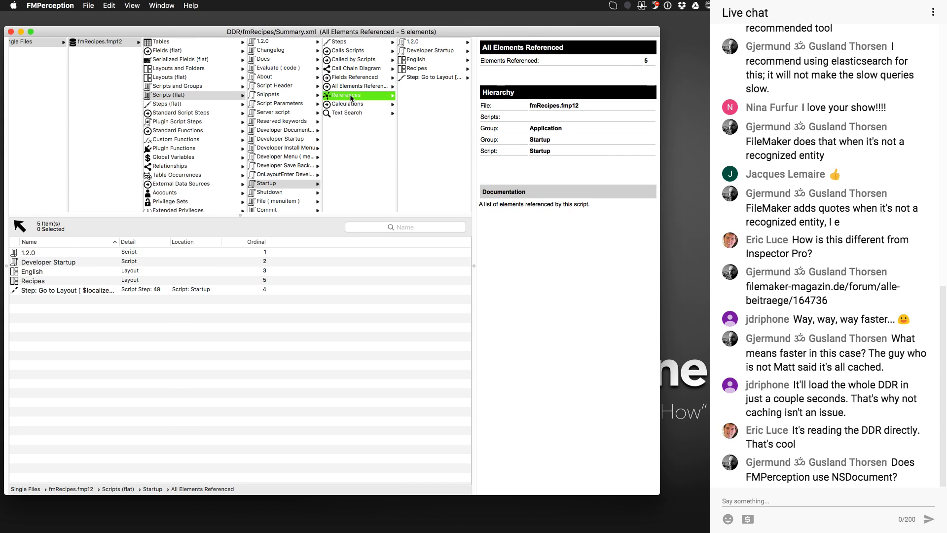
click(351, 107)
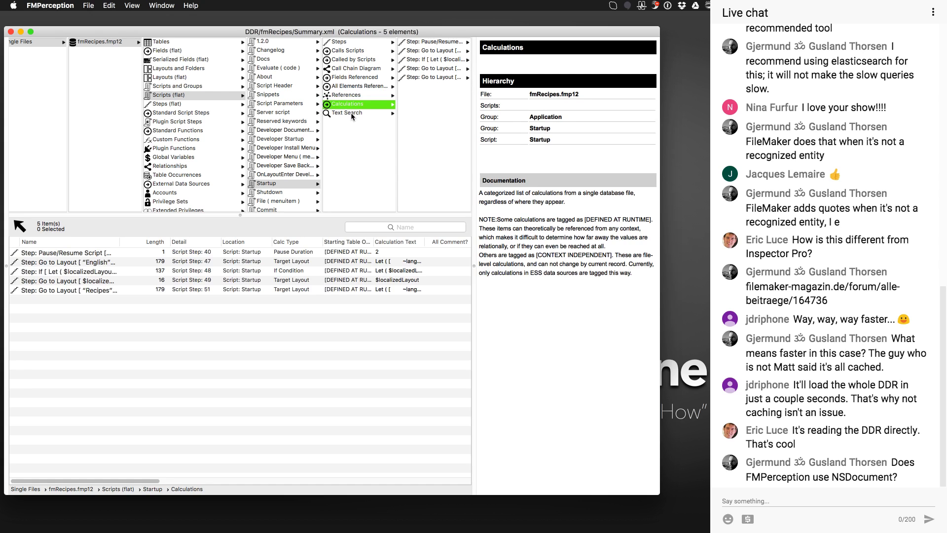
click(351, 113)
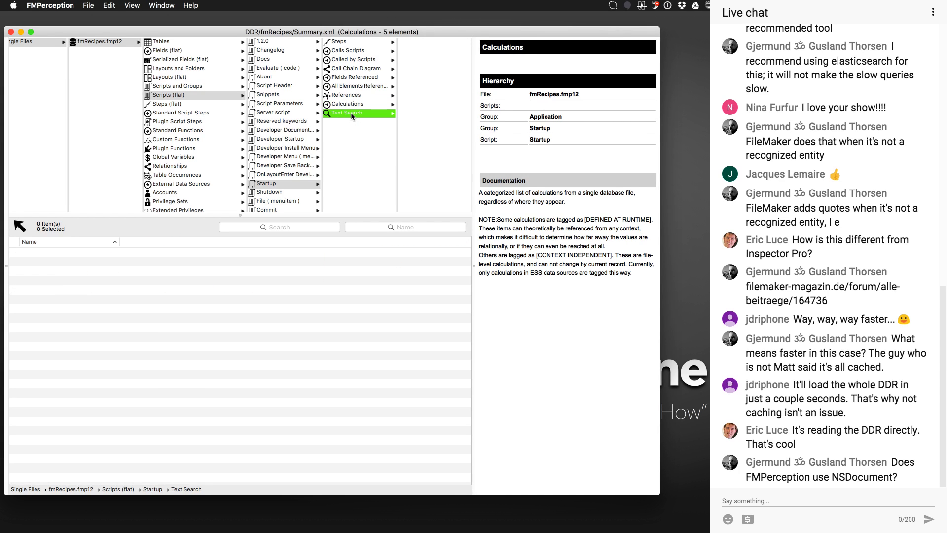
click(347, 95)
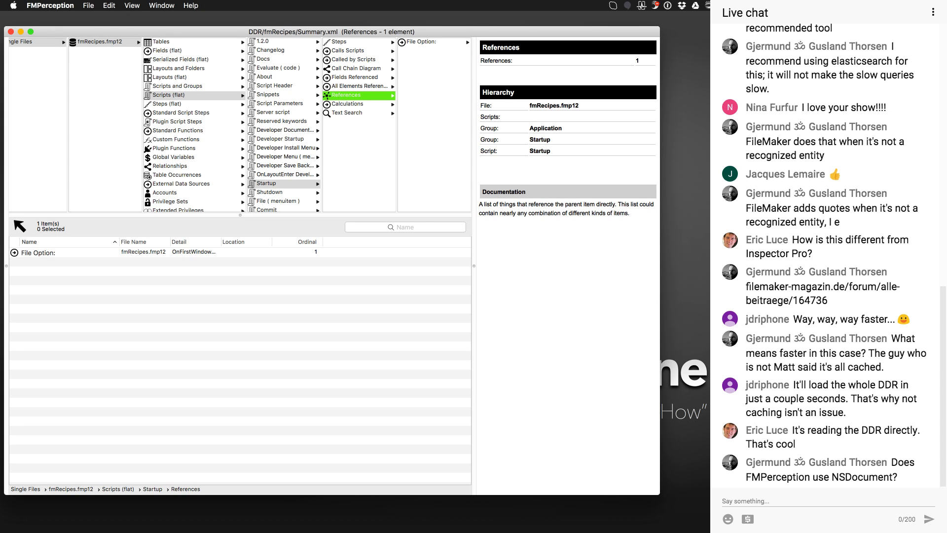
key(super+Tab)
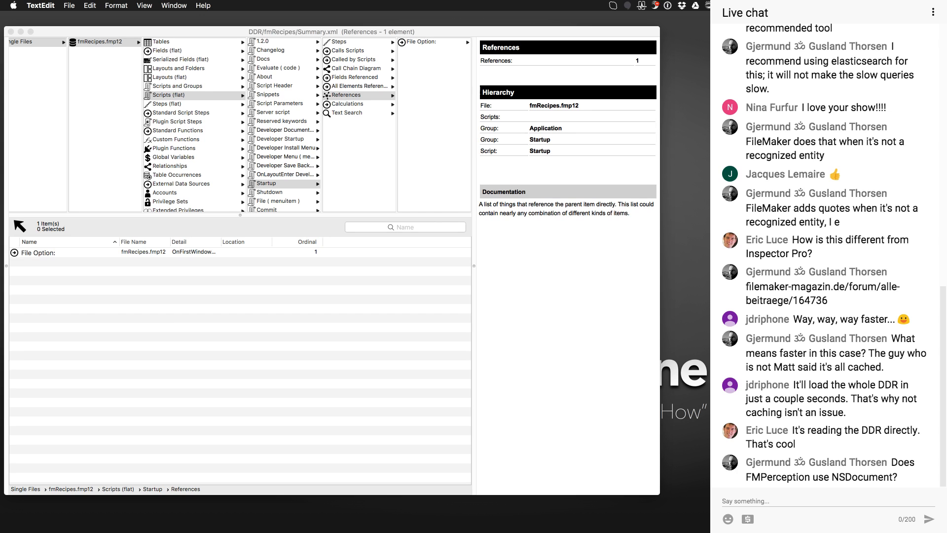
Open the Themes list of fmRecipes.fmp12 and view the details of the Recipes theme
scroll(202, 187, down, 5)
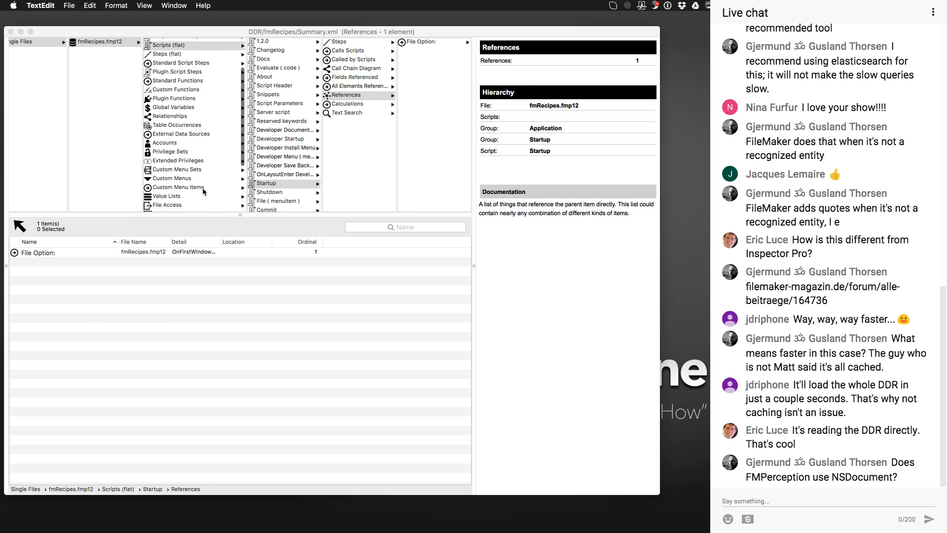
scroll(181, 194, down, 5)
click(169, 164)
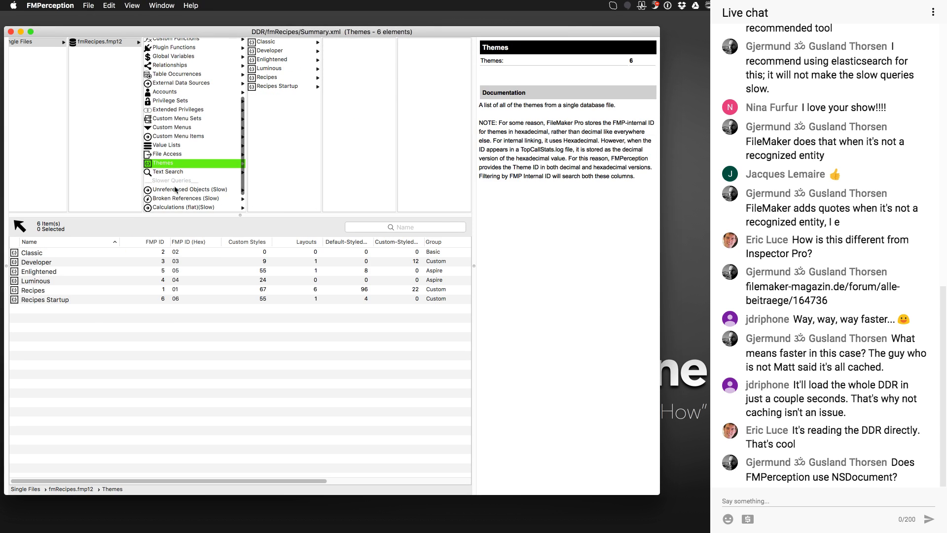
click(66, 291)
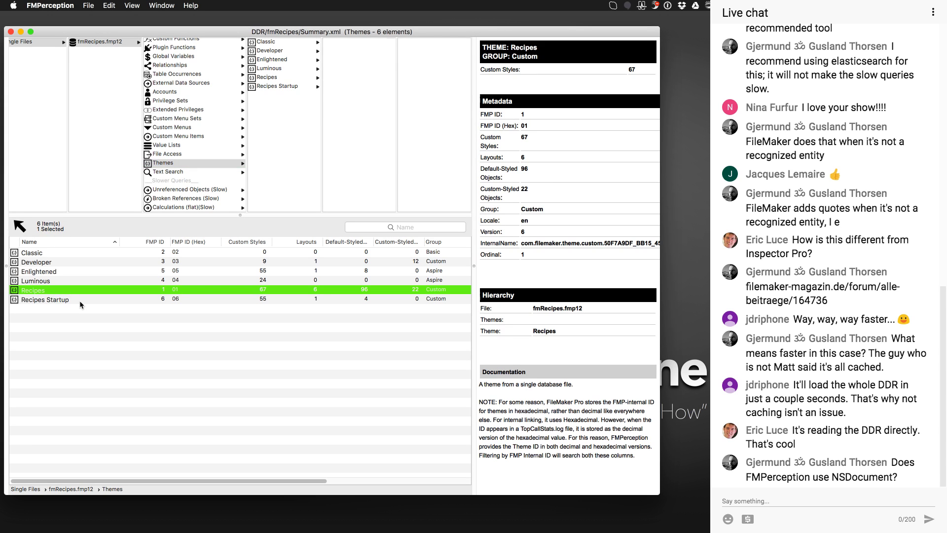
Open the Developer theme and read through the CSS of its default styles
click(280, 51)
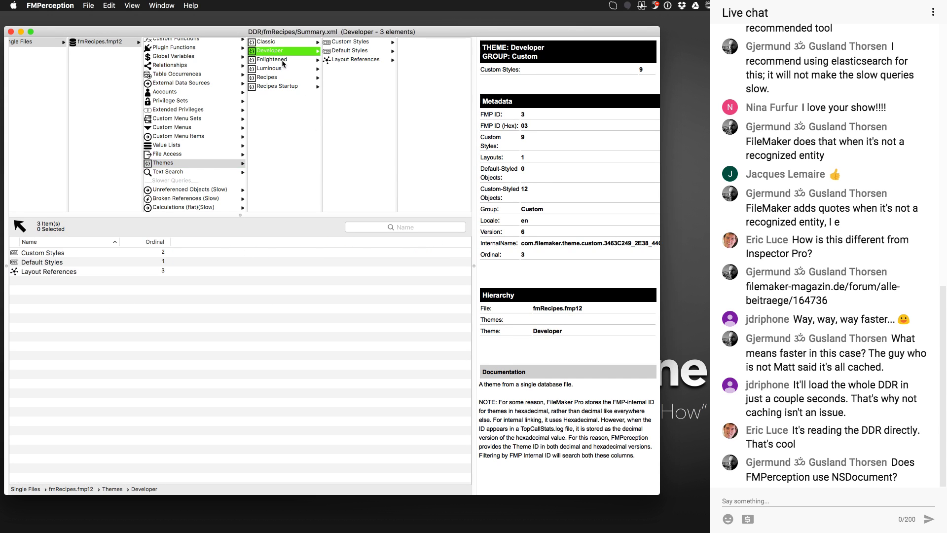
click(338, 52)
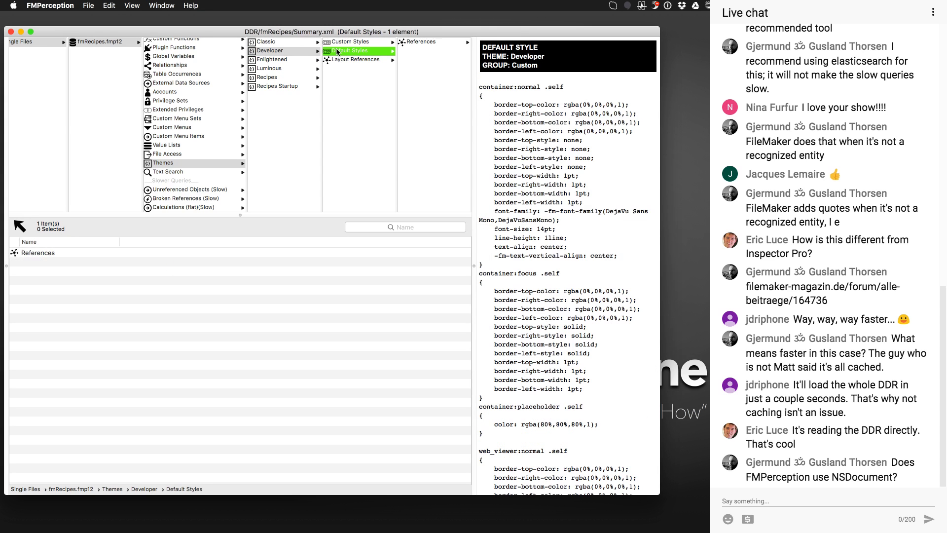
scroll(568, 251, down, 5)
scroll(569, 251, down, 9)
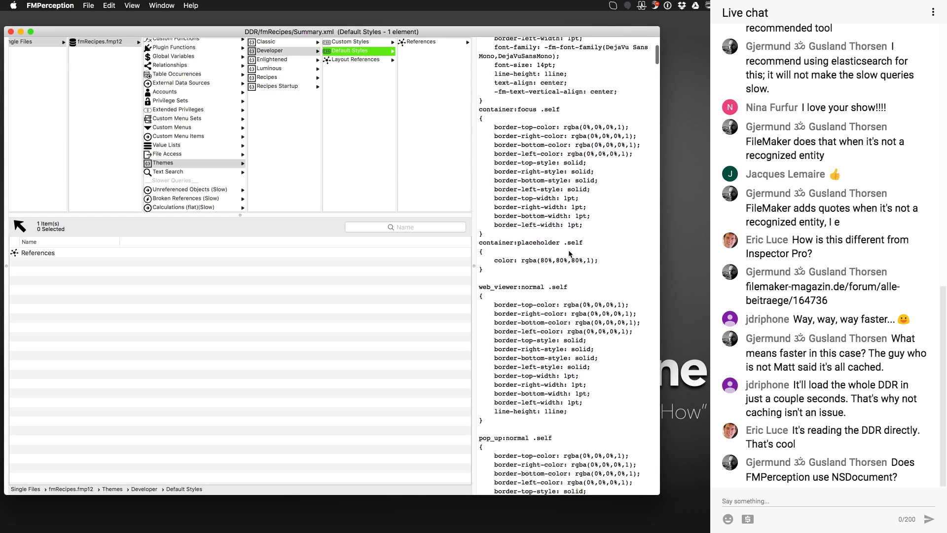
List the Developer theme's custom styles and view the CSS of the Dev container and Developer styles
click(362, 43)
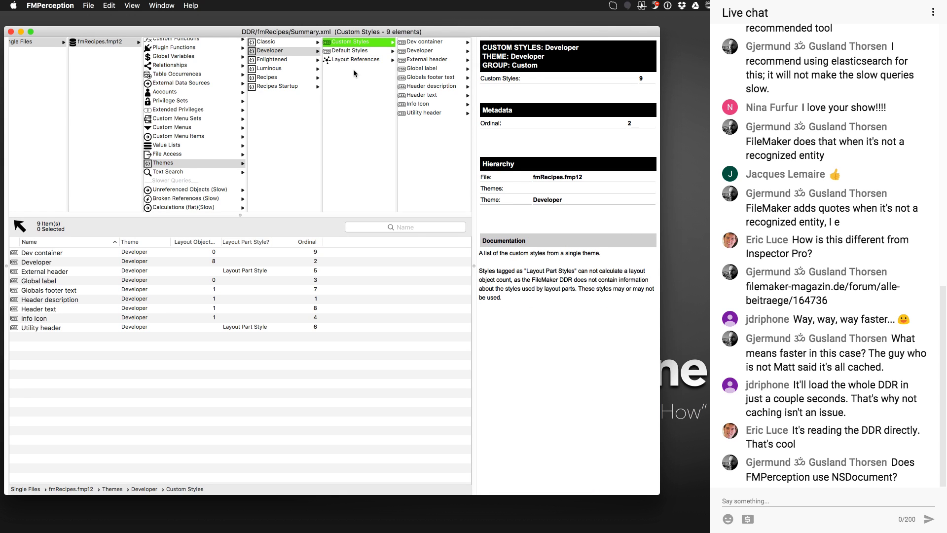
click(410, 43)
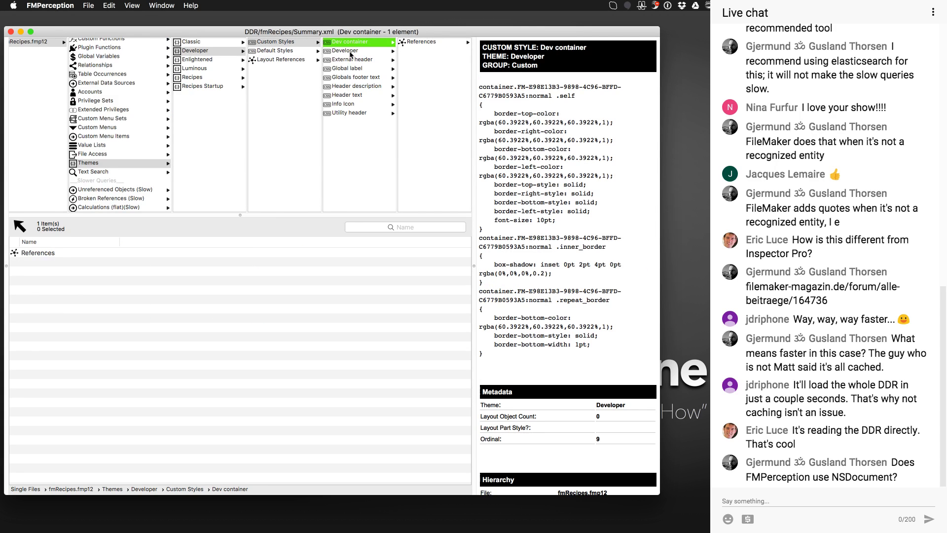
click(406, 43)
click(266, 51)
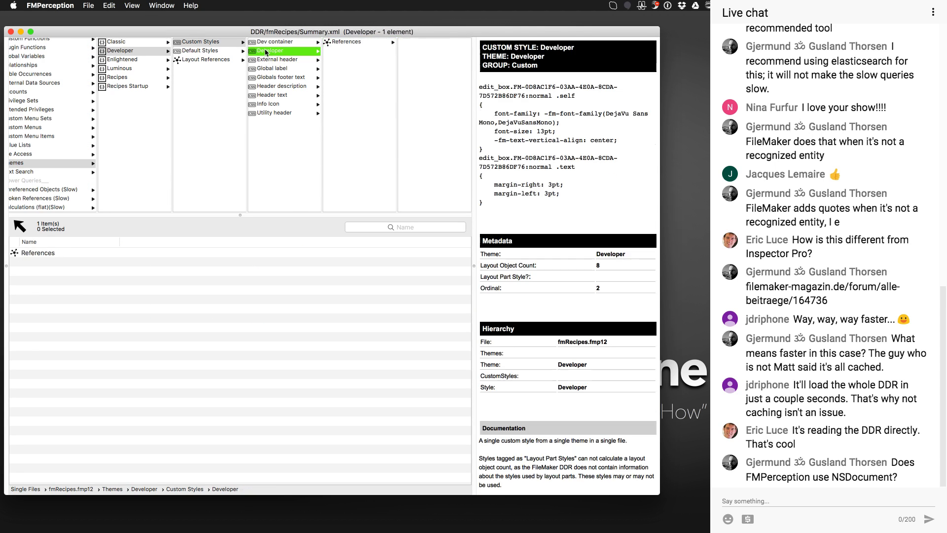
View the Developer theme's default styles and layout references, and return to the list of all themes
click(209, 52)
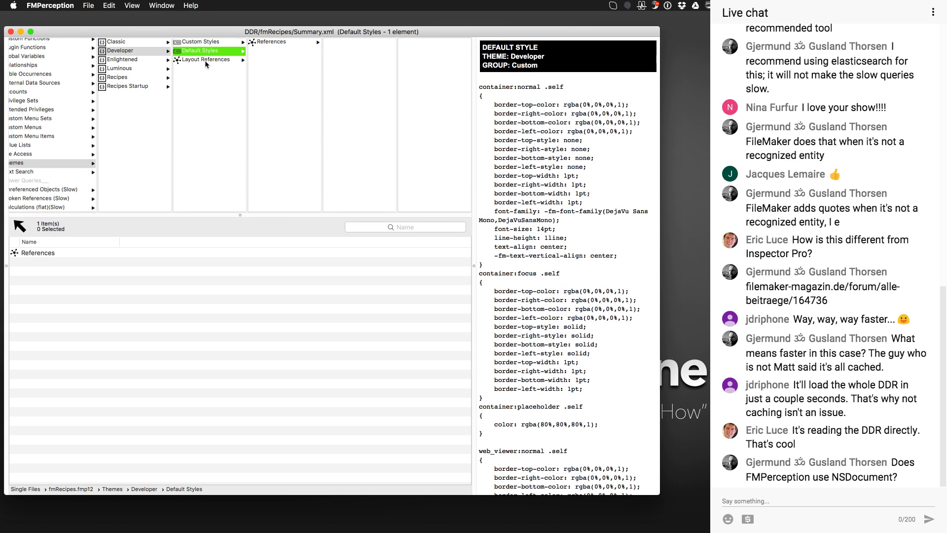
click(199, 60)
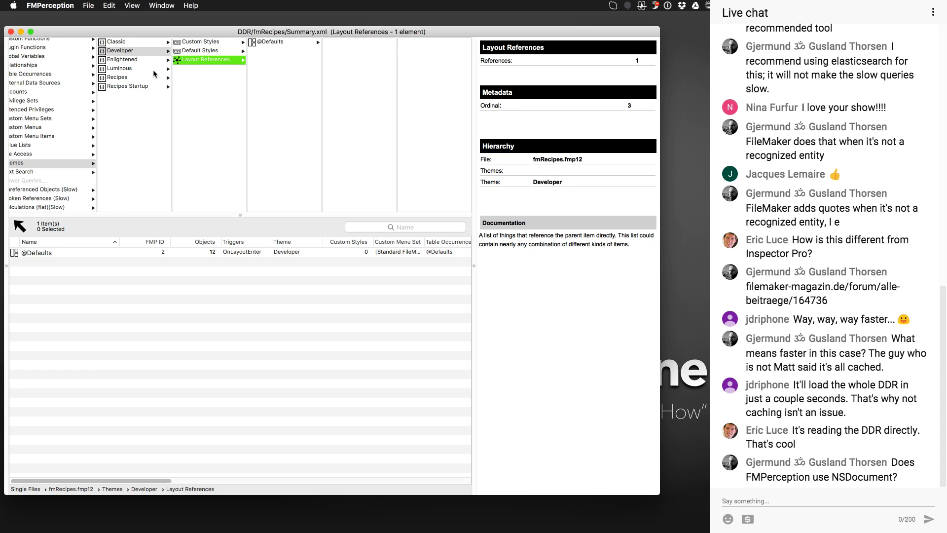
scroll(181, 104, left, 5)
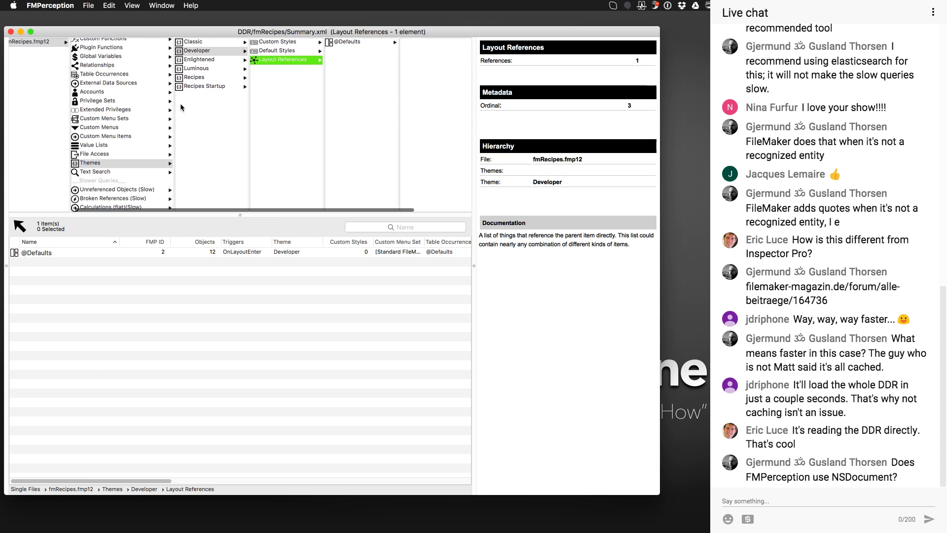
click(123, 166)
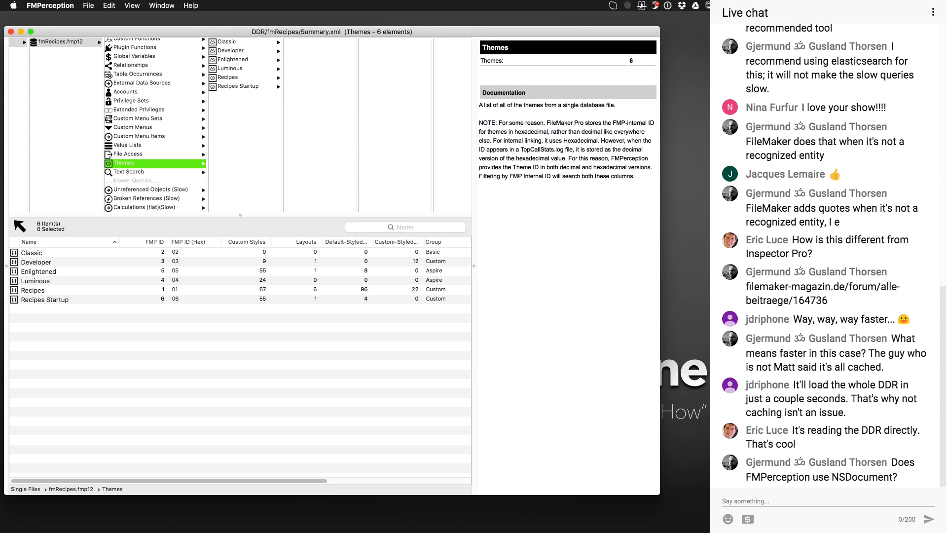
key(super+Tab)
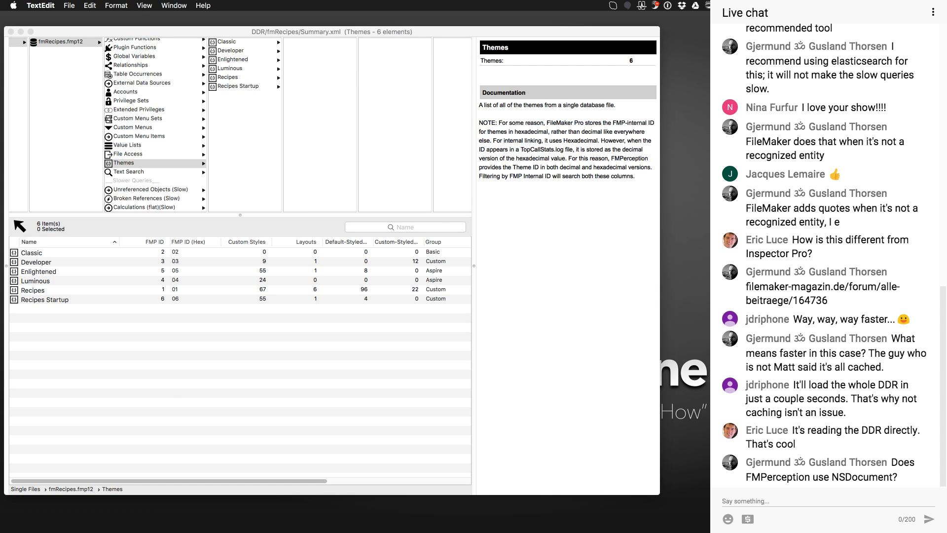
click(225, 374)
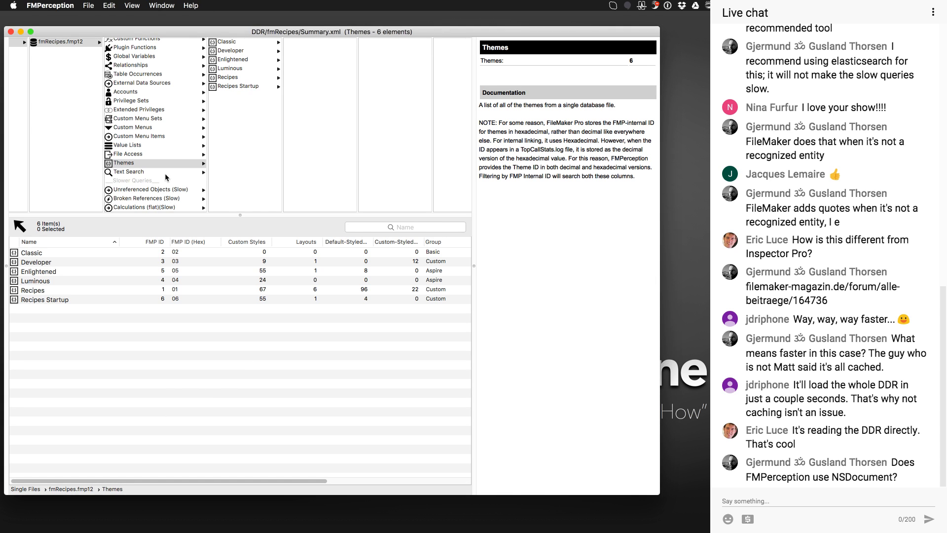
Open the slow-query Report Card for fmRecipes.fmp12 and examine its summary table
scroll(164, 173, down, 2)
scroll(165, 173, left, 1)
scroll(167, 176, down, 1)
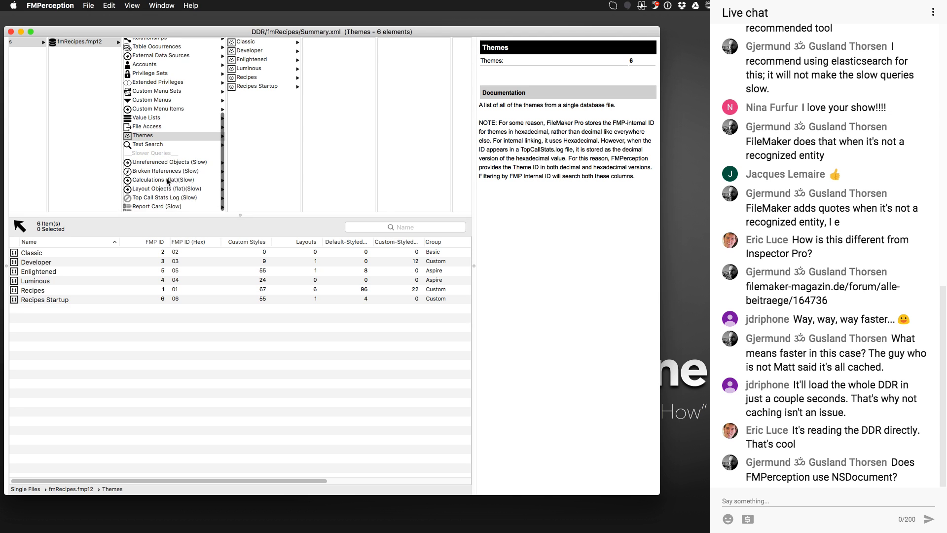
click(152, 206)
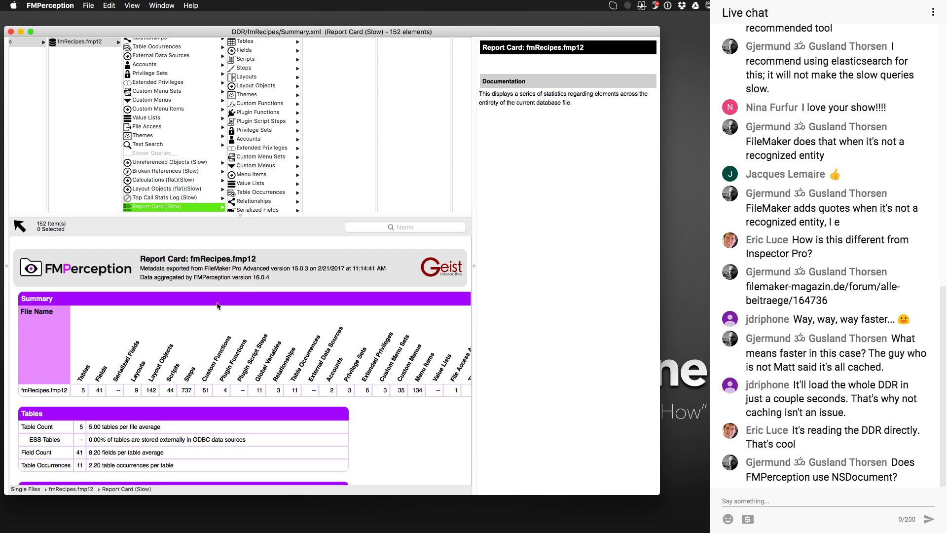
scroll(214, 302, down, 2)
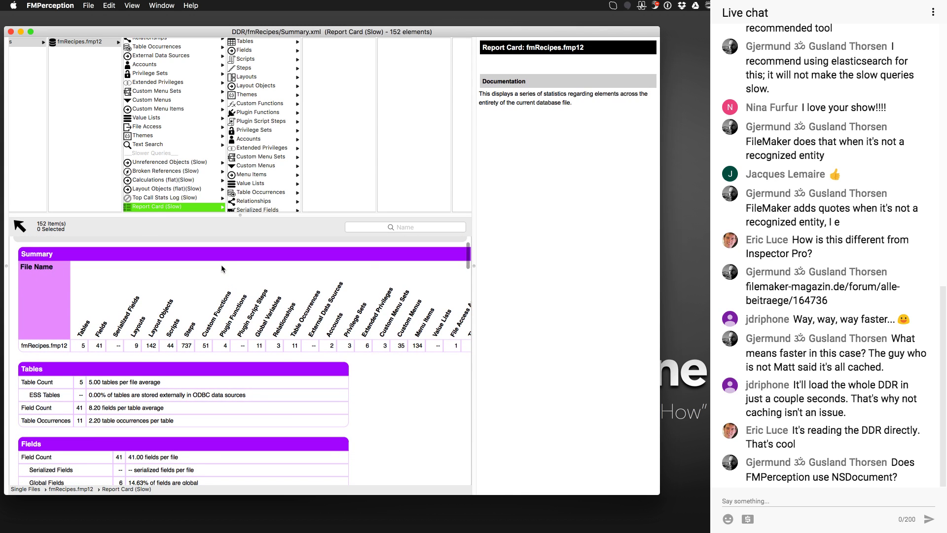
click(222, 266)
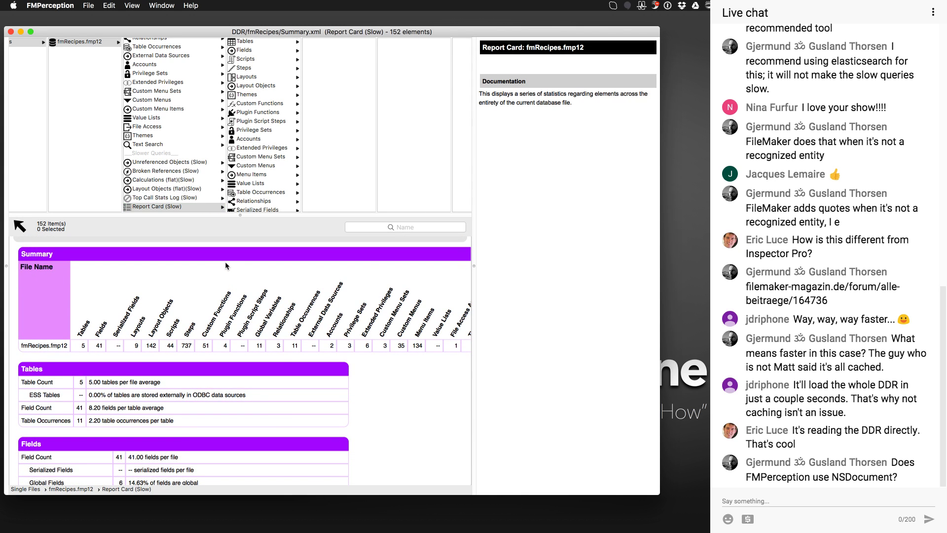
scroll(226, 262, up, 2)
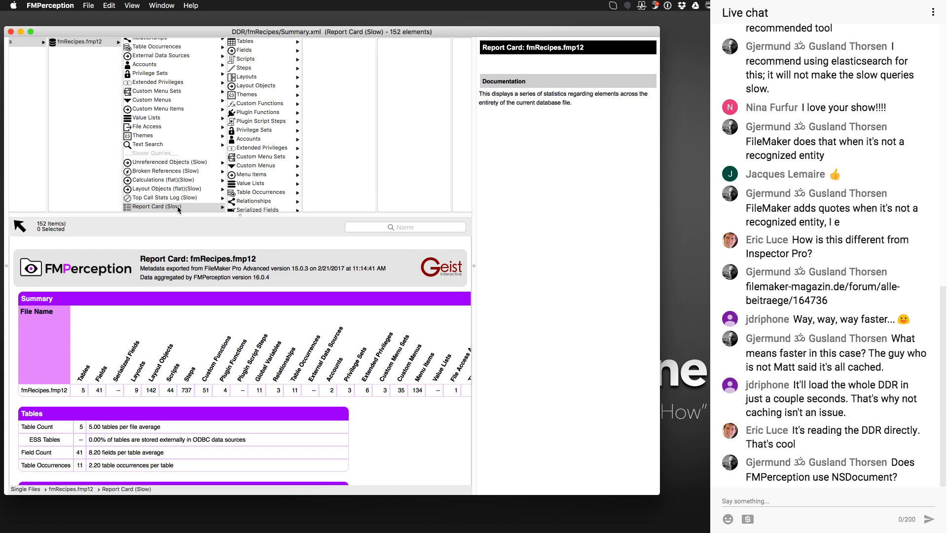
Examine the Report Card's statistics for tables, fields, layouts and scripts, and return to its beginning
scroll(241, 345, down, 2)
scroll(240, 344, down, 5)
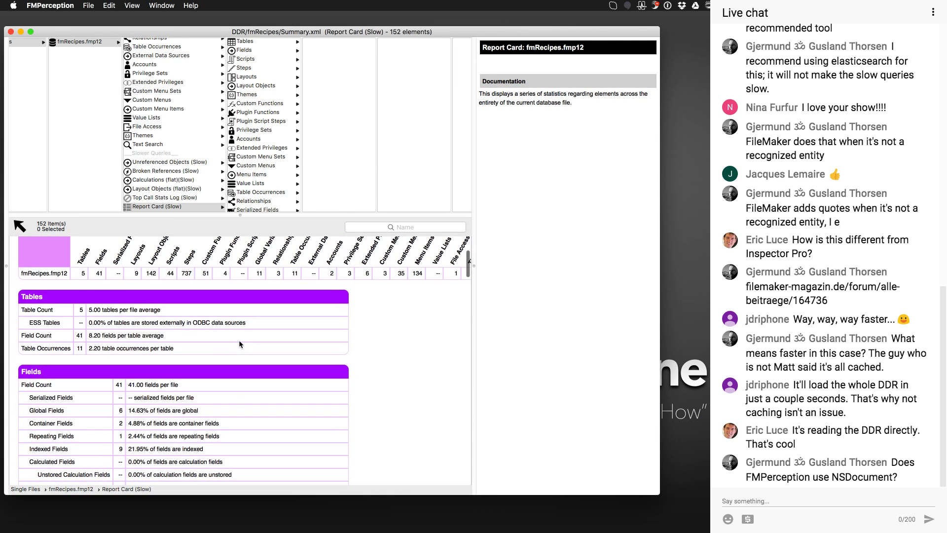
scroll(237, 339, down, 4)
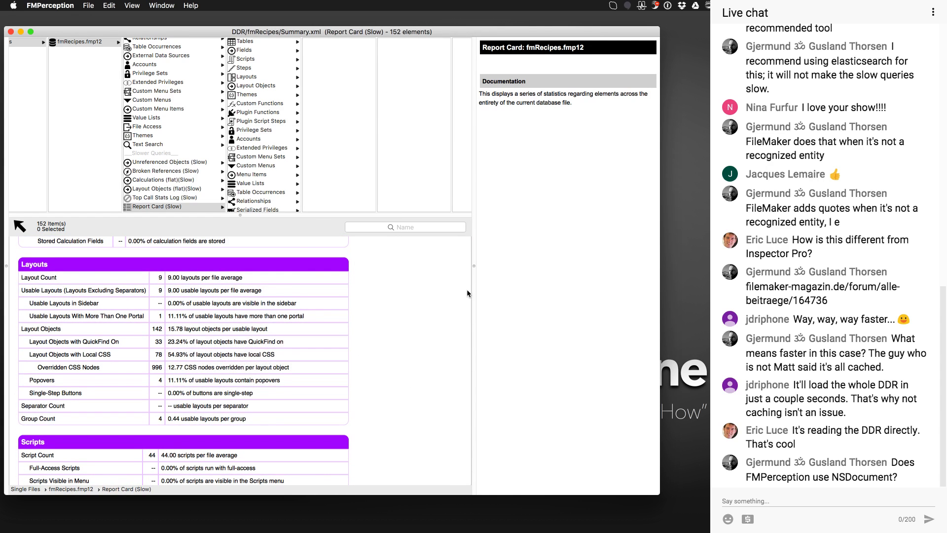
scroll(466, 290, down, 3)
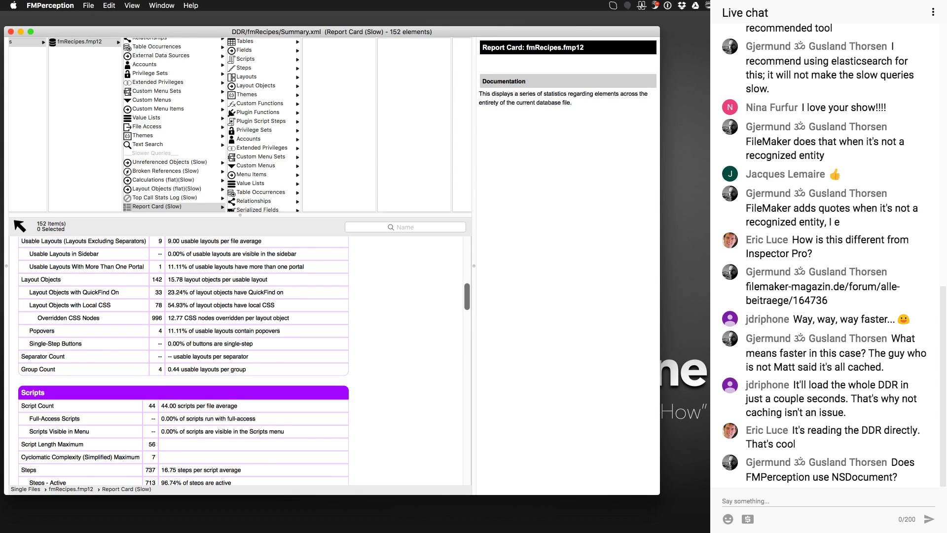
scroll(415, 306, down, 4)
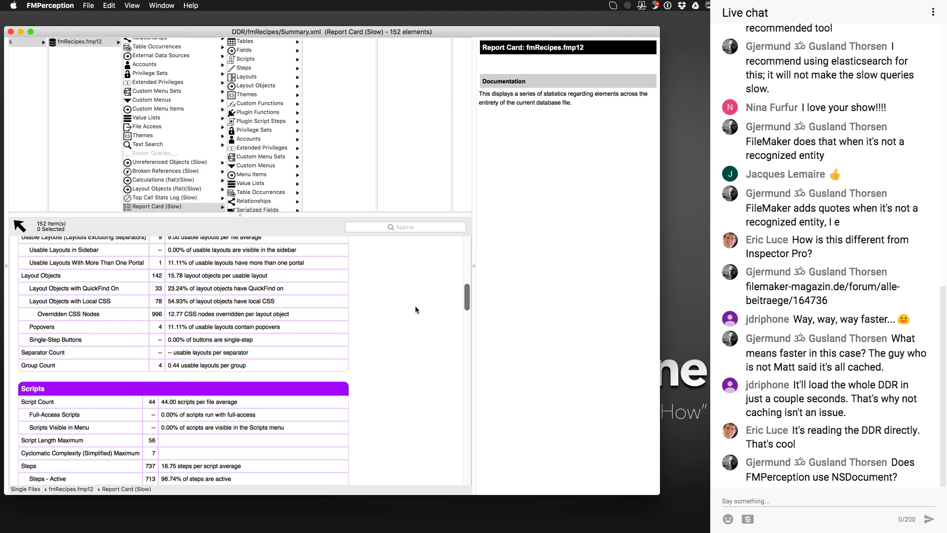
scroll(415, 309, down, 2)
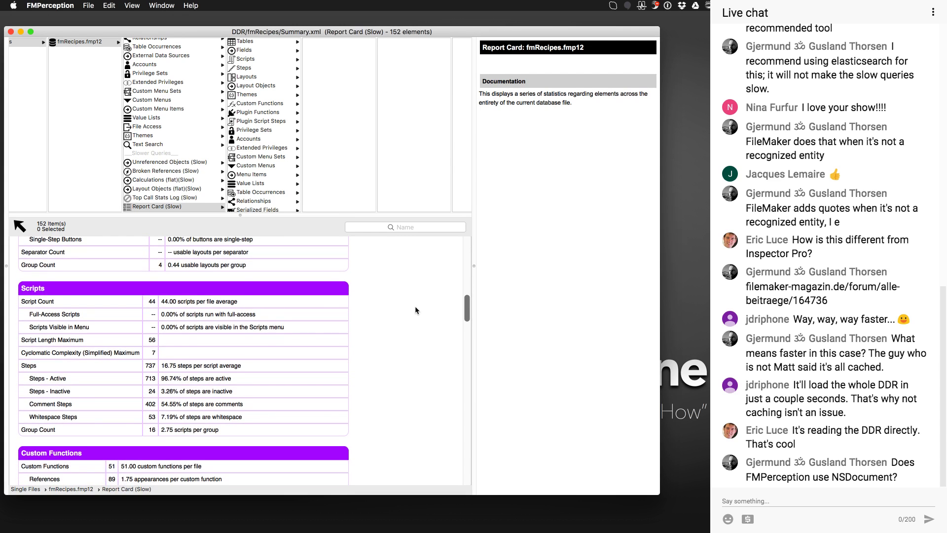
scroll(415, 310, up, 4)
scroll(415, 309, up, 15)
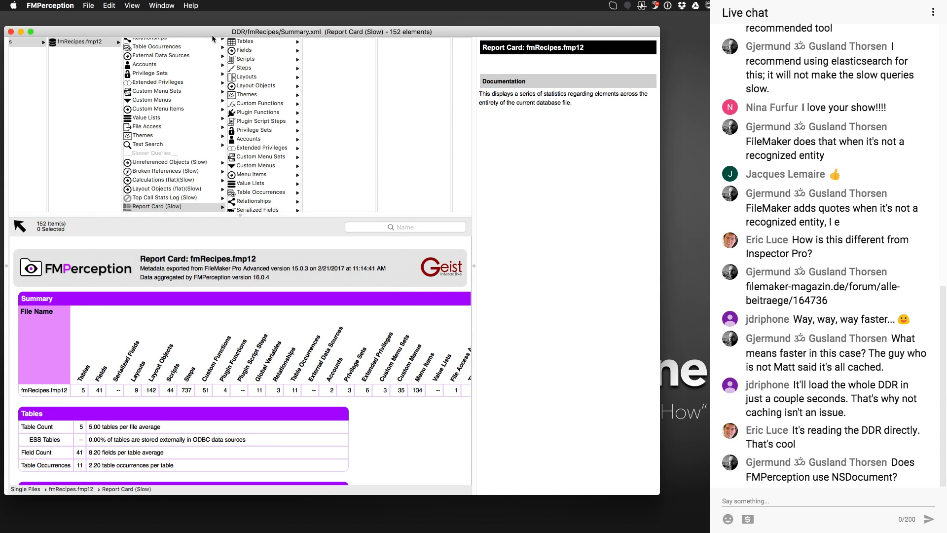
drag(209, 30, 213, 28)
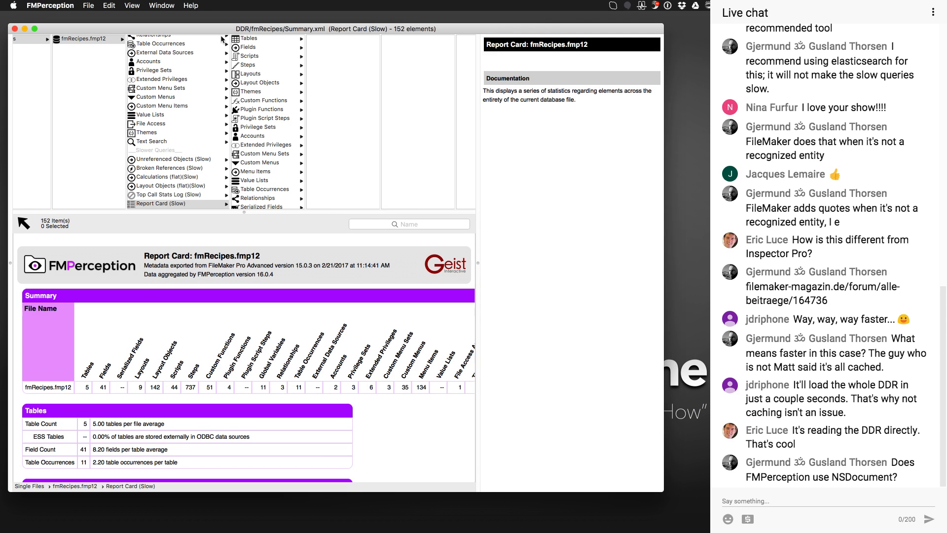
click(167, 203)
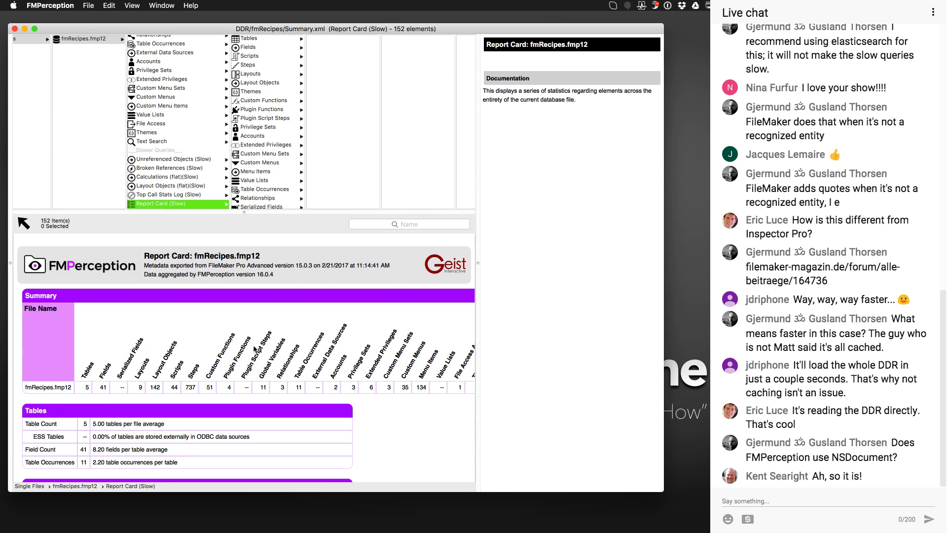
key(super+Tab)
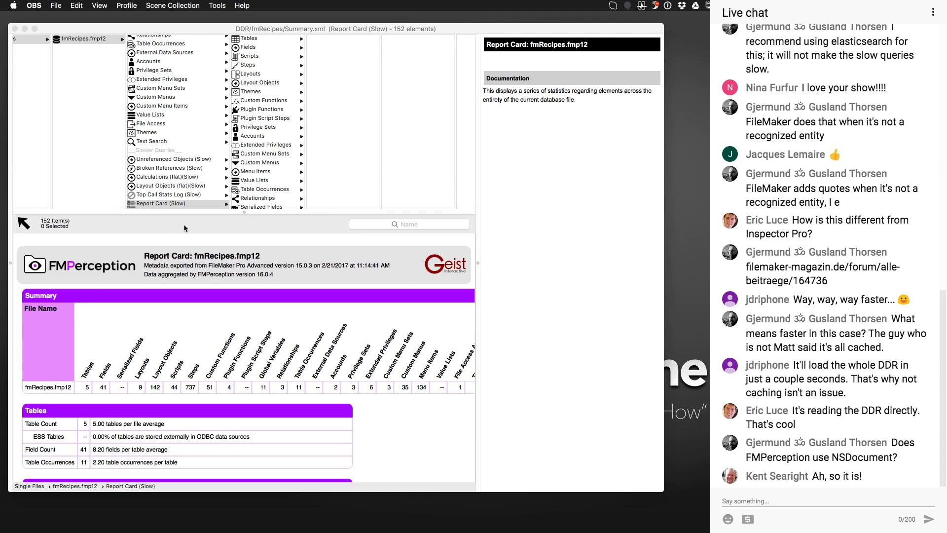
Switch to Safari and open a new browser window
click(184, 224)
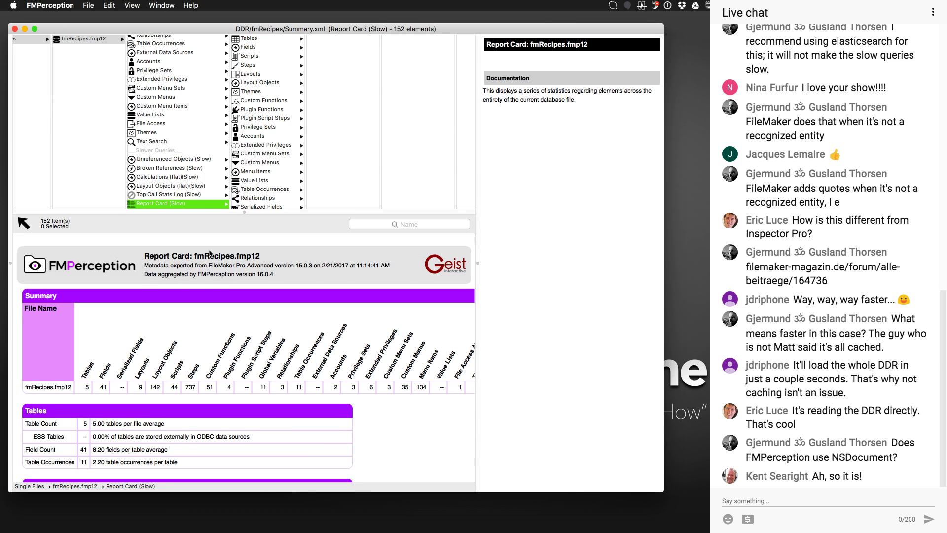
key(super+Tab)
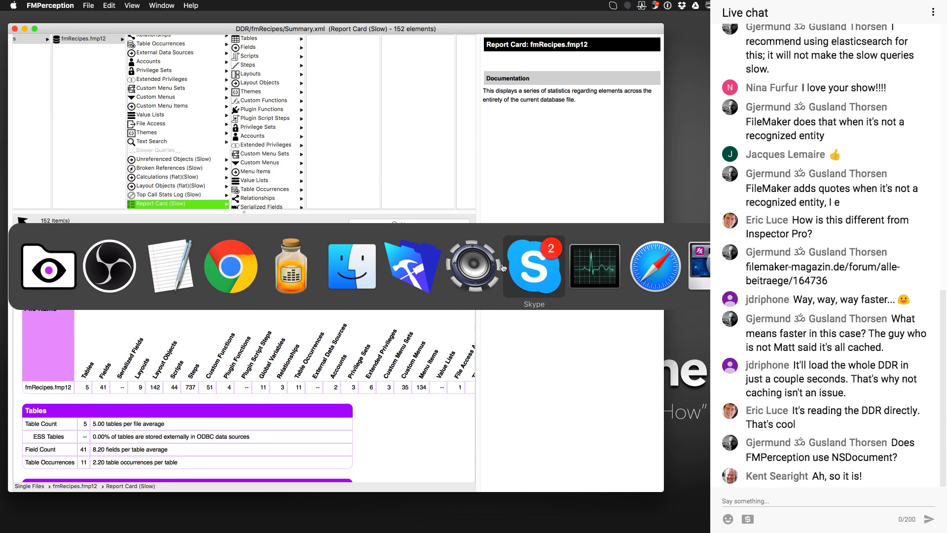
click(595, 266)
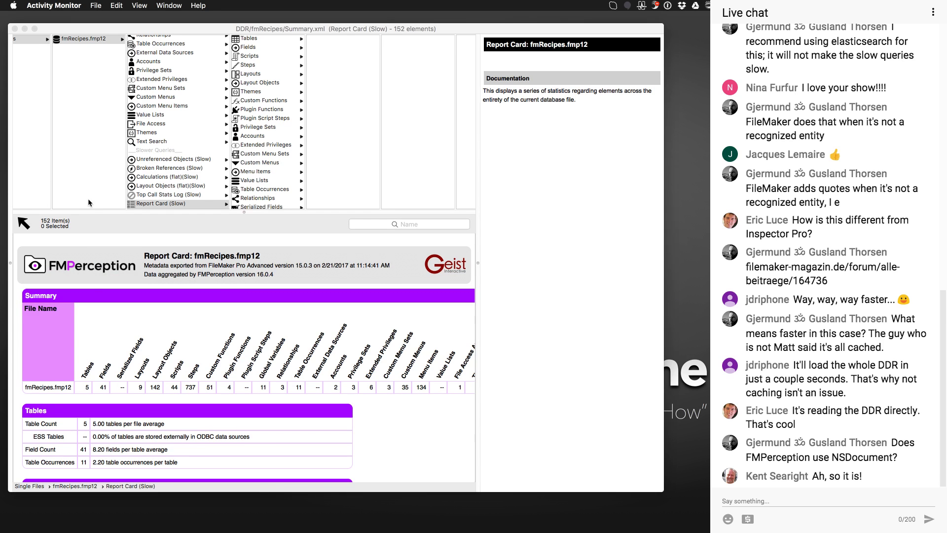
key(super+Tab)
click(680, 273)
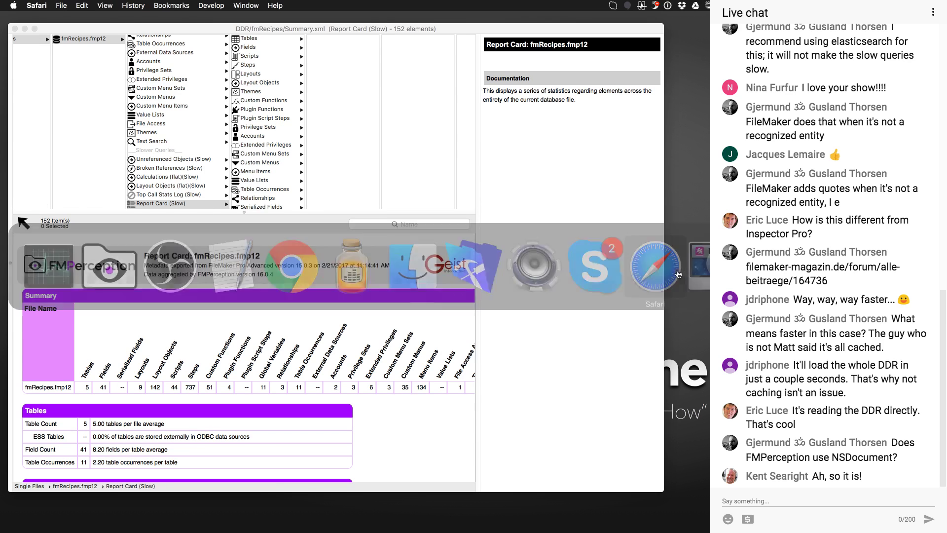
click(70, 5)
click(70, 20)
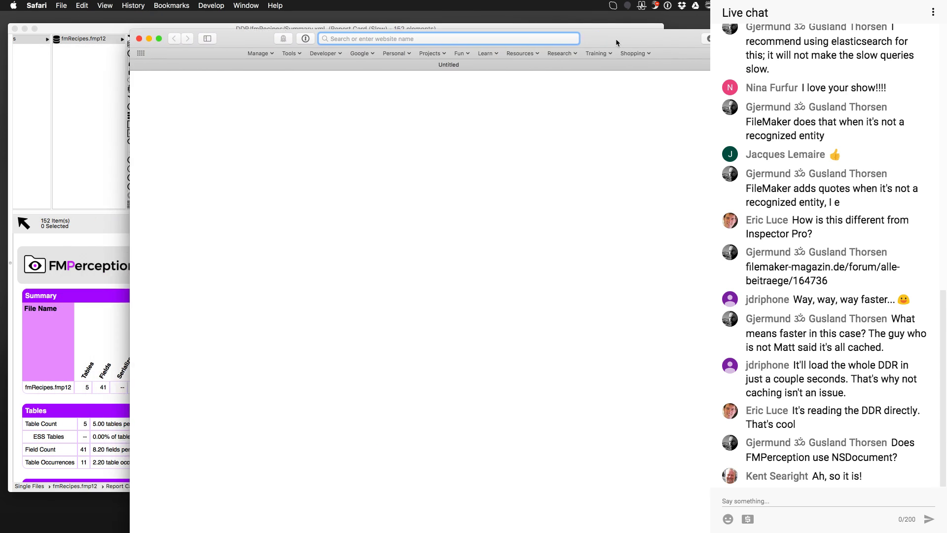
Load geistinteractive.com and open the FMPerception product page from its developer tools and products section
click(436, 31)
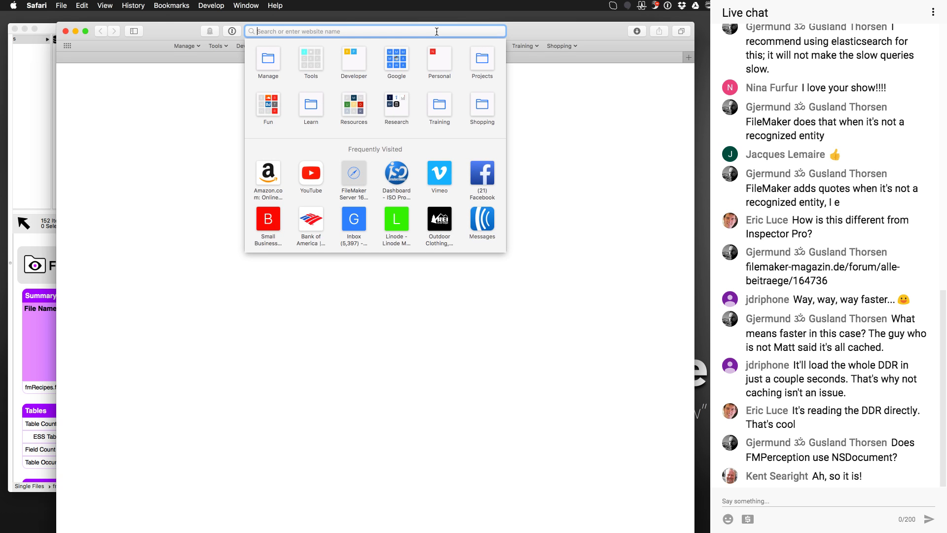
text(ge)
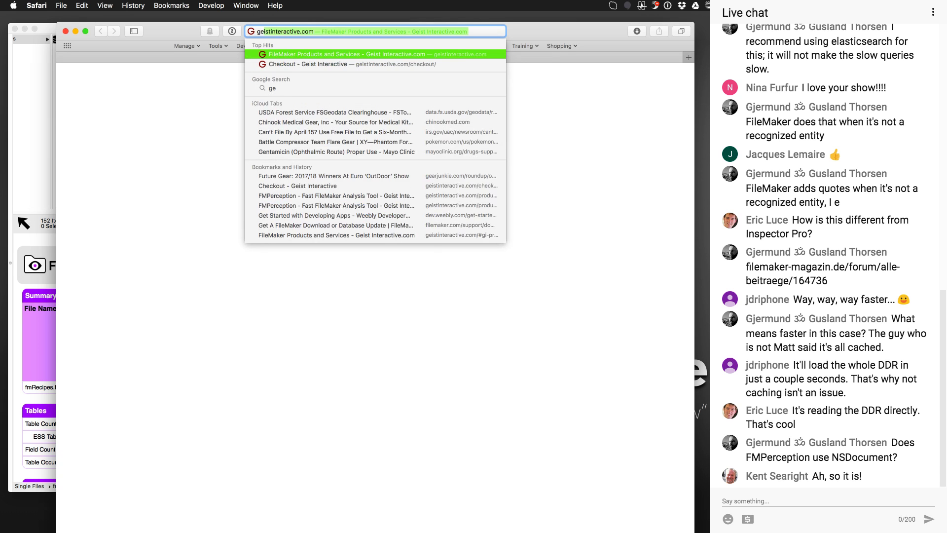
key(Return)
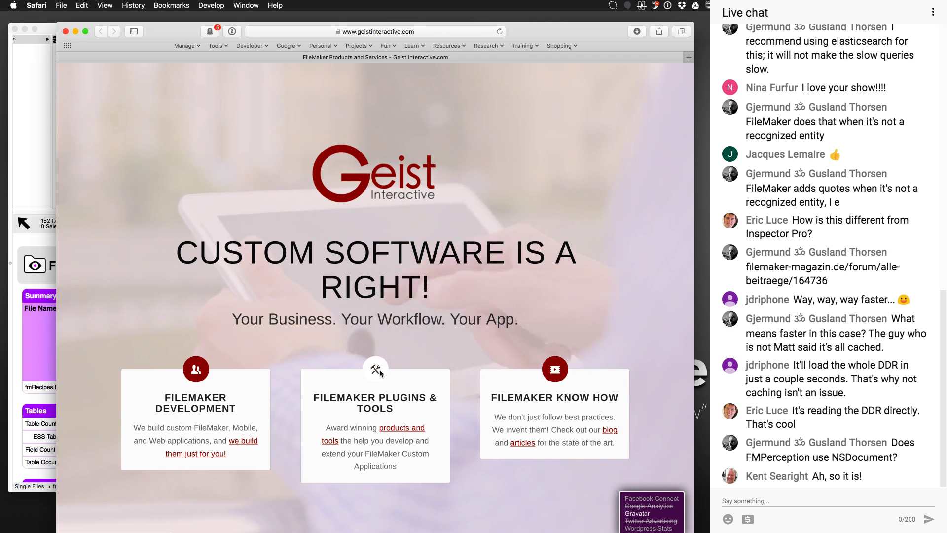
click(407, 380)
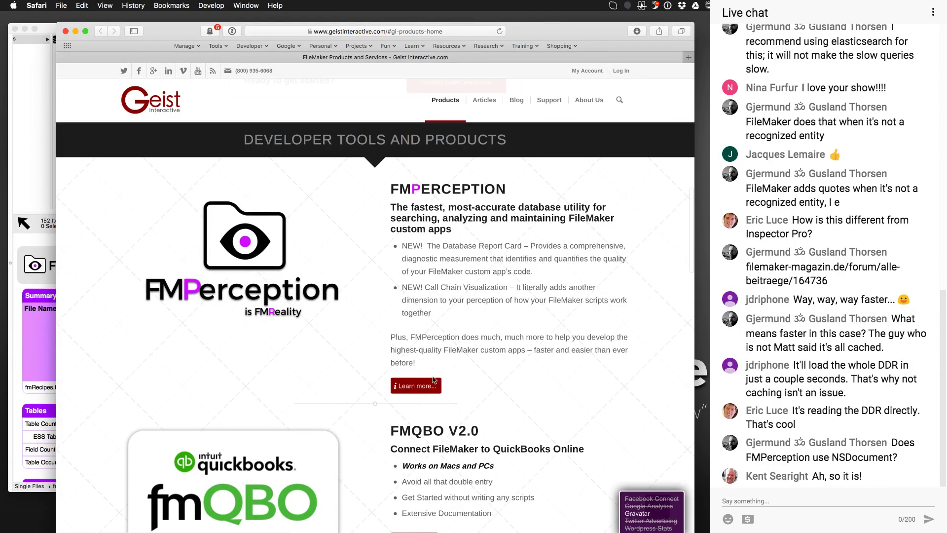
click(248, 255)
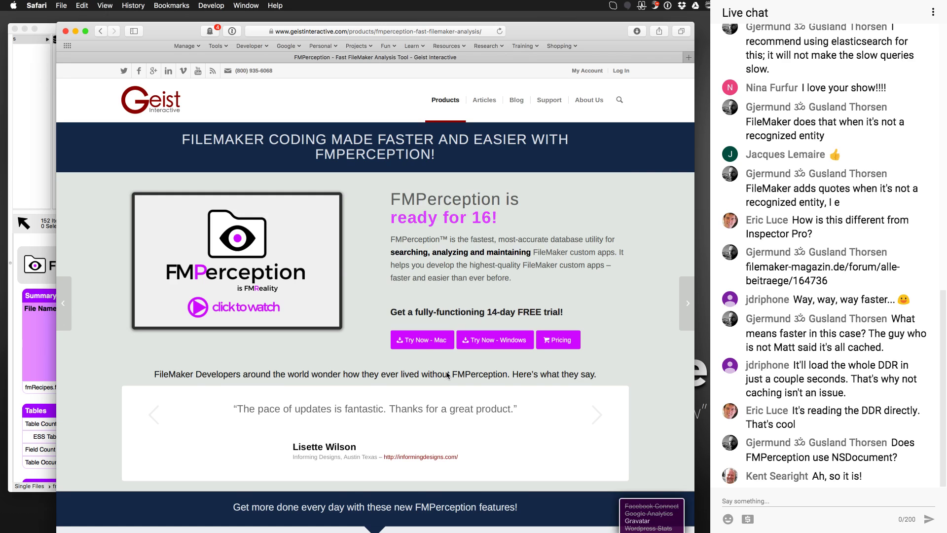
mouse_move(454, 98)
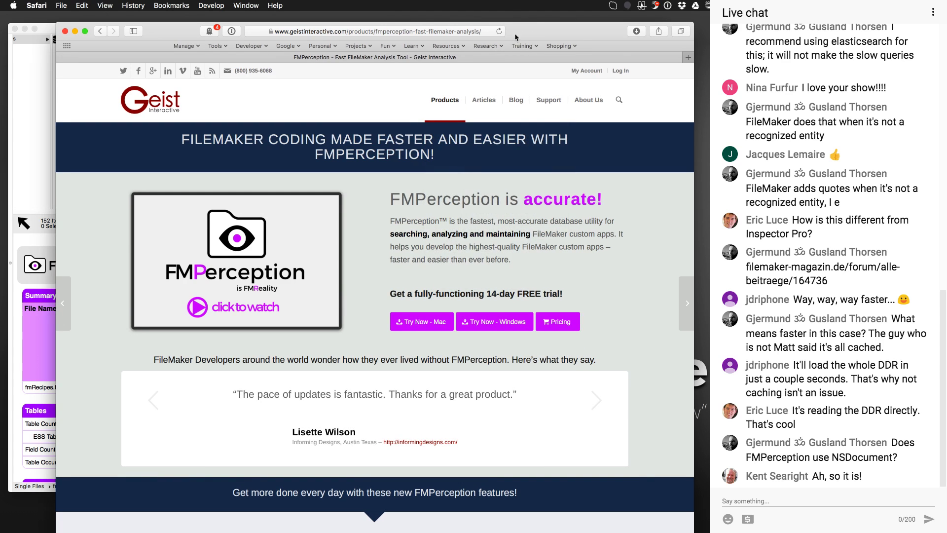
Load fmperception.com in a new browser tab alongside the existing product page
key(super+t)
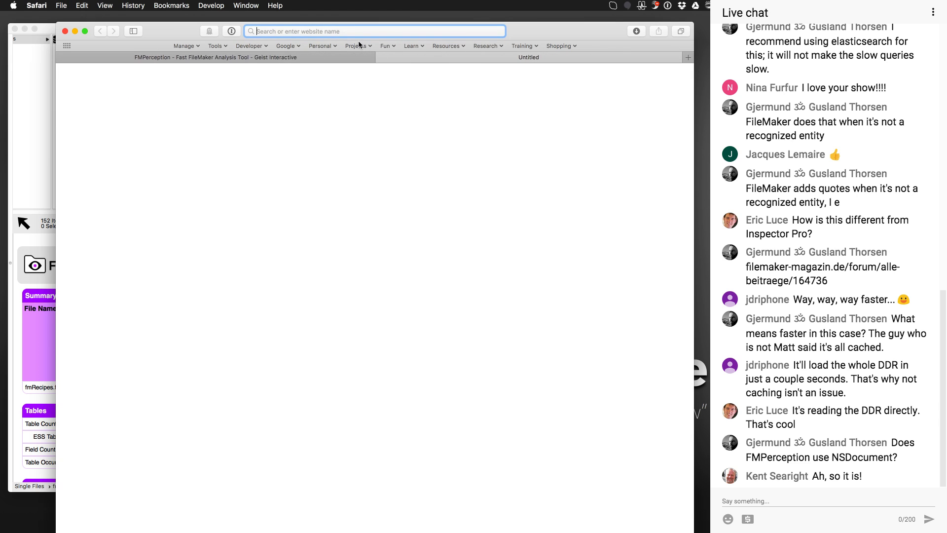
text(fmper)
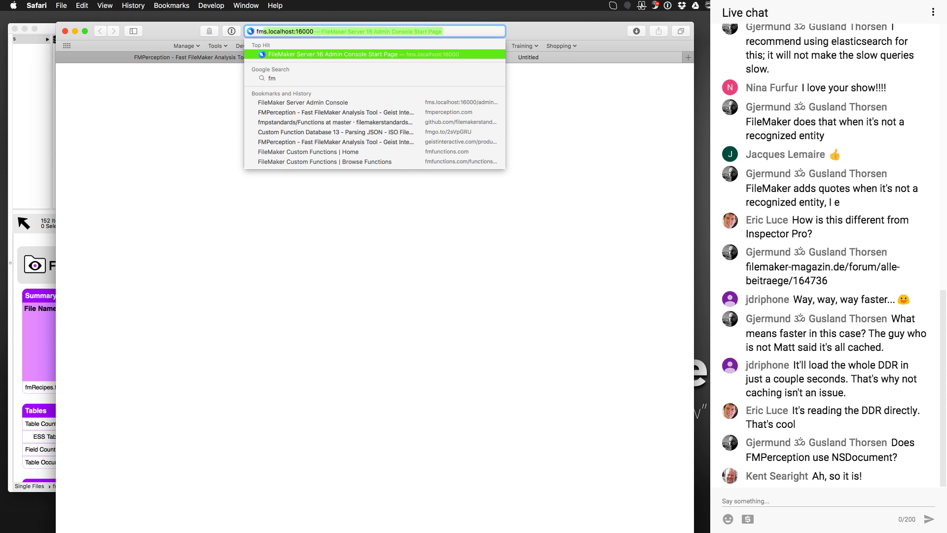
key(Return)
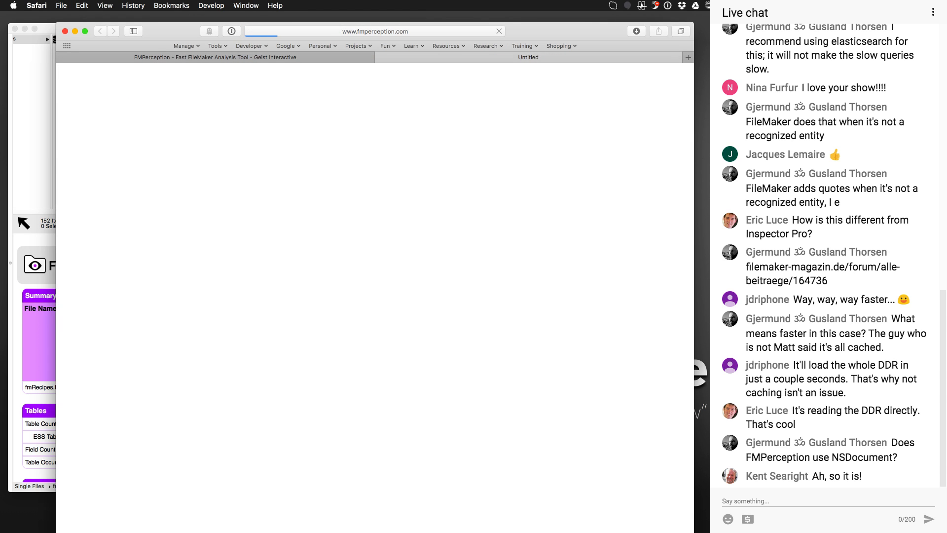
click(336, 59)
click(430, 60)
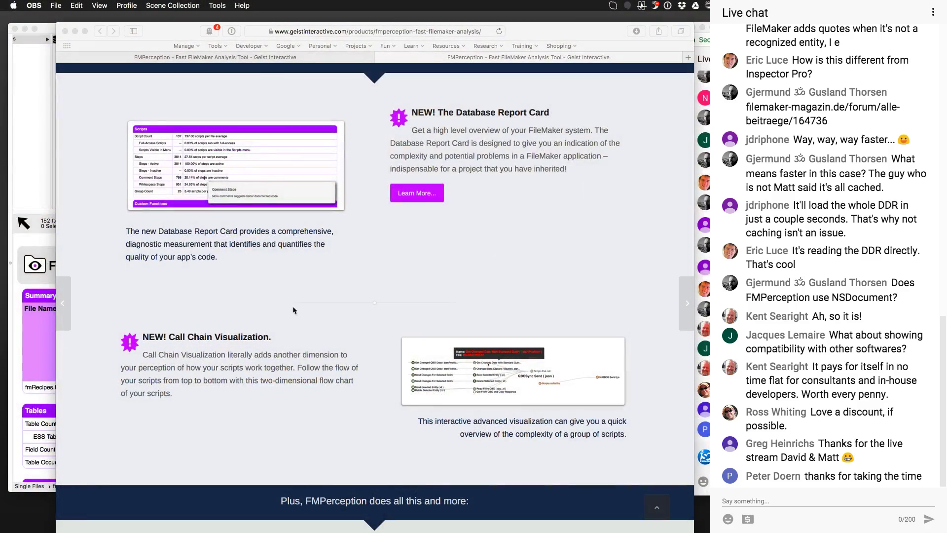
Examine the FMPerception page's feature descriptions, pricing plans and license renewal note
drag(604, 27, 572, 22)
scroll(510, 275, down, 8)
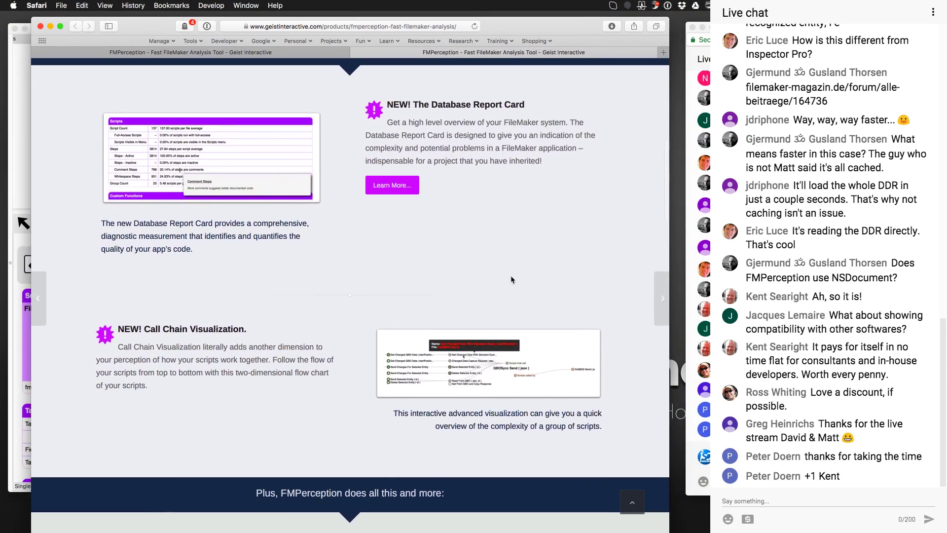
scroll(511, 276, down, 15)
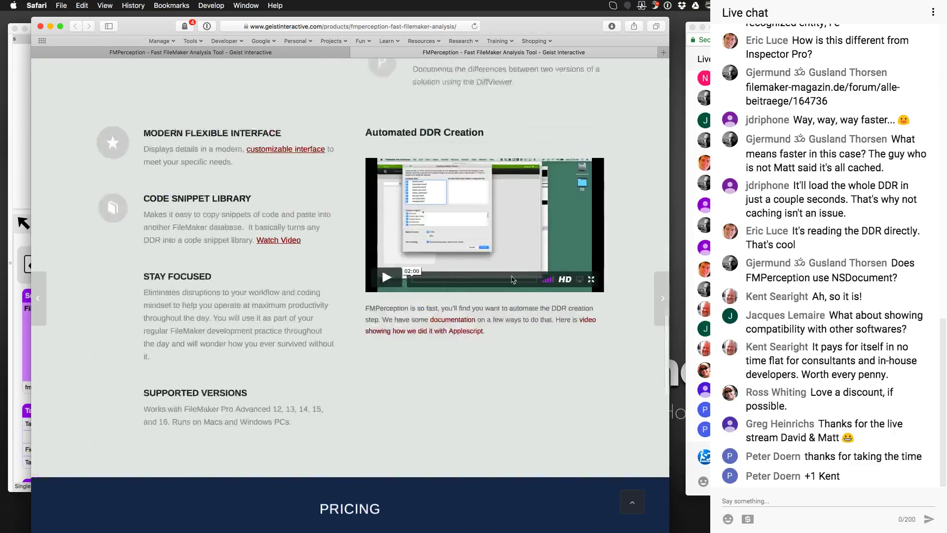
scroll(512, 278, down, 5)
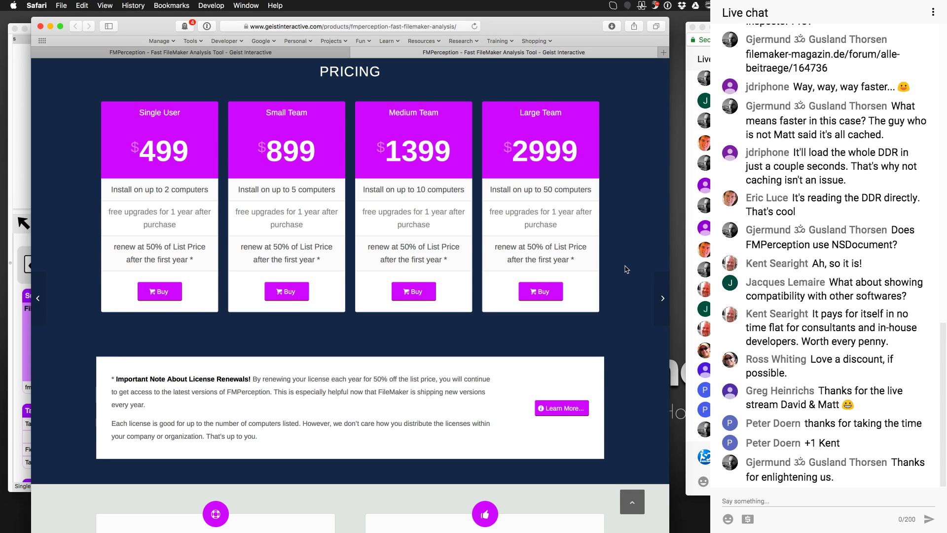
scroll(626, 269, up, 1)
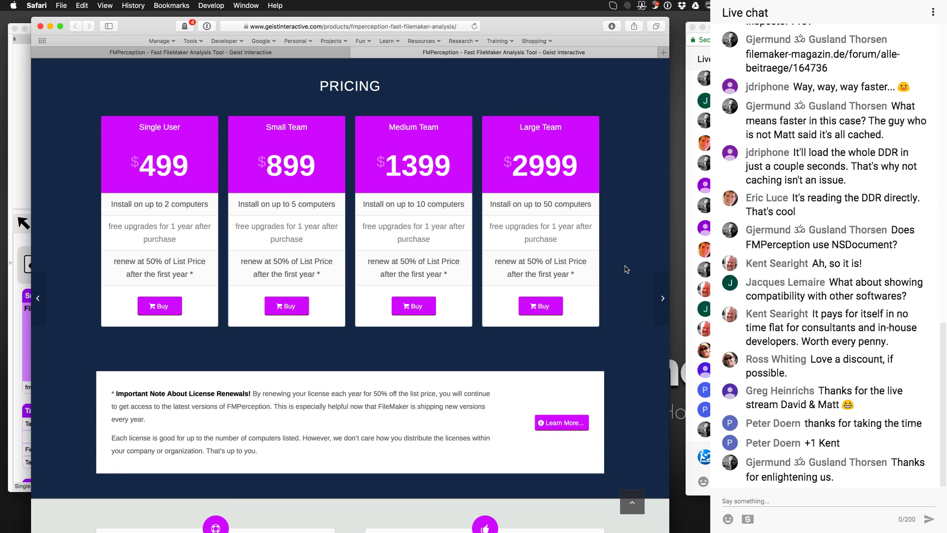
scroll(626, 269, down, 1)
scroll(626, 269, down, 1)
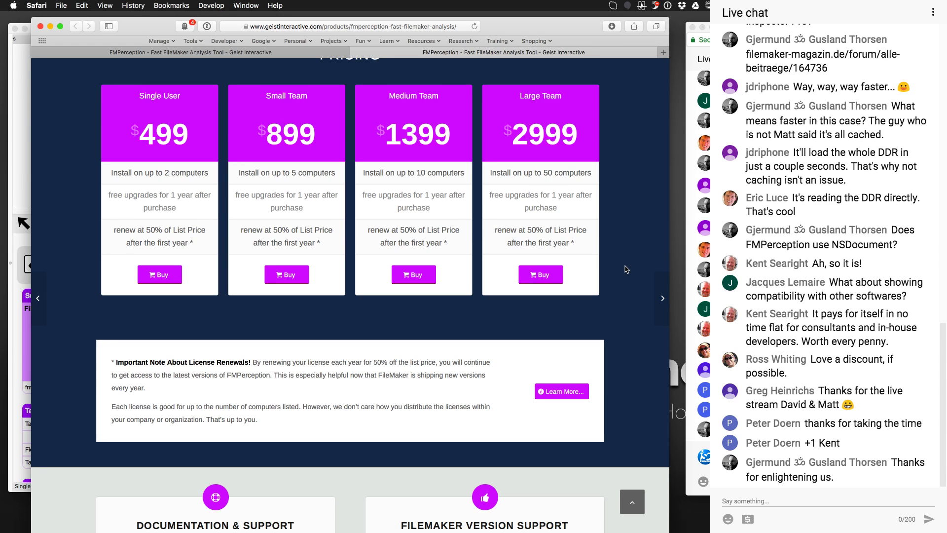
click(686, 83)
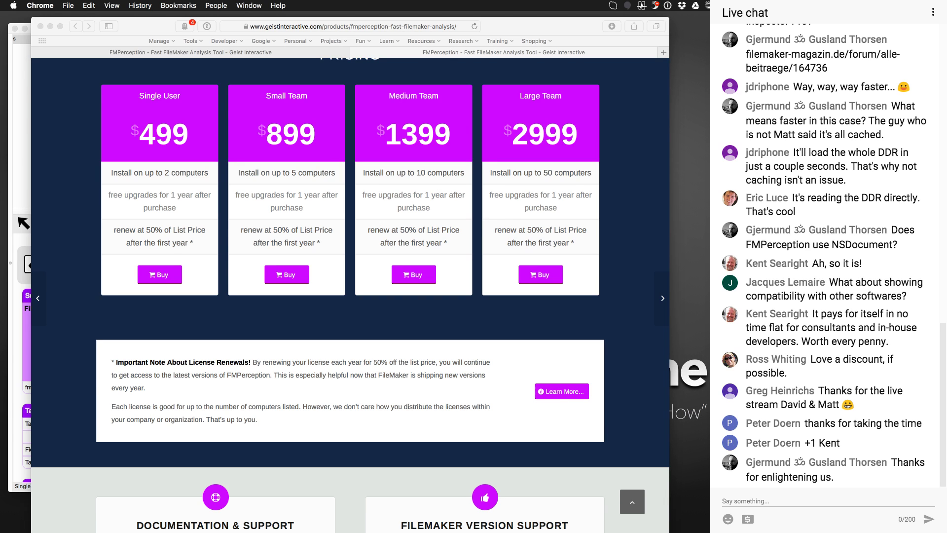
scroll(350, 296, up, 1)
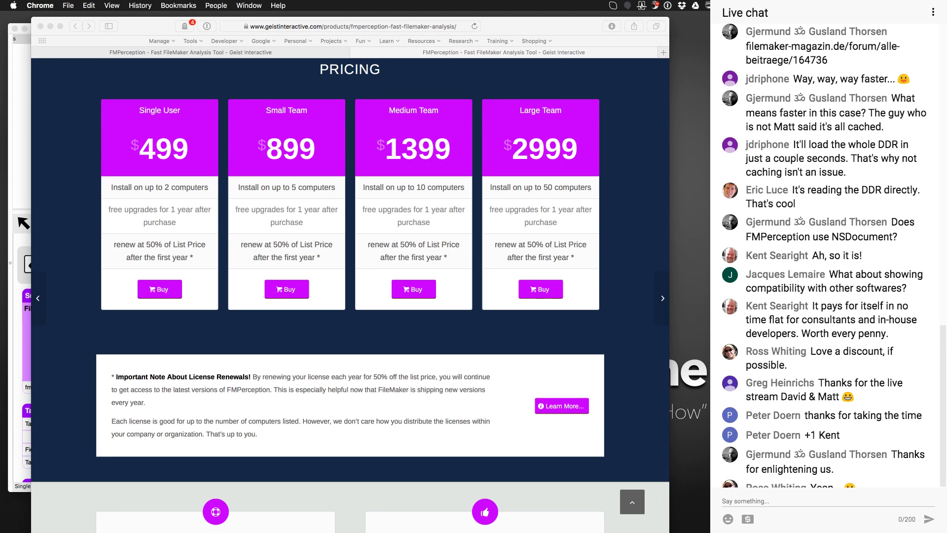
scroll(350, 295, down, 5)
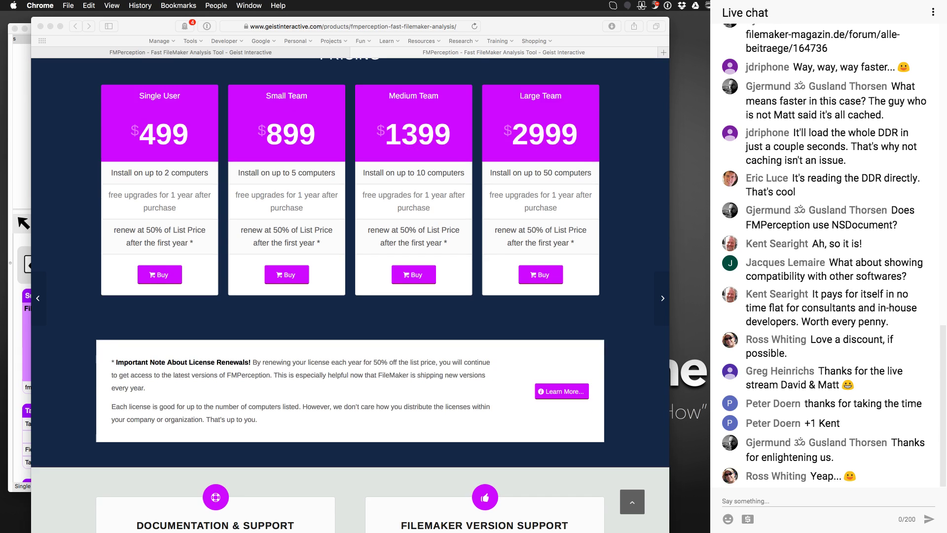
scroll(350, 296, up, 5)
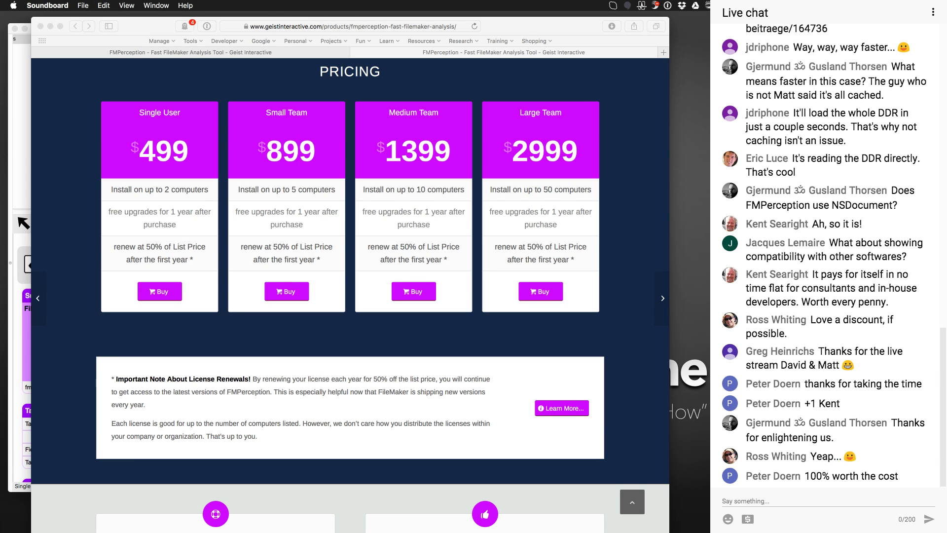
scroll(350, 295, up, 1)
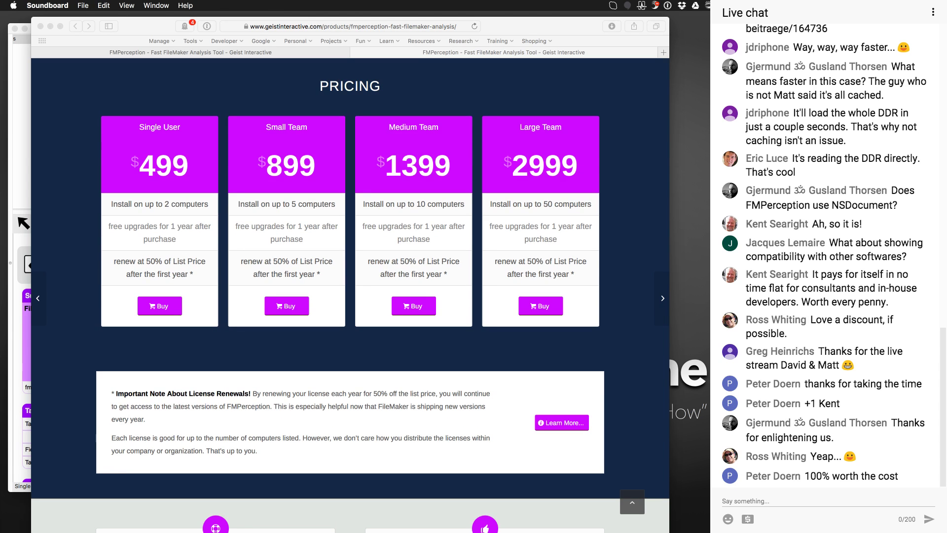
scroll(350, 296, down, 1)
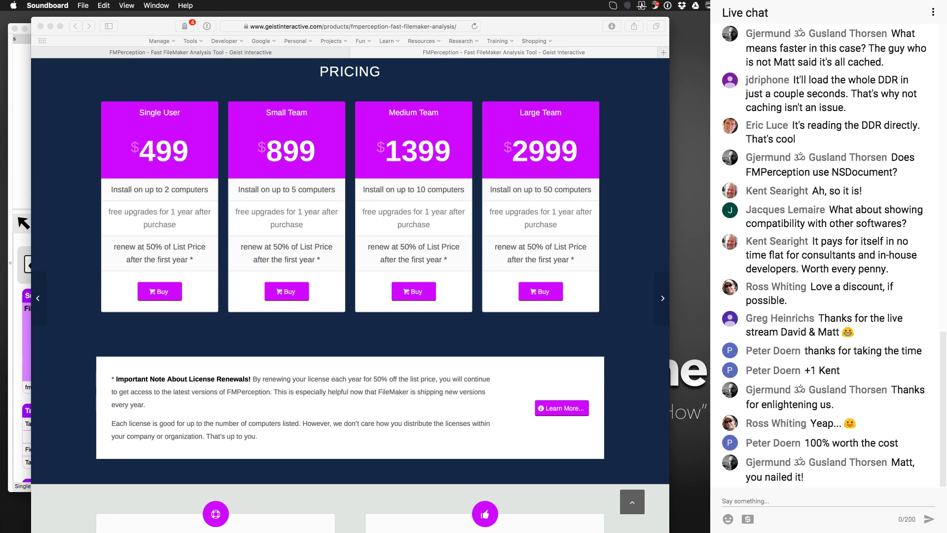
scroll(350, 298, up, 1)
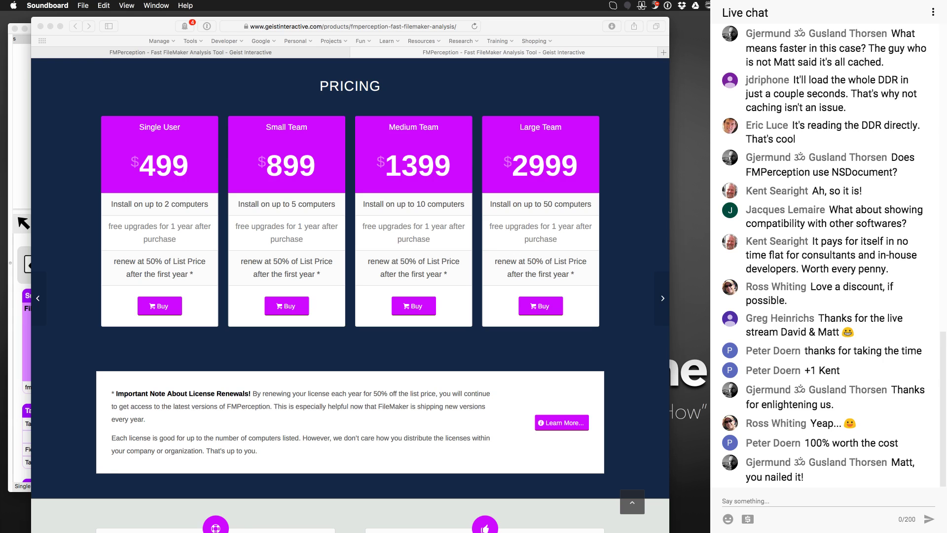
scroll(350, 299, down, 1)
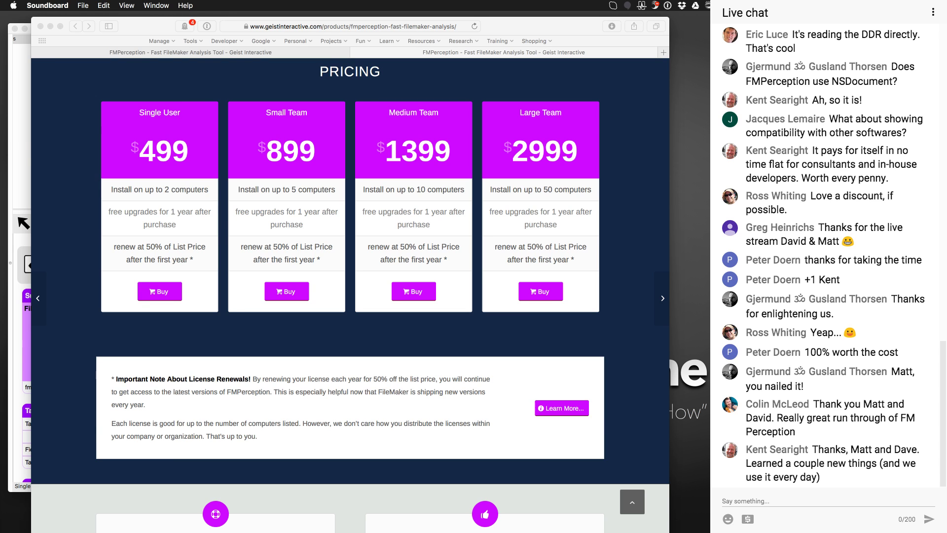
scroll(350, 295, down, 1)
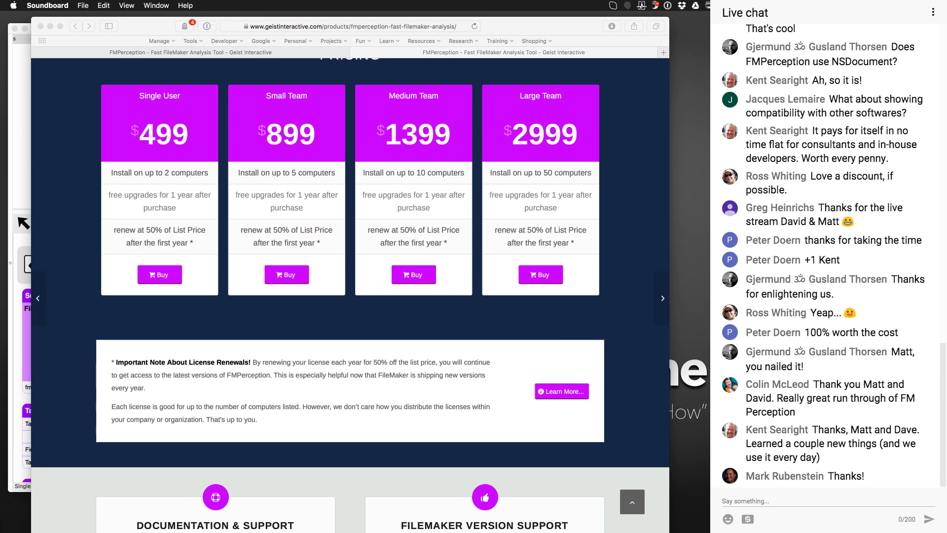
scroll(350, 296, up, 1)
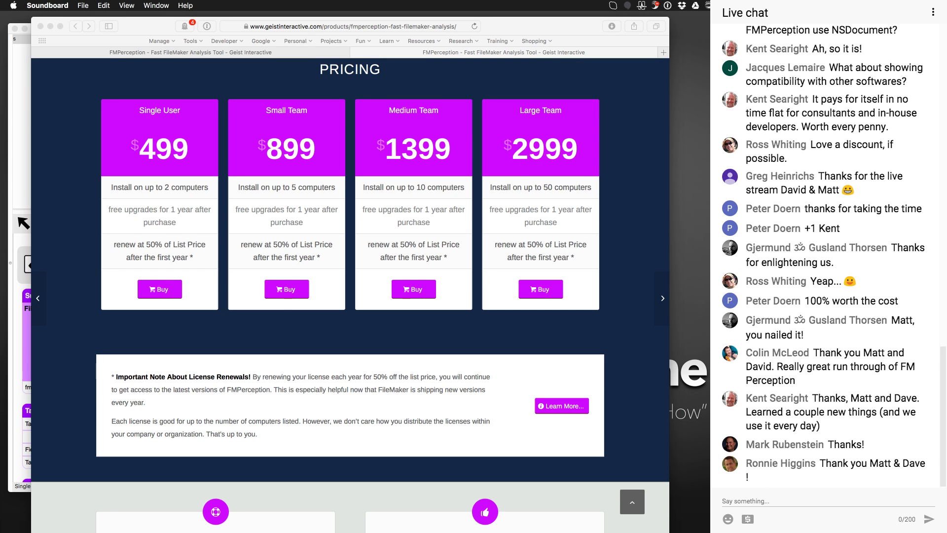
scroll(350, 296, down, 1)
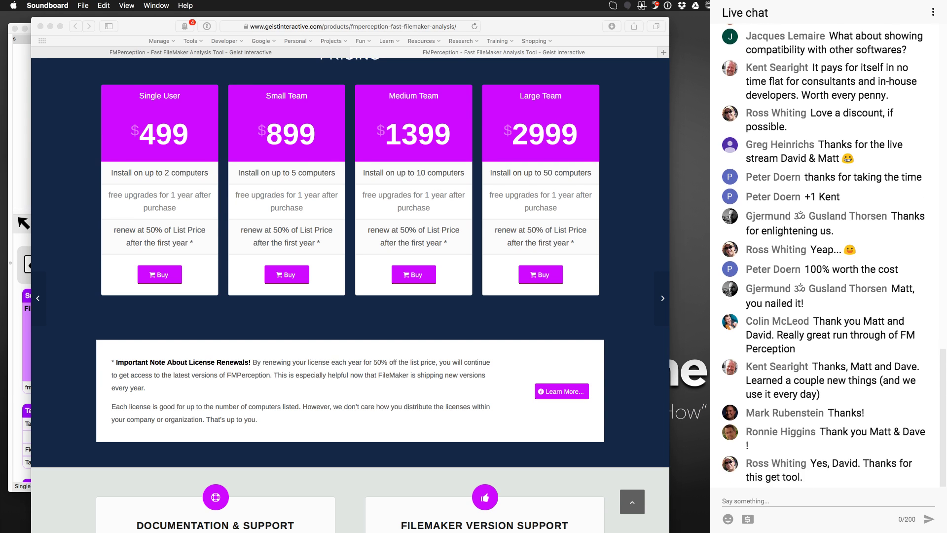
scroll(351, 296, up, 1)
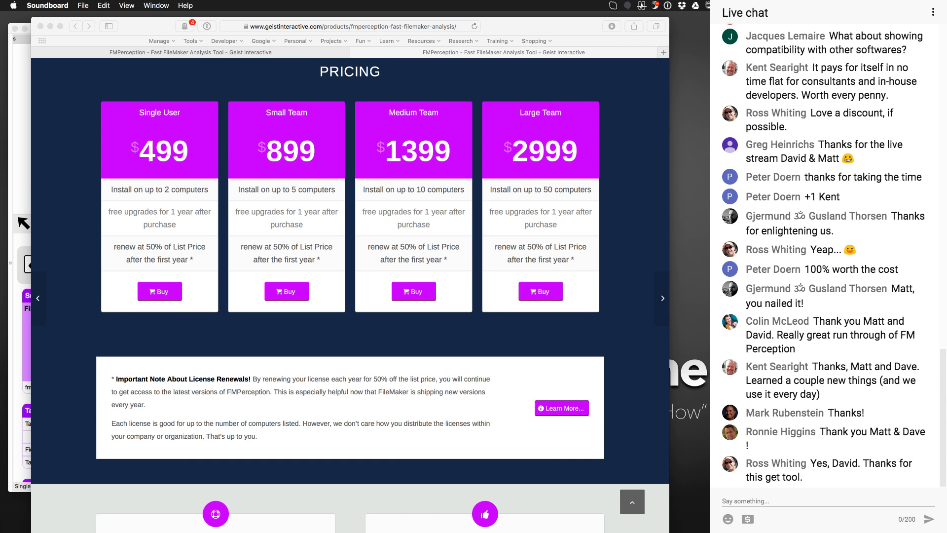
scroll(350, 296, up, 1)
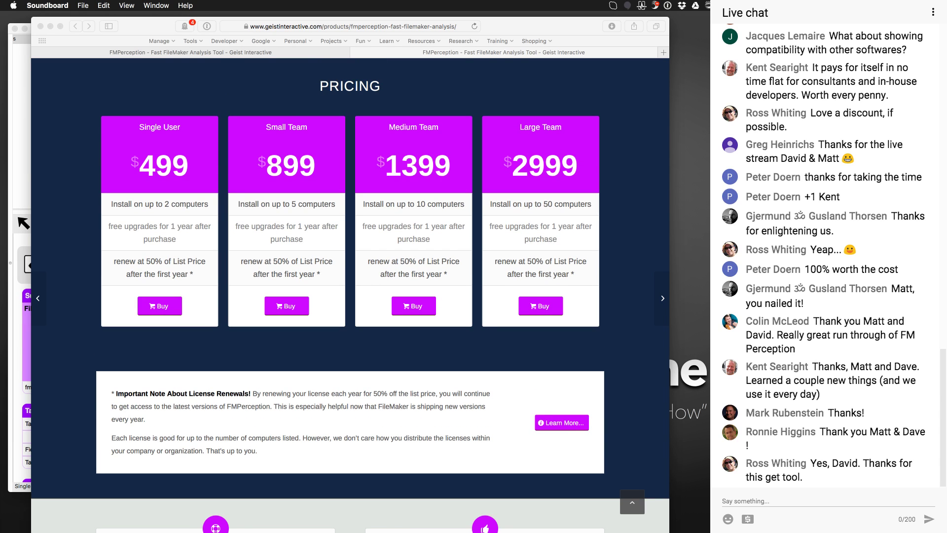
scroll(351, 296, down, 1)
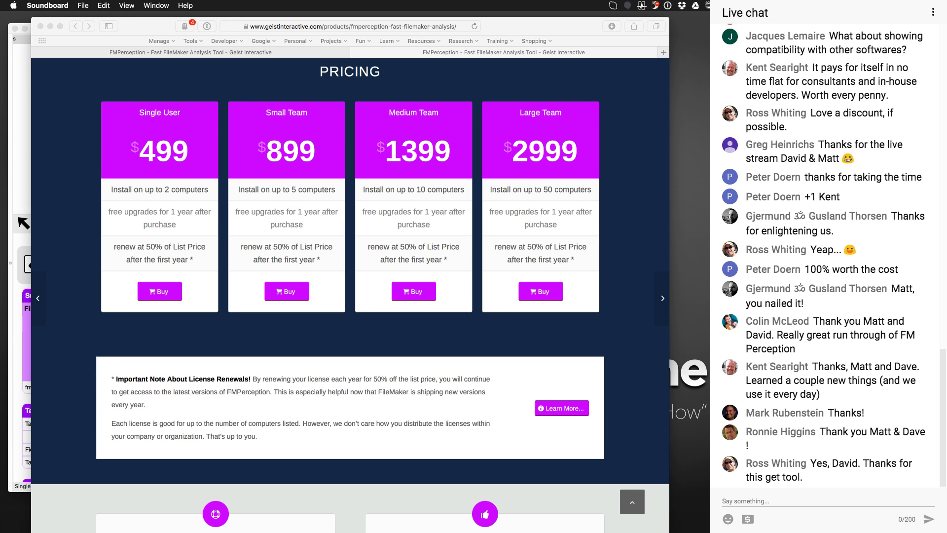
scroll(350, 296, up, 1)
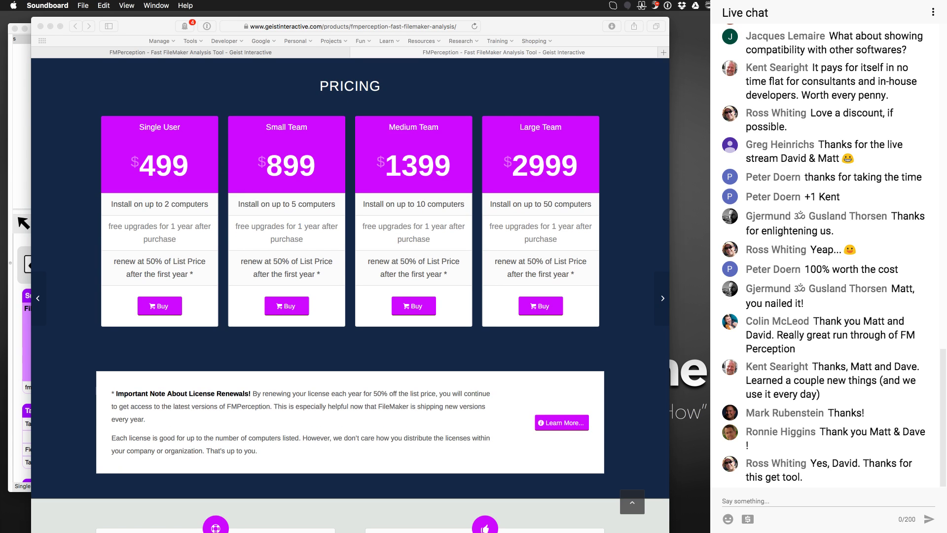
scroll(350, 296, down, 1)
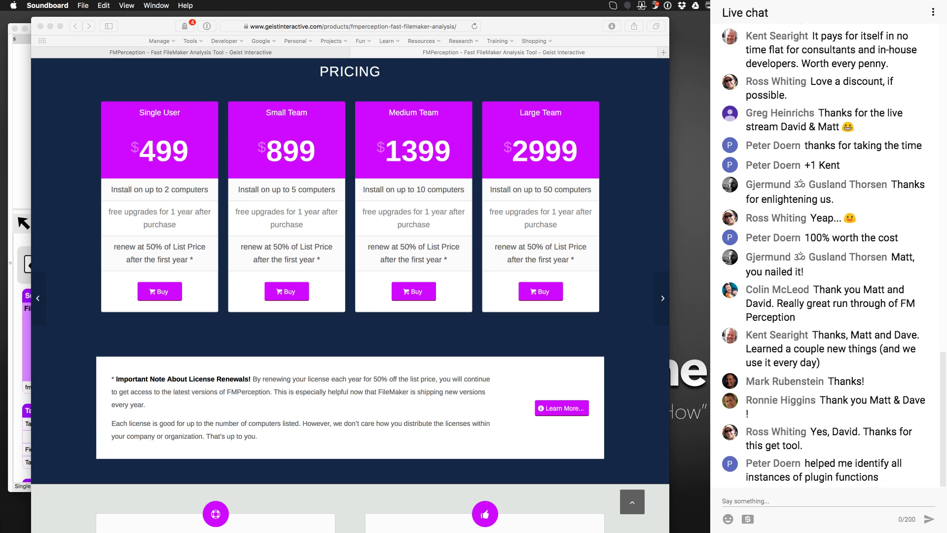
scroll(350, 298, up, 1)
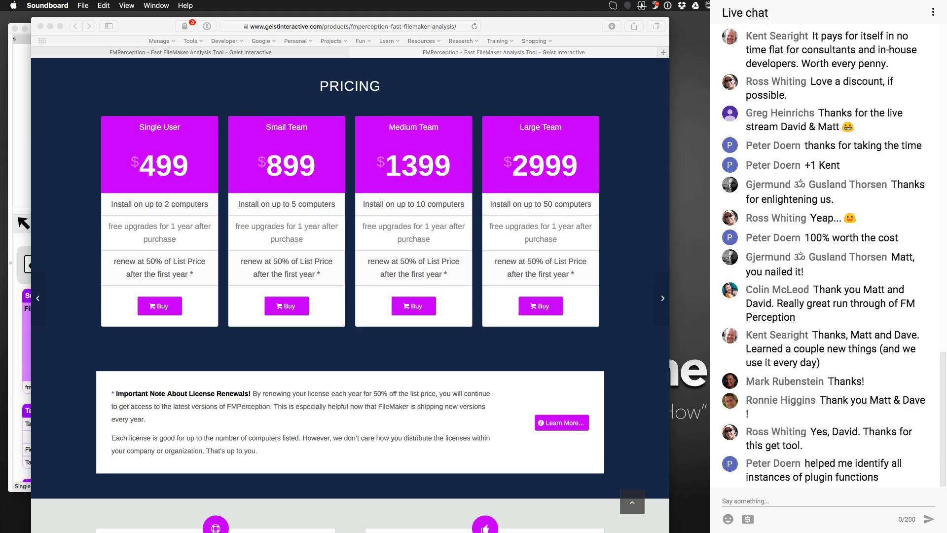
scroll(350, 295, down, 2)
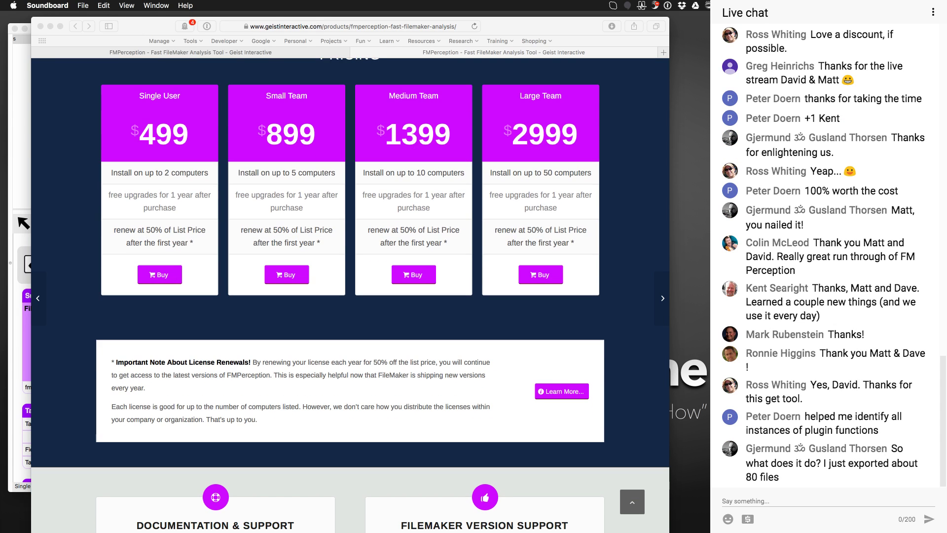